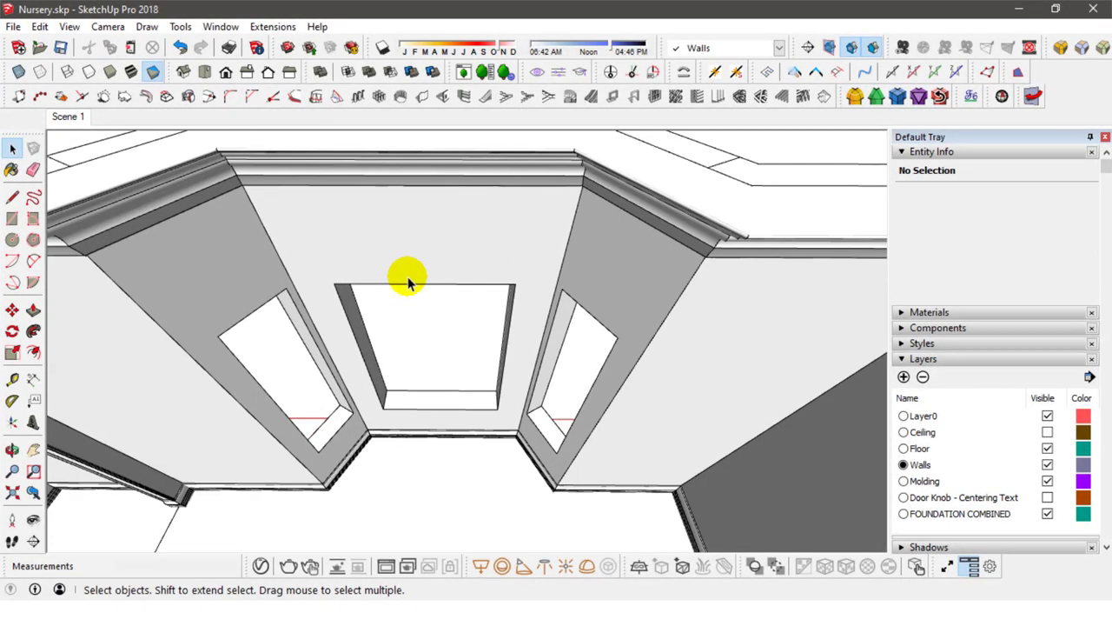
Paste the six-pane window into the room and orbit so it appears upright.
{"action": "key", "text": "ctrl+v"}
{"action": "left_click", "coordinate": [568, 512]}
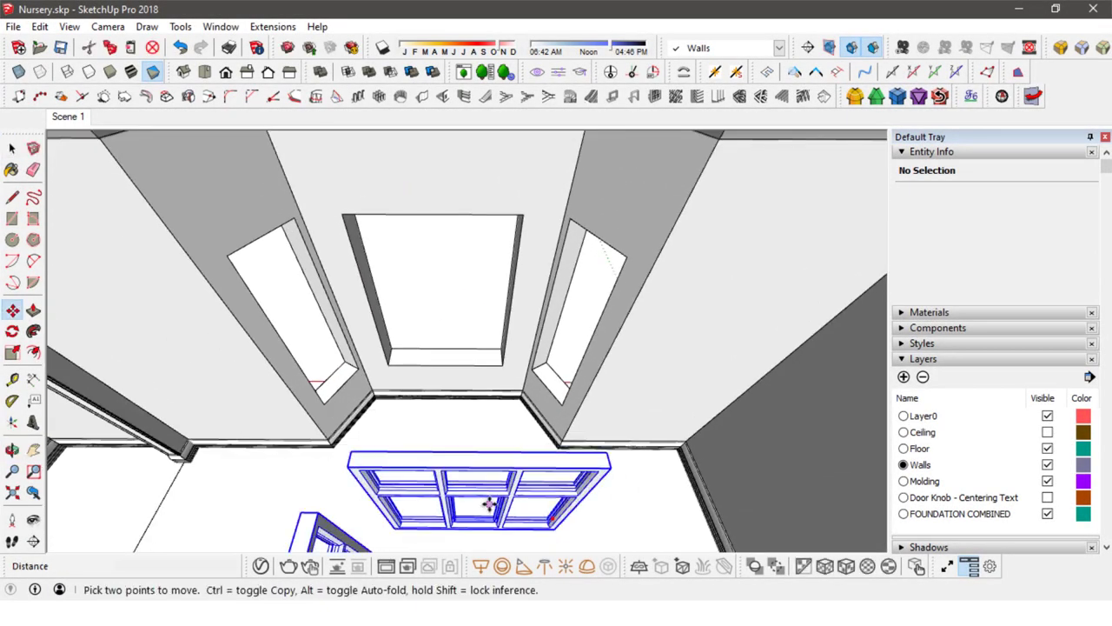
{"action": "left_click", "coordinate": [12, 149]}
{"action": "scroll", "coordinate": [470, 385], "scroll_direction": "up", "scroll_amount": 3}
{"action": "left_click", "coordinate": [470, 385]}
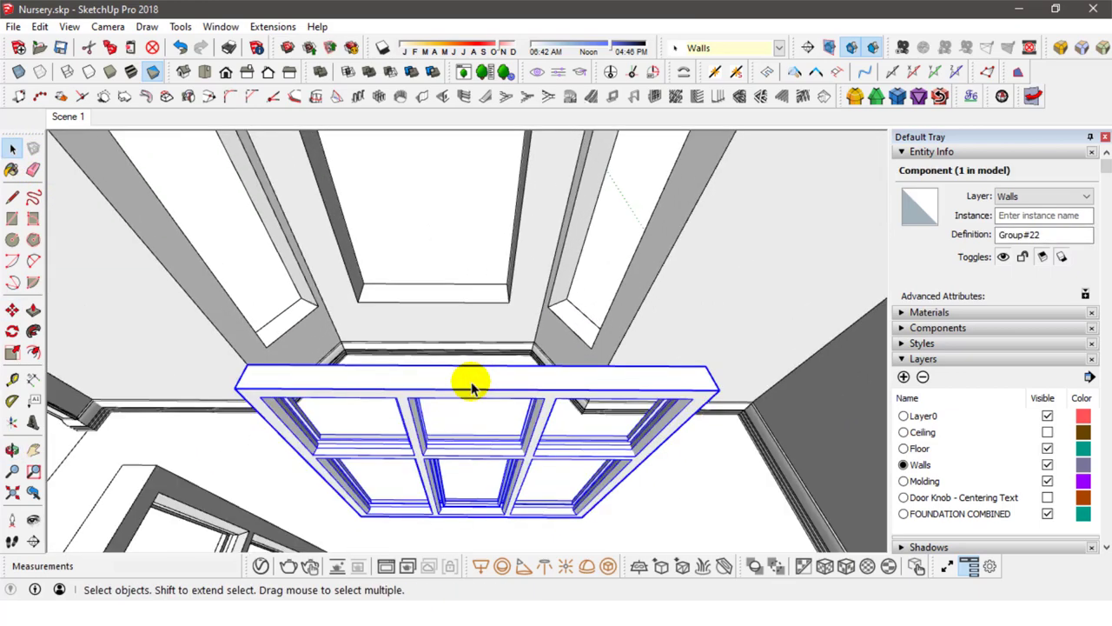
{"action": "mouse_move", "coordinate": [470, 385]}
{"action": "middle_mouse_down"}
{"action": "mouse_move", "coordinate": [491, 563]}
{"action": "mouse_move", "coordinate": [489, 422]}
{"action": "mouse_move", "coordinate": [491, 556]}
{"action": "middle_mouse_up"}
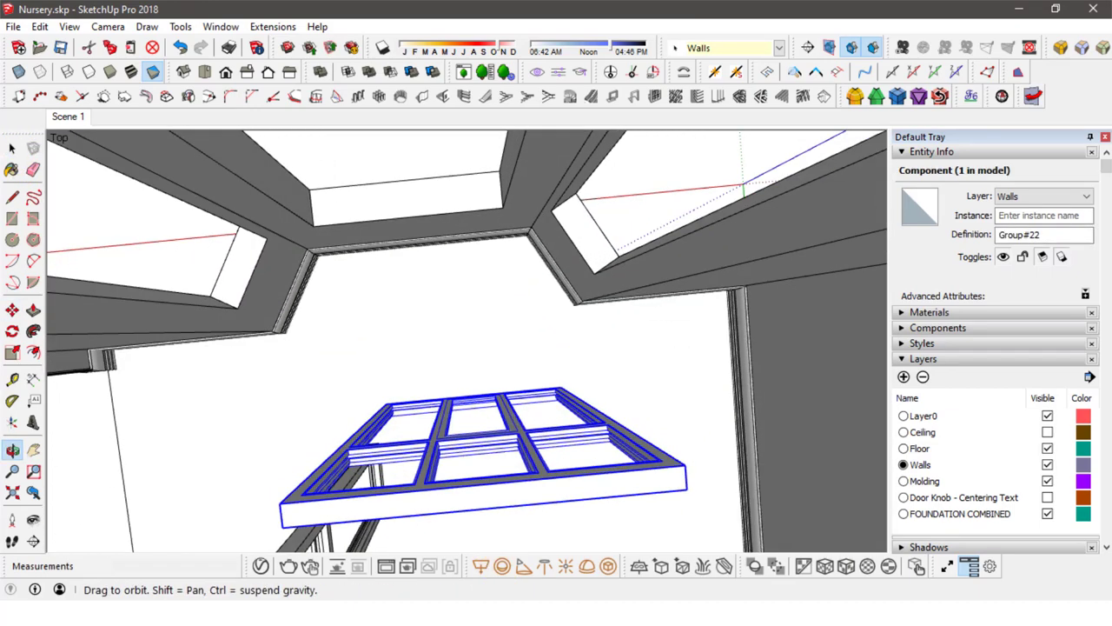
{"action": "key", "text": "q"}
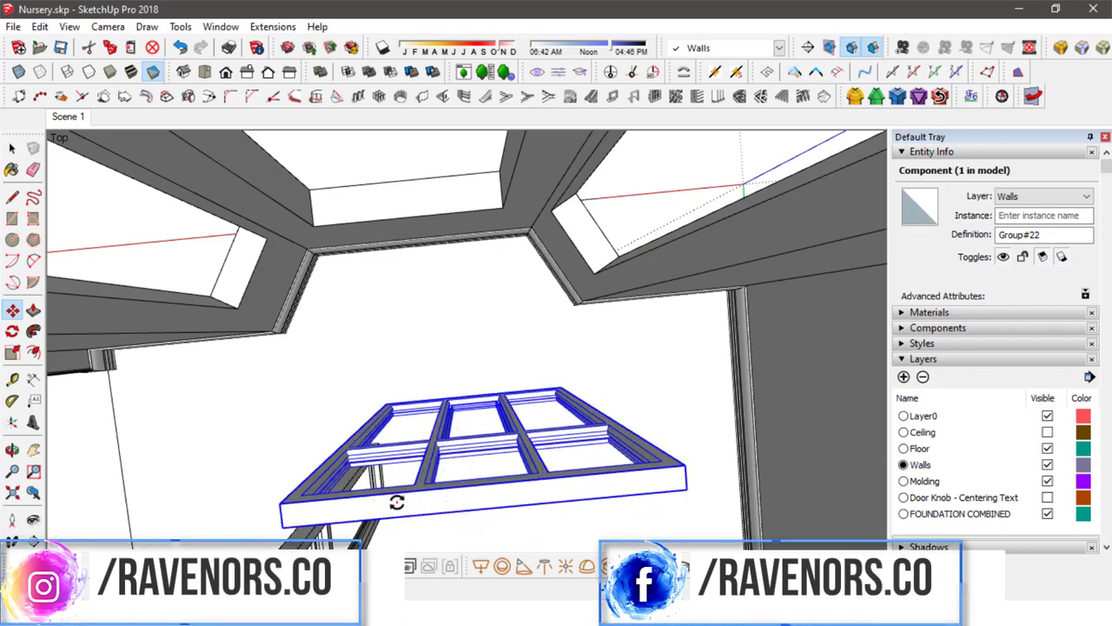
{"action": "middle_click_drag", "start_coordinate": [397, 496], "coordinate": [665, 331]}
Move the window into the centre bay opening and scale it narrower to fit.
{"action": "key", "text": "m"}
{"action": "left_click", "coordinate": [646, 241]}
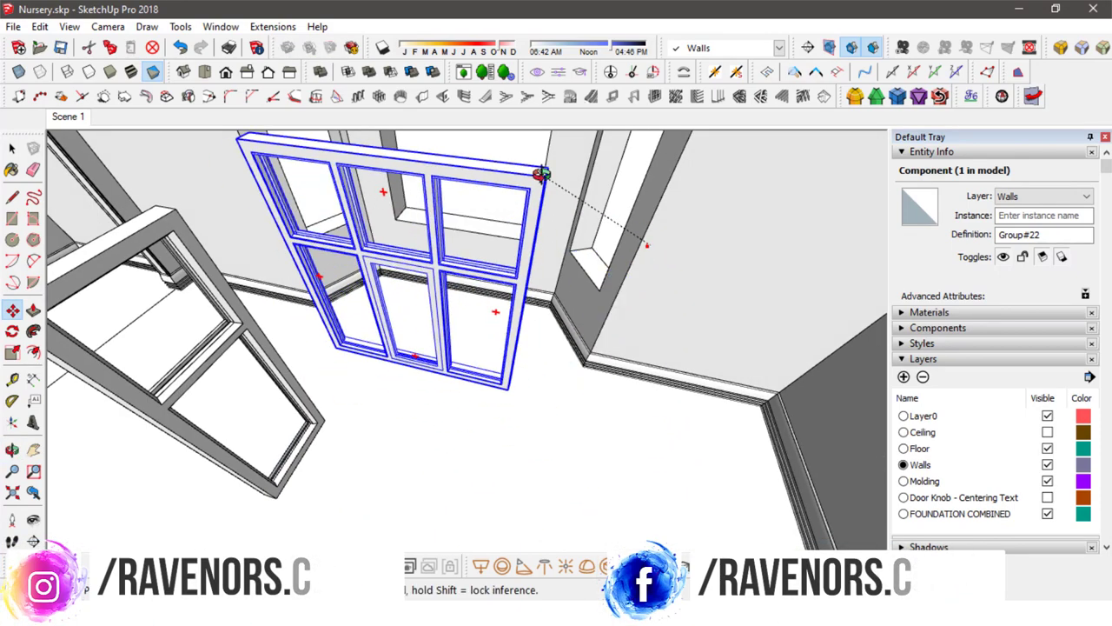
{"action": "mouse_move", "coordinate": [613, 139]}
{"action": "middle_mouse_down"}
{"action": "mouse_move", "coordinate": [613, 203]}
{"action": "mouse_move", "coordinate": [529, 398]}
{"action": "middle_mouse_up"}
{"action": "key", "text": "s"}
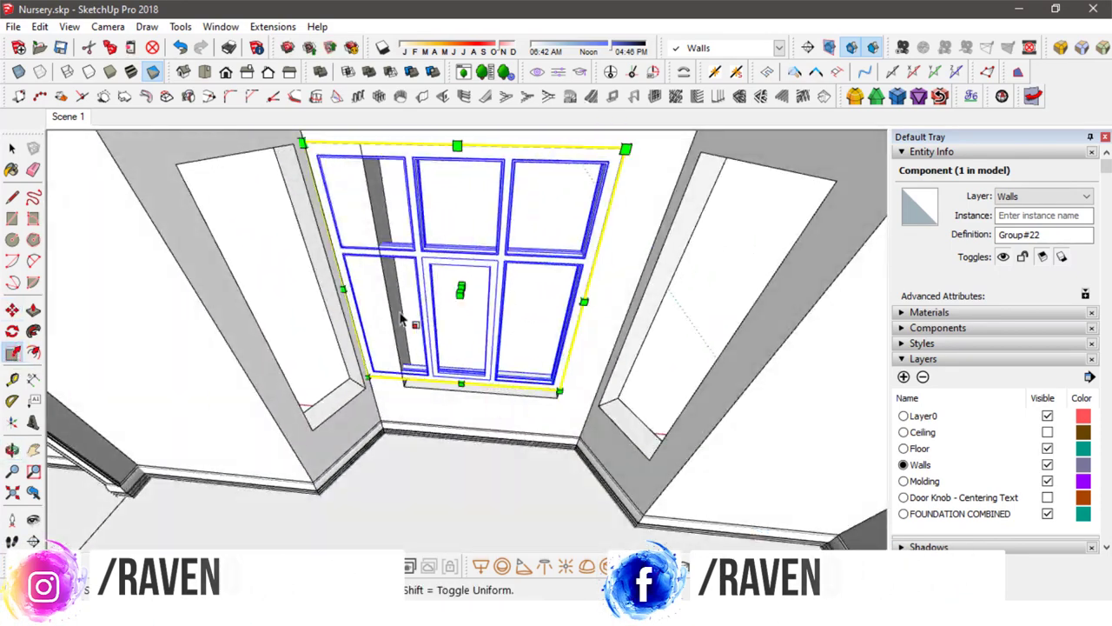
{"action": "left_click_drag", "start_coordinate": [346, 283], "coordinate": [389, 295]}
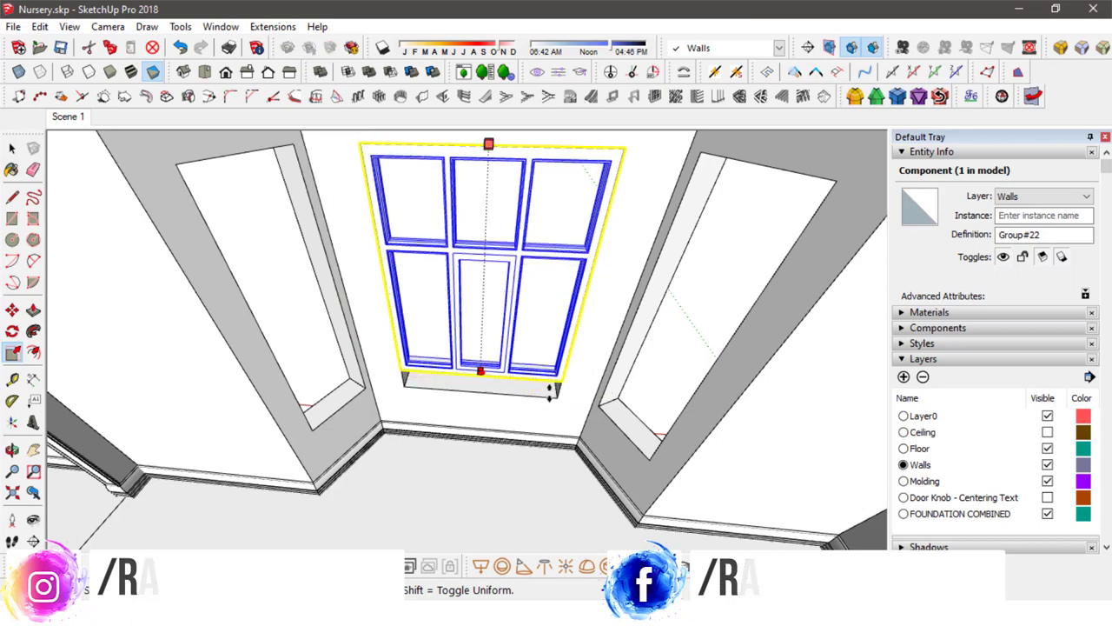
{"action": "left_click", "coordinate": [11, 148]}
{"action": "mouse_move", "coordinate": [484, 384]}
{"action": "middle_mouse_down"}
{"action": "mouse_move", "coordinate": [509, 298]}
{"action": "mouse_move", "coordinate": [514, 380]}
{"action": "mouse_move", "coordinate": [409, 427]}
{"action": "middle_mouse_up"}
Move the small Bay Window component into the left alcove opening.
{"action": "left_click", "coordinate": [409, 426]}
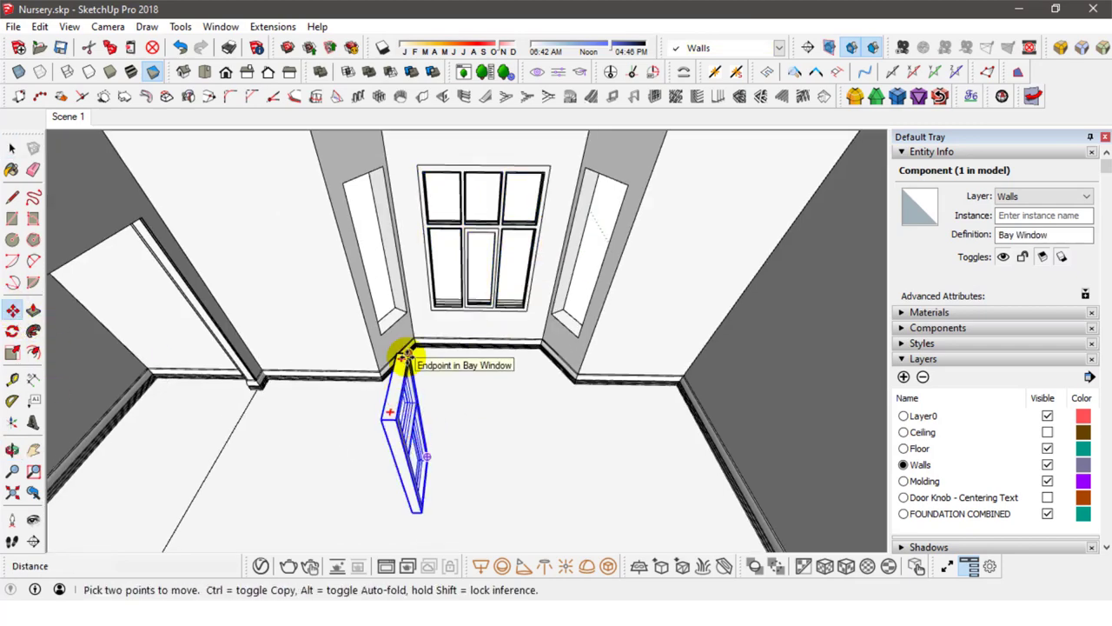
{"action": "left_click", "coordinate": [377, 170]}
{"action": "middle_click_drag", "start_coordinate": [377, 171], "coordinate": [387, 425]}
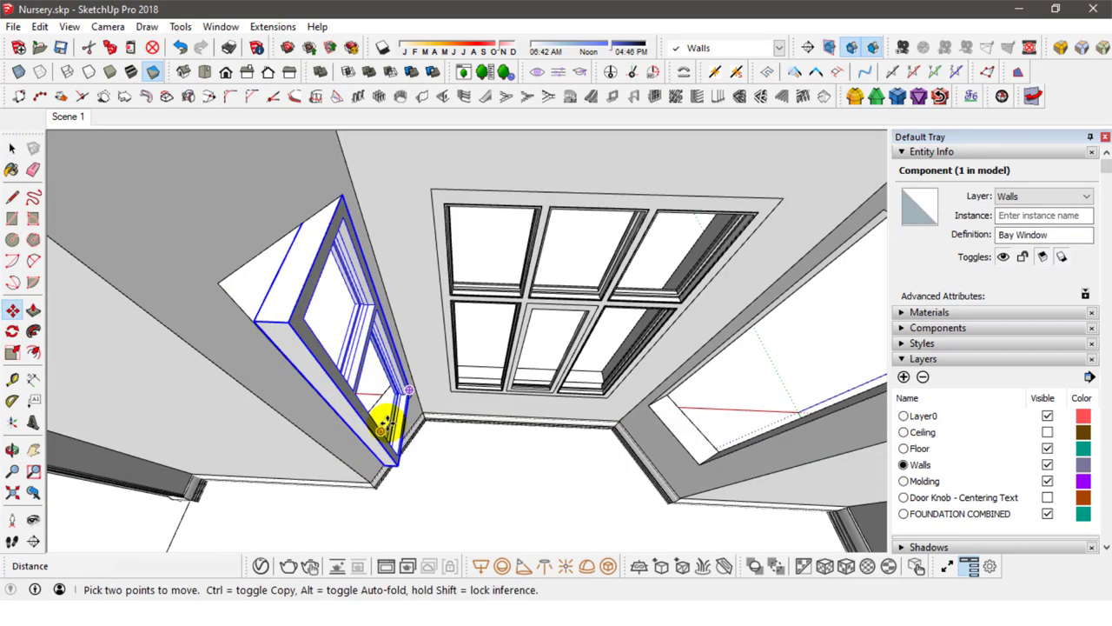
{"action": "scroll", "coordinate": [385, 425], "scroll_direction": "down", "scroll_amount": 3}
{"action": "left_click", "coordinate": [17, 152]}
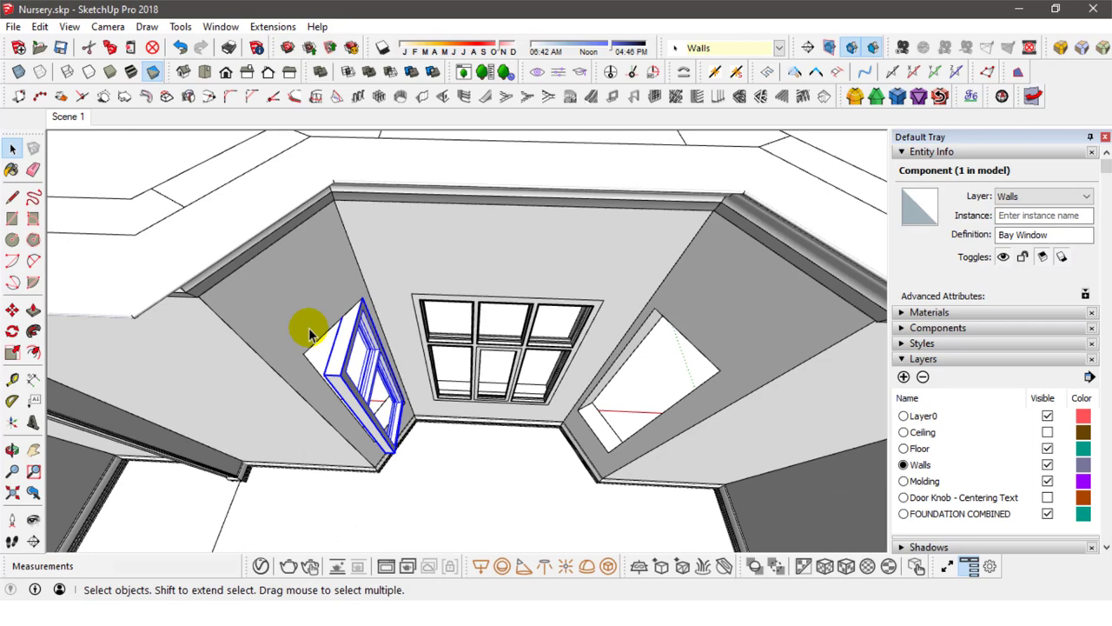
{"action": "scroll", "coordinate": [334, 367], "scroll_direction": "up", "scroll_amount": 2}
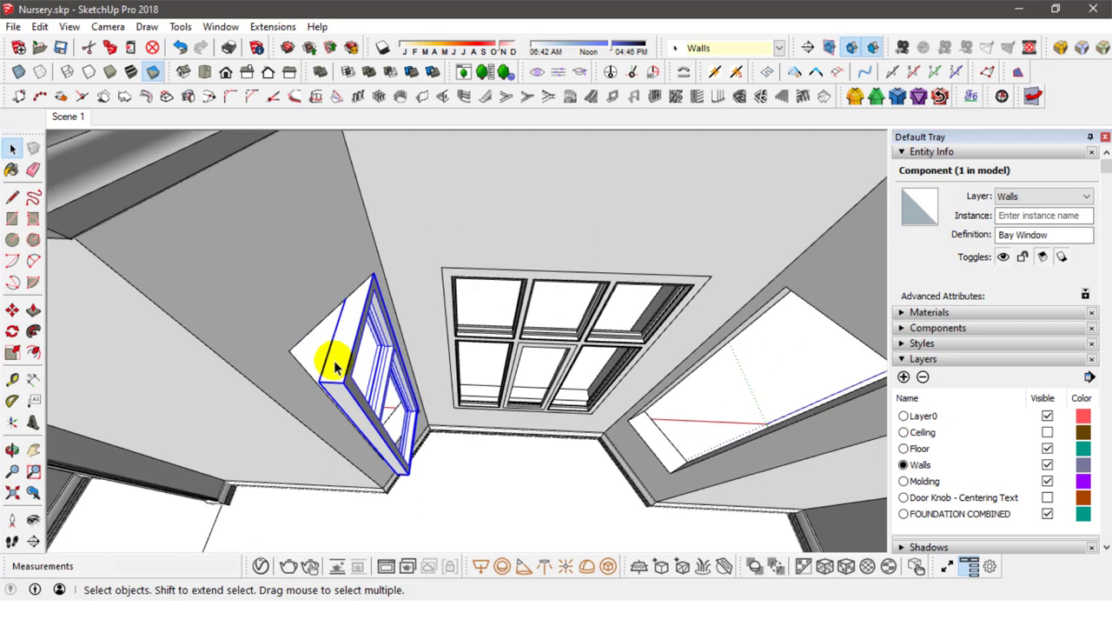
Rotate the bay window 120° to face the left angled wall.
{"action": "key", "text": "m"}
{"action": "left_click", "coordinate": [369, 300]}
{"action": "left_click", "coordinate": [407, 258]}
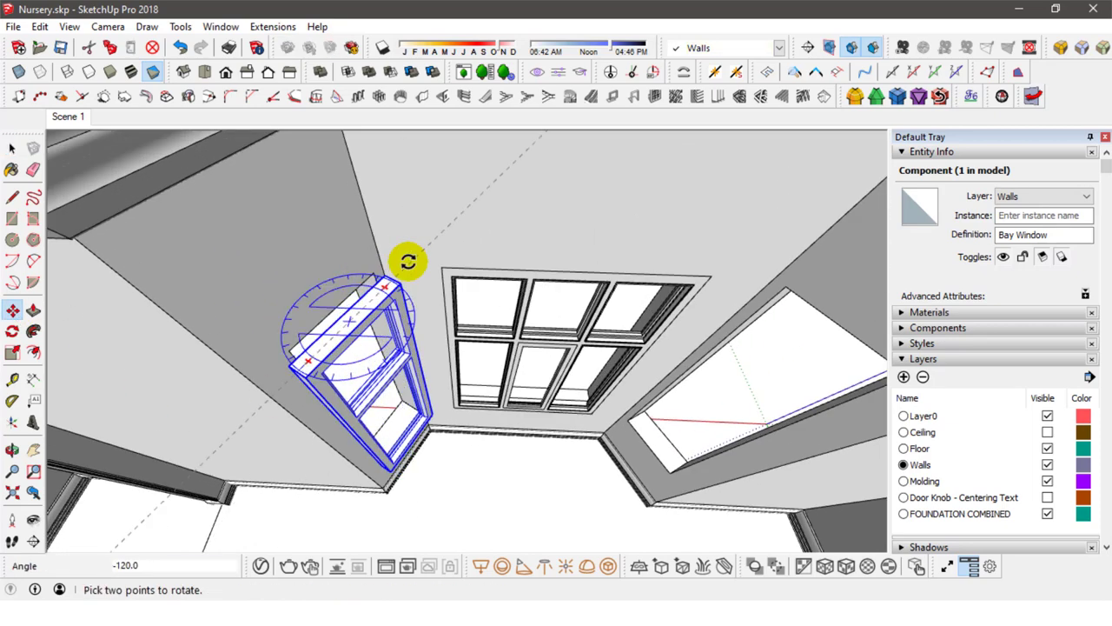
{"action": "type", "text": "120"}
{"action": "key", "text": "Return"}
Scale the bay window down to about 0.89 to fit the left opening.
{"action": "key", "text": "s"}
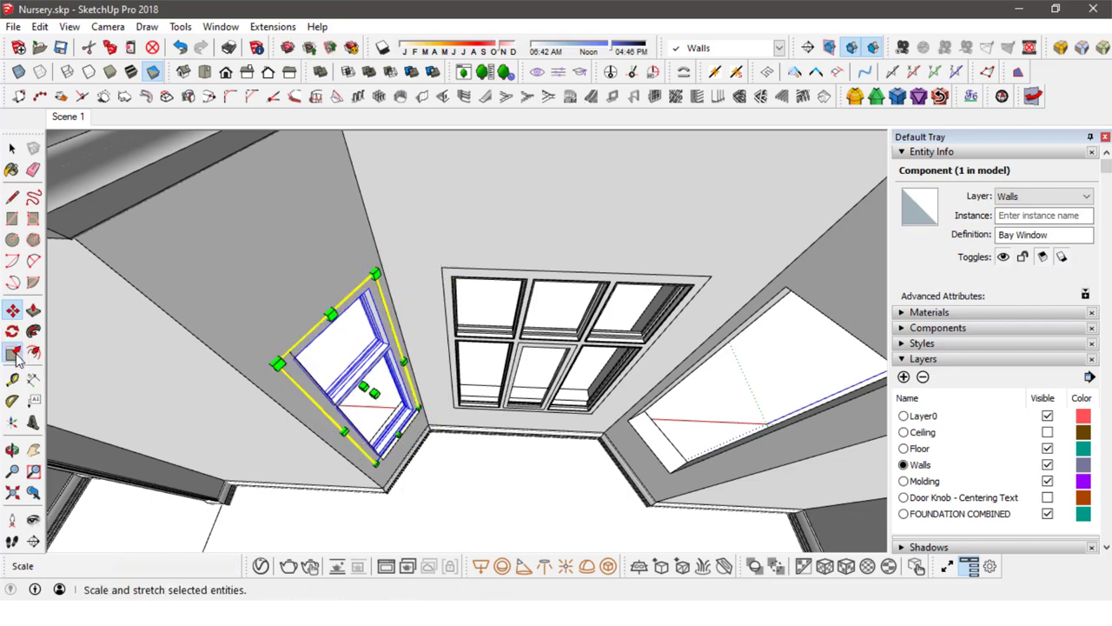
{"action": "left_click_drag", "start_coordinate": [339, 430], "coordinate": [330, 408]}
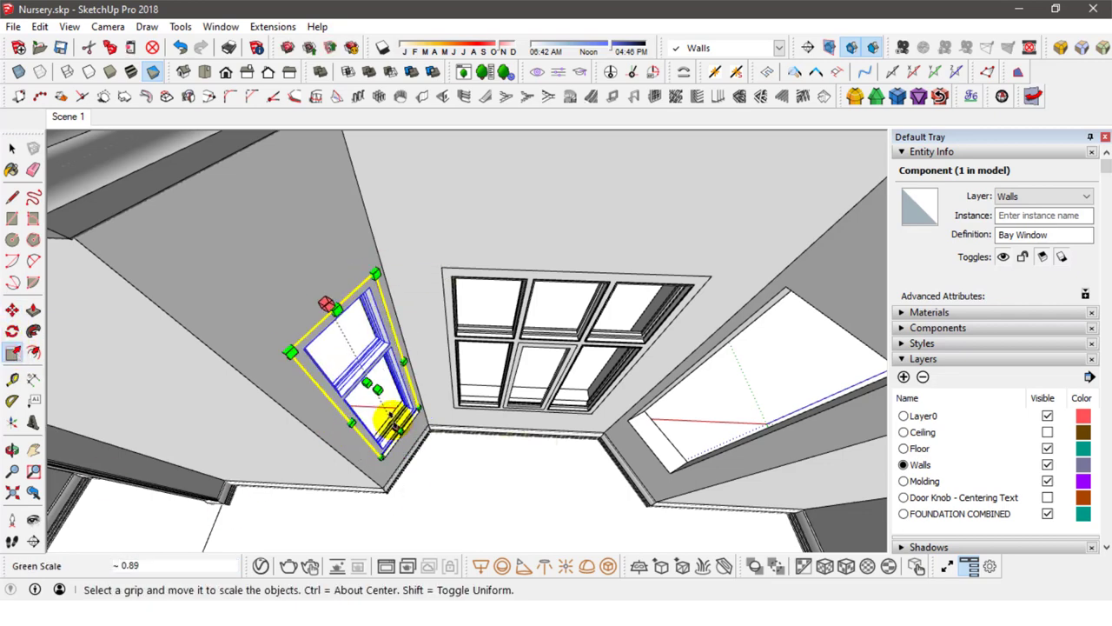
{"action": "key", "text": "space"}
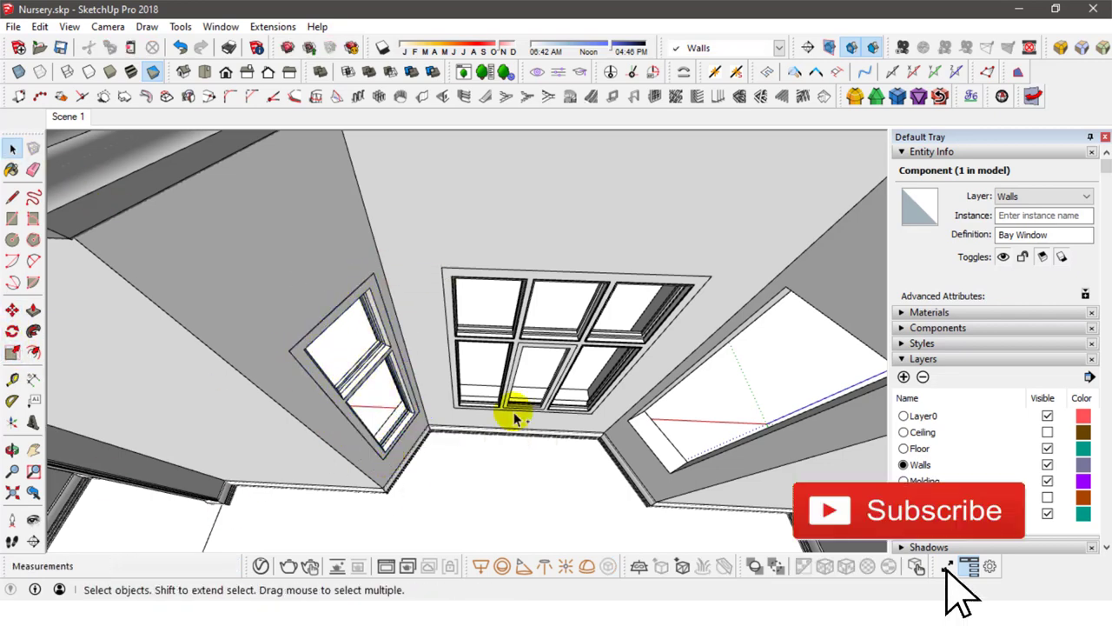
{"action": "mouse_move", "coordinate": [516, 415]}
{"action": "middle_mouse_down"}
{"action": "mouse_move", "coordinate": [392, 286]}
{"action": "mouse_move", "coordinate": [591, 436]}
{"action": "mouse_move", "coordinate": [561, 446]}
{"action": "mouse_move", "coordinate": [345, 395]}
{"action": "middle_mouse_up"}
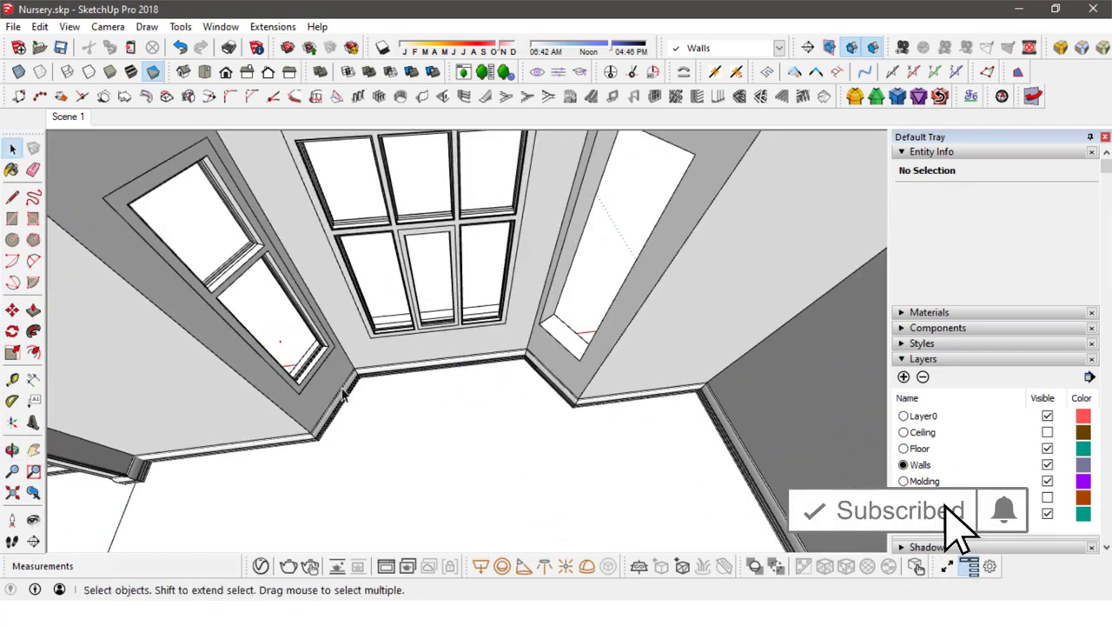
Copy the left bay window and rotate the copy to face the right wall.
{"action": "left_click", "coordinate": [306, 382]}
{"action": "key", "text": "m"}
{"action": "key", "text": "ctrl"}
{"action": "left_click", "coordinate": [321, 418]}
{"action": "left_click", "coordinate": [561, 452]}
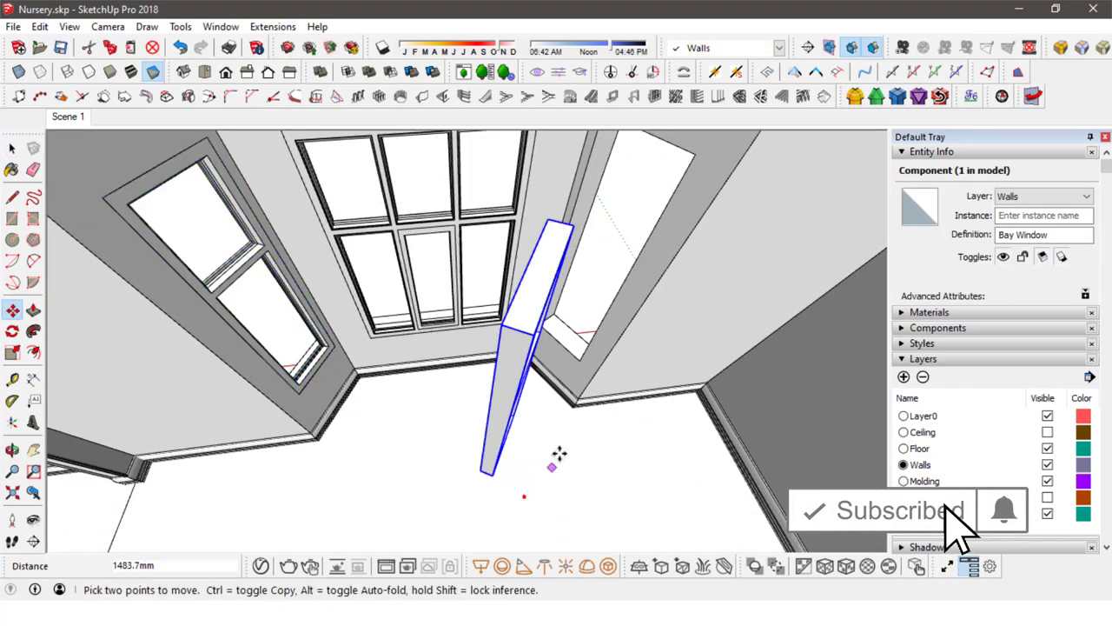
{"action": "key", "text": "q"}
{"action": "middle_click_drag", "start_coordinate": [561, 451], "coordinate": [496, 443]}
{"action": "left_click", "coordinate": [459, 526]}
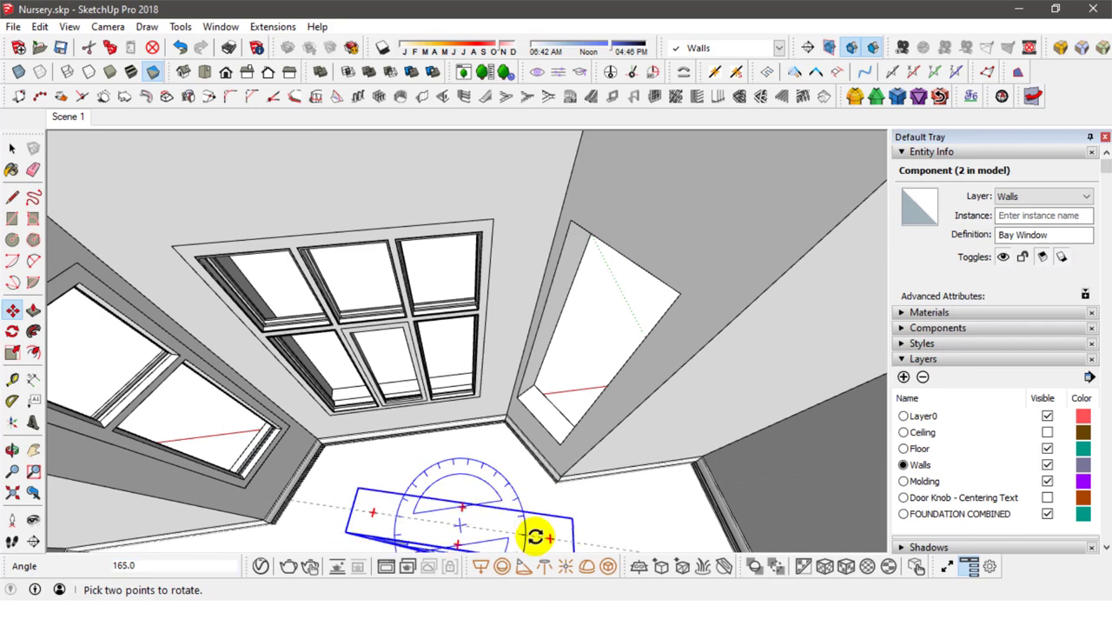
{"action": "middle_click_drag", "start_coordinate": [539, 534], "coordinate": [516, 457]}
{"action": "left_click", "coordinate": [511, 475]}
Align the copied window and set it into the right angled wall opening.
{"action": "left_click", "coordinate": [491, 545]}
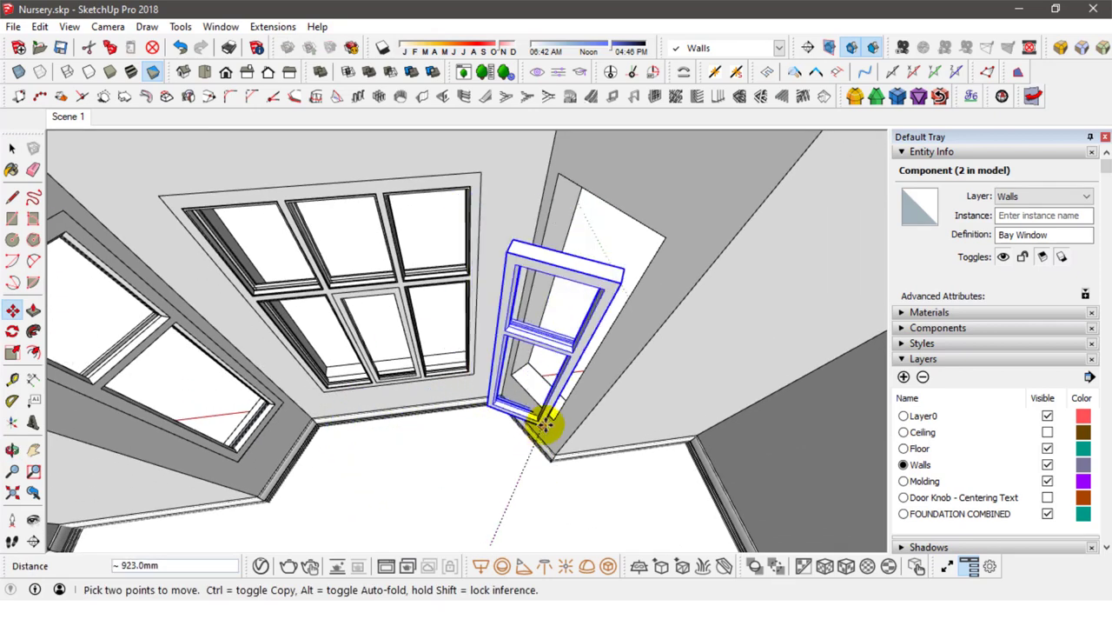
{"action": "left_click", "coordinate": [588, 385]}
{"action": "middle_click_drag", "start_coordinate": [589, 385], "coordinate": [629, 342]}
{"action": "key", "text": "q"}
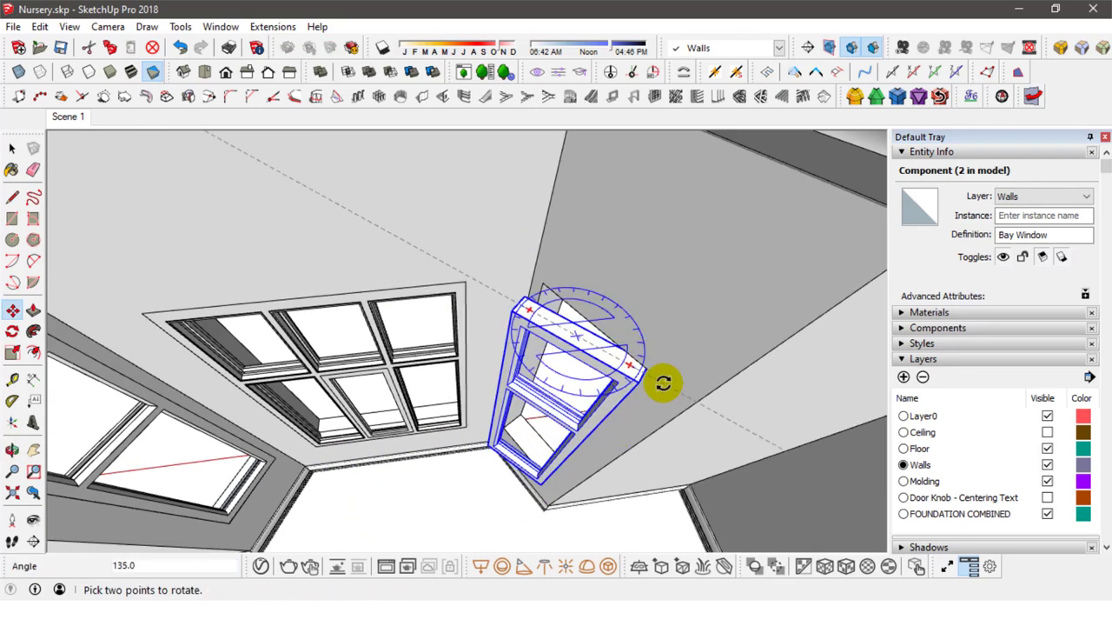
{"action": "left_click", "coordinate": [649, 390]}
{"action": "key", "text": "m"}
{"action": "left_click", "coordinate": [633, 322]}
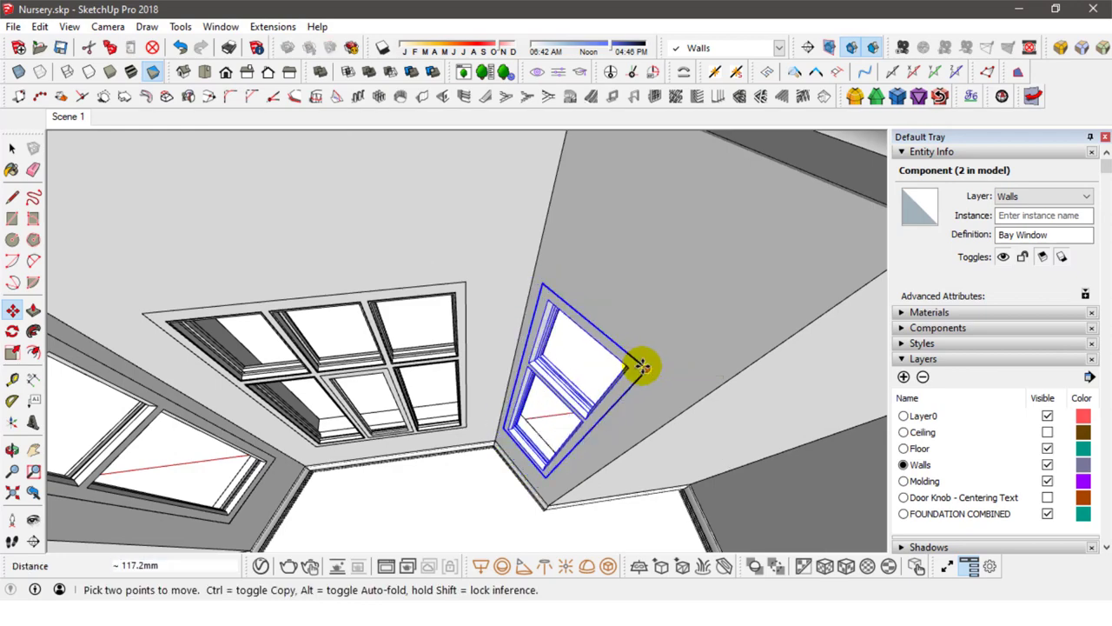
{"action": "left_click", "coordinate": [13, 150]}
{"action": "left_click", "coordinate": [325, 245]}
{"action": "mouse_move", "coordinate": [326, 245]}
{"action": "middle_mouse_down"}
{"action": "mouse_move", "coordinate": [426, 348]}
{"action": "mouse_move", "coordinate": [467, 255]}
{"action": "mouse_move", "coordinate": [402, 298]}
{"action": "middle_mouse_up"}
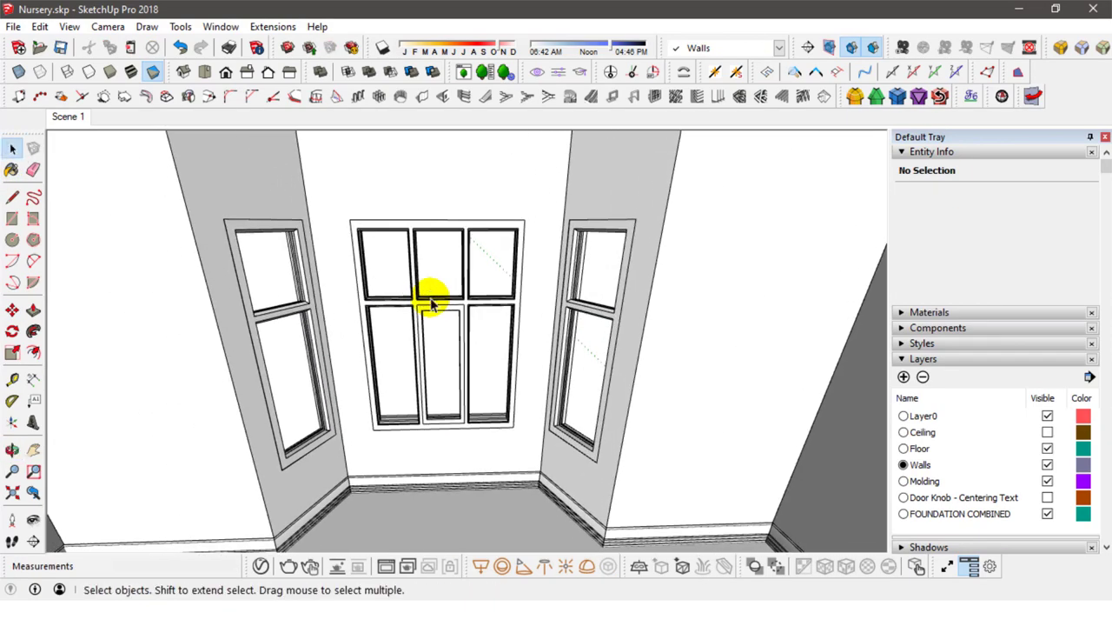
Trace the ~2893 mm three-edge rod path under the molding and select its edges.
{"action": "mouse_move", "coordinate": [263, 215]}
{"action": "middle_mouse_down"}
{"action": "mouse_move", "coordinate": [397, 287]}
{"action": "mouse_move", "coordinate": [408, 263]}
{"action": "middle_mouse_up"}
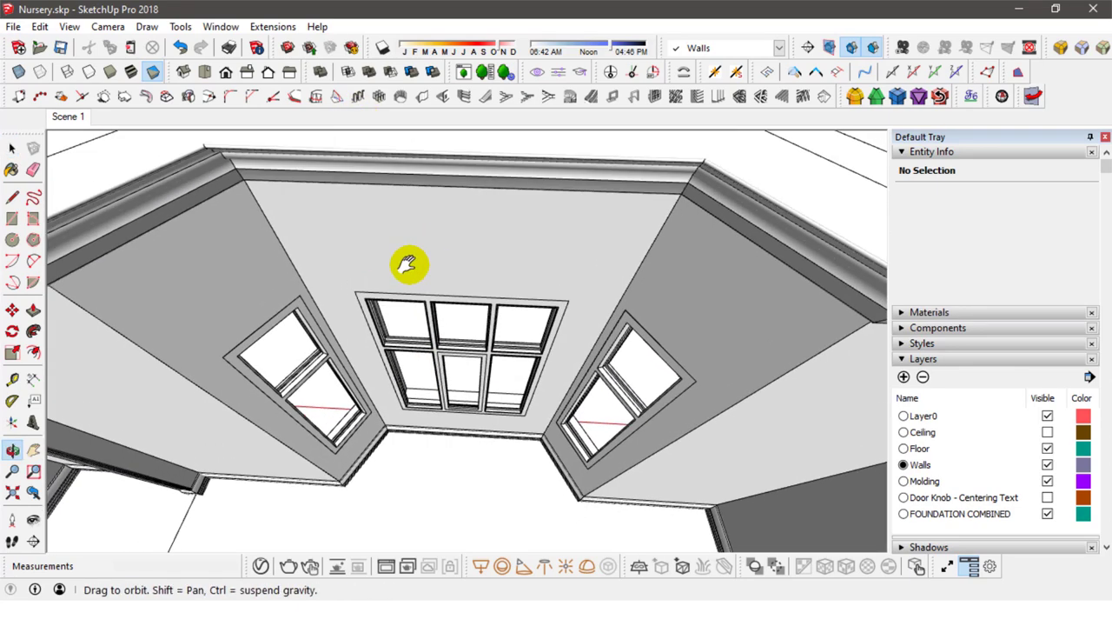
{"action": "left_click", "coordinate": [14, 199]}
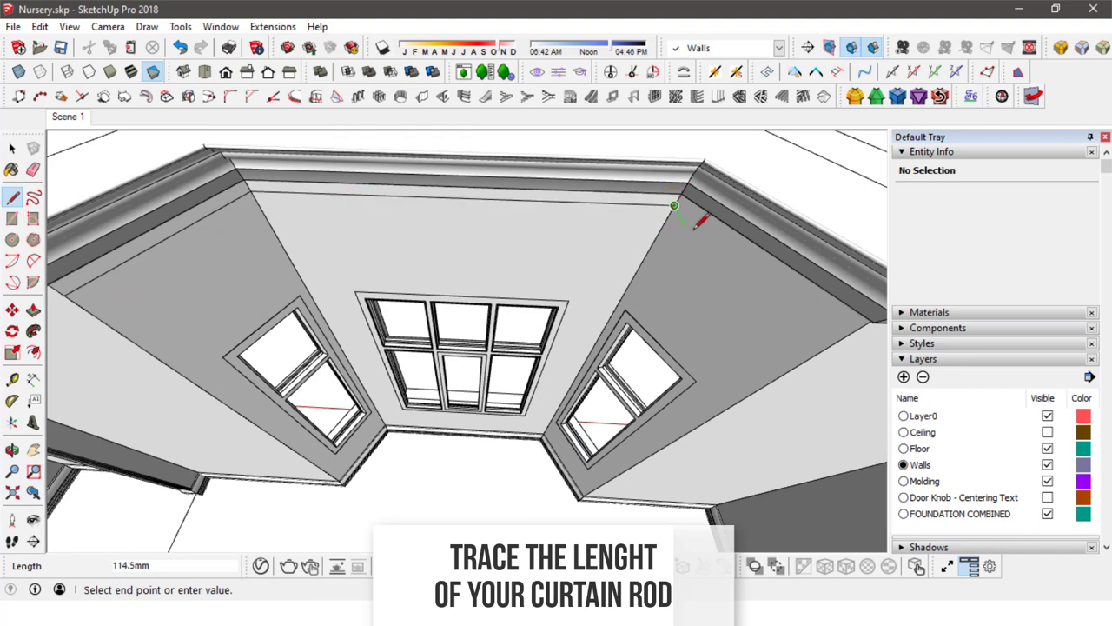
{"action": "left_click", "coordinate": [790, 320]}
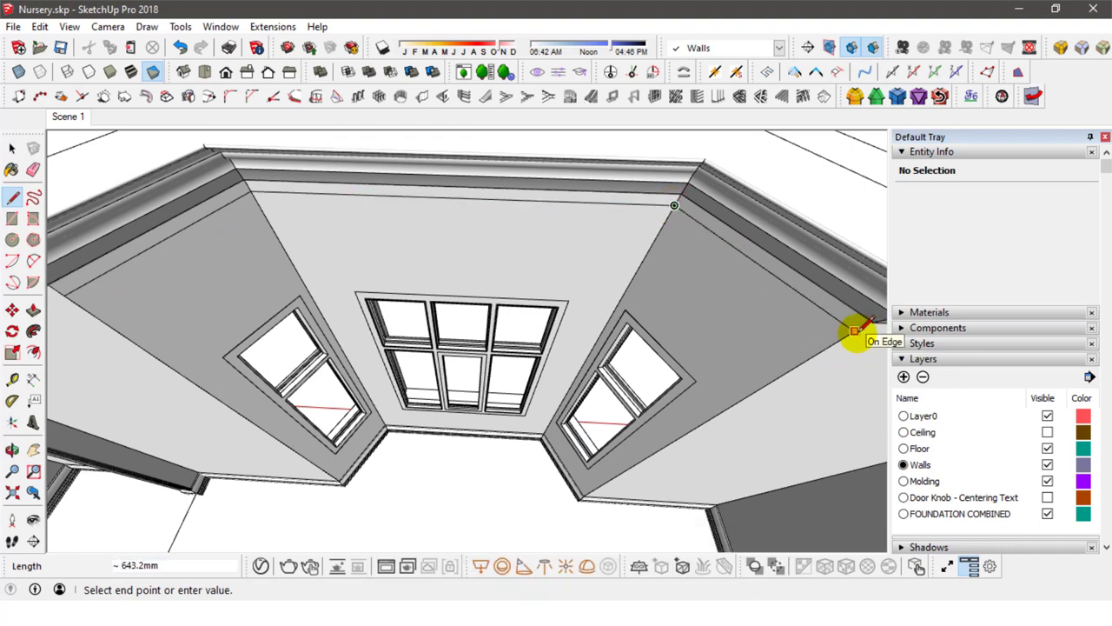
{"action": "left_click", "coordinate": [12, 149]}
{"action": "left_click", "coordinate": [211, 218]}
{"action": "left_click", "coordinate": [231, 204]}
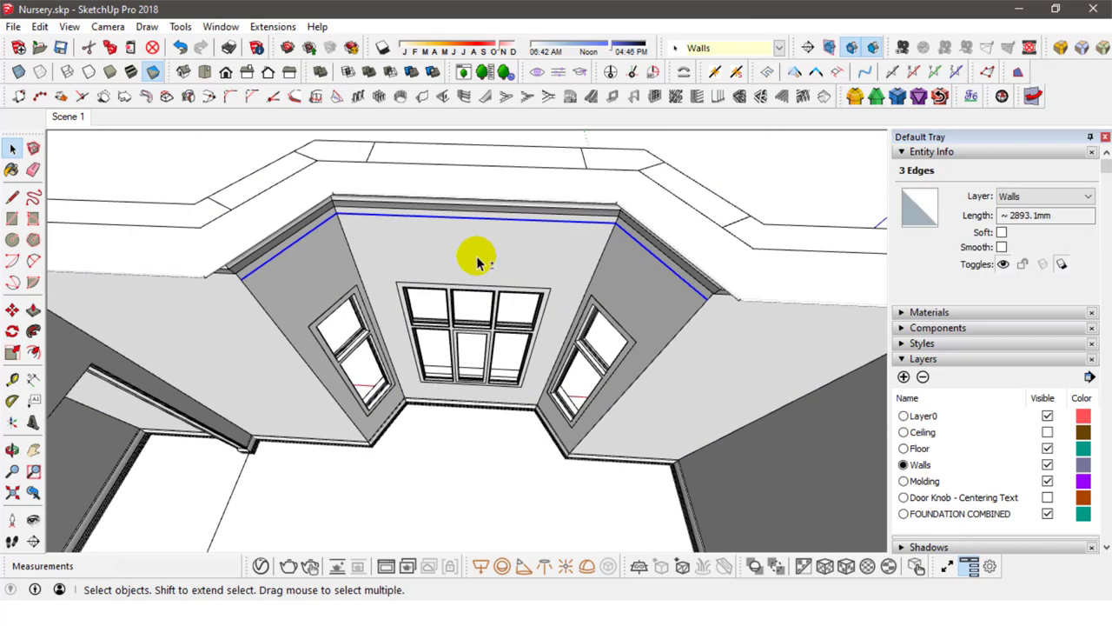
{"action": "middle_click_drag", "start_coordinate": [504, 255], "coordinate": [484, 273]}
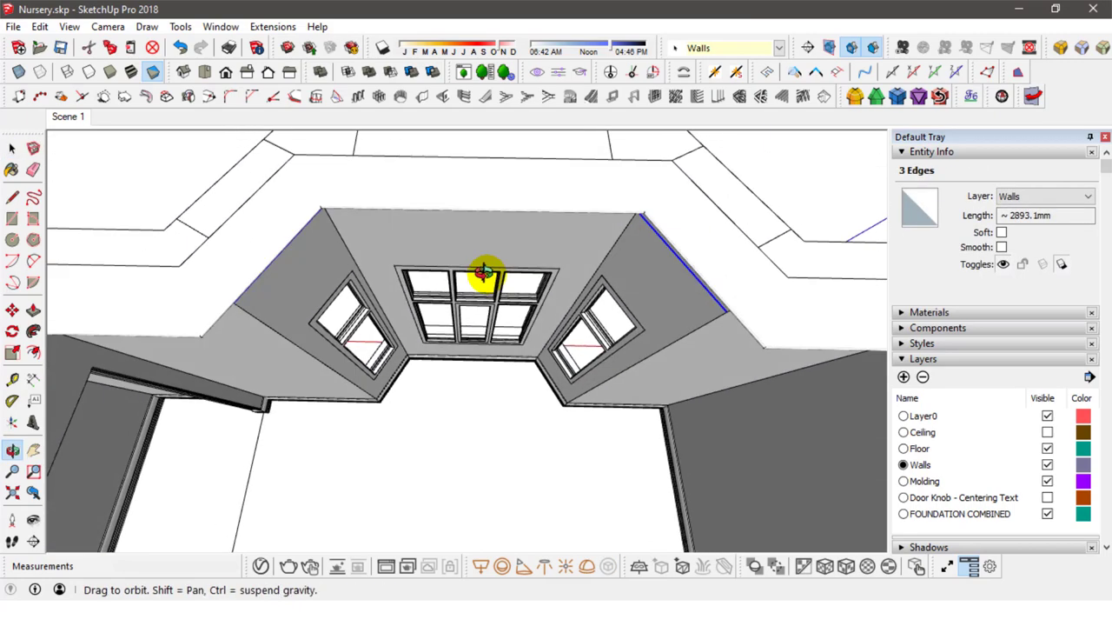
Lower the traced path edges and draw a small circle profile at the path's end.
{"action": "key", "text": "m"}
{"action": "left_click", "coordinate": [485, 425]}
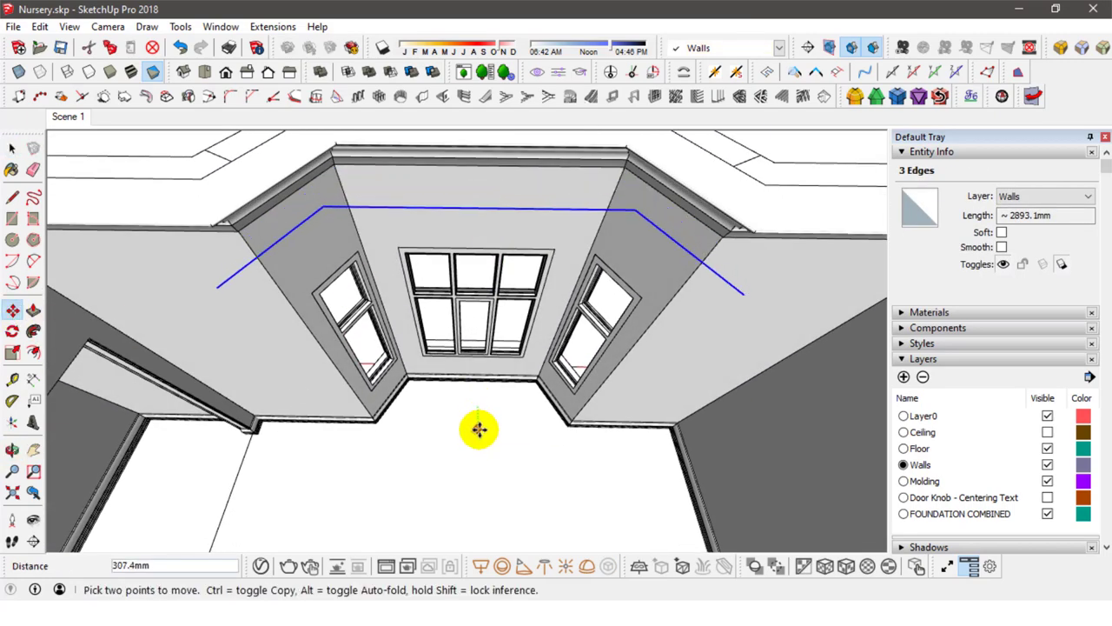
{"action": "left_click", "coordinate": [12, 240]}
{"action": "middle_click_drag", "start_coordinate": [206, 298], "coordinate": [518, 152]}
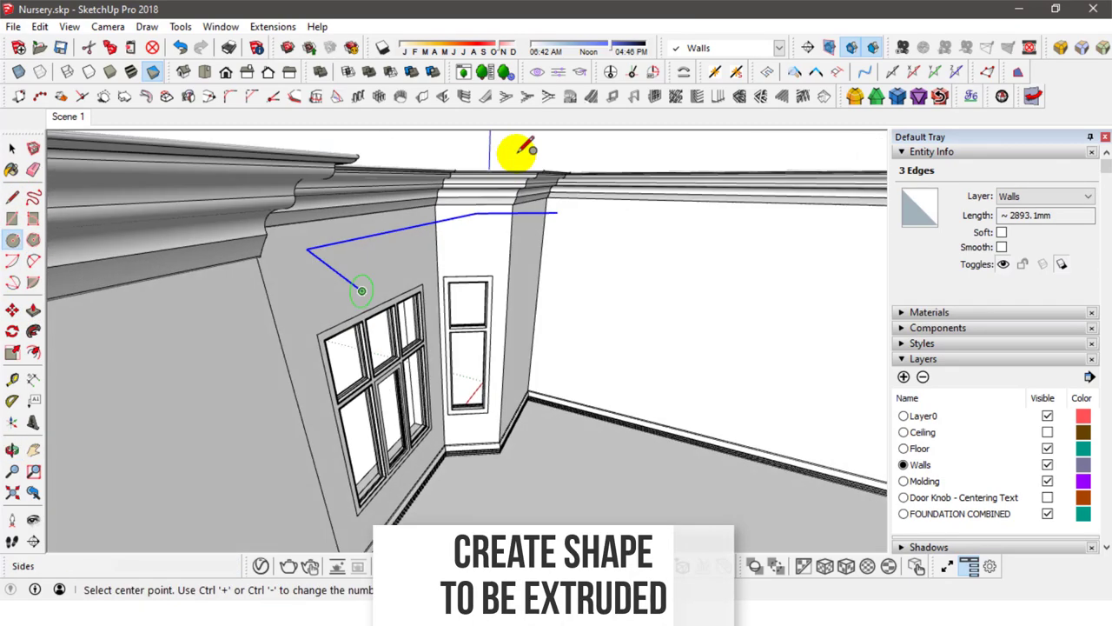
{"action": "left_click", "coordinate": [361, 291]}
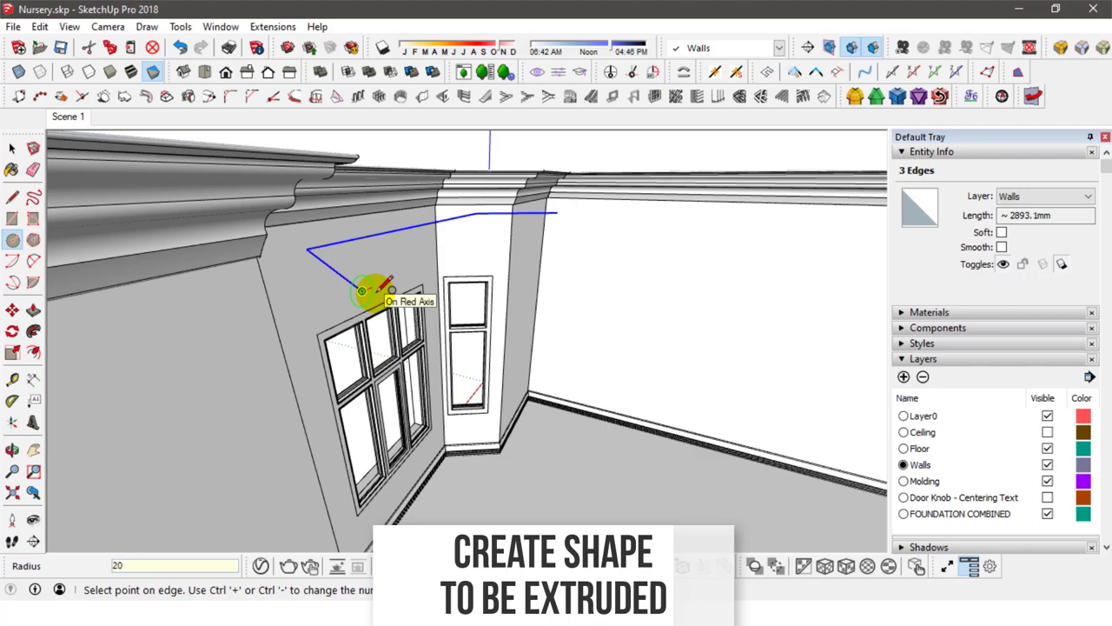
{"action": "key", "text": "space"}
{"action": "middle_click_drag", "start_coordinate": [298, 241], "coordinate": [304, 256]}
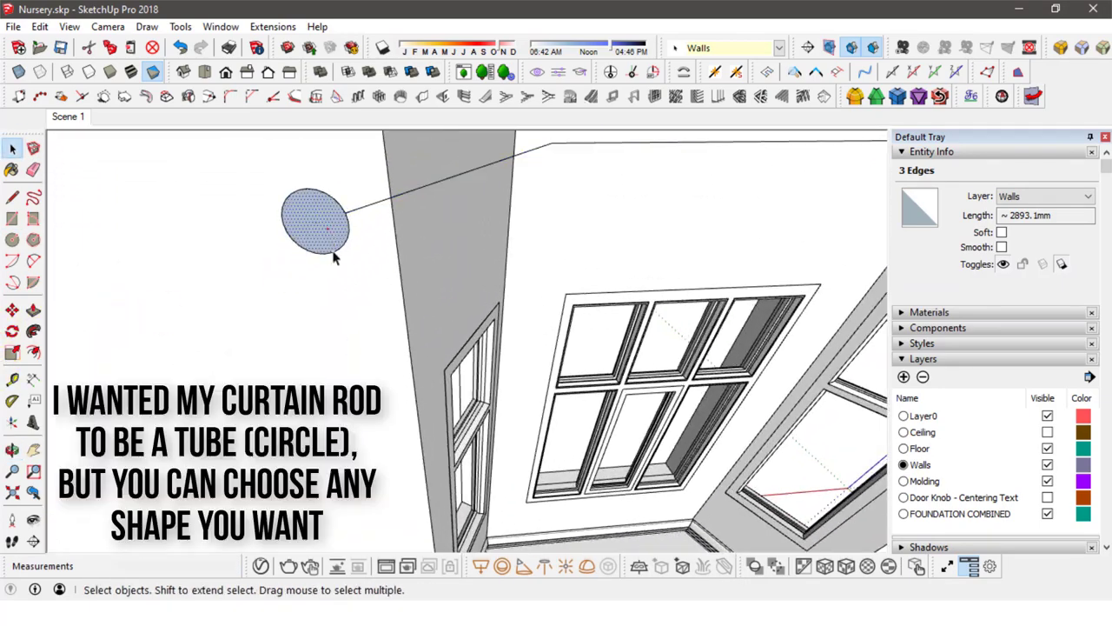
Select the circle face and path, then Follow Me the circle into a tube.
{"action": "left_click", "coordinate": [32, 262]}
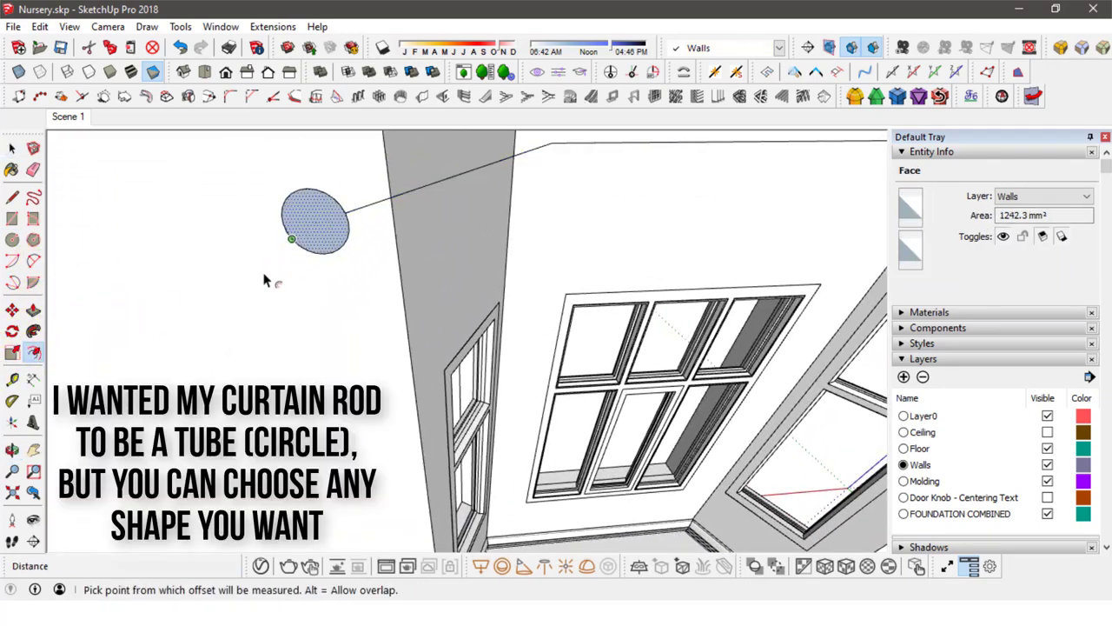
{"action": "left_click", "coordinate": [346, 222]}
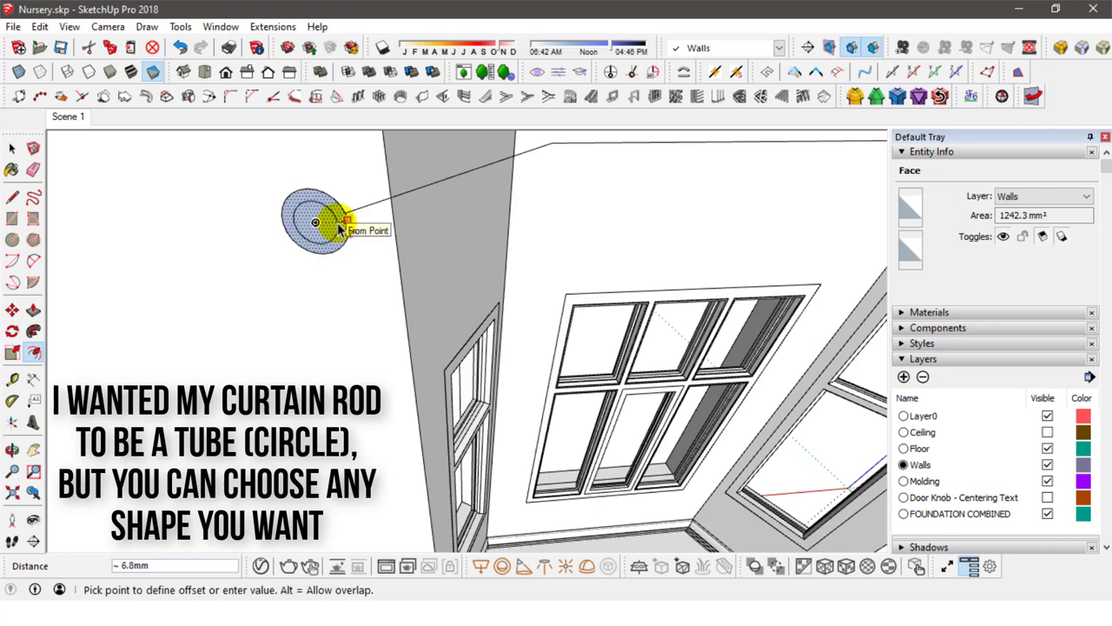
{"action": "left_click", "coordinate": [32, 170]}
{"action": "left_click", "coordinate": [13, 150]}
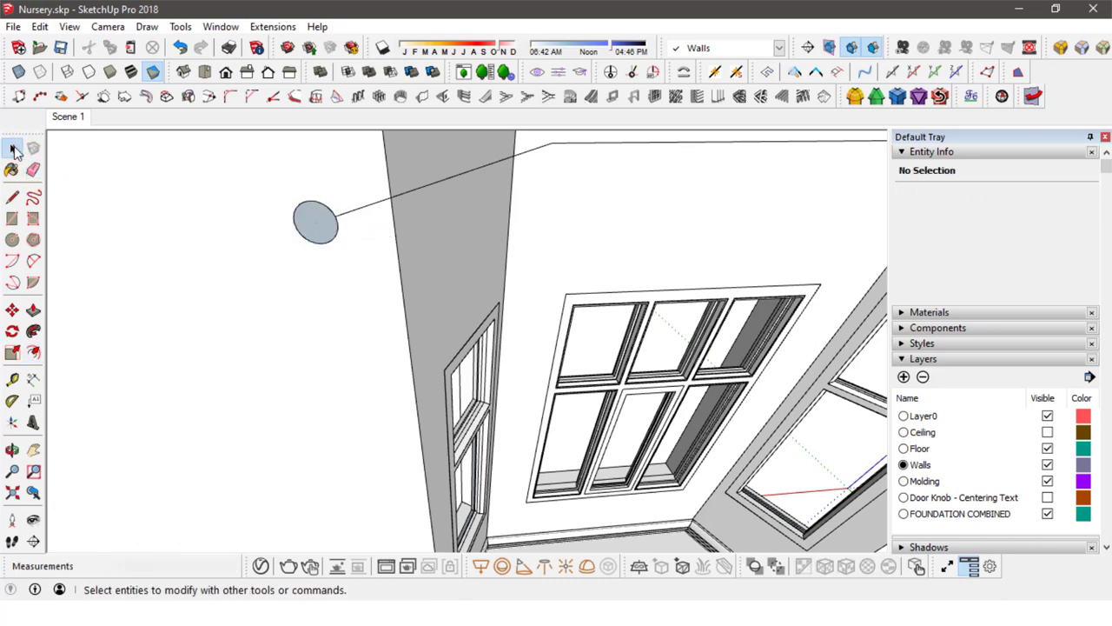
{"action": "left_click", "coordinate": [329, 238]}
{"action": "left_click", "coordinate": [480, 165]}
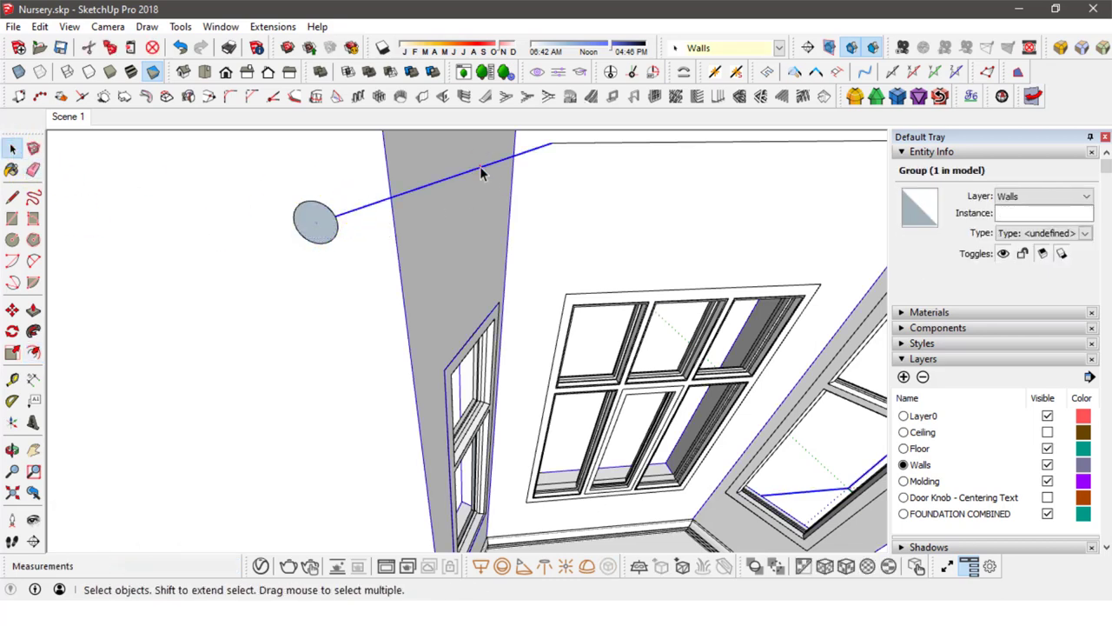
{"action": "left_click", "coordinate": [480, 166]}
{"action": "mouse_move", "coordinate": [645, 162]}
{"action": "middle_mouse_down"}
{"action": "mouse_move", "coordinate": [663, 214]}
{"action": "mouse_move", "coordinate": [695, 239]}
{"action": "mouse_move", "coordinate": [714, 232]}
{"action": "middle_mouse_up"}
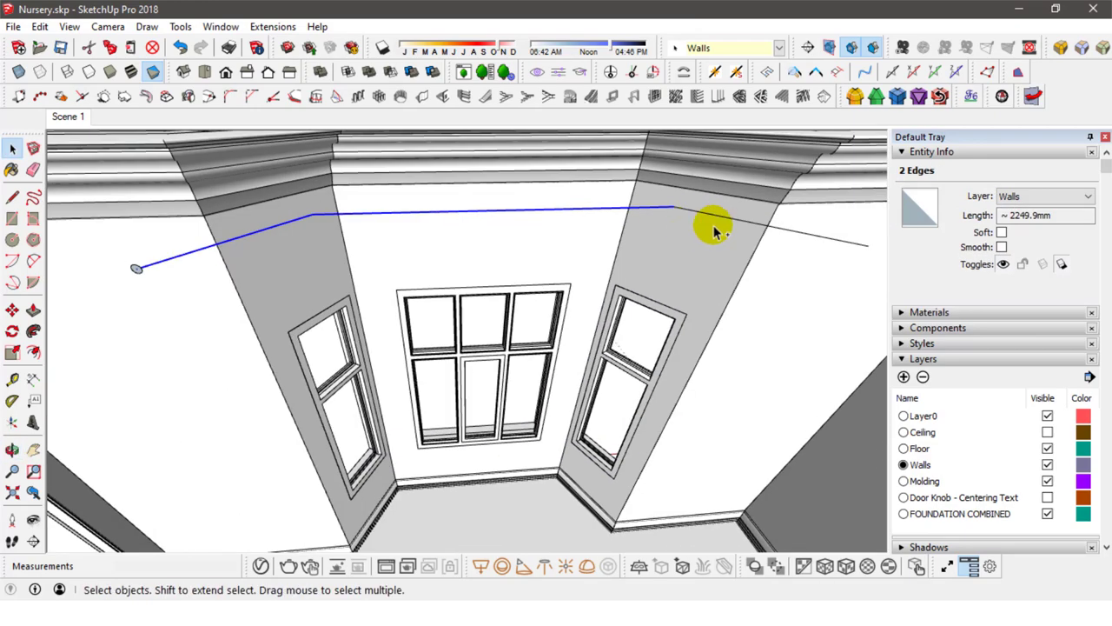
{"action": "left_click", "coordinate": [33, 352]}
{"action": "left_click", "coordinate": [136, 268]}
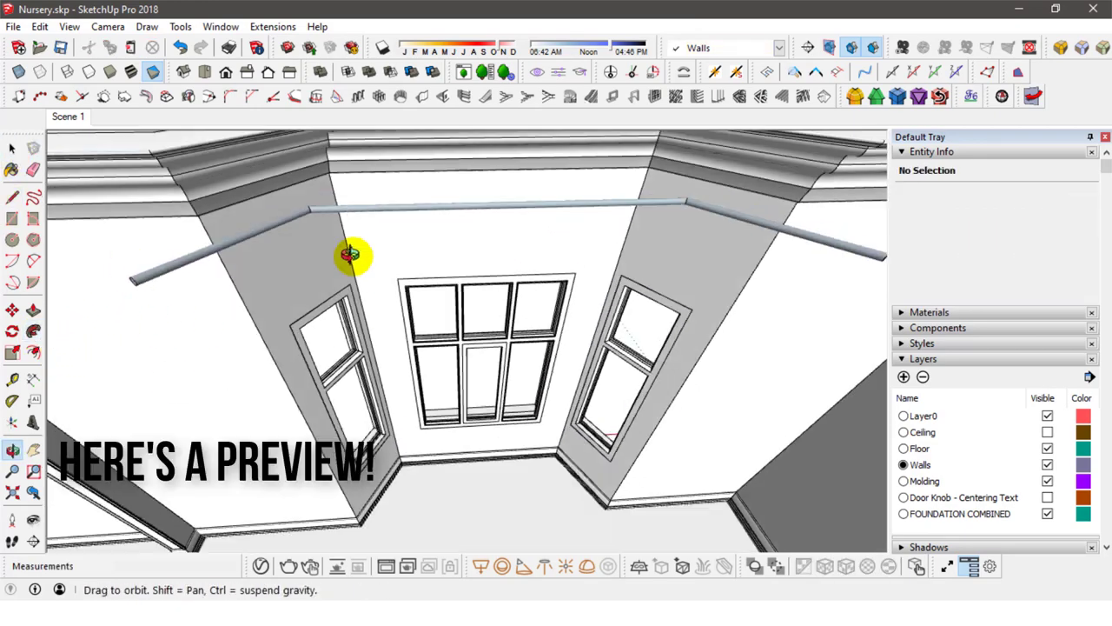
{"action": "mouse_move", "coordinate": [351, 254]}
{"action": "middle_mouse_down"}
{"action": "mouse_move", "coordinate": [521, 397]}
{"action": "mouse_move", "coordinate": [509, 360]}
{"action": "mouse_move", "coordinate": [525, 334]}
{"action": "mouse_move", "coordinate": [501, 391]}
{"action": "mouse_move", "coordinate": [509, 375]}
{"action": "middle_mouse_up"}
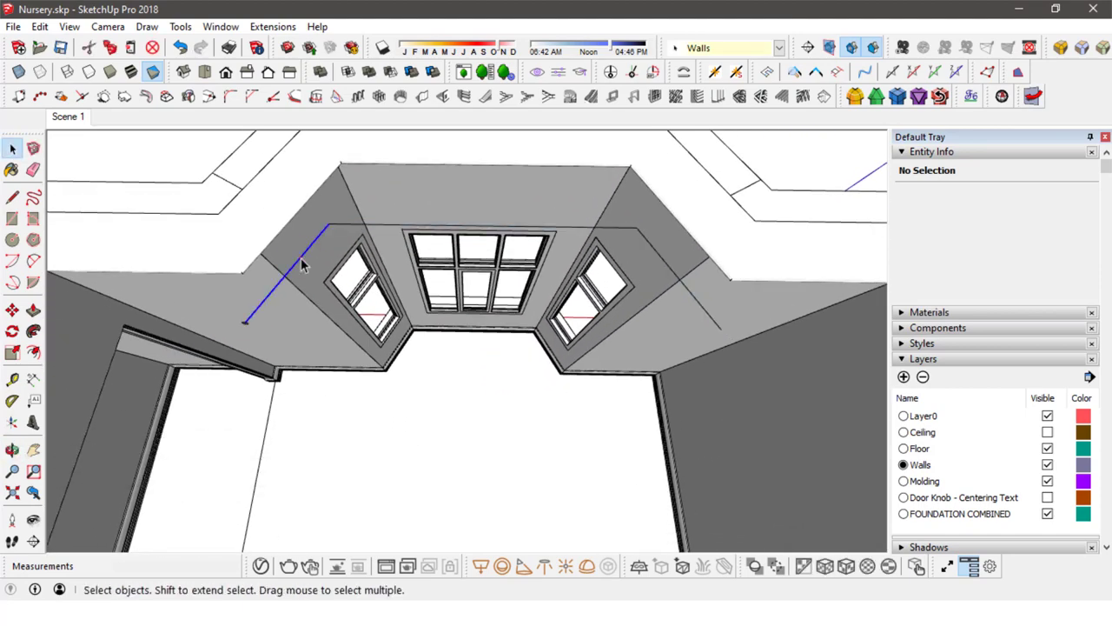
Make the path and circle into a component named Curtain Rod.
{"action": "left_click", "coordinate": [344, 228]}
{"action": "right_click", "coordinate": [248, 329]}
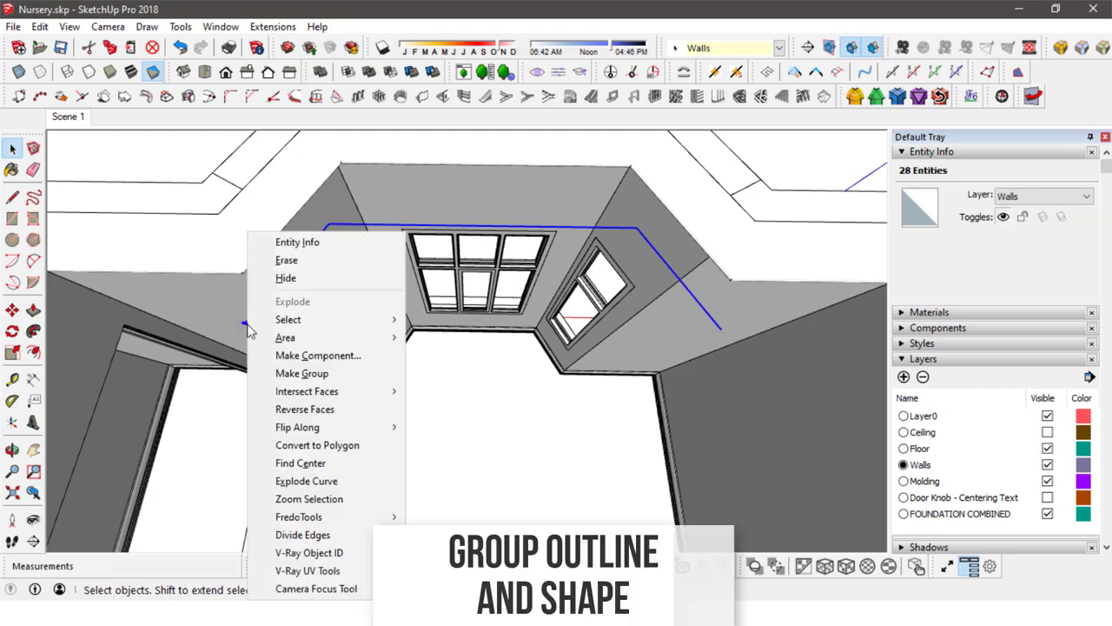
{"action": "left_click", "coordinate": [297, 356]}
{"action": "type", "text": "Curtain"}
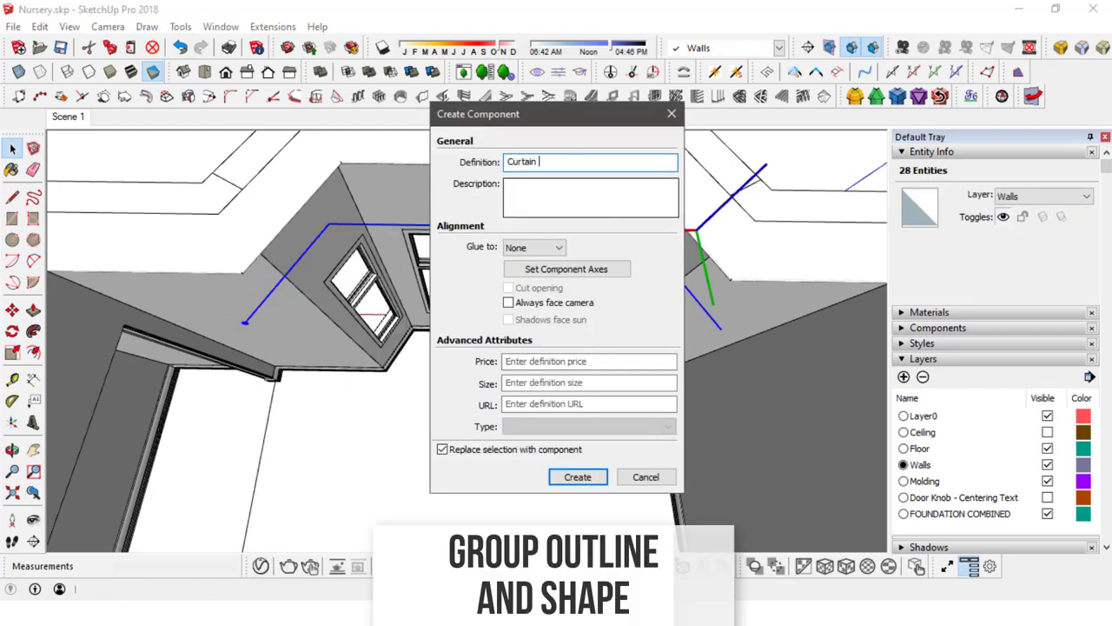
{"action": "type", "text": "Rod"}
{"action": "key", "text": "Return"}
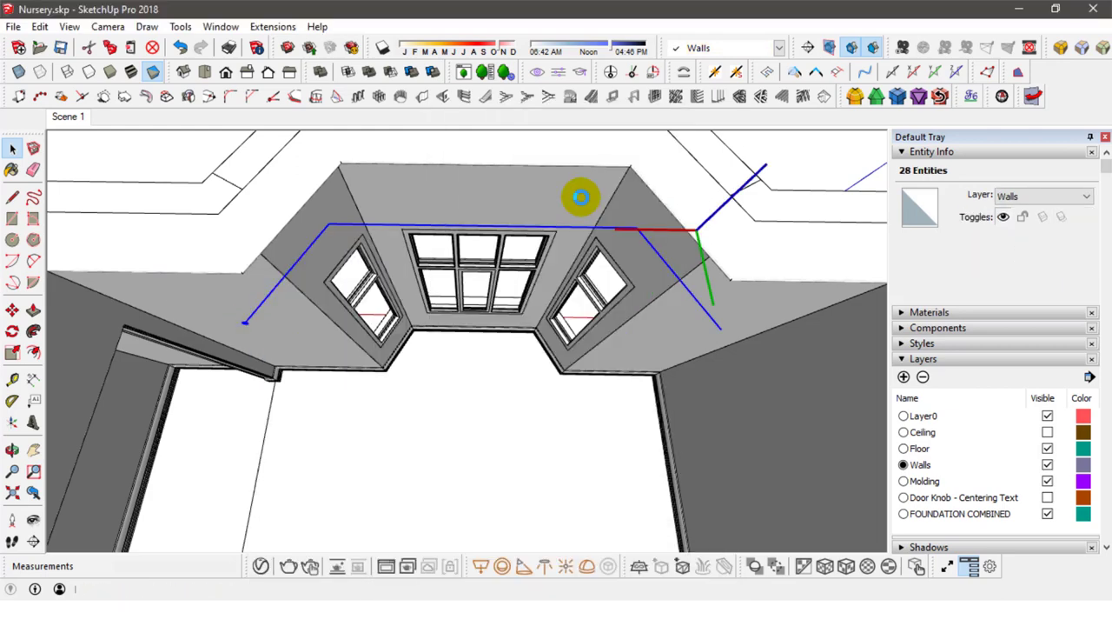
{"action": "scroll", "coordinate": [256, 322], "scroll_direction": "up", "scroll_amount": 5}
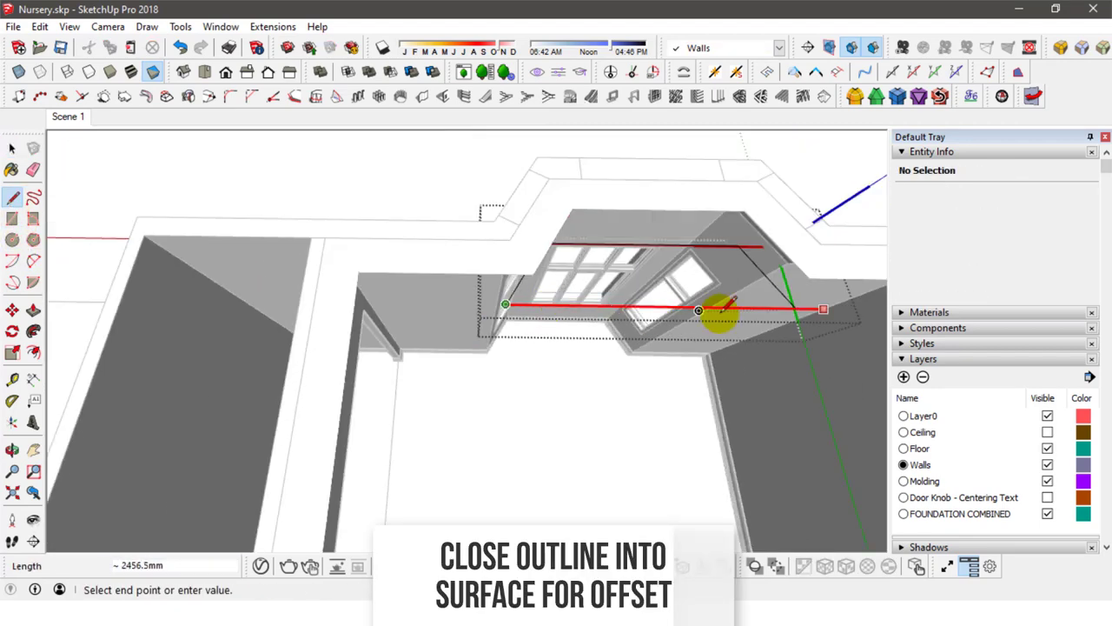
Offset the closed bay outline 100 mm inward, close it with a line, and erase extras.
{"action": "left_click", "coordinate": [622, 247]}
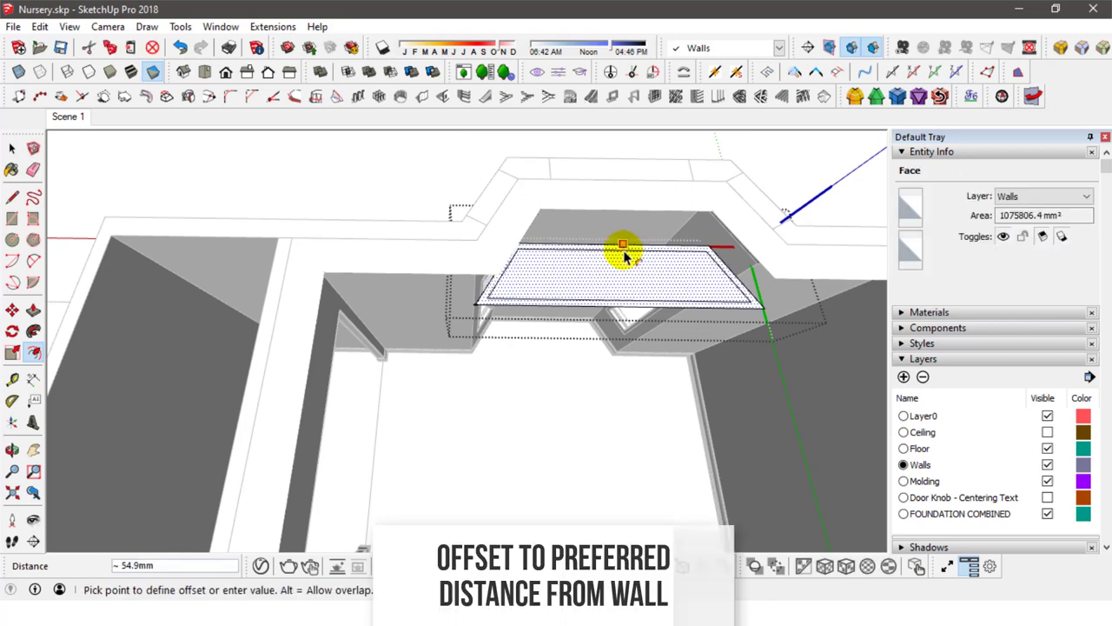
{"action": "type", "text": "00"}
{"action": "key", "text": "Return"}
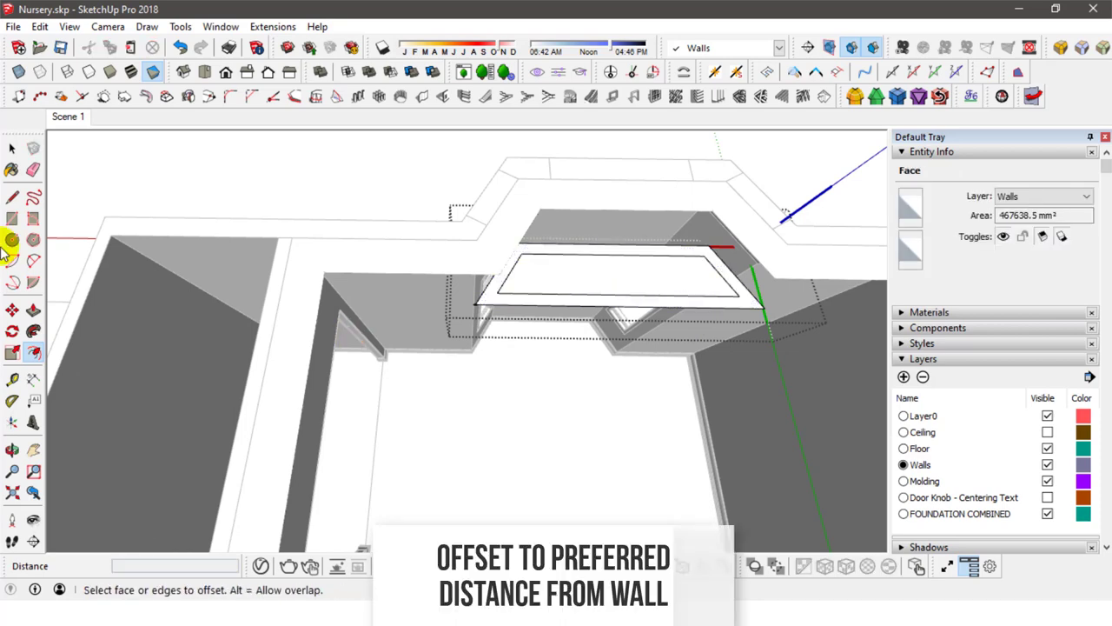
{"action": "key", "text": "e"}
{"action": "scroll", "coordinate": [619, 284], "scroll_direction": "up", "scroll_amount": 5}
{"action": "key", "text": "l"}
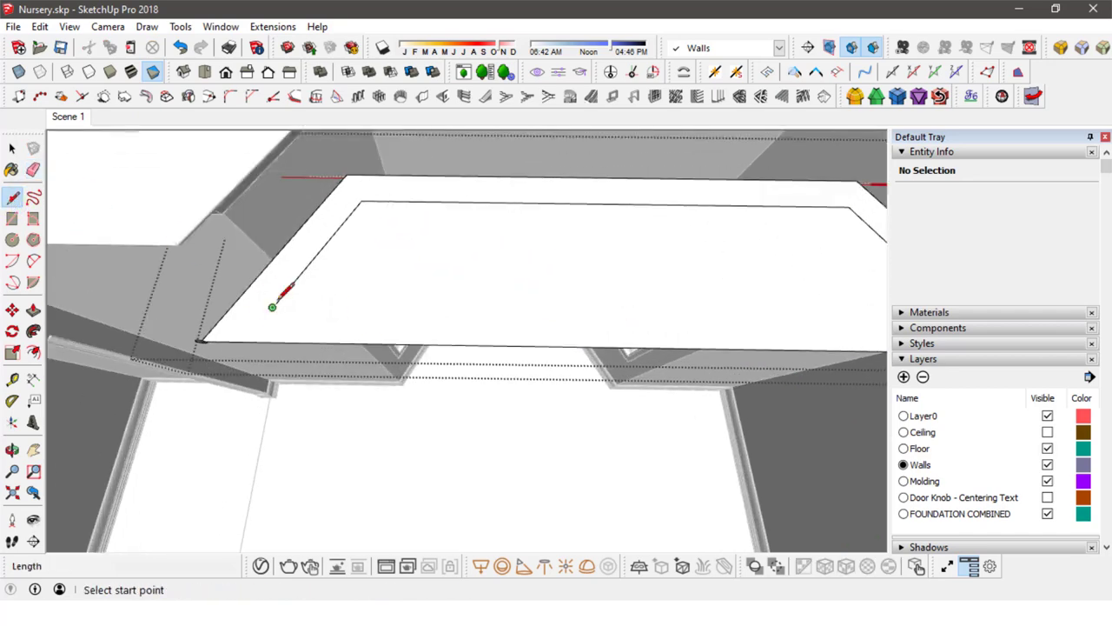
{"action": "middle_click_drag", "start_coordinate": [324, 293], "coordinate": [117, 293], "text": "shift"}
{"action": "left_click", "coordinate": [729, 317]}
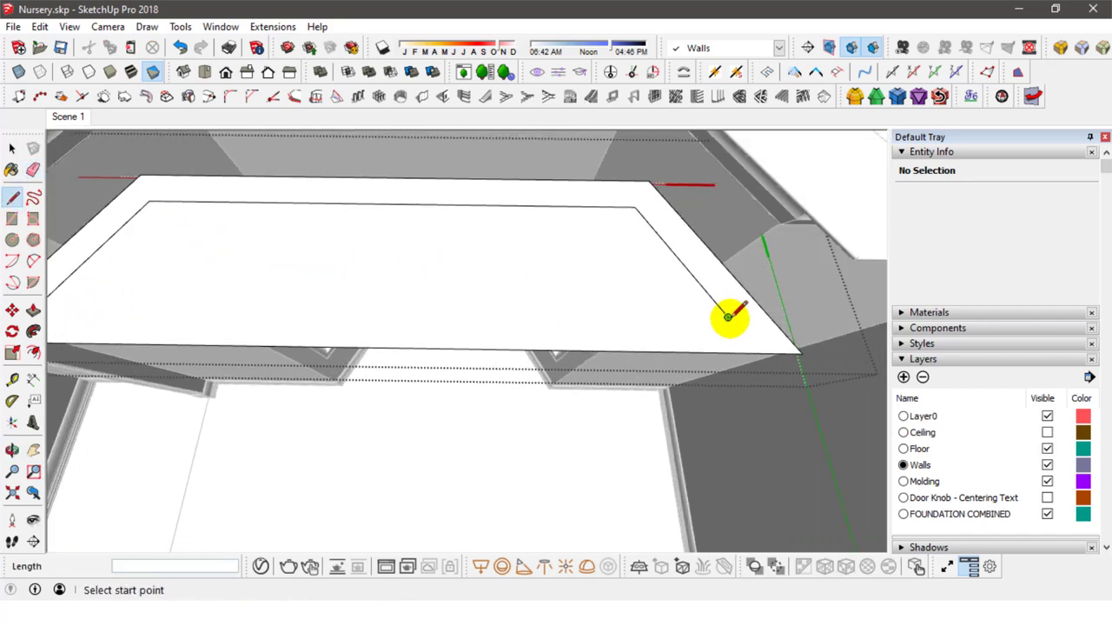
{"action": "left_click", "coordinate": [33, 170]}
{"action": "mouse_move", "coordinate": [360, 348]}
{"action": "middle_mouse_down"}
{"action": "mouse_move", "coordinate": [745, 368]}
{"action": "mouse_move", "coordinate": [640, 310]}
{"action": "mouse_move", "coordinate": [550, 291]}
{"action": "middle_mouse_up"}
{"action": "scroll", "coordinate": [550, 291], "scroll_direction": "up", "scroll_amount": 2}
Copy the ellipse profile onto the end of the new inner path line.
{"action": "scroll", "coordinate": [550, 291], "scroll_direction": "down", "scroll_amount": 4}
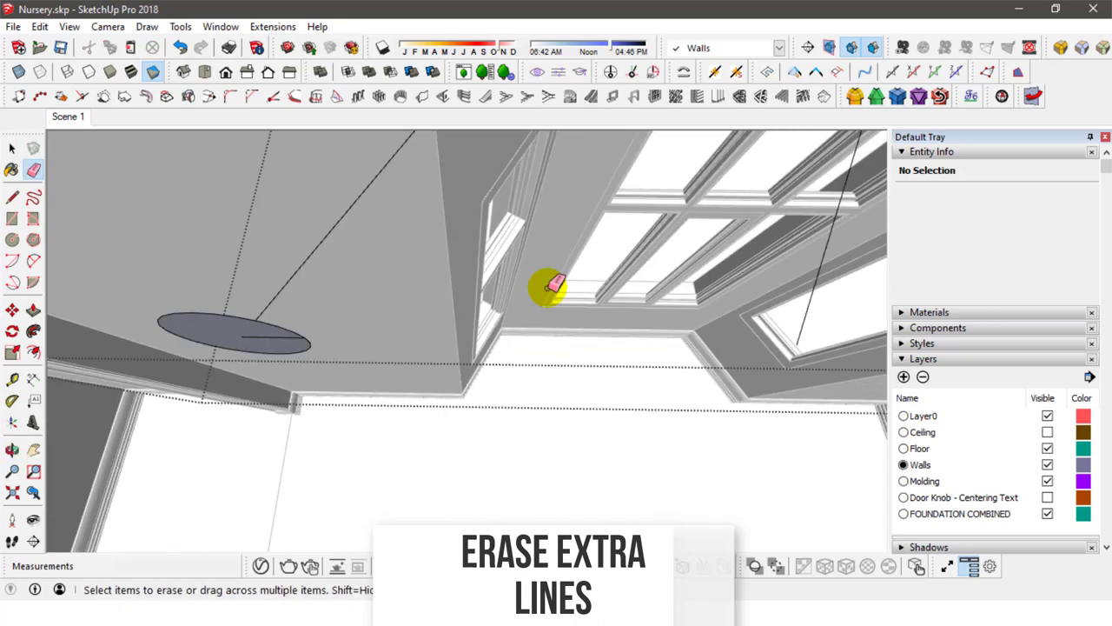
{"action": "left_click", "coordinate": [31, 314]}
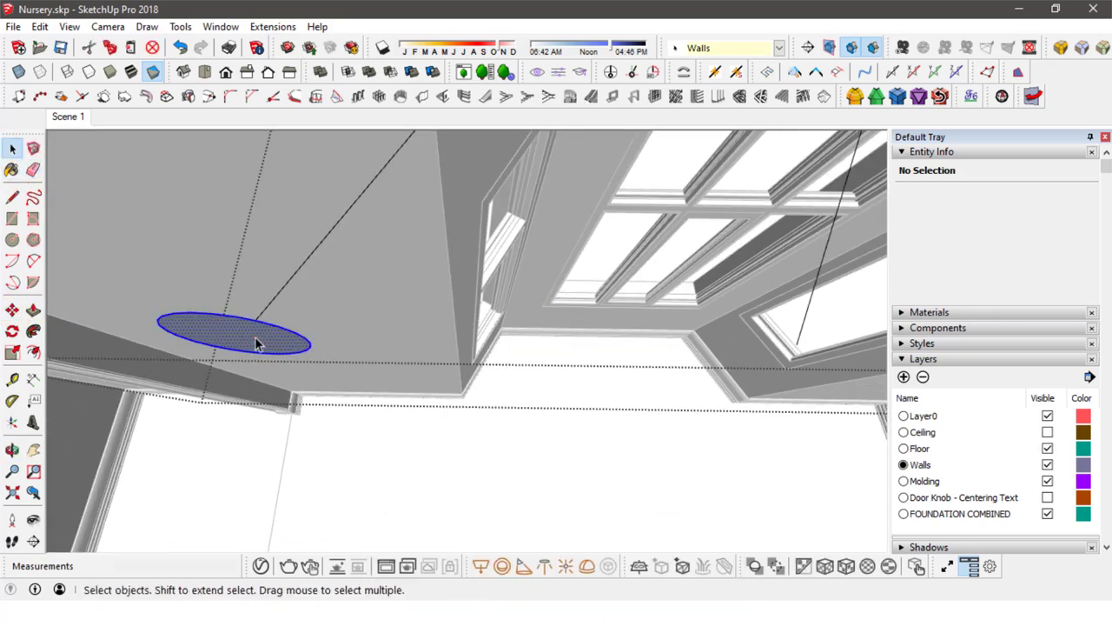
{"action": "left_click", "coordinate": [12, 311]}
{"action": "left_click", "coordinate": [240, 336]}
{"action": "key", "text": "ctrl"}
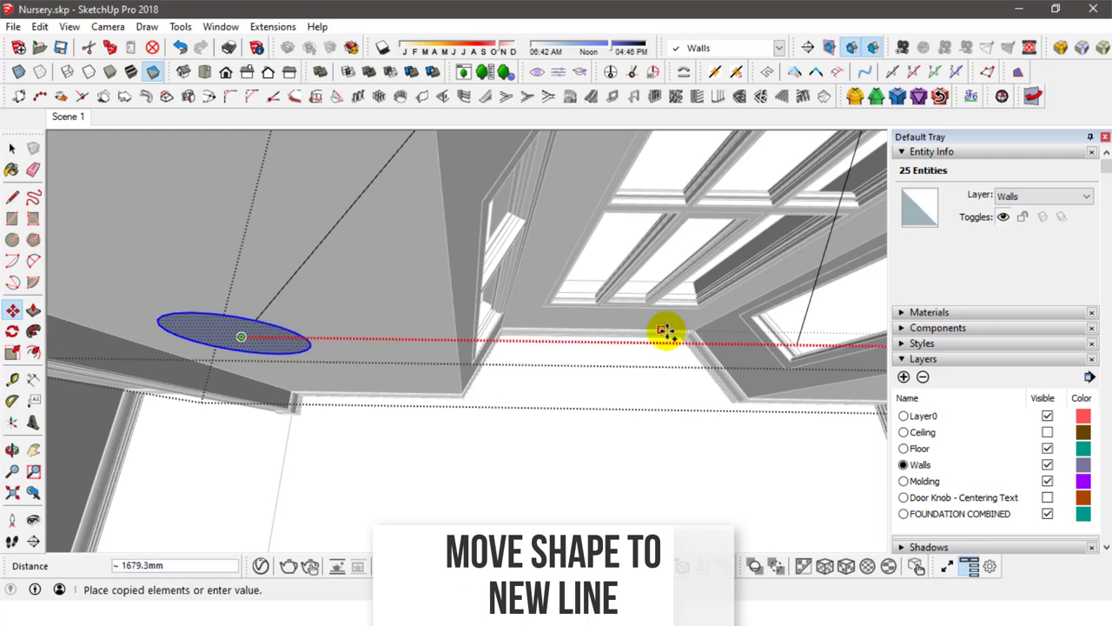
{"action": "left_click", "coordinate": [797, 343]}
{"action": "middle_click_drag", "start_coordinate": [797, 343], "coordinate": [583, 335]}
{"action": "left_click", "coordinate": [12, 148]}
{"action": "mouse_move", "coordinate": [330, 348]}
{"action": "middle_mouse_down"}
{"action": "mouse_move", "coordinate": [581, 343]}
{"action": "mouse_move", "coordinate": [400, 347]}
{"action": "mouse_move", "coordinate": [281, 310]}
{"action": "middle_mouse_up"}
Sweep the ellipse along the new path with Follow Me into a tubular rod.
{"action": "left_click", "coordinate": [299, 280]}
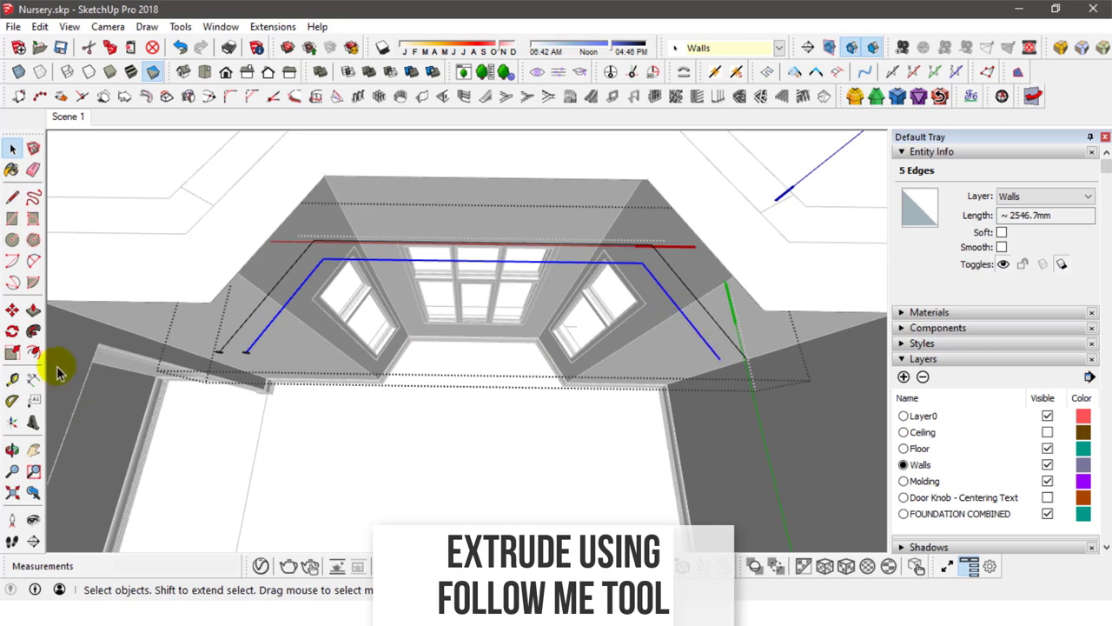
{"action": "left_click", "coordinate": [33, 331]}
{"action": "left_click", "coordinate": [247, 353]}
{"action": "left_click", "coordinate": [13, 150]}
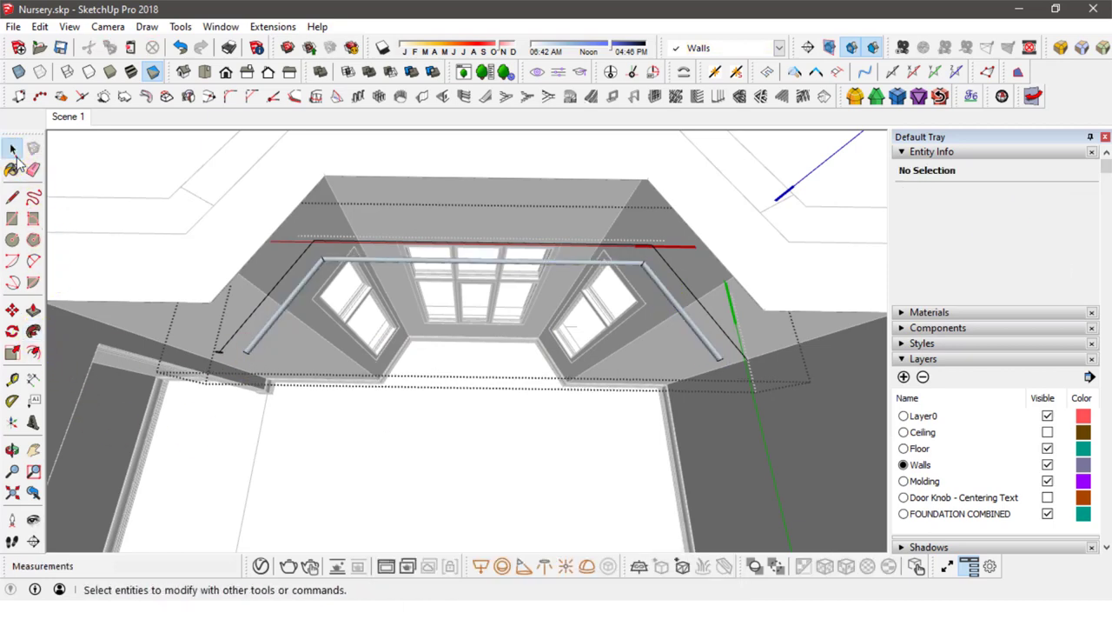
{"action": "triple_click", "coordinate": [250, 325]}
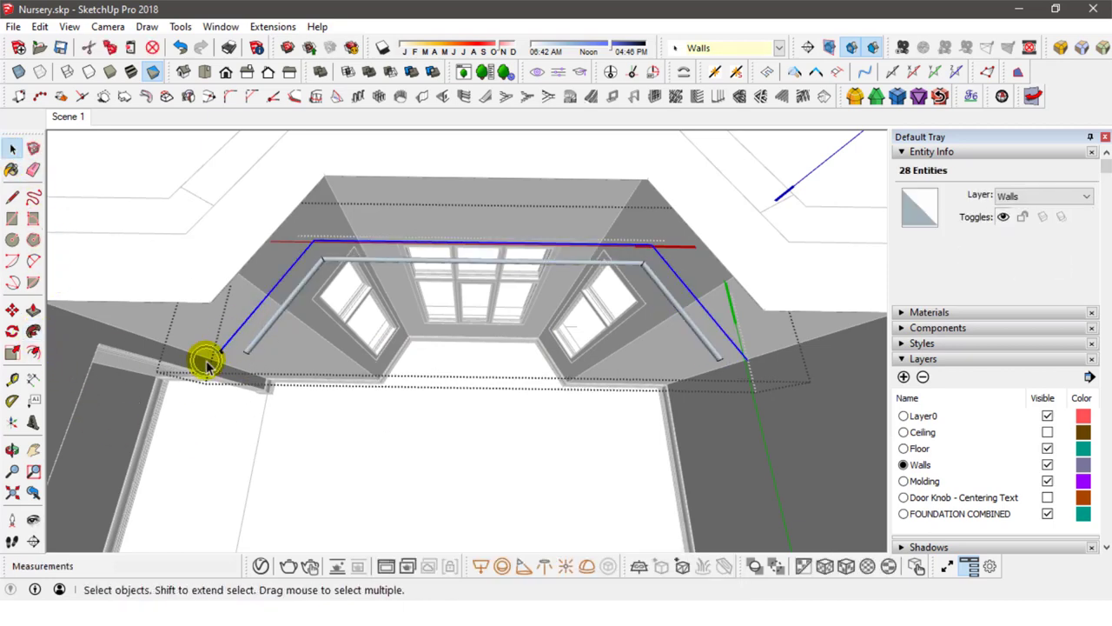
{"action": "left_click", "coordinate": [350, 404]}
{"action": "mouse_move", "coordinate": [350, 404]}
{"action": "middle_mouse_down"}
{"action": "mouse_move", "coordinate": [465, 300]}
{"action": "mouse_move", "coordinate": [441, 363]}
{"action": "middle_mouse_up"}
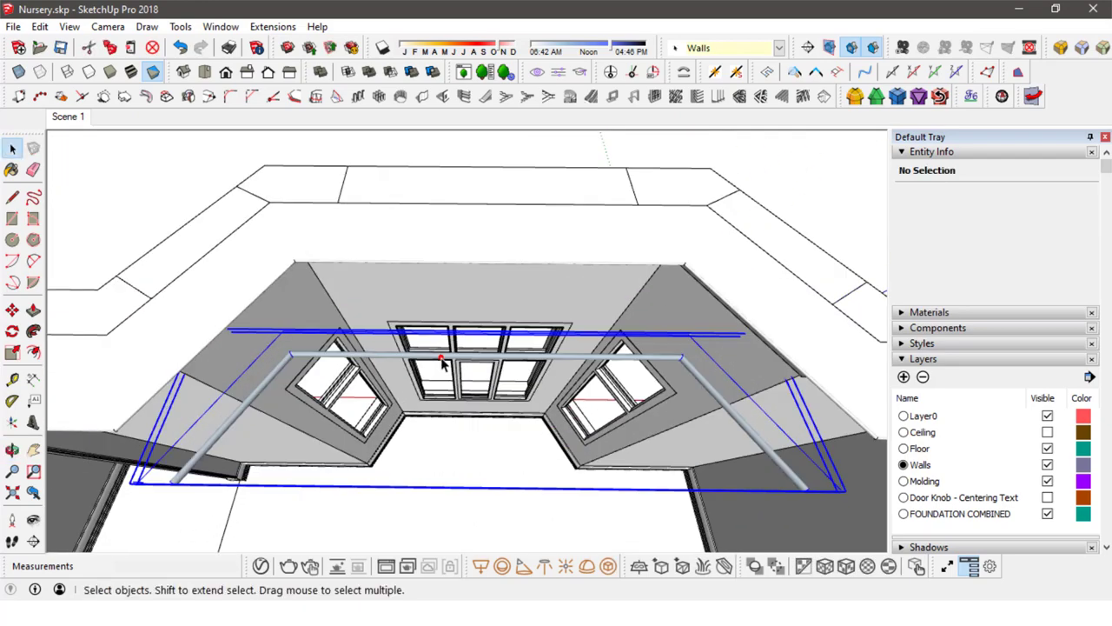
Raise the Curtain Rod component up to sit just below the ceiling molding.
{"action": "left_click", "coordinate": [441, 363]}
{"action": "key", "text": "m"}
{"action": "left_click", "coordinate": [365, 324]}
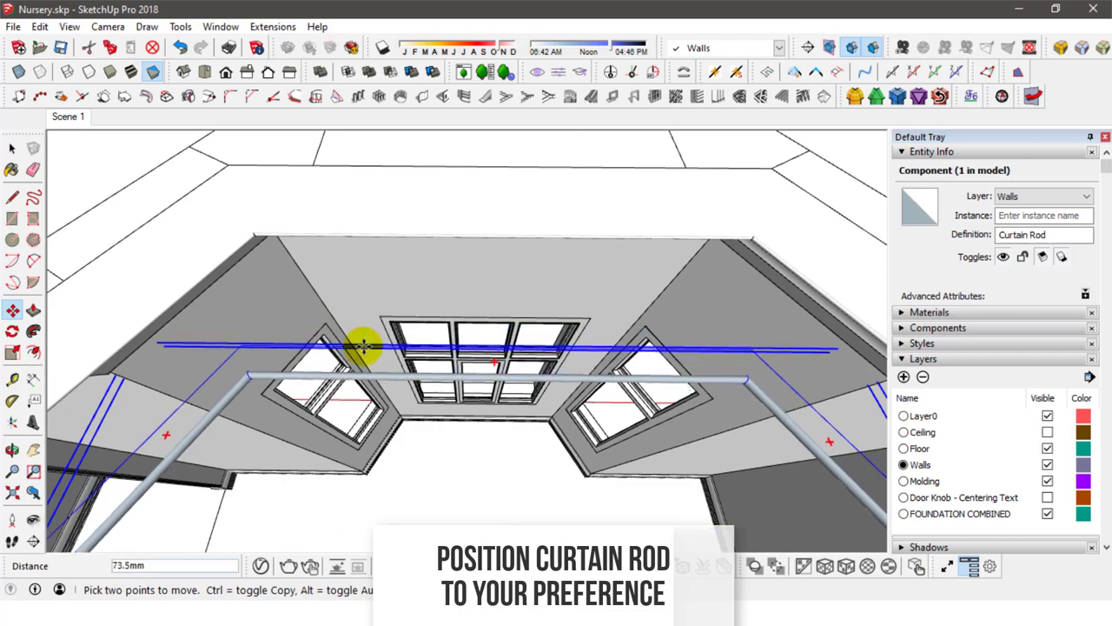
{"action": "left_click", "coordinate": [427, 253]}
{"action": "mouse_move", "coordinate": [651, 248]}
{"action": "middle_mouse_down"}
{"action": "mouse_move", "coordinate": [534, 252]}
{"action": "mouse_move", "coordinate": [7, 204]}
{"action": "middle_mouse_up"}
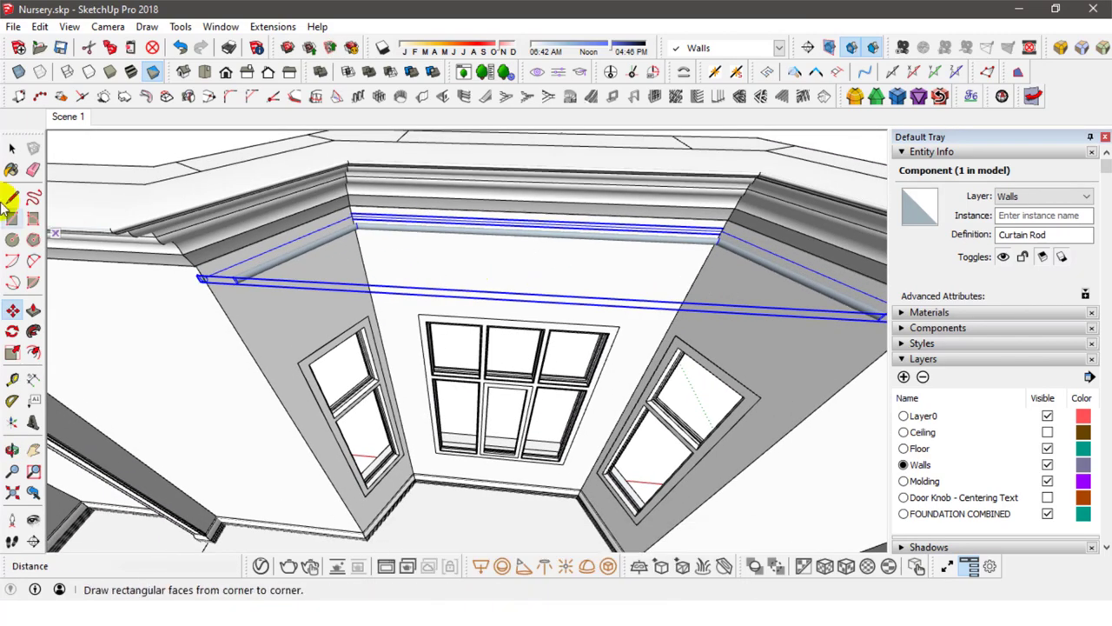
Edit the Curtain Rod and push/pull both rod ends shorter to fit between the walls.
{"action": "double_click", "coordinate": [215, 272]}
{"action": "scroll", "coordinate": [202, 283], "scroll_direction": "up", "scroll_amount": 5}
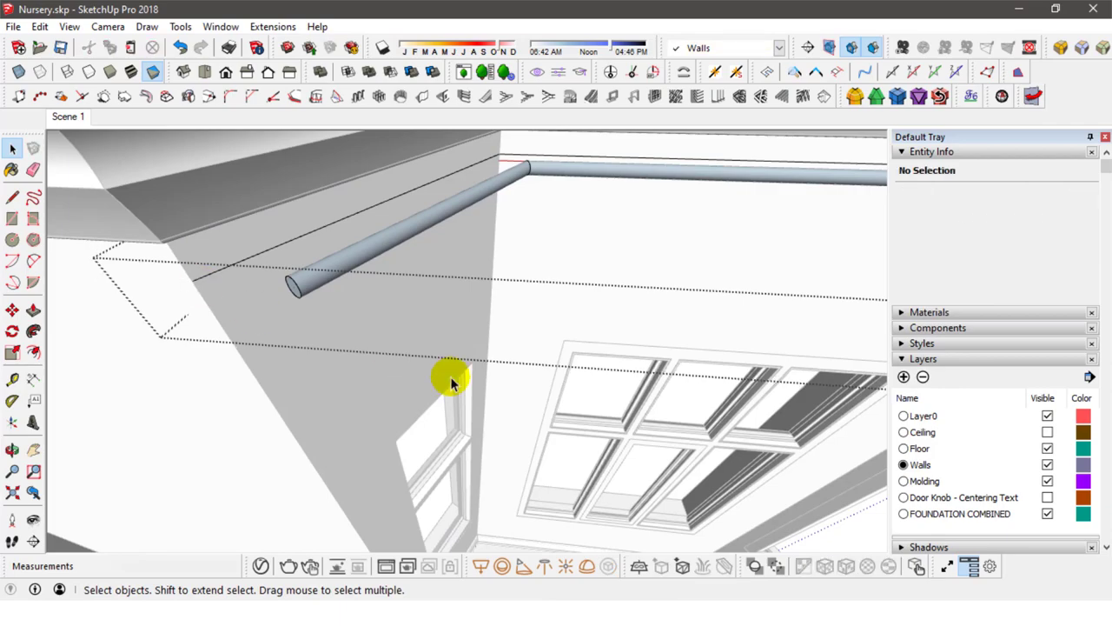
{"action": "mouse_move", "coordinate": [450, 377]}
{"action": "middle_mouse_down"}
{"action": "mouse_move", "coordinate": [496, 365]}
{"action": "mouse_move", "coordinate": [498, 380]}
{"action": "mouse_move", "coordinate": [569, 181]}
{"action": "mouse_move", "coordinate": [452, 194]}
{"action": "middle_mouse_up"}
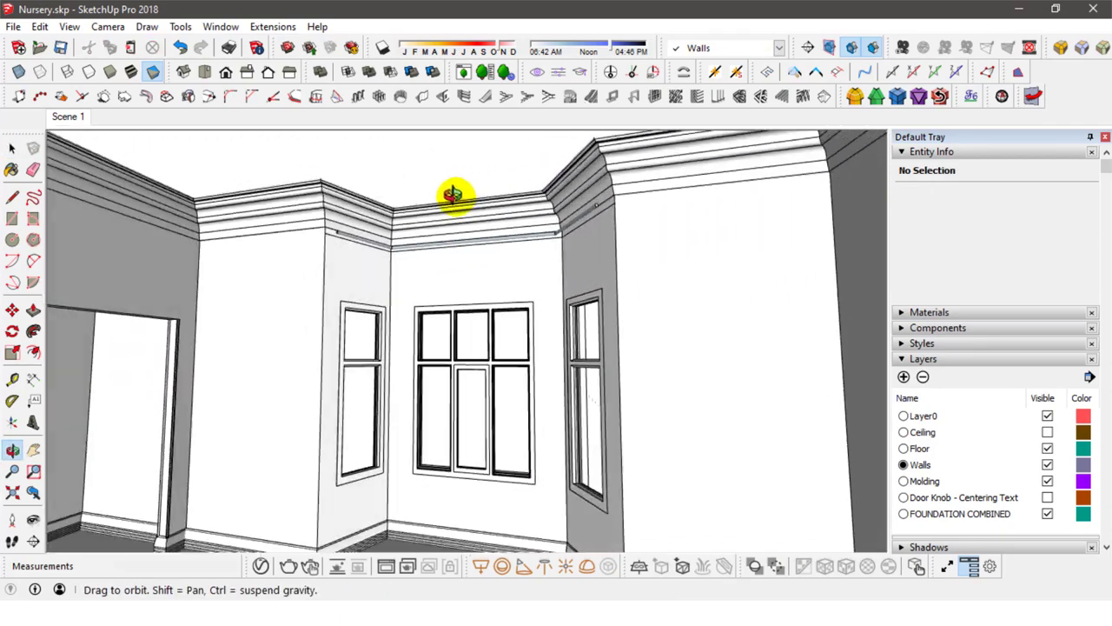
{"action": "scroll", "coordinate": [322, 261], "scroll_direction": "up", "scroll_amount": 3}
{"action": "scroll", "coordinate": [292, 293], "scroll_direction": "up", "scroll_amount": 3}
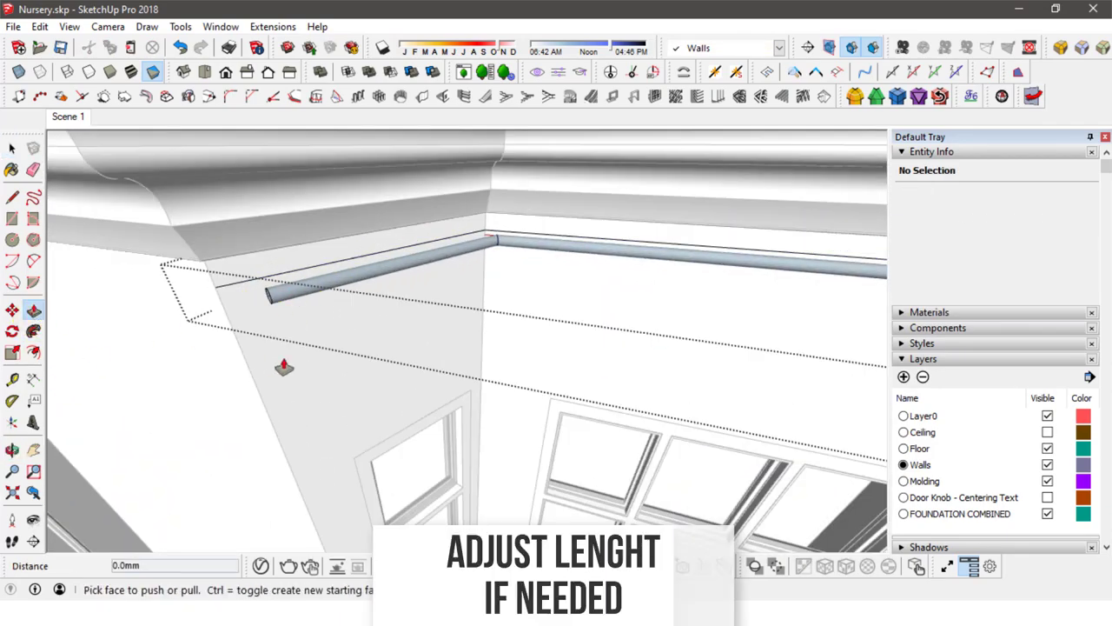
{"action": "middle_click_drag", "start_coordinate": [284, 366], "coordinate": [342, 280]}
{"action": "mouse_move", "coordinate": [342, 280]}
{"action": "left_mouse_down"}
{"action": "mouse_move", "coordinate": [261, 278]}
{"action": "mouse_move", "coordinate": [253, 290]}
{"action": "left_mouse_up"}
{"action": "mouse_move", "coordinate": [252, 291]}
{"action": "middle_mouse_down"}
{"action": "mouse_move", "coordinate": [632, 339]}
{"action": "mouse_move", "coordinate": [405, 266]}
{"action": "middle_mouse_up"}
{"action": "mouse_move", "coordinate": [405, 266]}
{"action": "left_mouse_down"}
{"action": "mouse_move", "coordinate": [384, 260]}
{"action": "mouse_move", "coordinate": [397, 293]}
{"action": "left_mouse_up"}
{"action": "key", "text": "space"}
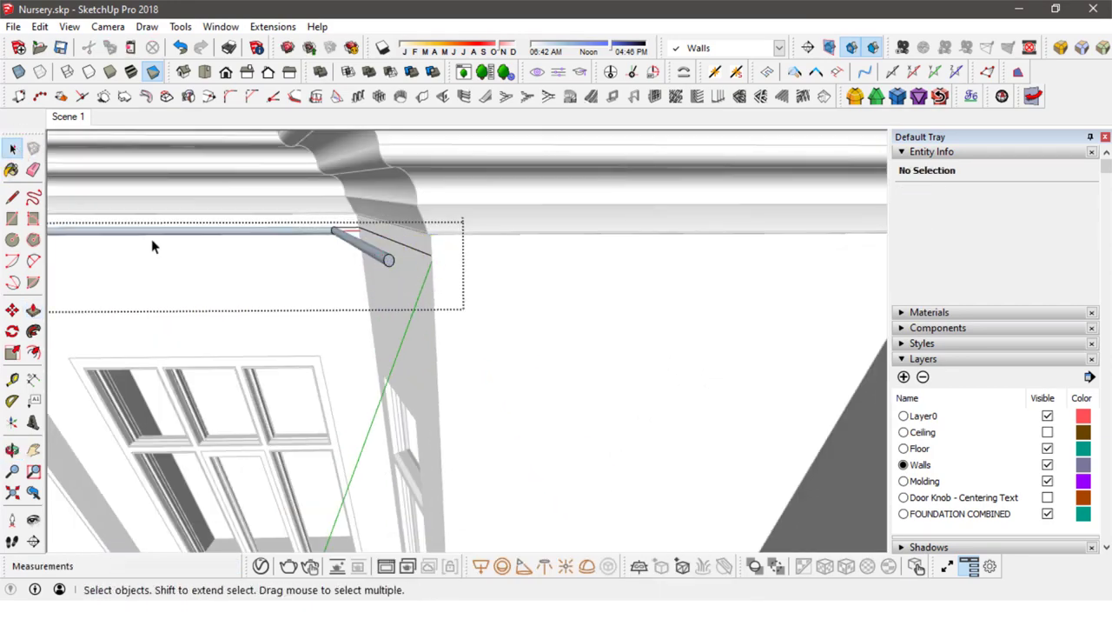
{"action": "mouse_move", "coordinate": [152, 246]}
{"action": "middle_mouse_down"}
{"action": "mouse_move", "coordinate": [494, 290]}
{"action": "mouse_move", "coordinate": [496, 249]}
{"action": "mouse_move", "coordinate": [519, 275]}
{"action": "mouse_move", "coordinate": [504, 385]}
{"action": "mouse_move", "coordinate": [487, 310]}
{"action": "middle_mouse_up"}
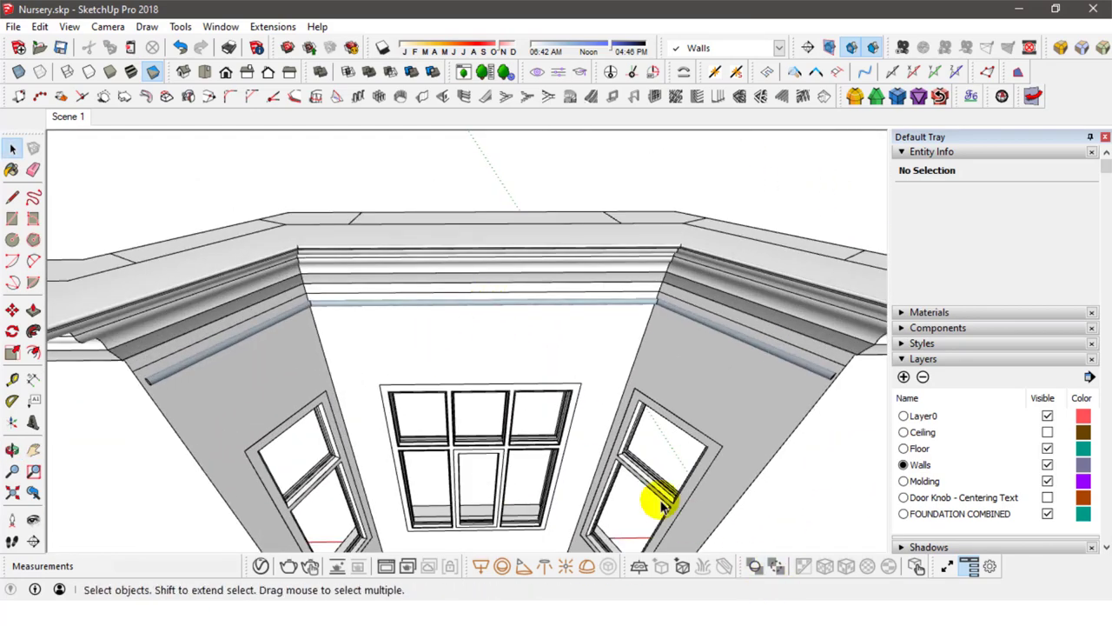
Make the rod geometry a component named Curtain Rod 2 and paste the Curtain Rod Ends piece.
{"action": "middle_click_drag", "start_coordinate": [357, 413], "coordinate": [260, 322]}
{"action": "left_click", "coordinate": [256, 316]}
{"action": "triple_click", "coordinate": [256, 315]}
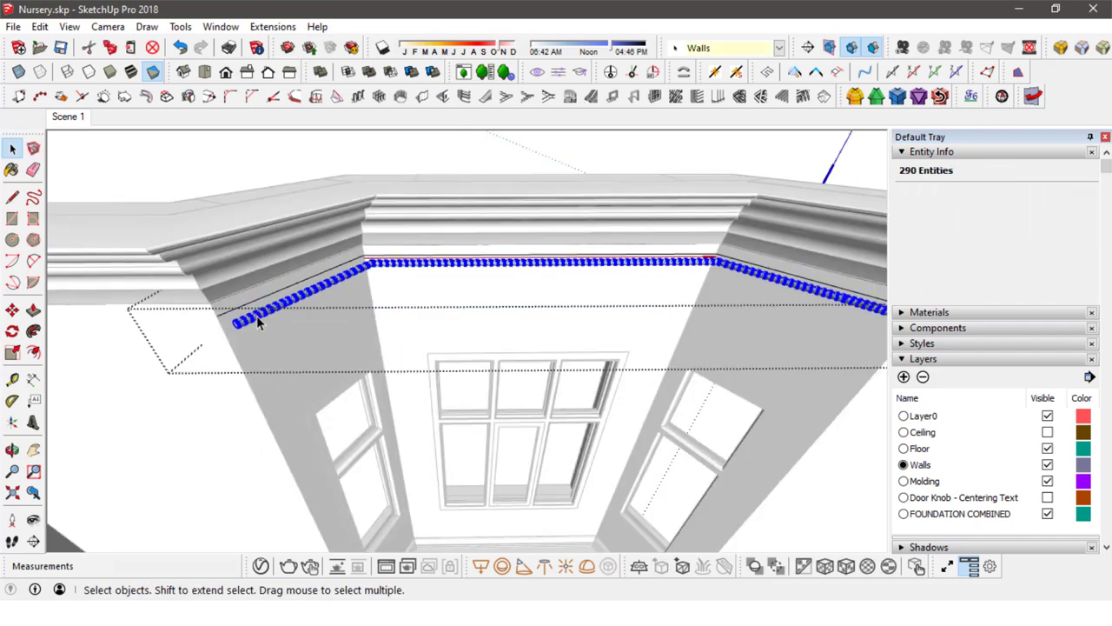
{"action": "right_click", "coordinate": [256, 315]}
{"action": "left_click", "coordinate": [328, 391]}
{"action": "type", "text": "Curtain Rod"}
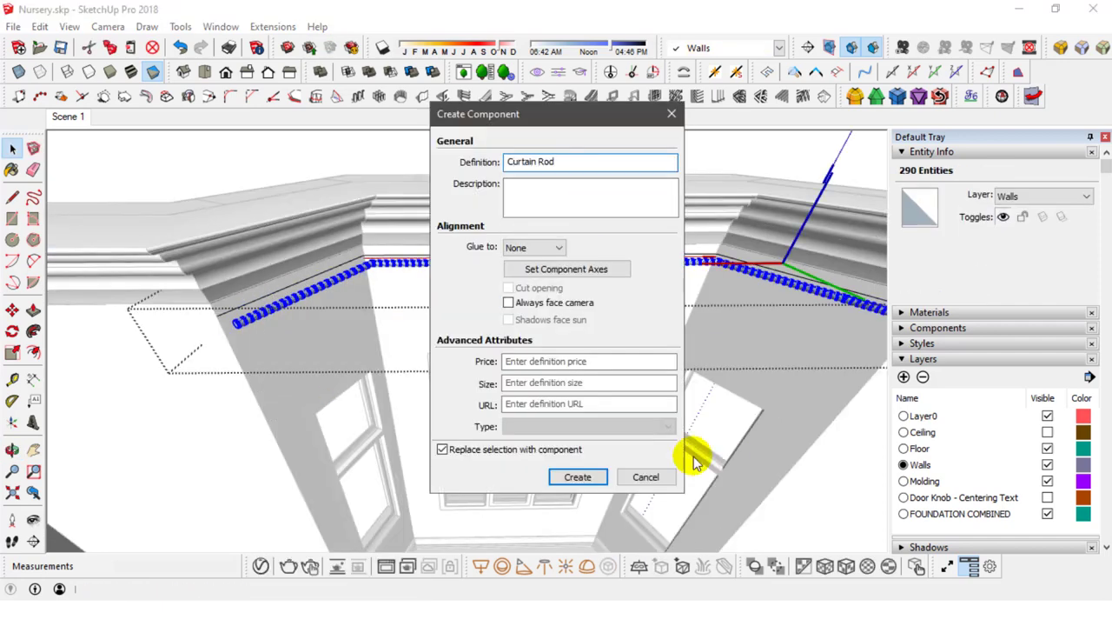
{"action": "left_click", "coordinate": [578, 477]}
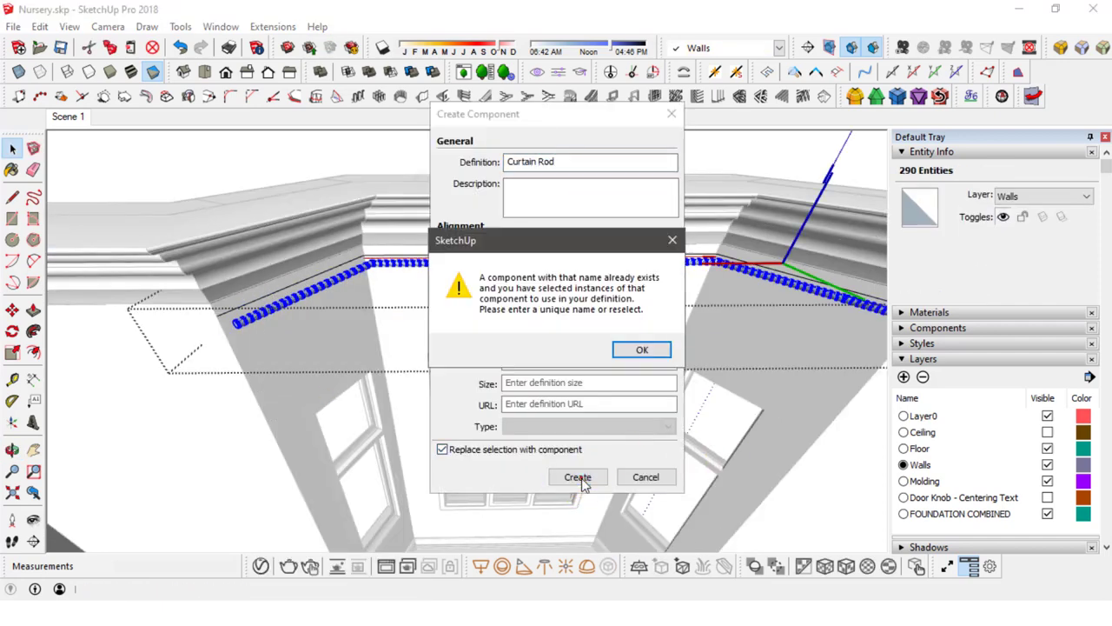
{"action": "left_click", "coordinate": [634, 356]}
{"action": "type", "text": "2"}
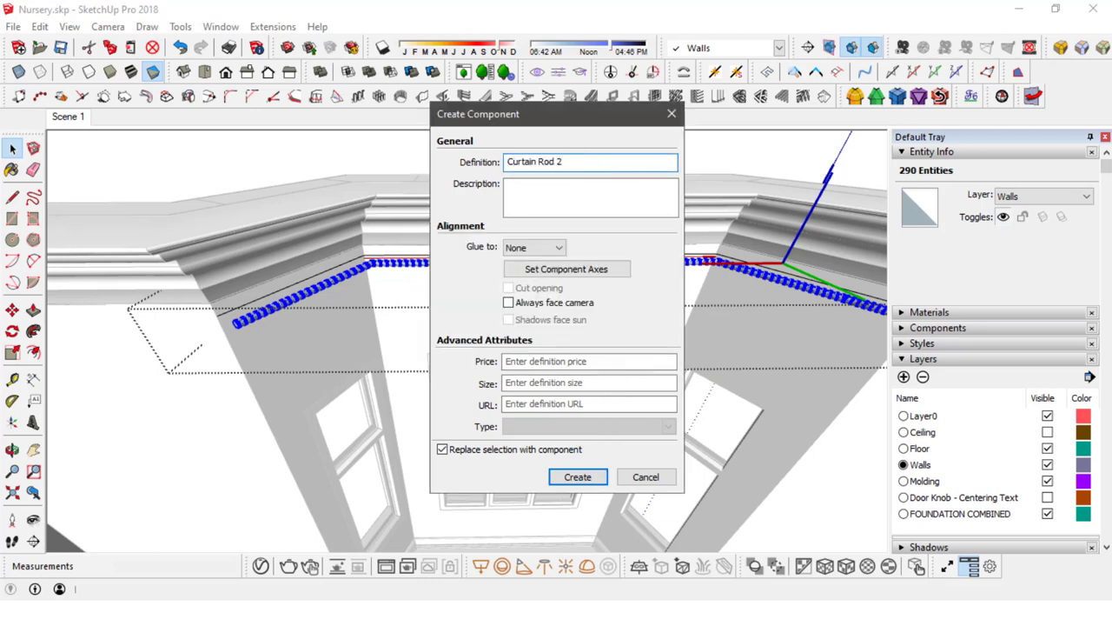
{"action": "left_click", "coordinate": [578, 477]}
{"action": "key", "text": "ctrl+v"}
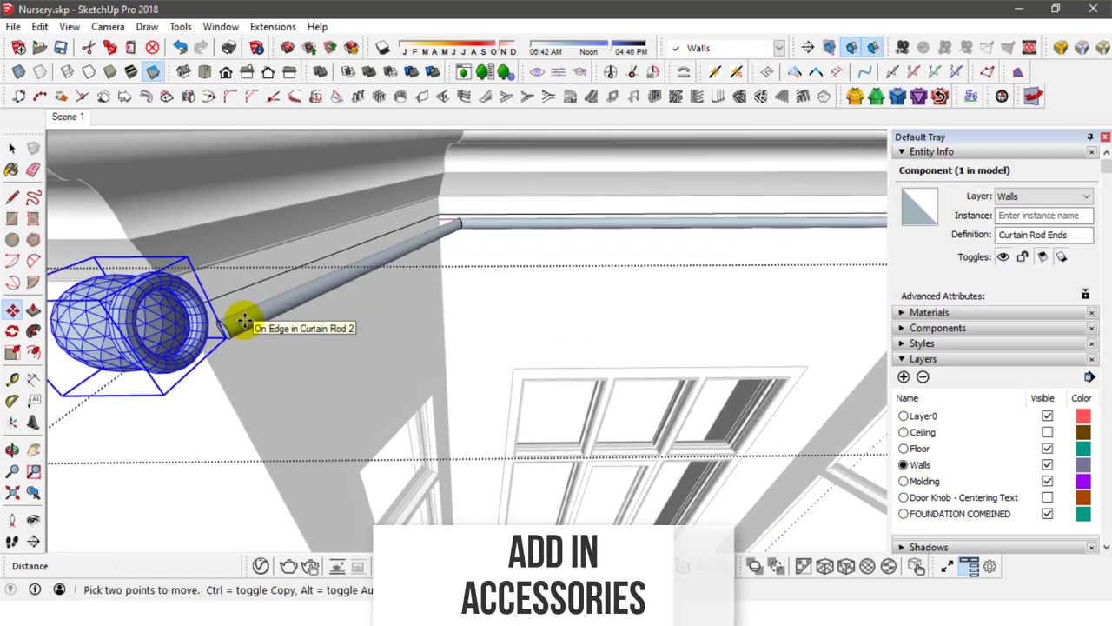
Scale the Curtain Rod Ends finial down to a small ball.
{"action": "left_click", "coordinate": [12, 352]}
{"action": "left_click_drag", "start_coordinate": [223, 321], "coordinate": [334, 335]}
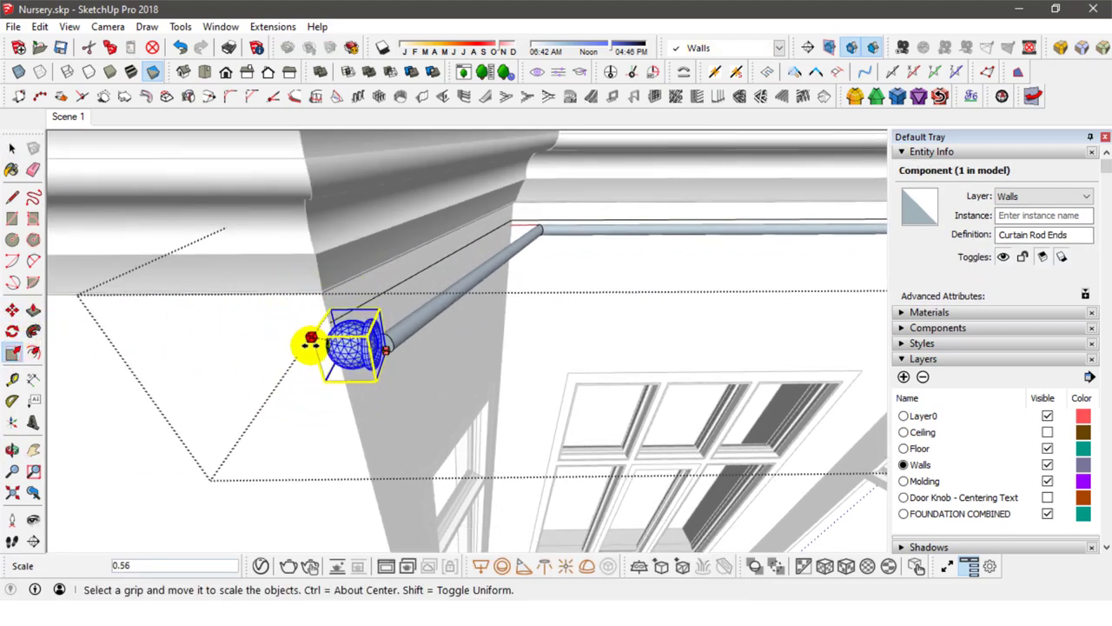
{"action": "middle_click_drag", "start_coordinate": [360, 342], "coordinate": [452, 313]}
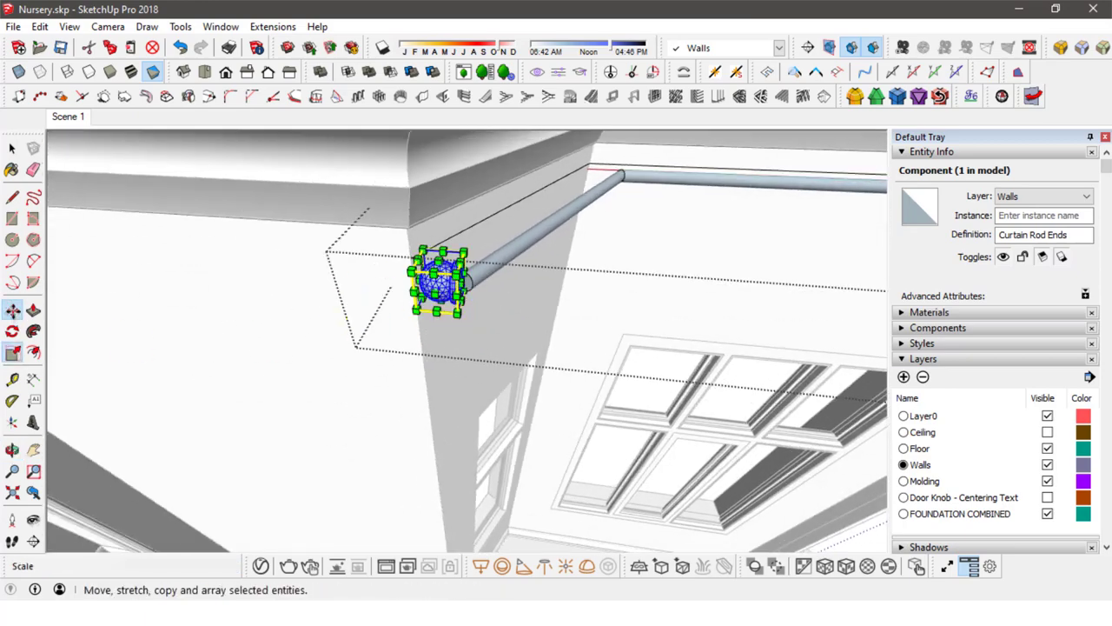
Rotate the finial to line it up with the rod.
{"action": "key", "text": "q"}
{"action": "left_click", "coordinate": [439, 267]}
{"action": "mouse_move", "coordinate": [484, 244]}
{"action": "middle_mouse_down"}
{"action": "mouse_move", "coordinate": [454, 340]}
{"action": "mouse_move", "coordinate": [348, 310]}
{"action": "middle_mouse_up"}
{"action": "scroll", "coordinate": [372, 311], "scroll_direction": "up", "scroll_amount": 3}
{"action": "mouse_move", "coordinate": [474, 262]}
{"action": "middle_mouse_down"}
{"action": "mouse_move", "coordinate": [373, 311]}
{"action": "mouse_move", "coordinate": [409, 148]}
{"action": "mouse_move", "coordinate": [460, 380]}
{"action": "middle_mouse_up"}
Snap the finial onto the rod's left tip, then select the Curtain Rod 2 component.
{"action": "left_click", "coordinate": [319, 333]}
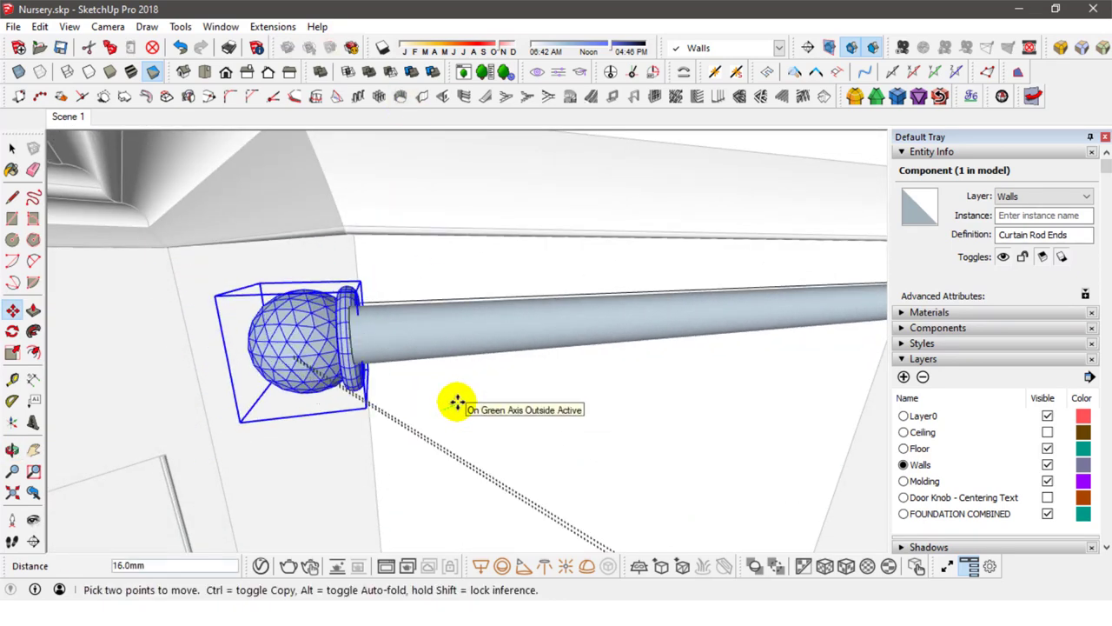
{"action": "key", "text": "Escape"}
{"action": "left_click", "coordinate": [384, 297]}
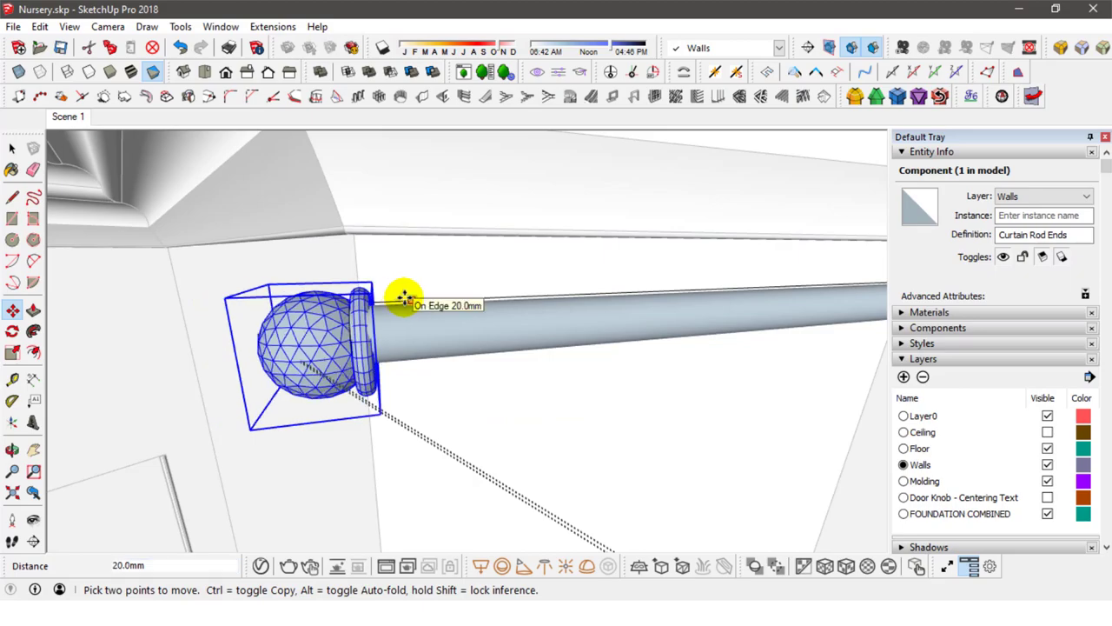
{"action": "left_click", "coordinate": [404, 298]}
{"action": "mouse_move", "coordinate": [404, 298]}
{"action": "middle_mouse_down"}
{"action": "mouse_move", "coordinate": [565, 372]}
{"action": "mouse_move", "coordinate": [727, 344]}
{"action": "mouse_move", "coordinate": [738, 373]}
{"action": "middle_mouse_up"}
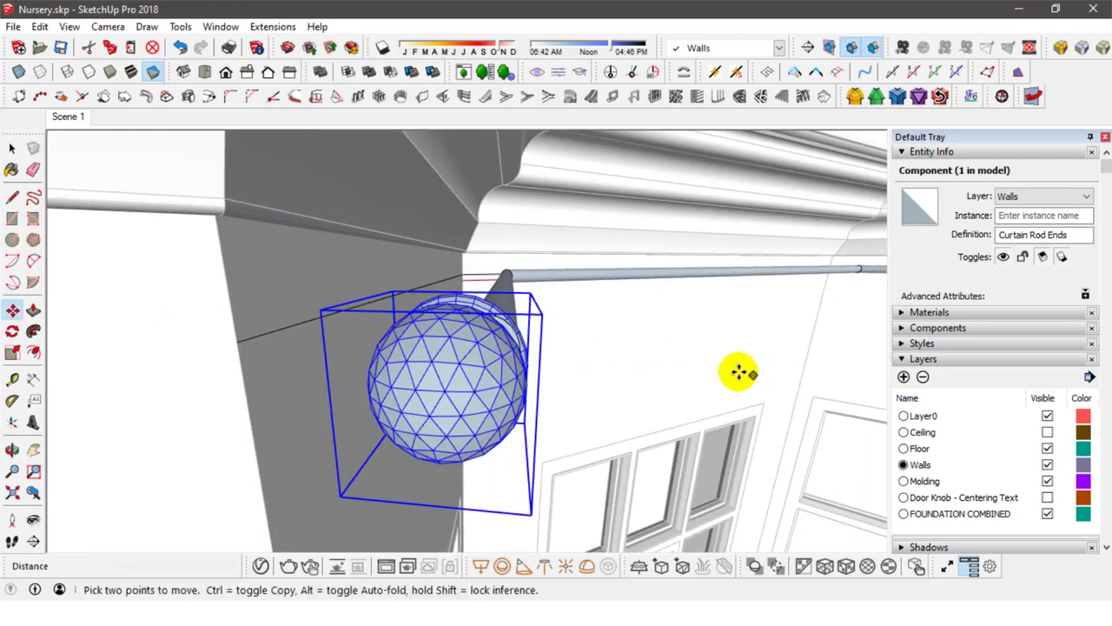
{"action": "left_click", "coordinate": [608, 349]}
{"action": "mouse_move", "coordinate": [616, 347]}
{"action": "middle_mouse_down"}
{"action": "mouse_move", "coordinate": [261, 390]}
{"action": "mouse_move", "coordinate": [369, 349]}
{"action": "mouse_move", "coordinate": [390, 318]}
{"action": "mouse_move", "coordinate": [459, 422]}
{"action": "mouse_move", "coordinate": [496, 377]}
{"action": "mouse_move", "coordinate": [520, 445]}
{"action": "mouse_move", "coordinate": [444, 355]}
{"action": "mouse_move", "coordinate": [427, 363]}
{"action": "middle_mouse_up"}
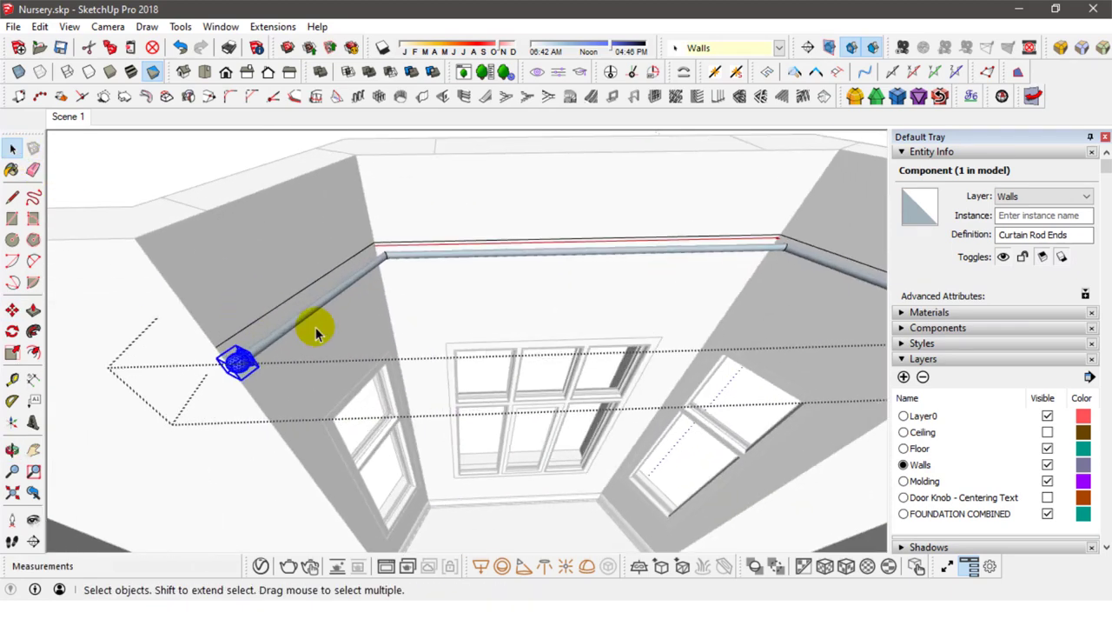
{"action": "left_click", "coordinate": [275, 339]}
{"action": "scroll", "coordinate": [276, 345], "scroll_direction": "down", "scroll_amount": 1}
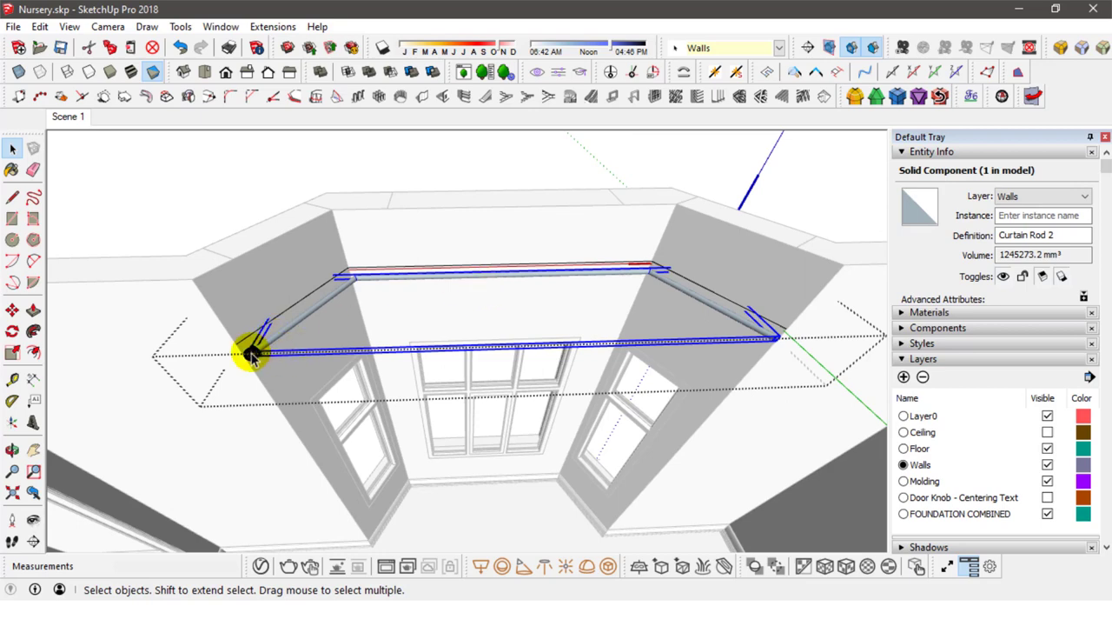
Explode the curtain rod into loose geometry.
{"action": "left_click", "coordinate": [251, 353]}
{"action": "right_click", "coordinate": [252, 351]}
{"action": "left_click", "coordinate": [249, 349]}
{"action": "left_click", "coordinate": [253, 351]}
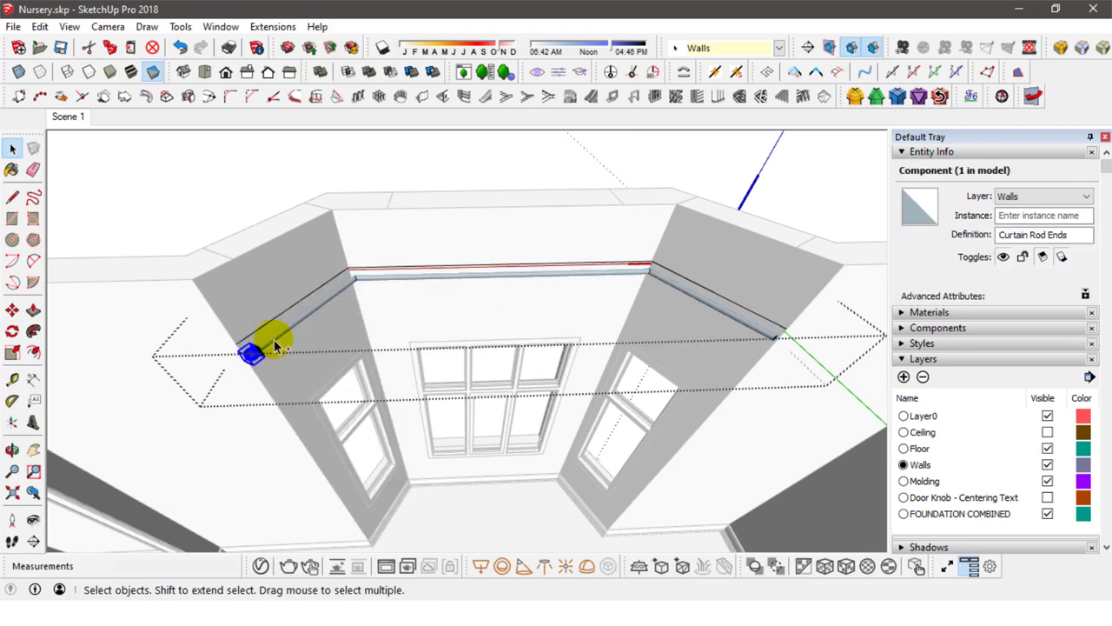
{"action": "right_click", "coordinate": [275, 344]}
{"action": "left_click", "coordinate": [283, 333]}
Make the rod and its finial one component named 'Full Curtain Rod'.
{"action": "right_click", "coordinate": [285, 339]}
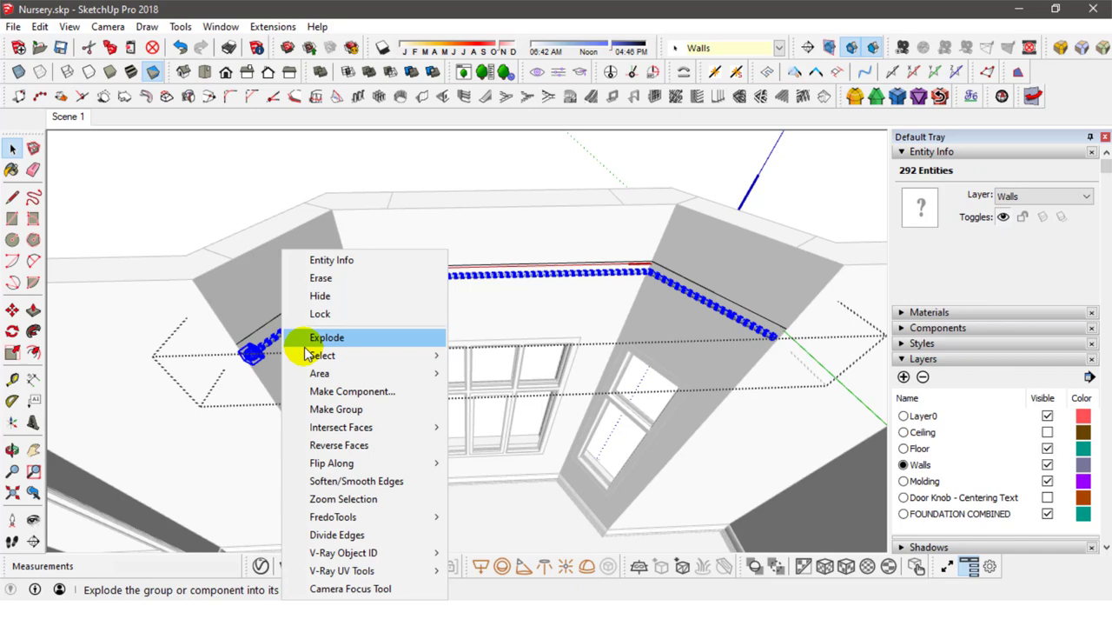
{"action": "left_click", "coordinate": [352, 392]}
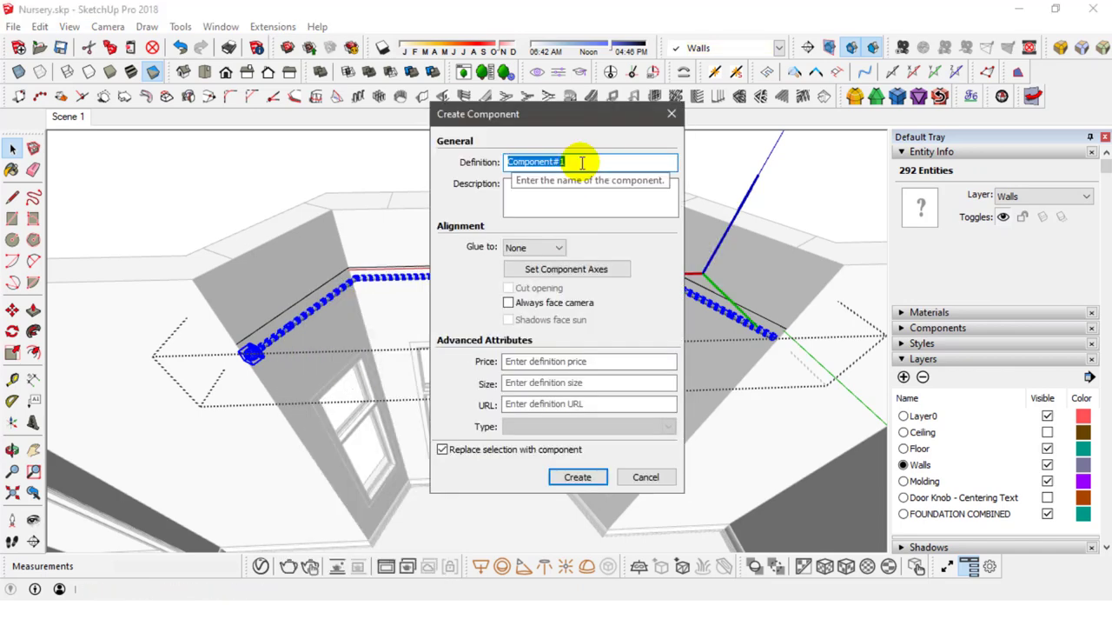
{"action": "type", "text": "Full Curtain Rod"}
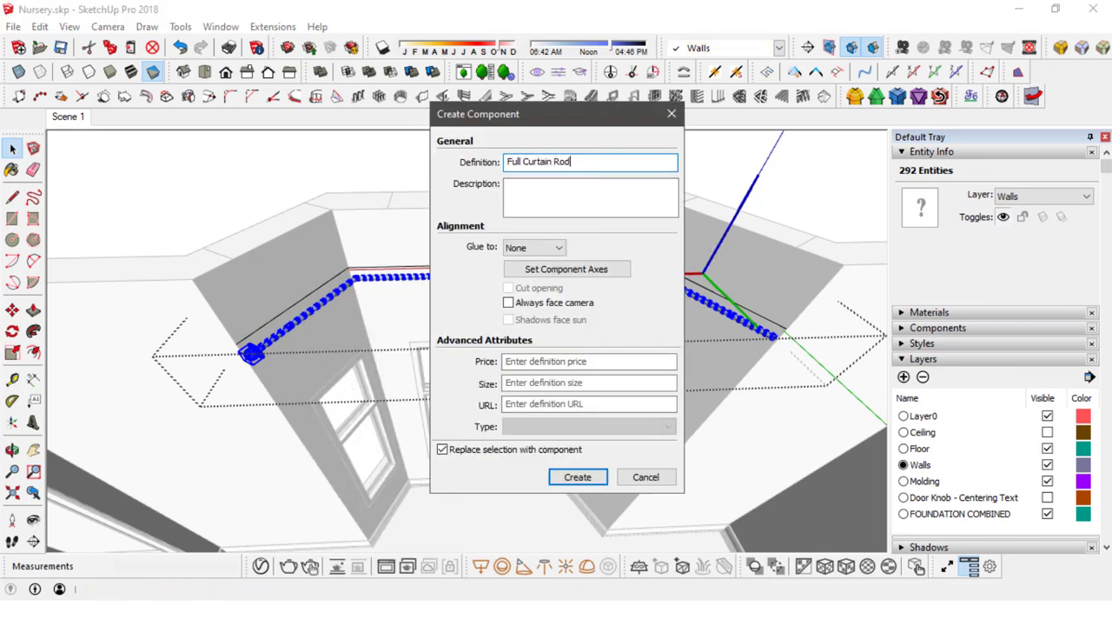
{"action": "left_click", "coordinate": [578, 476]}
{"action": "mouse_move", "coordinate": [510, 286]}
{"action": "middle_mouse_down"}
{"action": "mouse_move", "coordinate": [559, 280]}
{"action": "mouse_move", "coordinate": [548, 289]}
{"action": "middle_mouse_up"}
{"action": "left_click", "coordinate": [548, 290]}
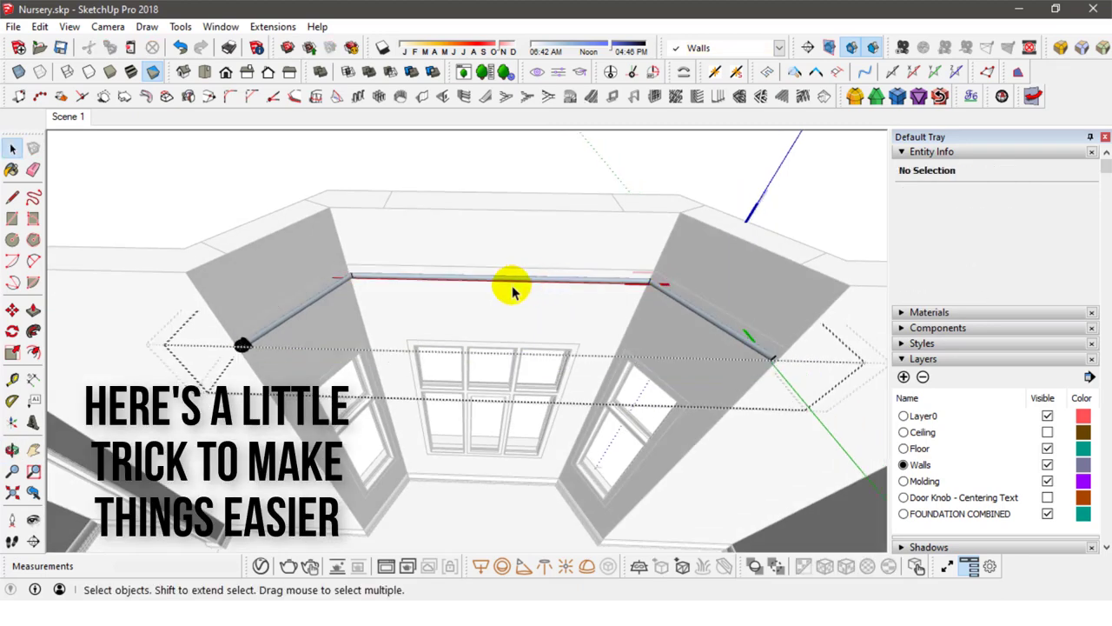
{"action": "mouse_move", "coordinate": [513, 293]}
{"action": "middle_mouse_down"}
{"action": "mouse_move", "coordinate": [516, 330]}
{"action": "mouse_move", "coordinate": [520, 317]}
{"action": "middle_mouse_up"}
{"action": "left_click", "coordinate": [520, 313]}
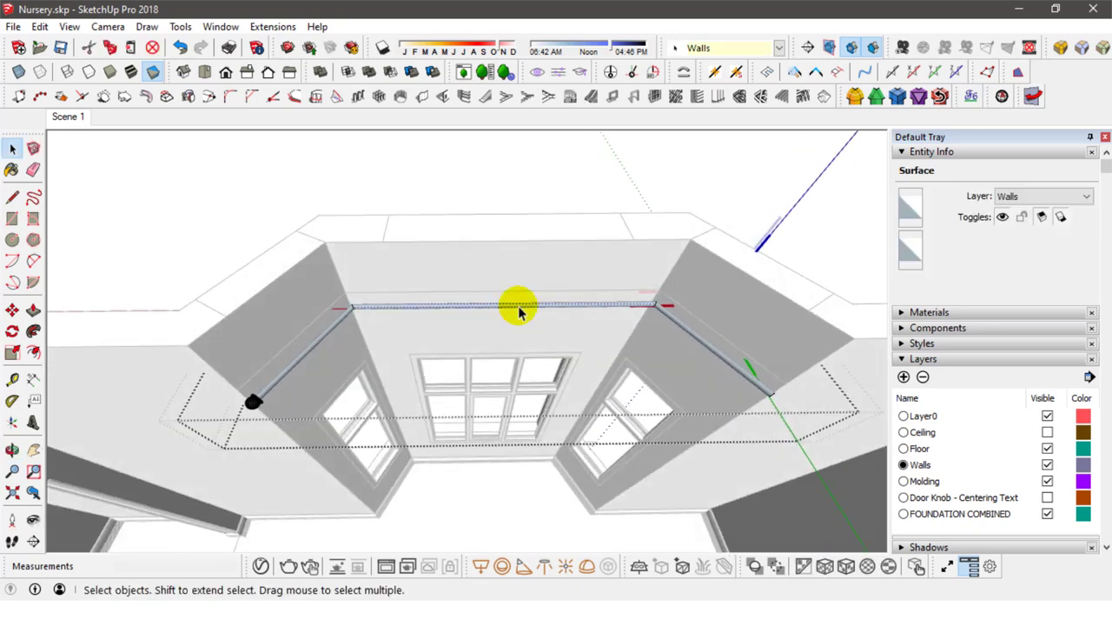
{"action": "left_click", "coordinate": [715, 406]}
{"action": "scroll", "coordinate": [657, 311], "scroll_direction": "up", "scroll_amount": 5}
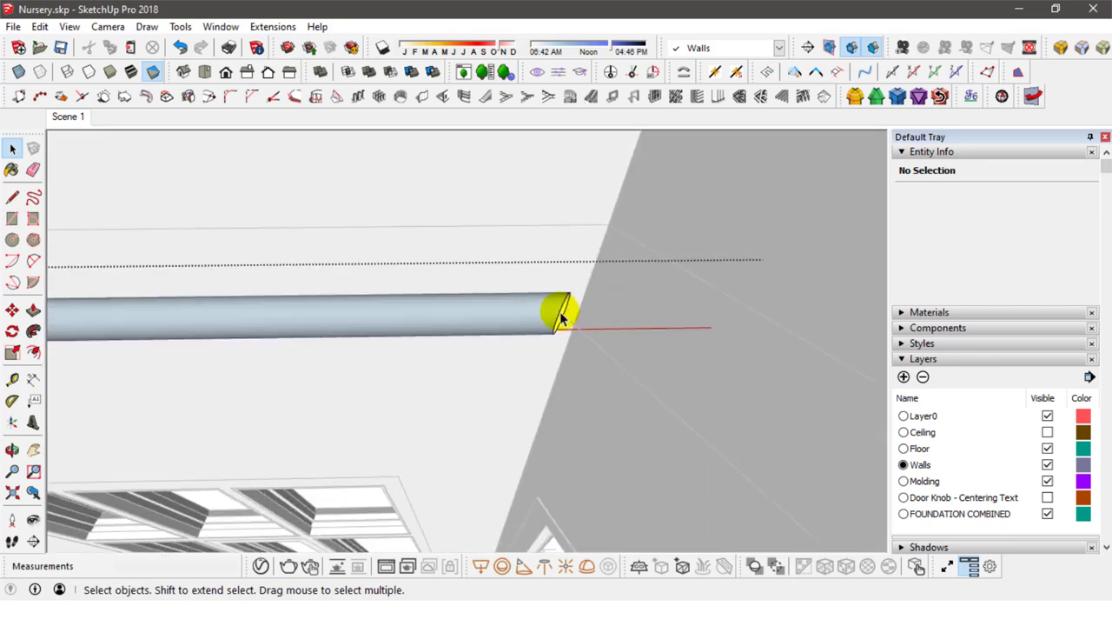
{"action": "left_click", "coordinate": [563, 312]}
{"action": "left_click", "coordinate": [563, 314], "text": "shift"}
{"action": "left_click", "coordinate": [579, 311]}
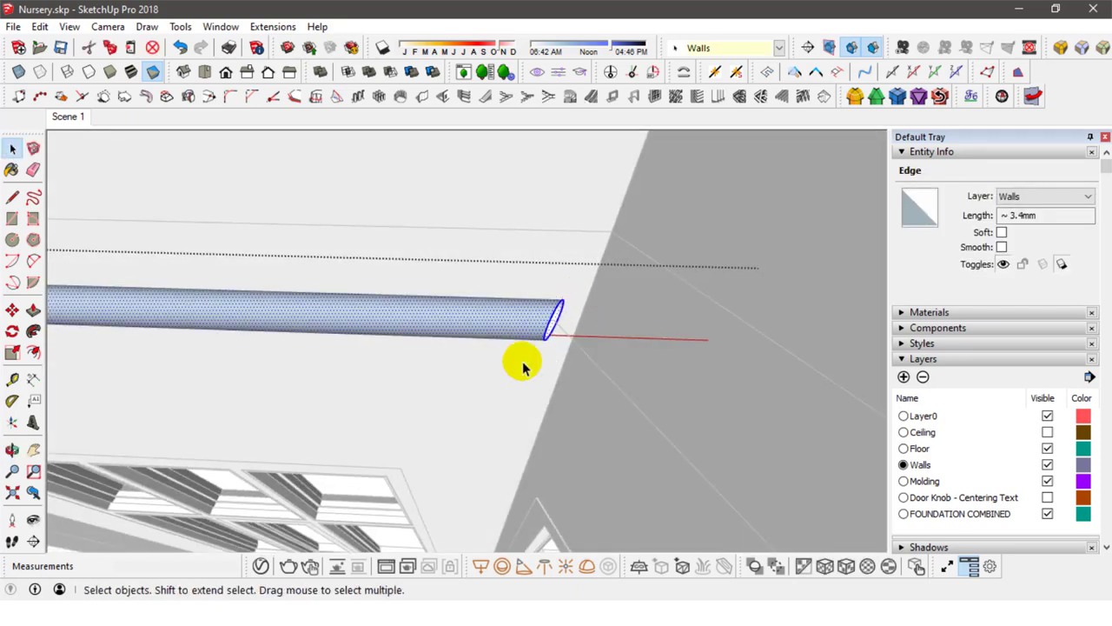
{"action": "left_click_drag", "start_coordinate": [521, 286], "coordinate": [591, 357]}
{"action": "key", "text": "m"}
{"action": "left_click", "coordinate": [544, 300]}
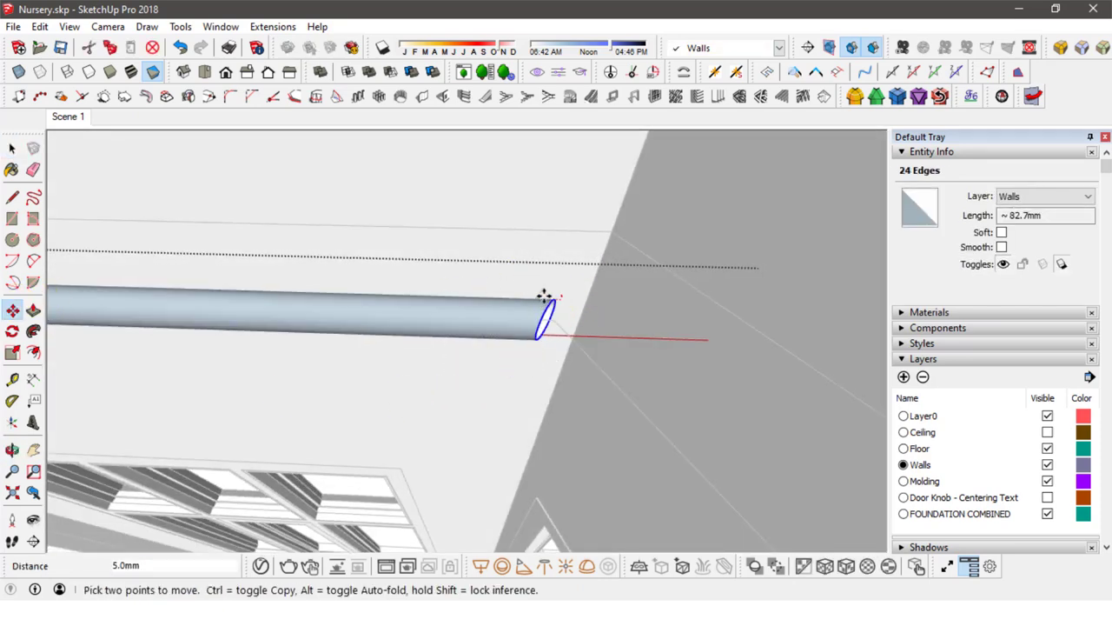
{"action": "scroll", "coordinate": [532, 298], "scroll_direction": "down", "scroll_amount": 3}
{"action": "mouse_move", "coordinate": [532, 298]}
{"action": "middle_mouse_down"}
{"action": "mouse_move", "coordinate": [521, 261]}
{"action": "mouse_move", "coordinate": [489, 339]}
{"action": "middle_mouse_up"}
{"action": "key", "text": "Escape"}
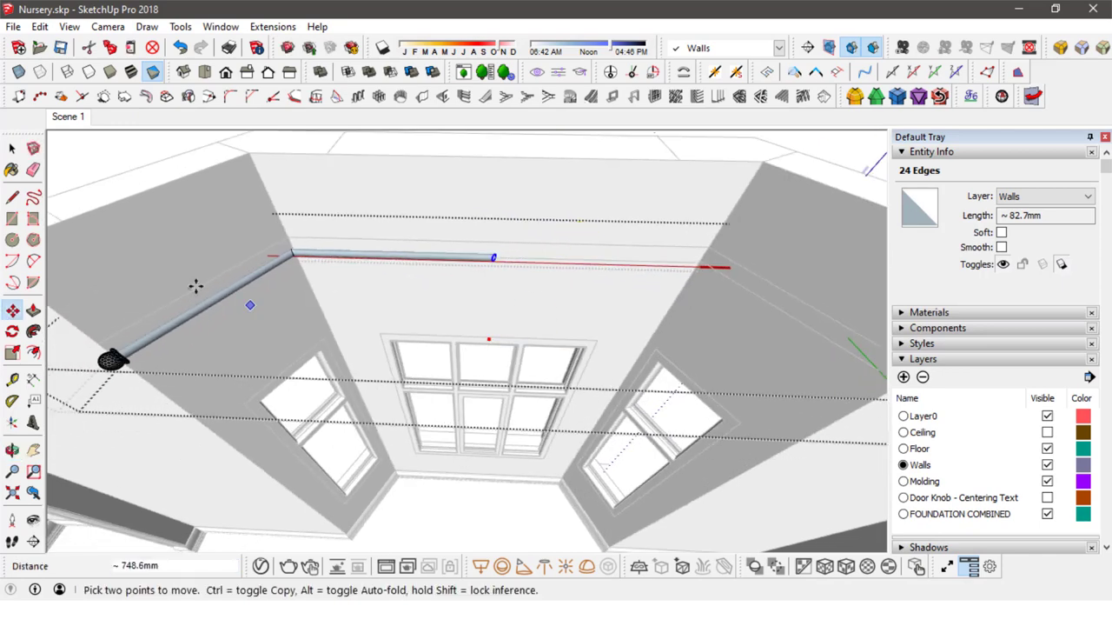
{"action": "key", "text": "space"}
{"action": "left_click", "coordinate": [430, 260]}
Copy the Full Curtain Rod to a spot beside the original.
{"action": "scroll", "coordinate": [261, 313], "scroll_direction": "down", "scroll_amount": 3}
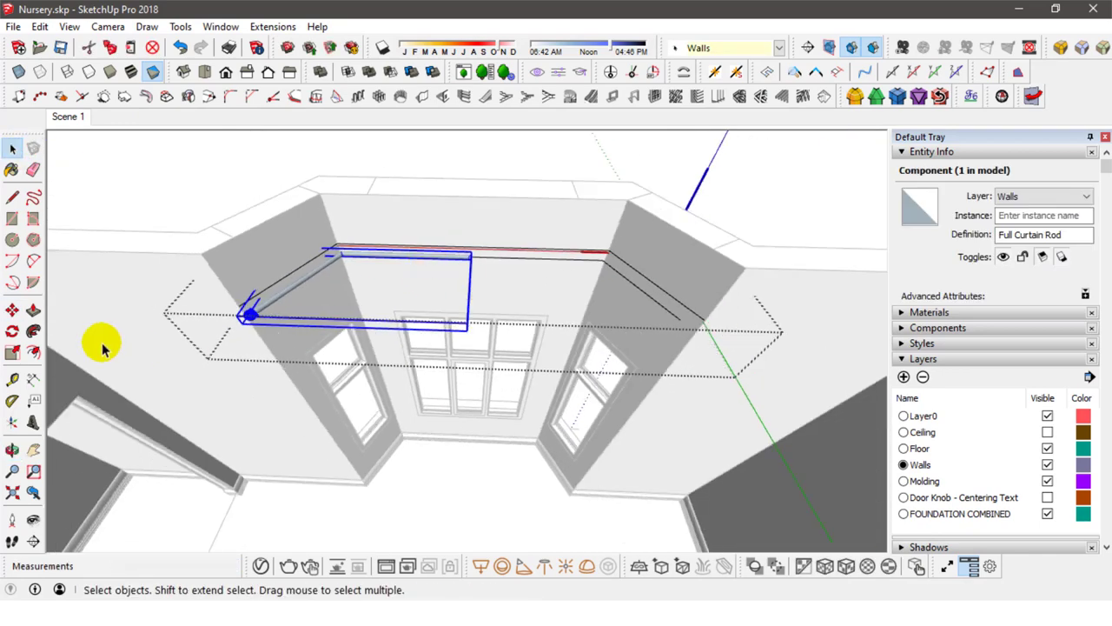
{"action": "left_click", "coordinate": [12, 310]}
{"action": "left_click", "coordinate": [388, 290]}
{"action": "key", "text": "ctrl"}
{"action": "left_click", "coordinate": [479, 293]}
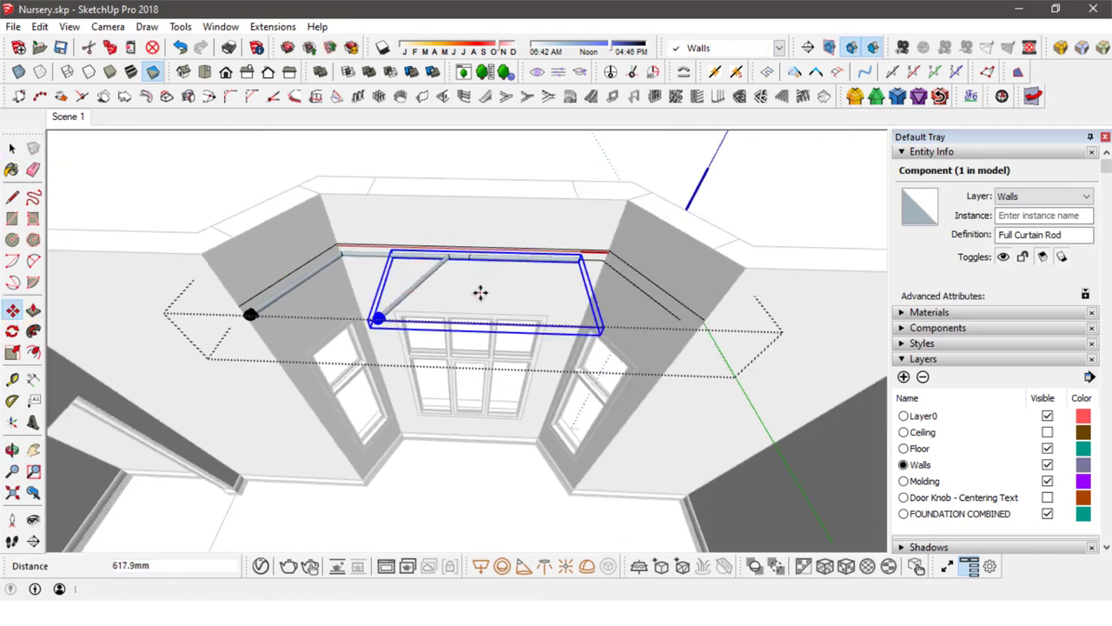
Mirror the copy with a -1 red-axis scale and slide it to the bay's right side.
{"action": "left_click", "coordinate": [12, 352]}
{"action": "left_click", "coordinate": [588, 290]}
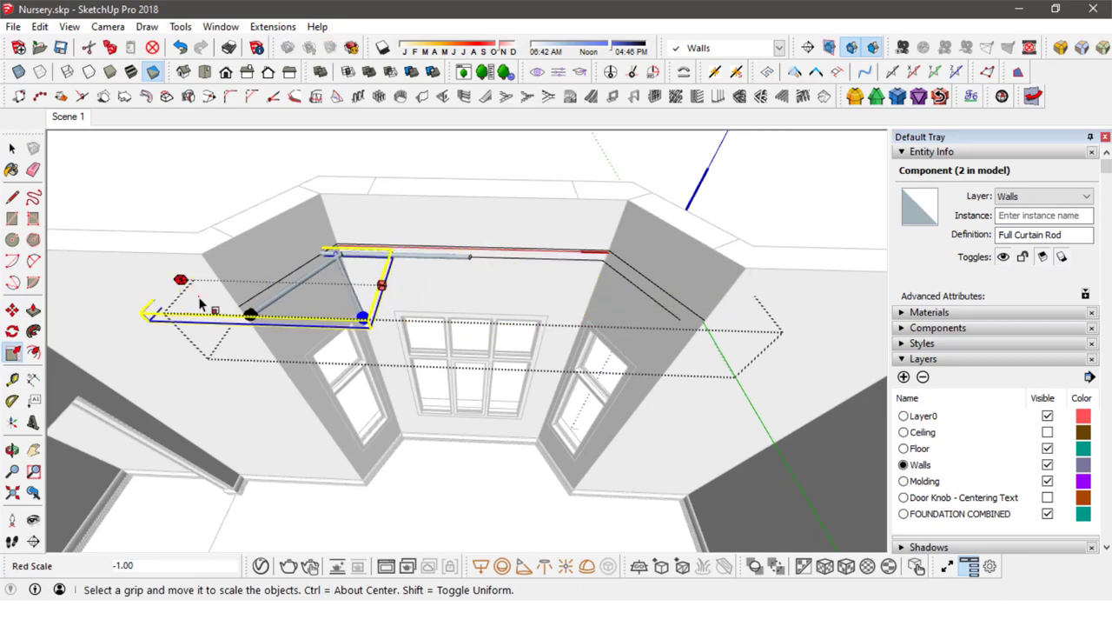
{"action": "left_click", "coordinate": [110, 393]}
{"action": "left_click", "coordinate": [12, 311]}
{"action": "left_click_drag", "start_coordinate": [279, 256], "coordinate": [595, 234]}
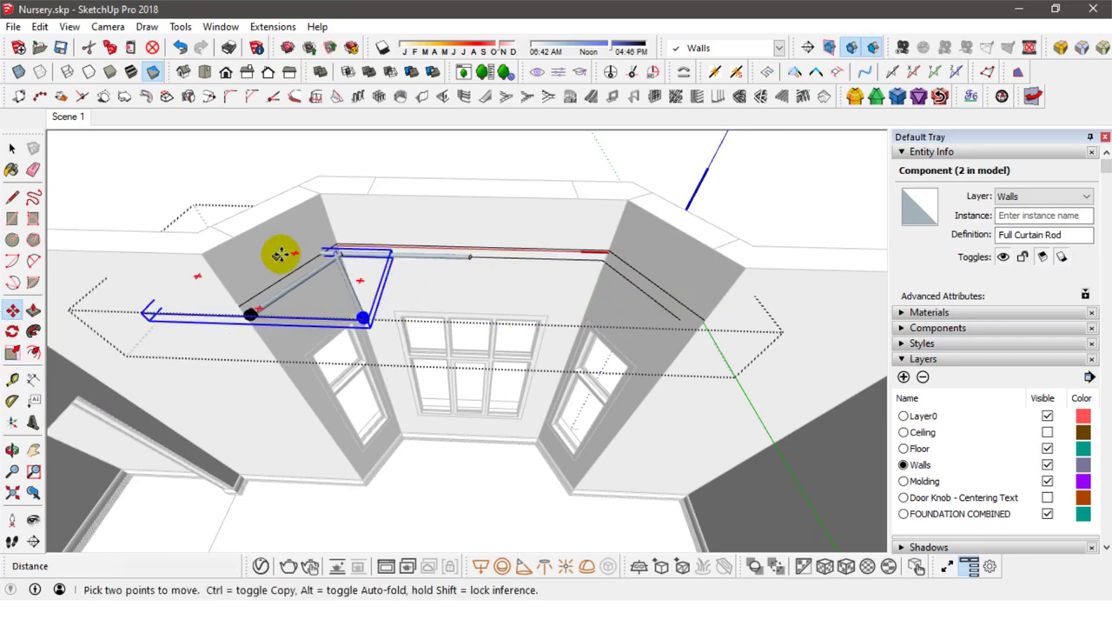
{"action": "left_click", "coordinate": [608, 236]}
Face the bay window head-on and bring up the V-Ray Asset Editor.
{"action": "scroll", "coordinate": [609, 236], "scroll_direction": "up", "scroll_amount": 5}
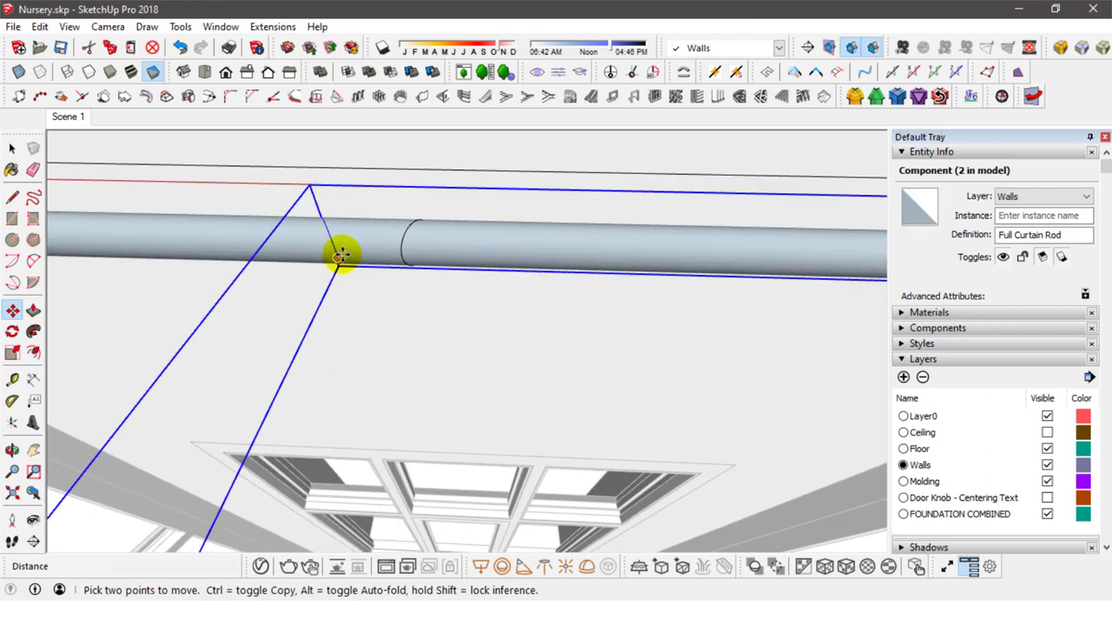
{"action": "scroll", "coordinate": [397, 249], "scroll_direction": "down", "scroll_amount": 6}
{"action": "mouse_move", "coordinate": [451, 266]}
{"action": "middle_mouse_down"}
{"action": "mouse_move", "coordinate": [499, 200]}
{"action": "mouse_move", "coordinate": [496, 266]}
{"action": "middle_mouse_up"}
{"action": "left_click", "coordinate": [493, 199]}
{"action": "mouse_move", "coordinate": [494, 199]}
{"action": "middle_mouse_down"}
{"action": "mouse_move", "coordinate": [499, 162]}
{"action": "mouse_move", "coordinate": [516, 447]}
{"action": "mouse_move", "coordinate": [447, 389]}
{"action": "middle_mouse_up"}
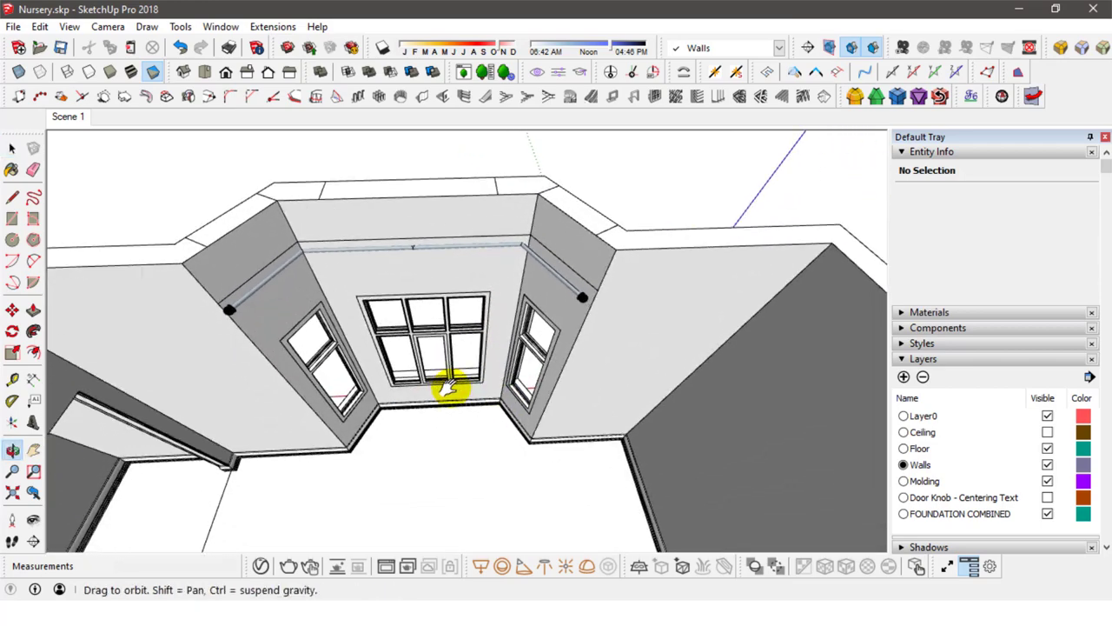
{"action": "scroll", "coordinate": [459, 379], "scroll_direction": "down", "scroll_amount": 3}
{"action": "middle_click_drag", "start_coordinate": [464, 442], "coordinate": [484, 398], "text": "shift"}
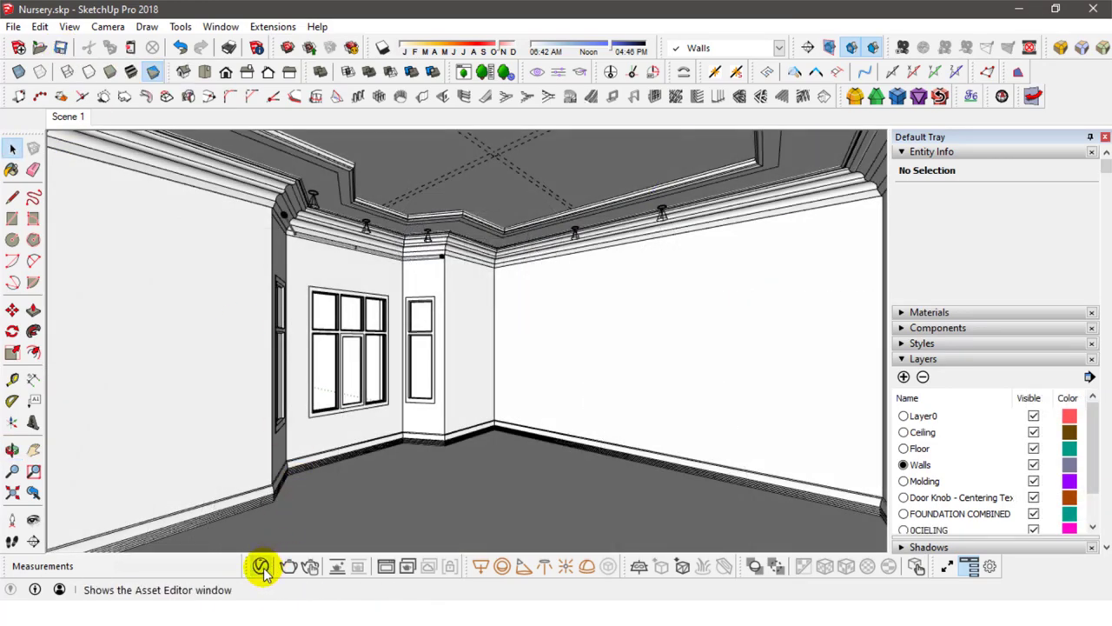
{"action": "left_click", "coordinate": [261, 566]}
{"action": "left_click_drag", "start_coordinate": [536, 34], "coordinate": [622, 15]}
Delete the Stacy_Hair through Stacy_Skin materials from the V-Ray material list.
{"action": "left_click", "coordinate": [786, 289]}
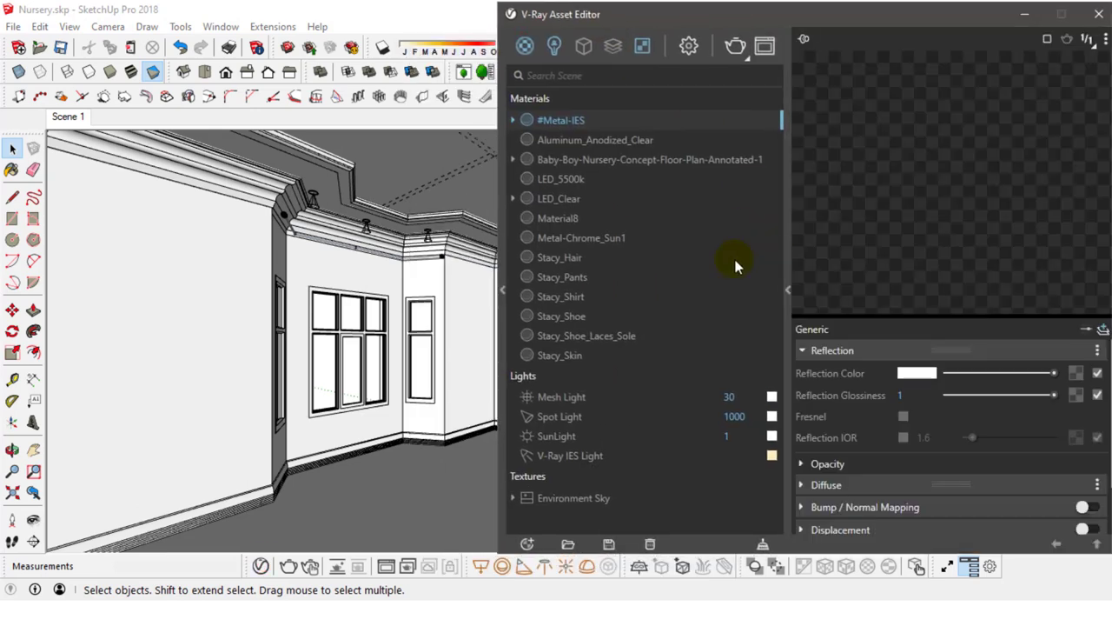
{"action": "left_click", "coordinate": [556, 257]}
{"action": "left_click", "coordinate": [559, 360]}
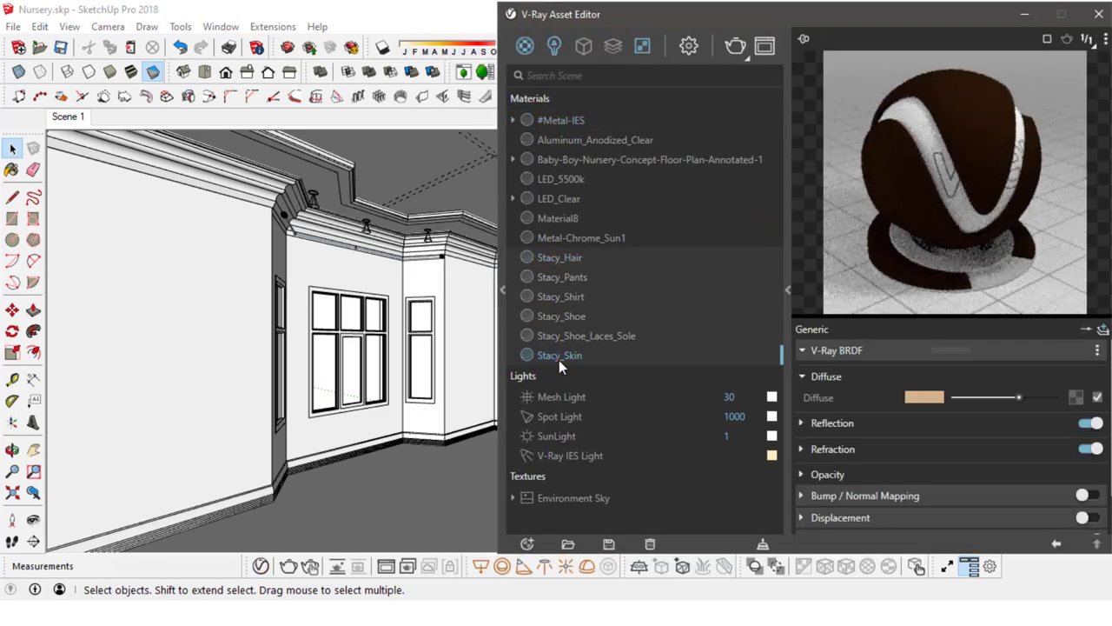
{"action": "right_click", "coordinate": [558, 360]}
{"action": "left_click", "coordinate": [576, 390]}
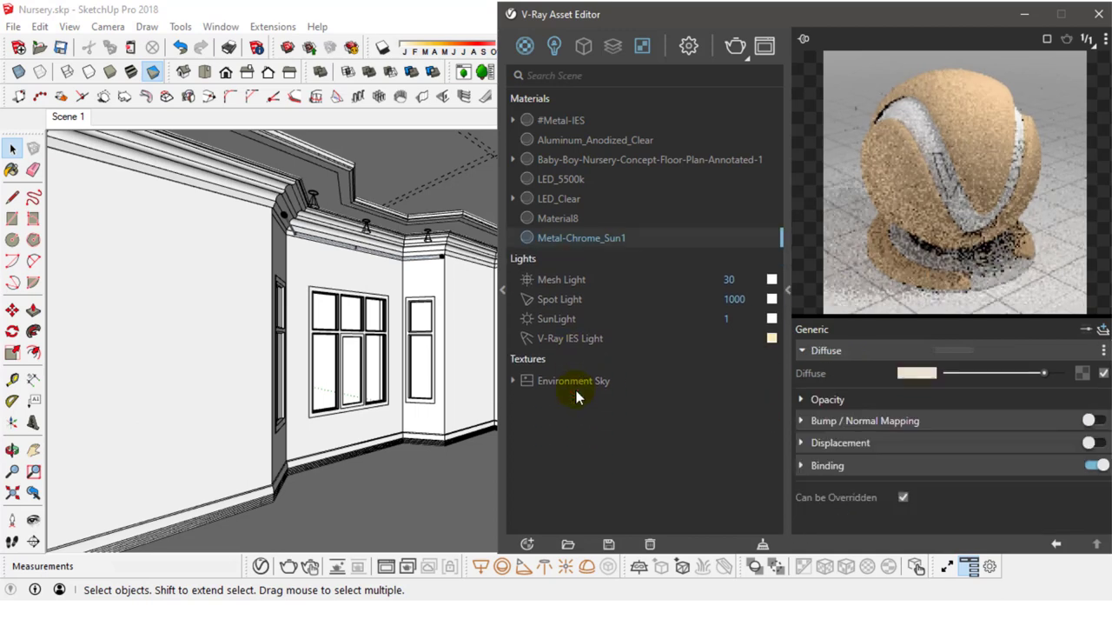
Review the remaining materials and make Aluminum_Anodized_Clear the current paint material.
{"action": "left_click", "coordinate": [569, 218]}
{"action": "left_click", "coordinate": [563, 200]}
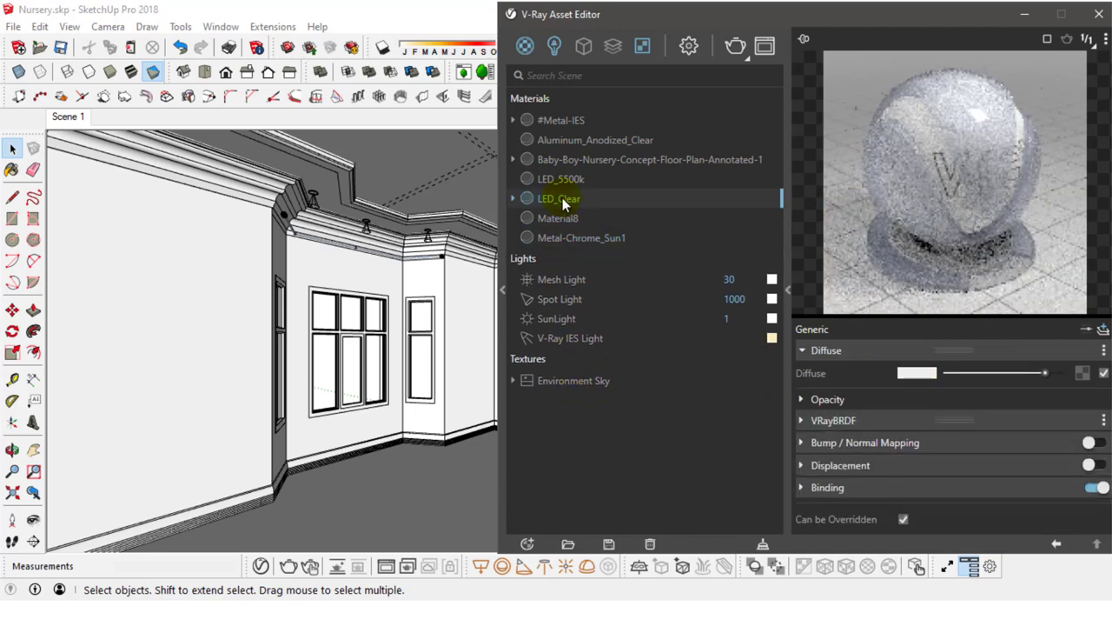
{"action": "left_click", "coordinate": [562, 178]}
{"action": "left_click", "coordinate": [563, 159]}
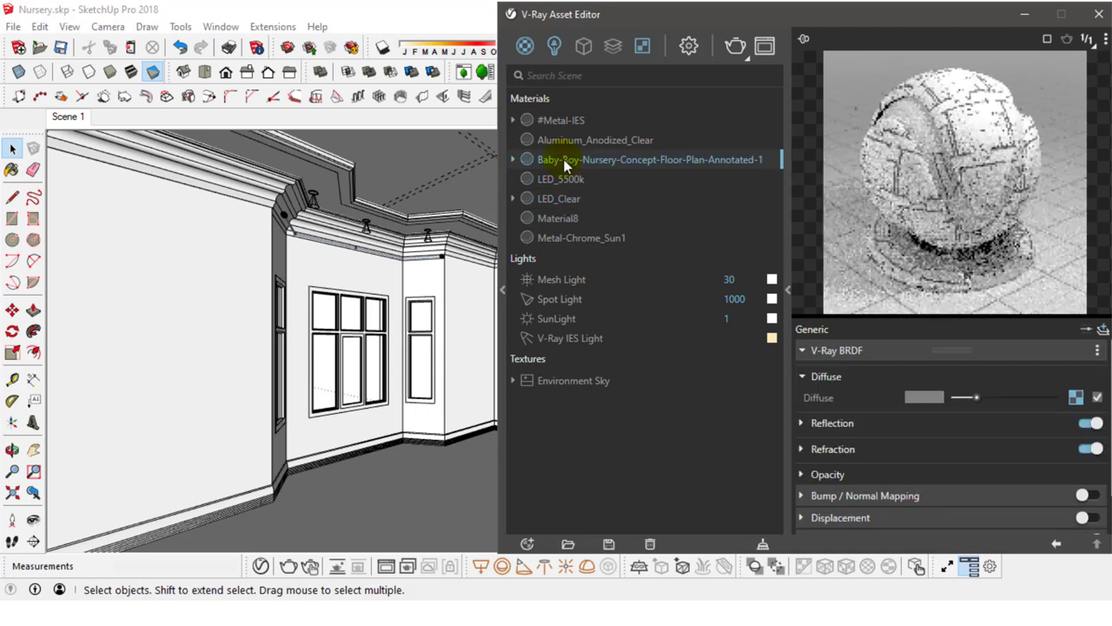
{"action": "left_click", "coordinate": [566, 140]}
{"action": "left_click", "coordinate": [561, 120]}
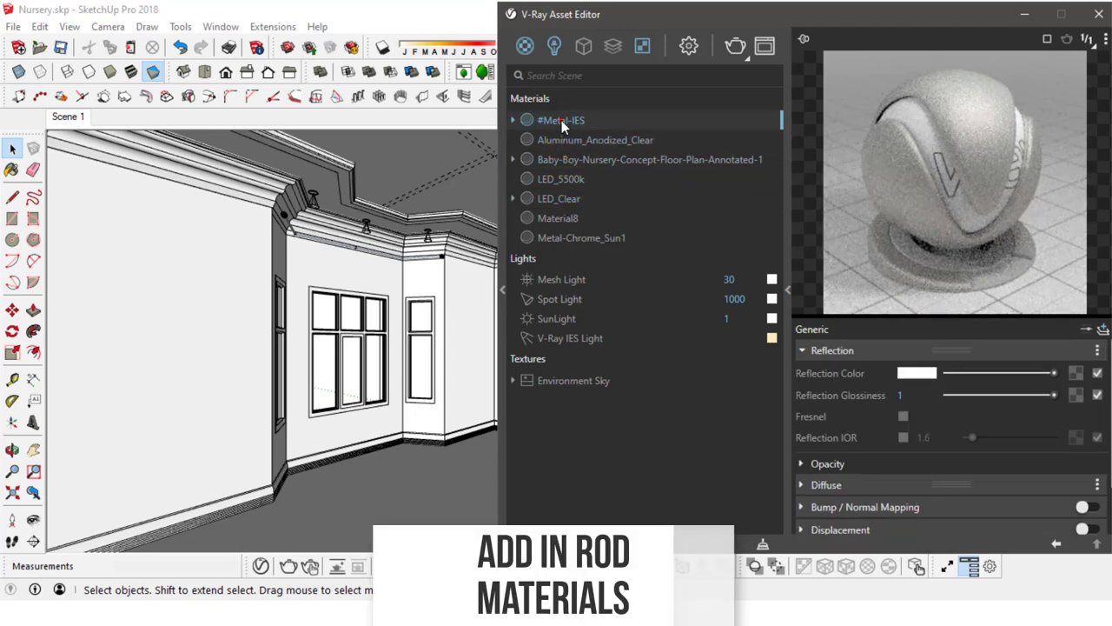
{"action": "left_click", "coordinate": [567, 146]}
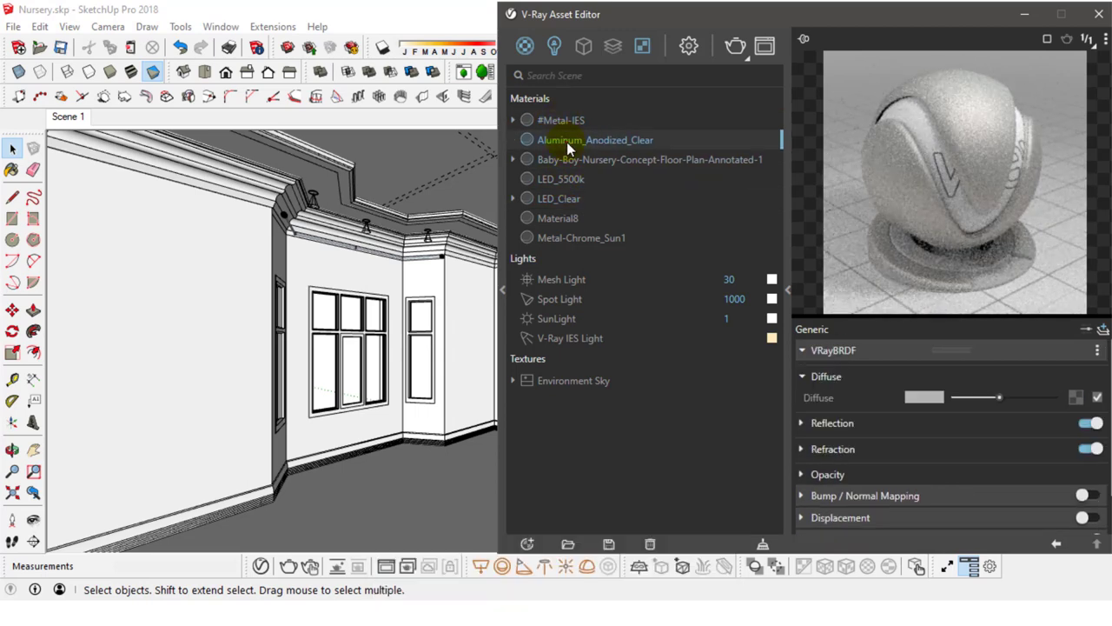
{"action": "left_click", "coordinate": [12, 170]}
{"action": "scroll", "coordinate": [432, 246], "scroll_direction": "up", "scroll_amount": 5}
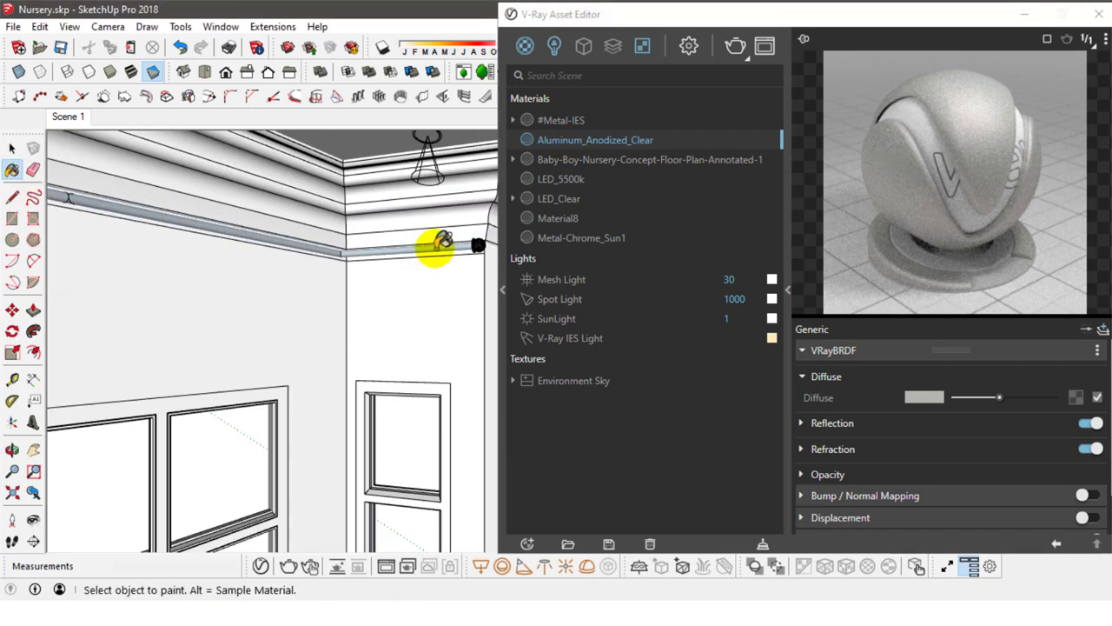
Select the rod's end ball and rename Aluminum_Anodized_Clear to #Aluminum_Anodized_Clear.
{"action": "left_click", "coordinate": [165, 90]}
{"action": "left_click", "coordinate": [109, 72]}
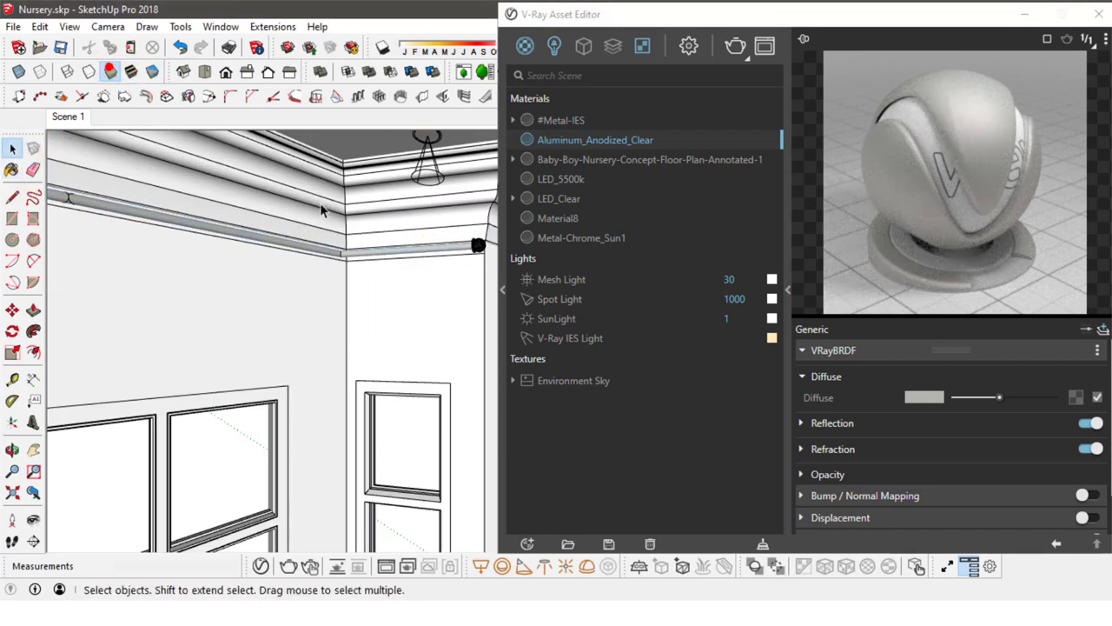
{"action": "left_click", "coordinate": [477, 247]}
{"action": "scroll", "coordinate": [477, 247], "scroll_direction": "up", "scroll_amount": 5}
{"action": "key", "text": "space"}
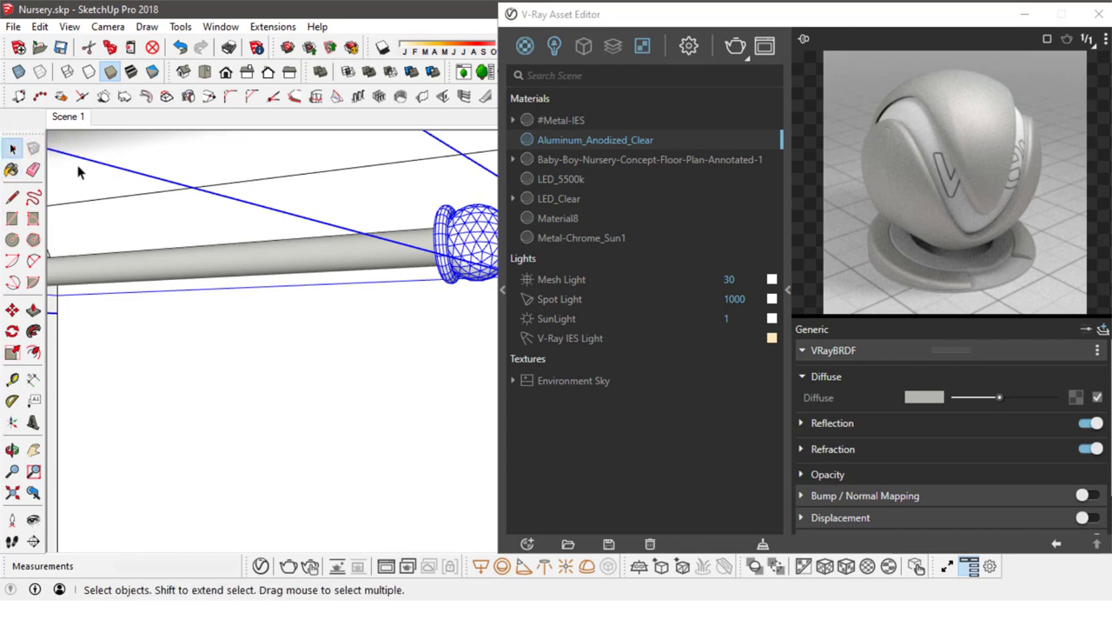
{"action": "double_click", "coordinate": [593, 140]}
{"action": "key", "text": "Home"}
{"action": "type", "text": "#"}
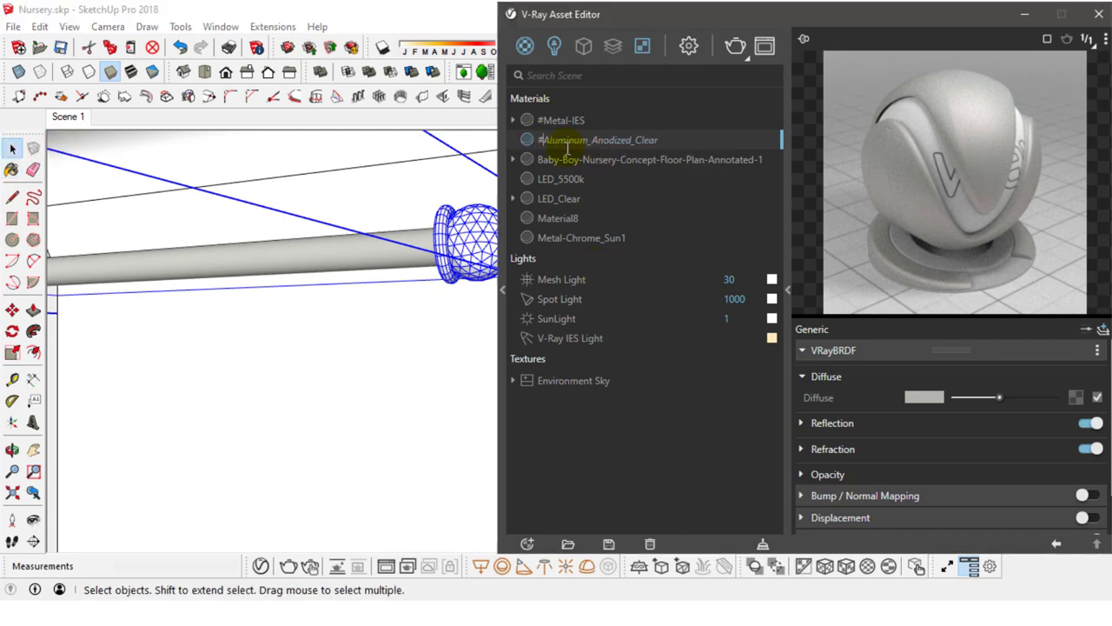
{"action": "key", "text": "Return"}
Apply LED_Clear to the rod's end sphere and rename it #LED_Clear.
{"action": "left_click", "coordinate": [560, 199]}
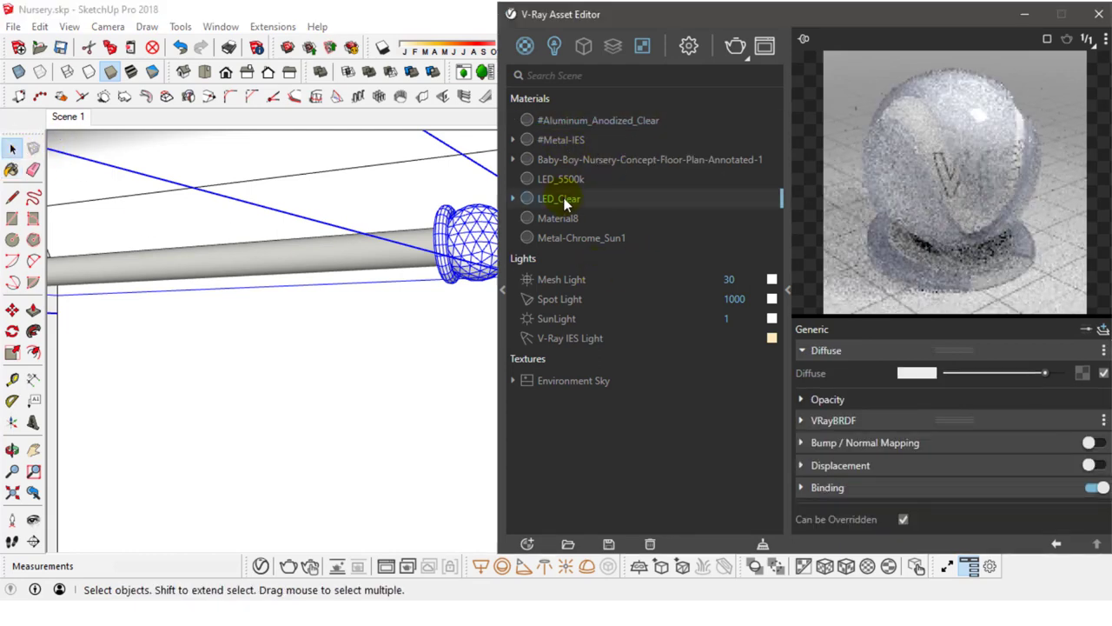
{"action": "left_click", "coordinate": [465, 250]}
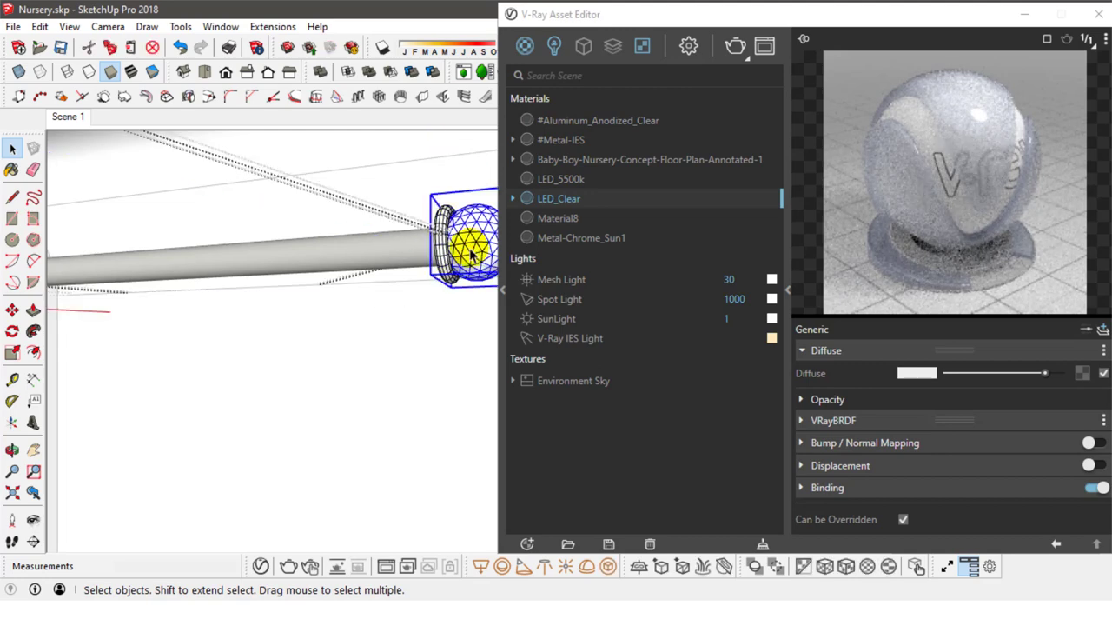
{"action": "right_click", "coordinate": [608, 199]}
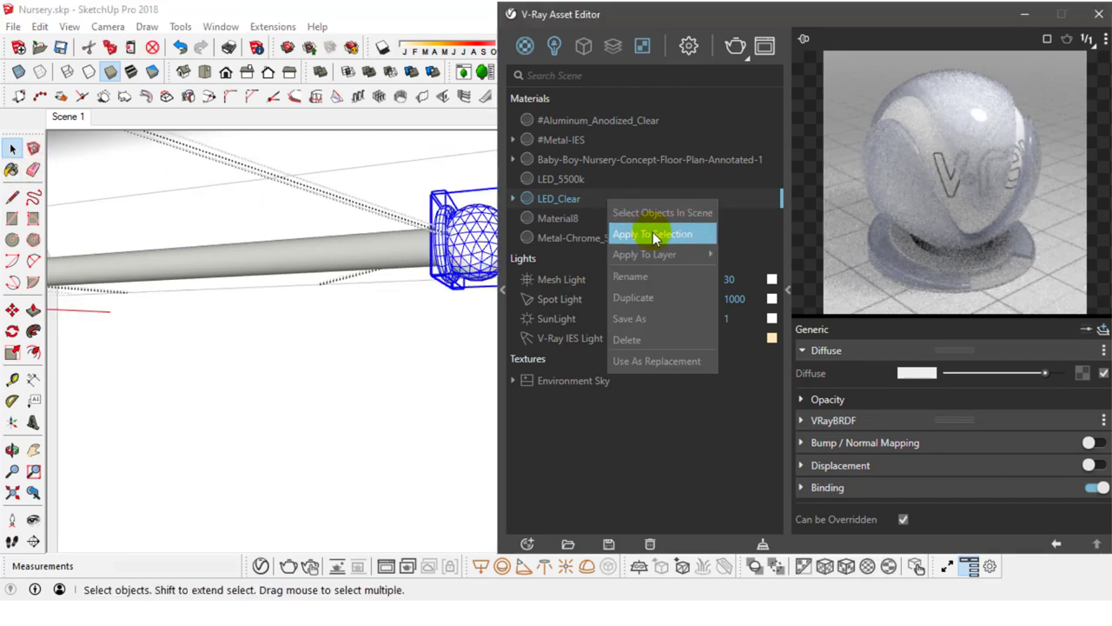
{"action": "left_click", "coordinate": [671, 243]}
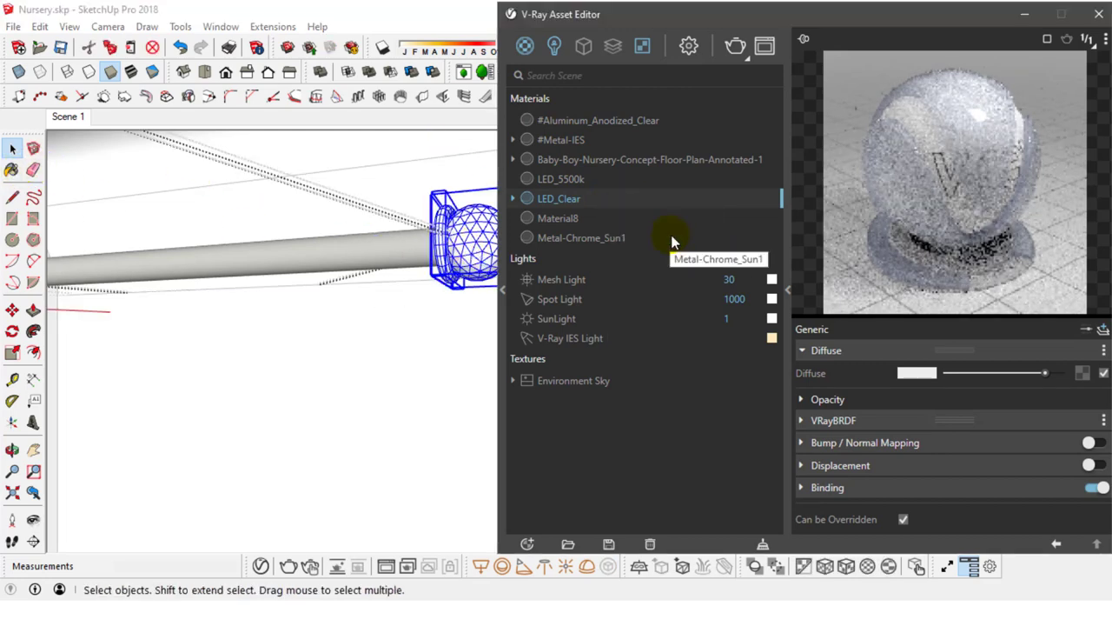
{"action": "left_click", "coordinate": [586, 204]}
{"action": "type", "text": "#"}
{"action": "key", "text": "Return"}
Delete Material8 and Metal-Chrome_Sun1 from the material list.
{"action": "left_click", "coordinate": [564, 218]}
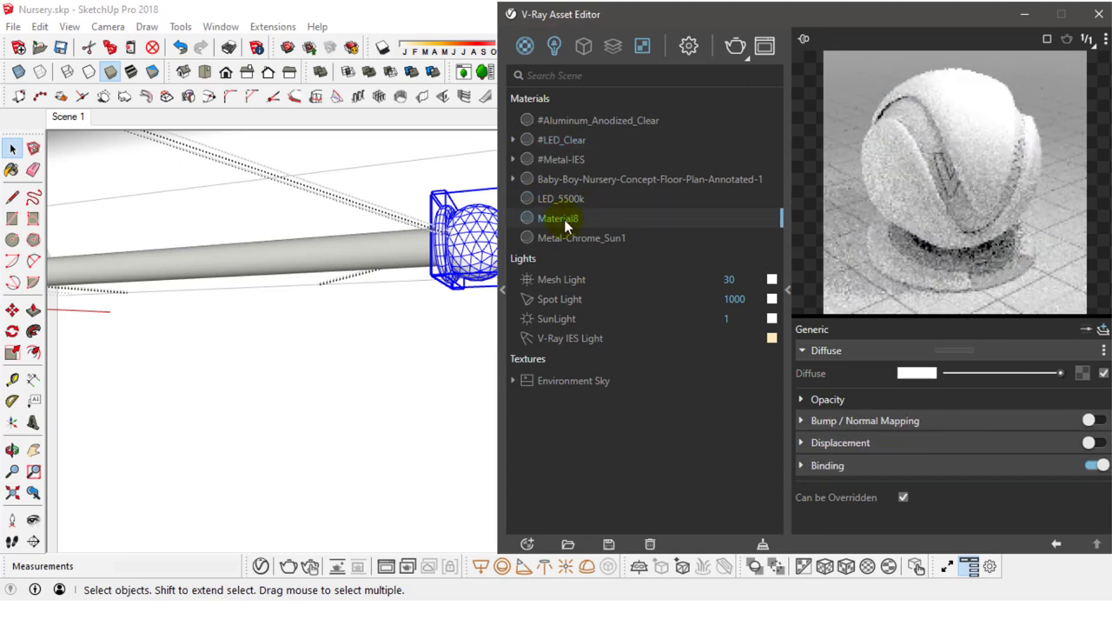
{"action": "right_click", "coordinate": [565, 218]}
{"action": "left_click", "coordinate": [584, 360]}
{"action": "left_click", "coordinate": [563, 219]}
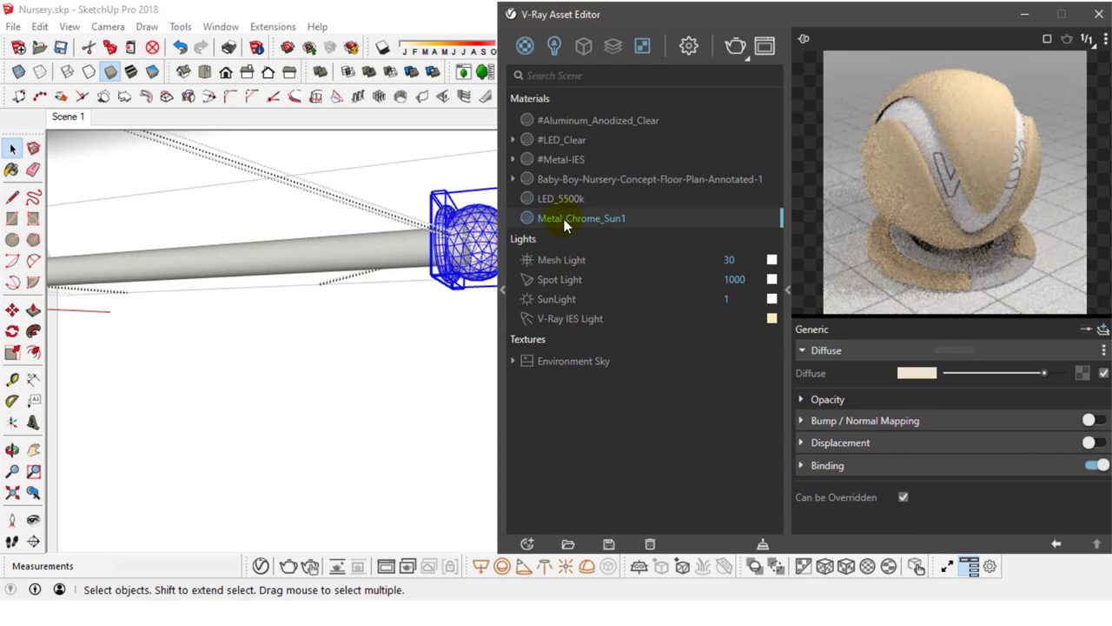
{"action": "right_click", "coordinate": [564, 219]}
{"action": "left_click", "coordinate": [598, 357]}
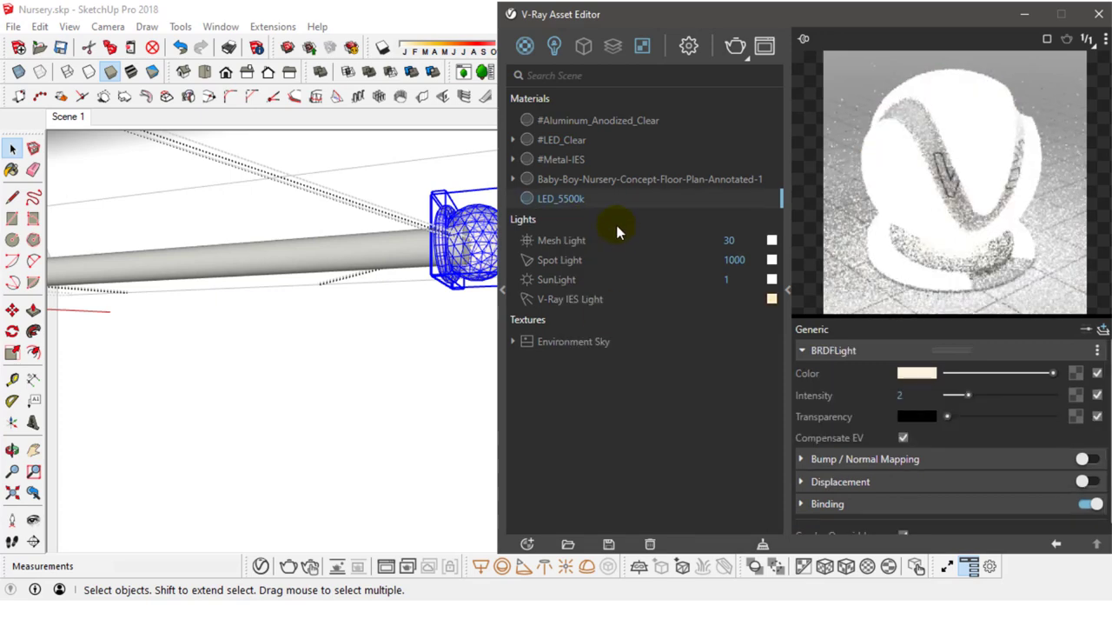
Return to the Scene 1 view and show the V-Ray render settings.
{"action": "left_click", "coordinate": [68, 115]}
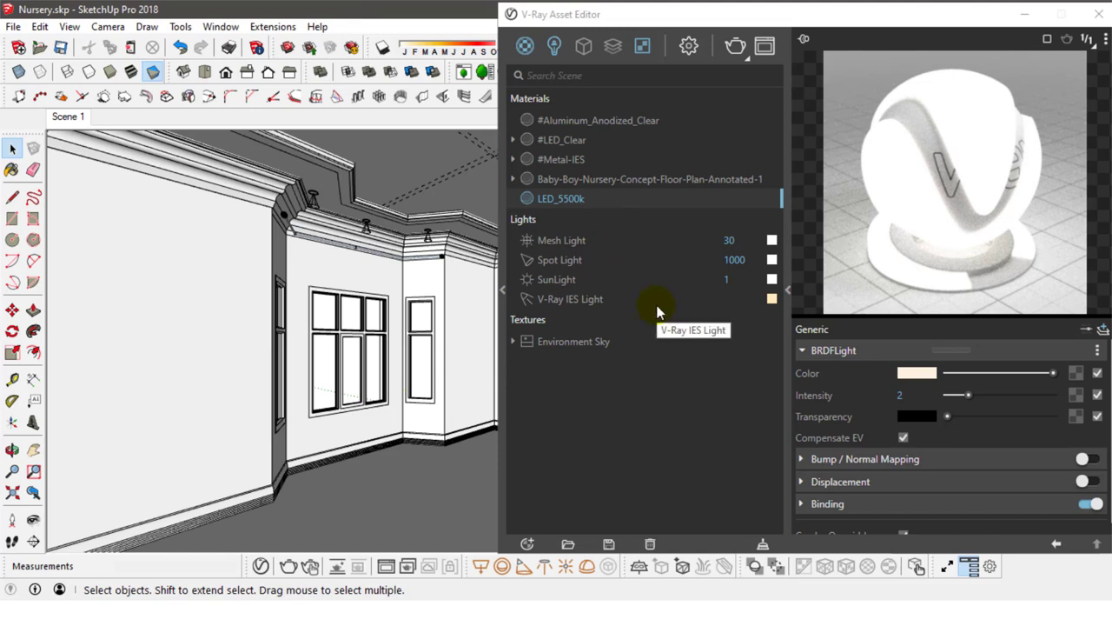
{"action": "left_click", "coordinate": [788, 126]}
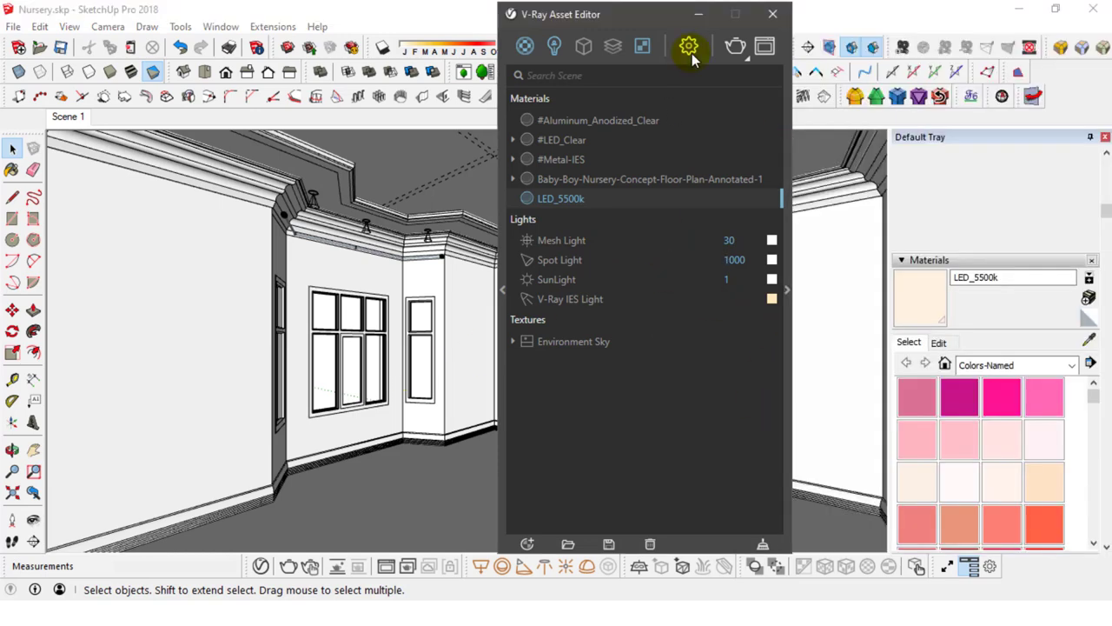
{"action": "left_click", "coordinate": [689, 48]}
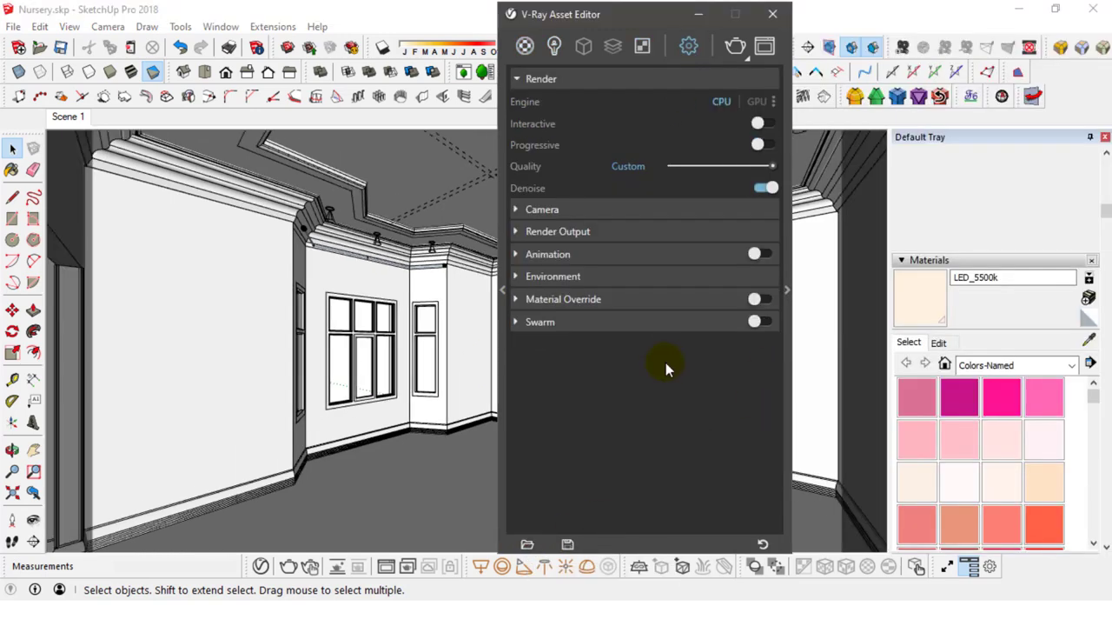
Close the V-Ray editor and set the camera field of view to 65°.
{"action": "left_click", "coordinate": [772, 14]}
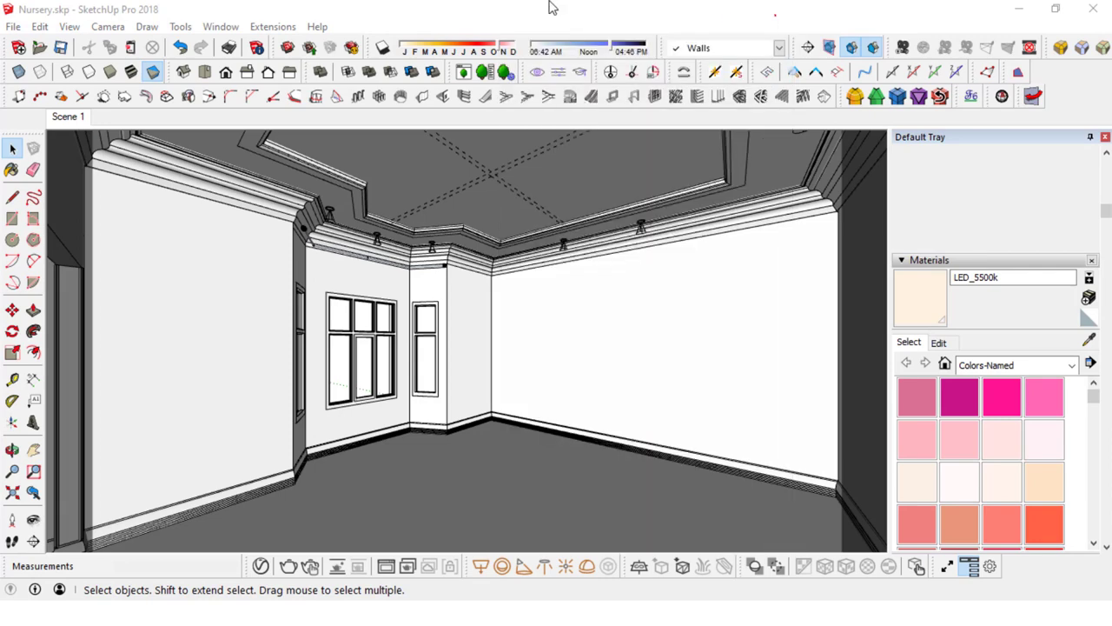
{"action": "left_click", "coordinate": [103, 27]}
{"action": "left_click", "coordinate": [99, 258]}
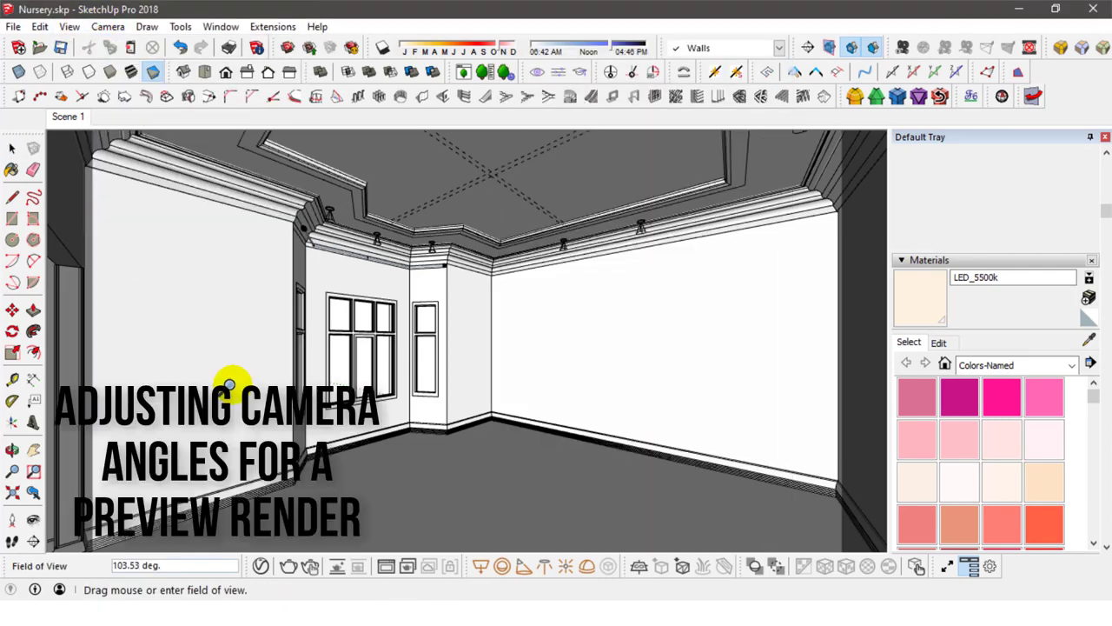
{"action": "type", "text": "65"}
{"action": "key", "text": "Return"}
{"action": "key", "text": "space"}
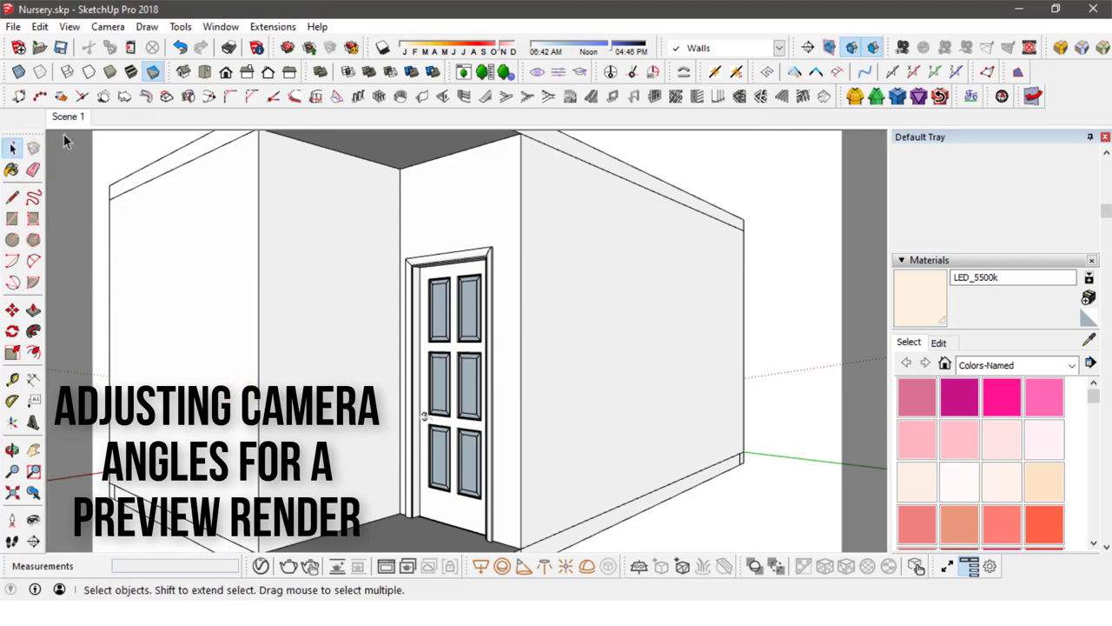
Reapply the 65° field of view and orbit to look down on the room.
{"action": "left_click", "coordinate": [106, 27]}
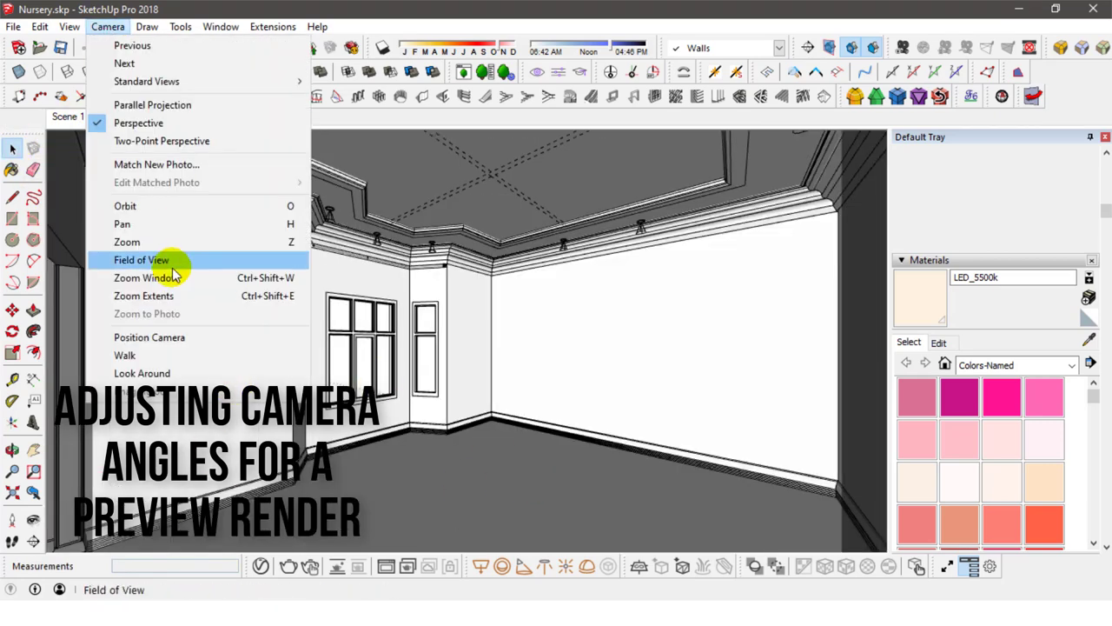
{"action": "left_click", "coordinate": [169, 259]}
{"action": "type", "text": "65"}
{"action": "key", "text": "Return"}
{"action": "left_click", "coordinate": [12, 148]}
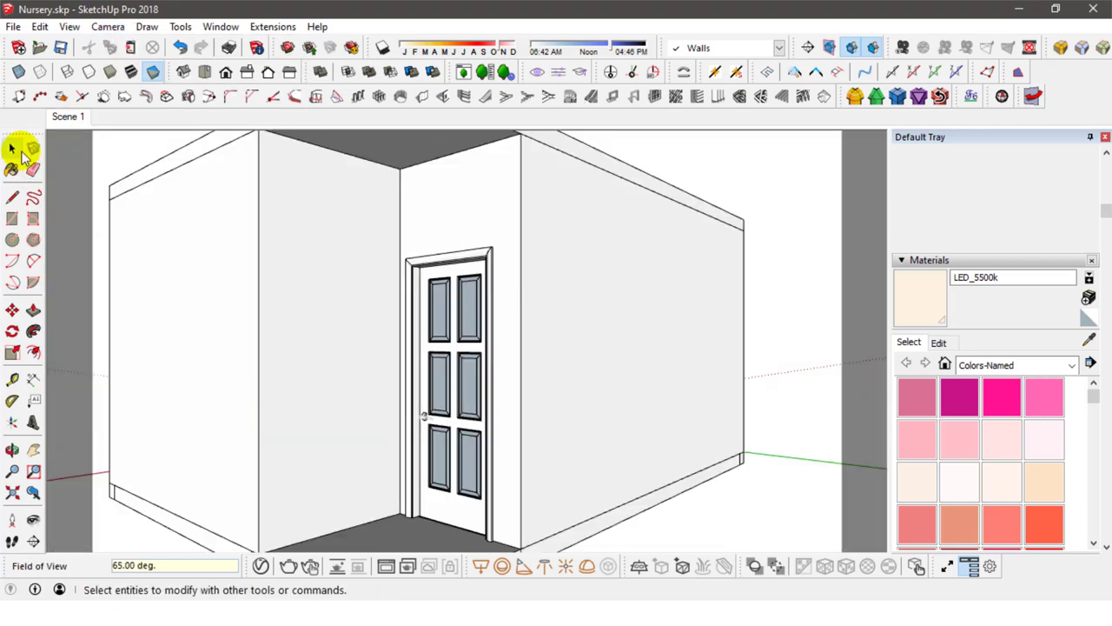
{"action": "key", "text": "o"}
{"action": "right_click", "coordinate": [542, 183]}
{"action": "left_click_drag", "start_coordinate": [540, 280], "coordinate": [458, 392]}
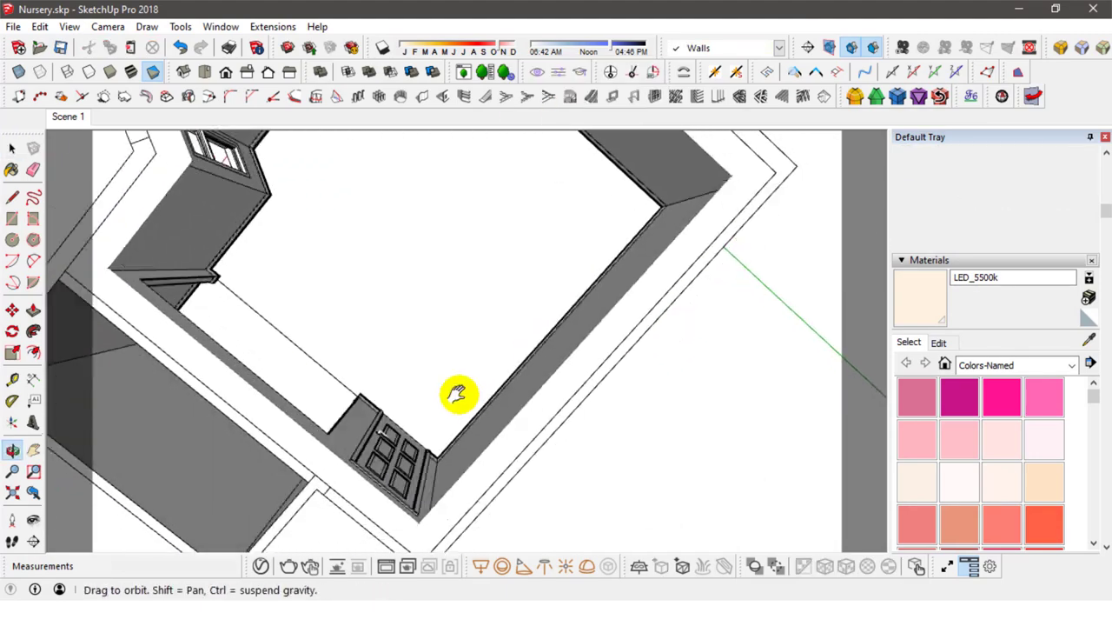
Place the camera by the door facing the window corner and unhide the ceiling and lights.
{"action": "left_click", "coordinate": [12, 519]}
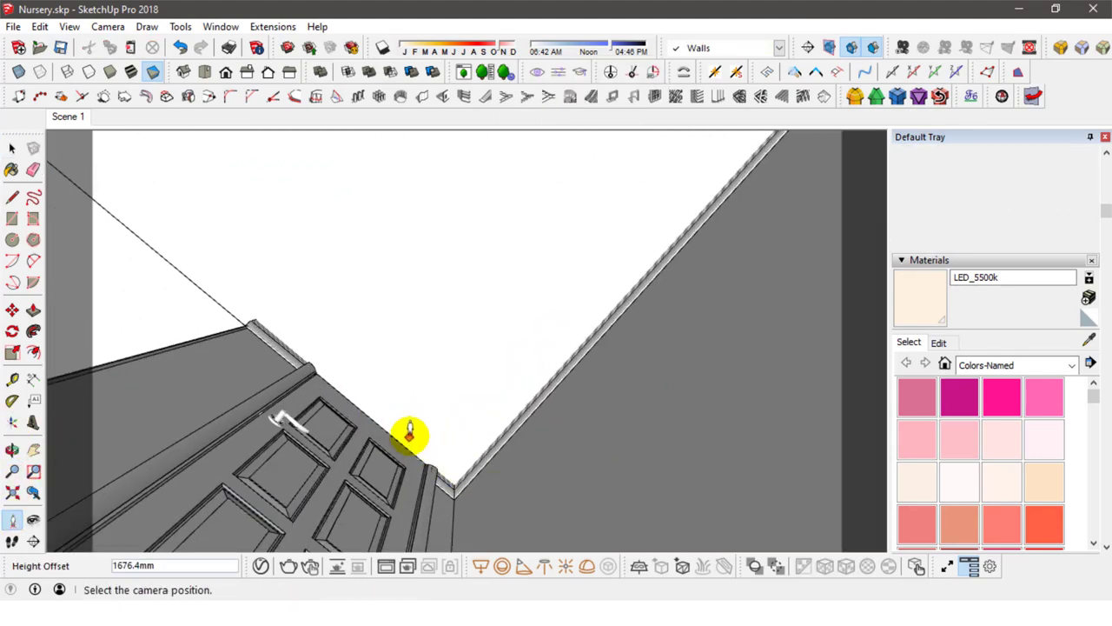
{"action": "left_click", "coordinate": [430, 443]}
{"action": "mouse_move", "coordinate": [430, 445]}
{"action": "left_mouse_down"}
{"action": "mouse_move", "coordinate": [526, 430]}
{"action": "mouse_move", "coordinate": [459, 437]}
{"action": "mouse_move", "coordinate": [606, 437]}
{"action": "mouse_move", "coordinate": [274, 445]}
{"action": "mouse_move", "coordinate": [447, 442]}
{"action": "mouse_move", "coordinate": [374, 418]}
{"action": "left_mouse_up"}
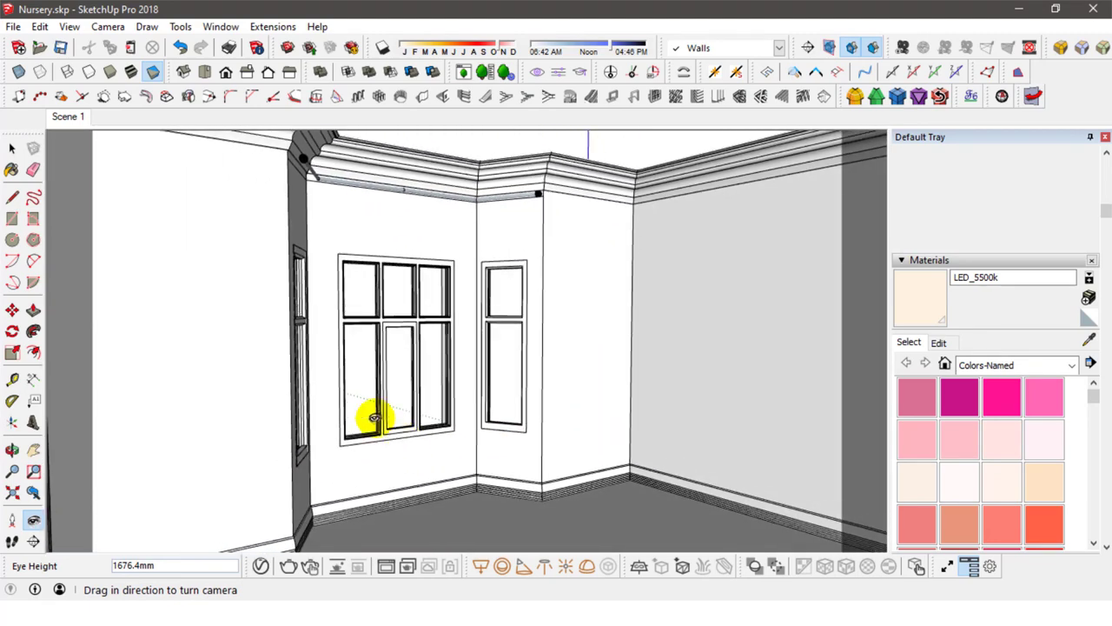
{"action": "left_click", "coordinate": [40, 26]}
{"action": "left_click", "coordinate": [313, 300]}
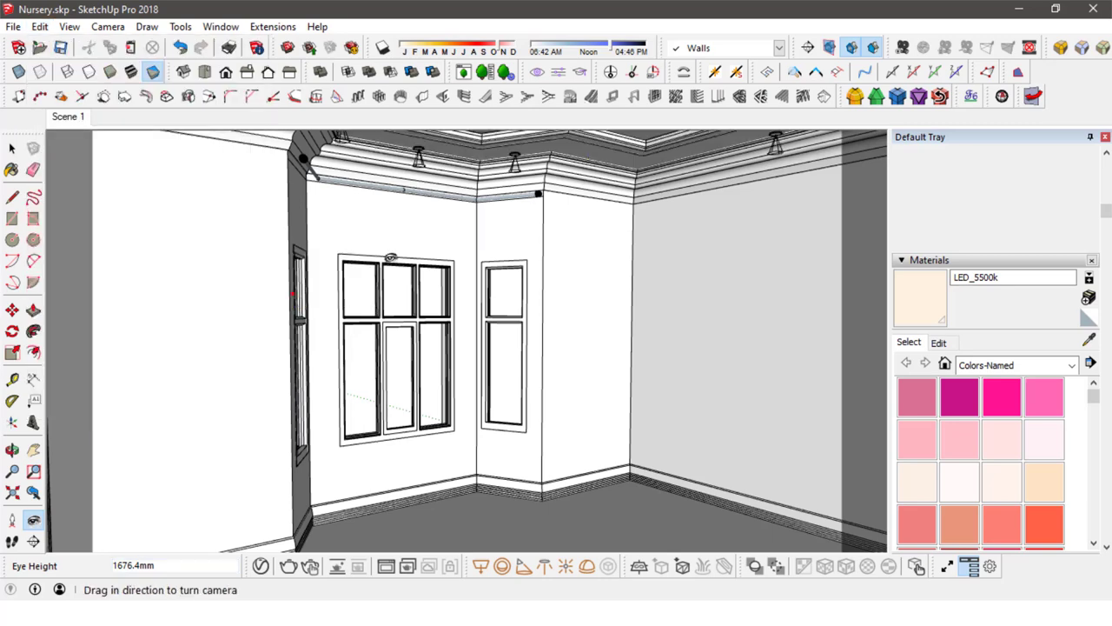
{"action": "left_click_drag", "start_coordinate": [434, 326], "coordinate": [450, 291]}
Confirm the 65° view, tilt up toward the ceiling, and update Scene 1.
{"action": "left_click", "coordinate": [108, 27]}
{"action": "left_click", "coordinate": [149, 258]}
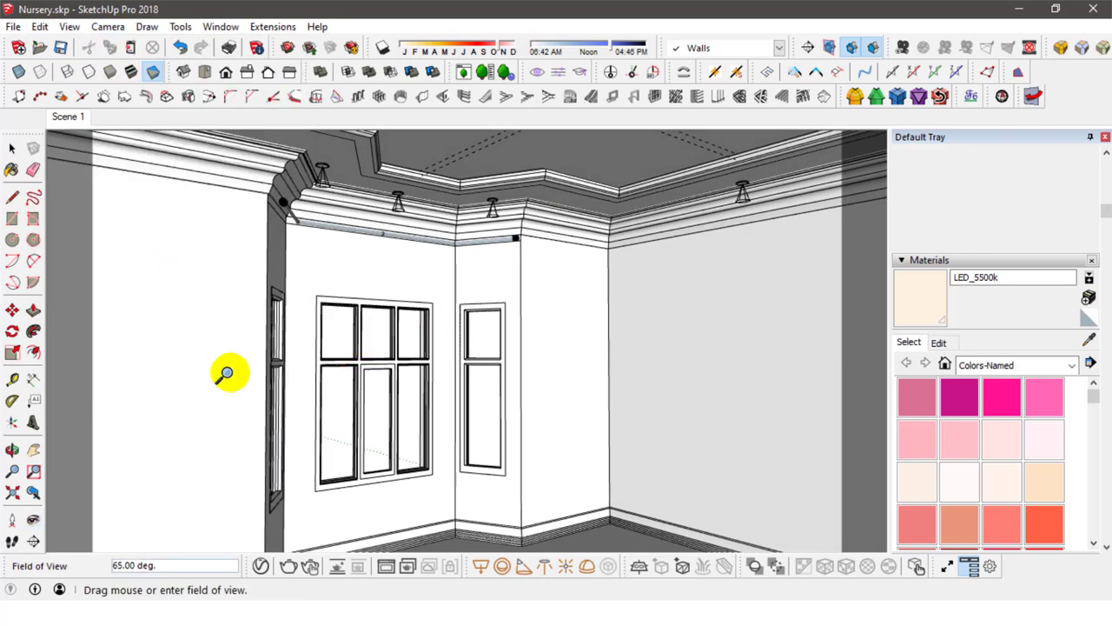
{"action": "left_click", "coordinate": [10, 151]}
{"action": "left_click", "coordinate": [33, 520]}
{"action": "left_click_drag", "start_coordinate": [435, 500], "coordinate": [448, 420]}
{"action": "key", "text": "space"}
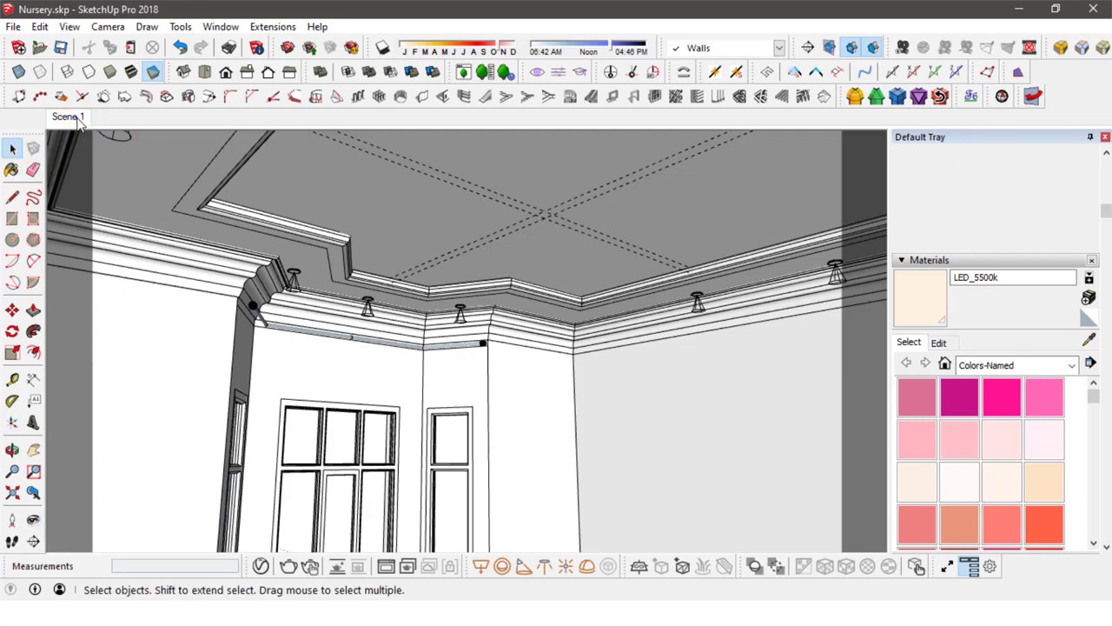
{"action": "right_click", "coordinate": [78, 122]}
{"action": "left_click", "coordinate": [137, 186]}
Open the V-Ray Asset Editor and inspect the Mesh Light's colour.
{"action": "left_click", "coordinate": [260, 566]}
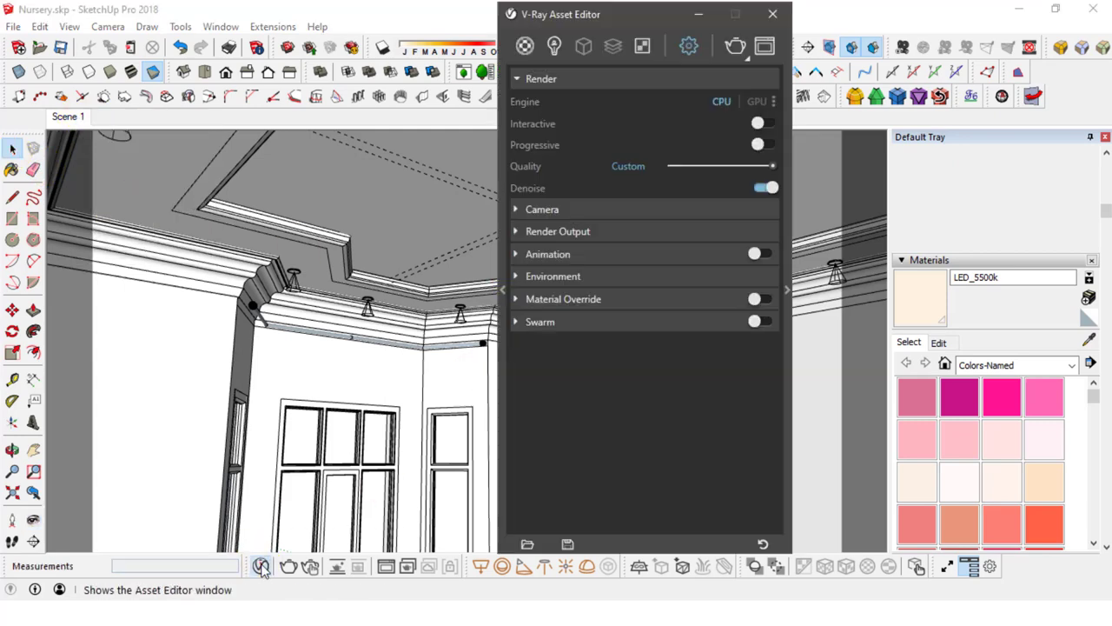
{"action": "left_click", "coordinate": [552, 46]}
{"action": "left_click", "coordinate": [580, 123]}
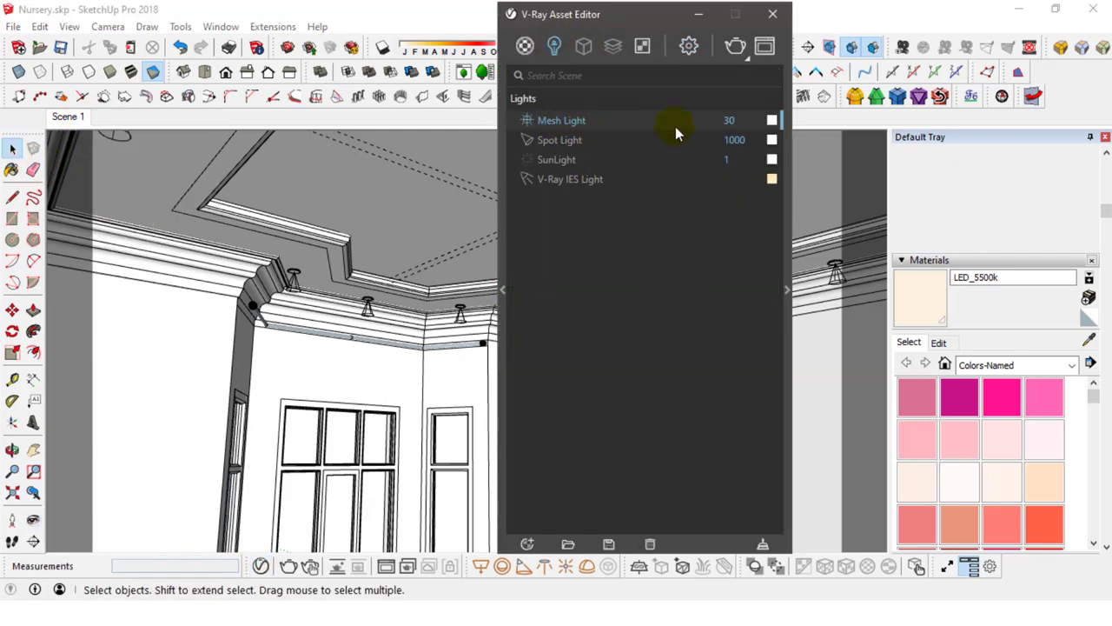
{"action": "left_click", "coordinate": [771, 122]}
{"action": "left_click", "coordinate": [802, 169]}
{"action": "left_click", "coordinate": [688, 46]}
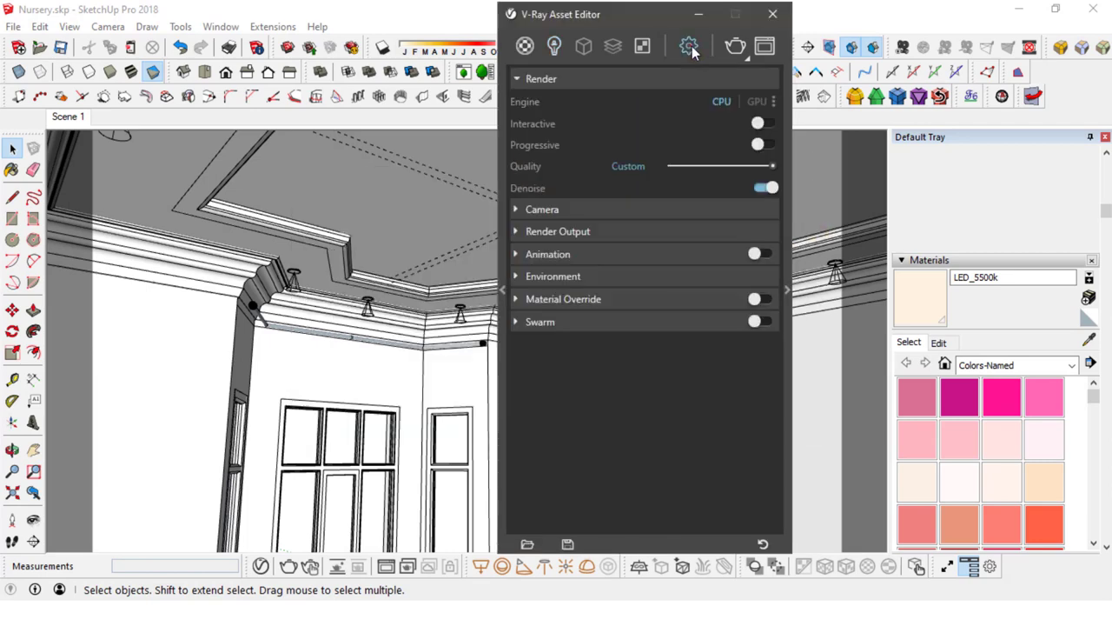
Copy the warm cream LED_5500k colour onto the Mesh Light's colour swatch.
{"action": "left_click", "coordinate": [524, 46]}
{"action": "left_click", "coordinate": [561, 198]}
{"action": "left_click", "coordinate": [787, 291]}
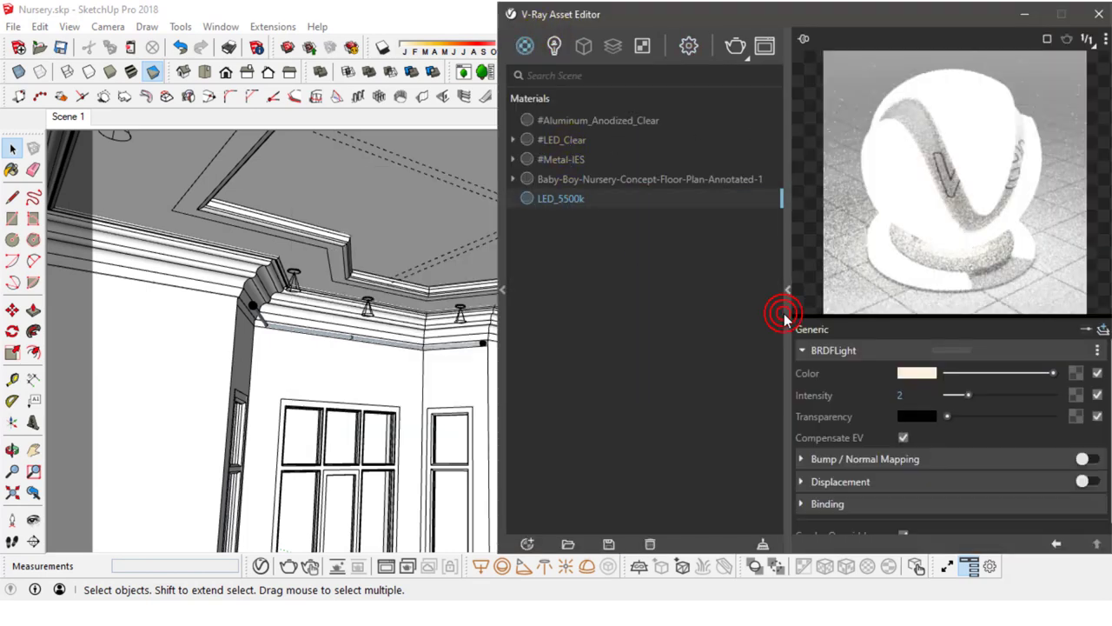
{"action": "left_click", "coordinate": [924, 376]}
{"action": "left_click_drag", "start_coordinate": [926, 376], "coordinate": [932, 383]}
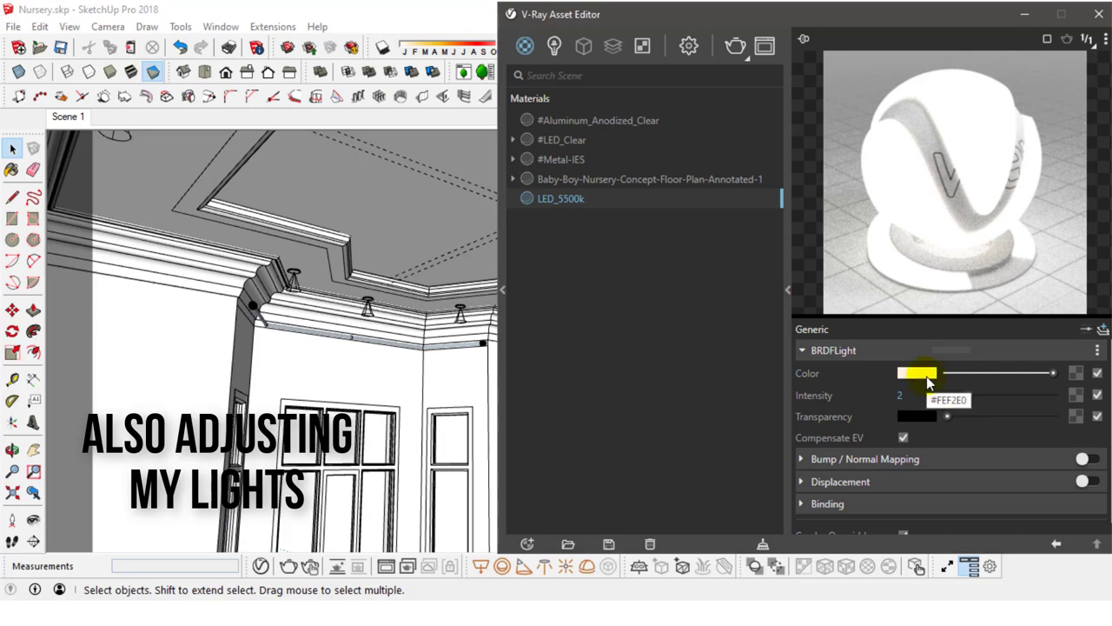
{"action": "left_click", "coordinate": [553, 46]}
{"action": "left_click", "coordinate": [561, 120]}
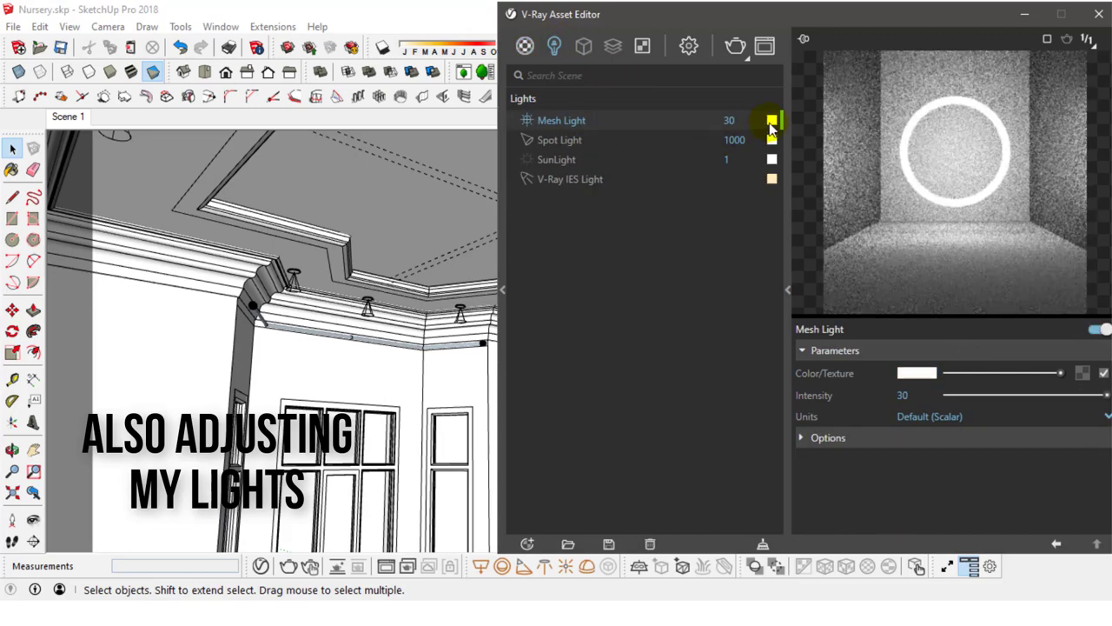
{"action": "right_click", "coordinate": [771, 120]}
{"action": "left_click", "coordinate": [782, 157]}
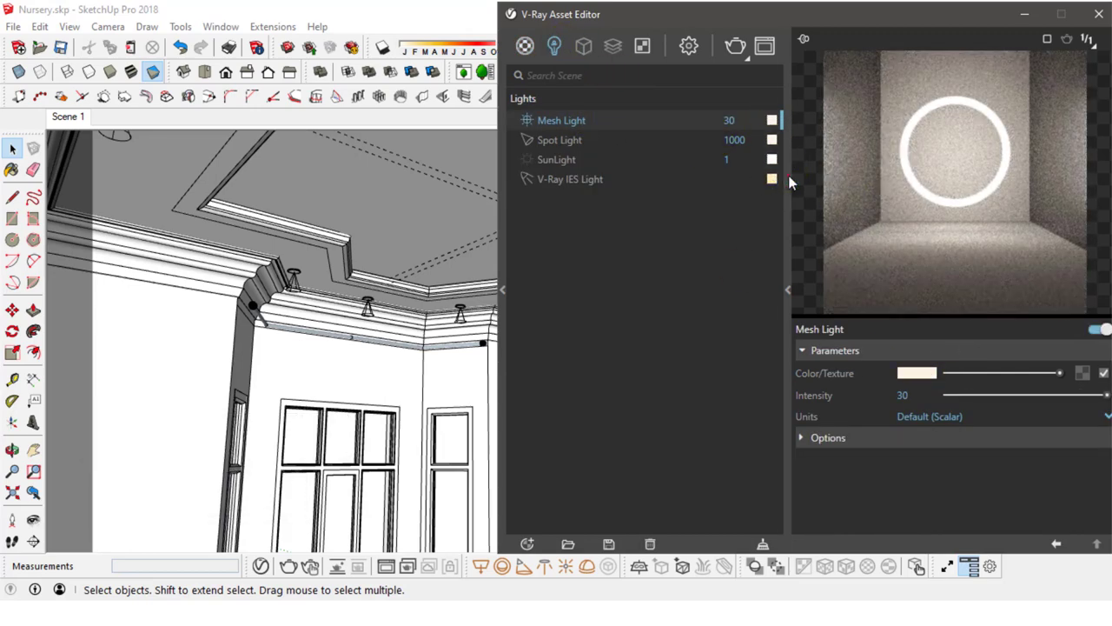
Delete the V-Ray IES Light and close the Asset Editor.
{"action": "right_click", "coordinate": [557, 179]}
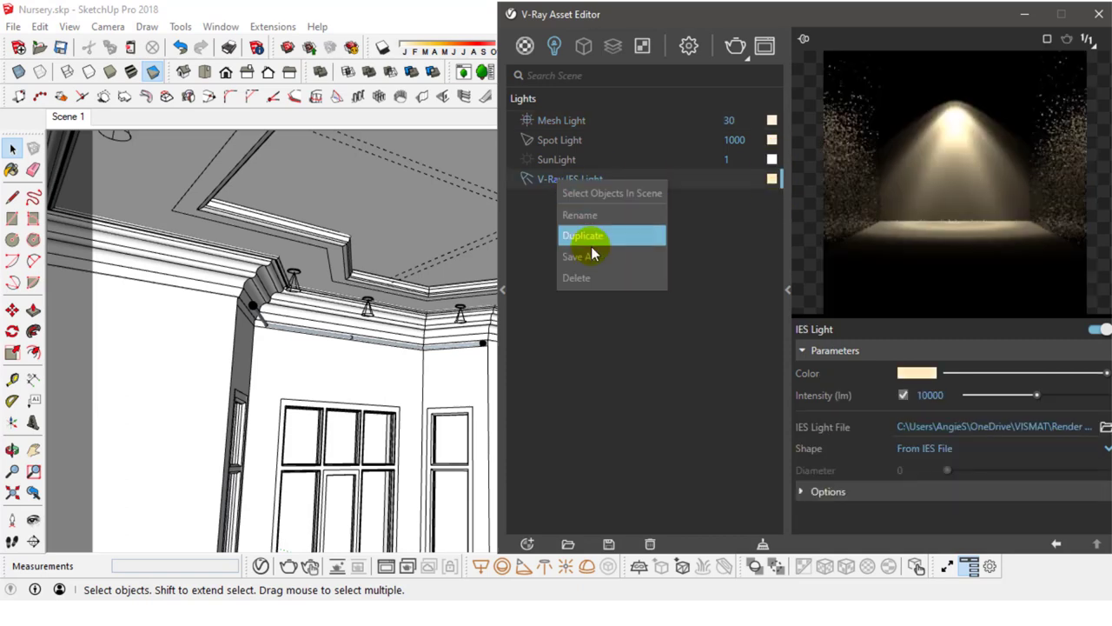
{"action": "left_click", "coordinate": [591, 244]}
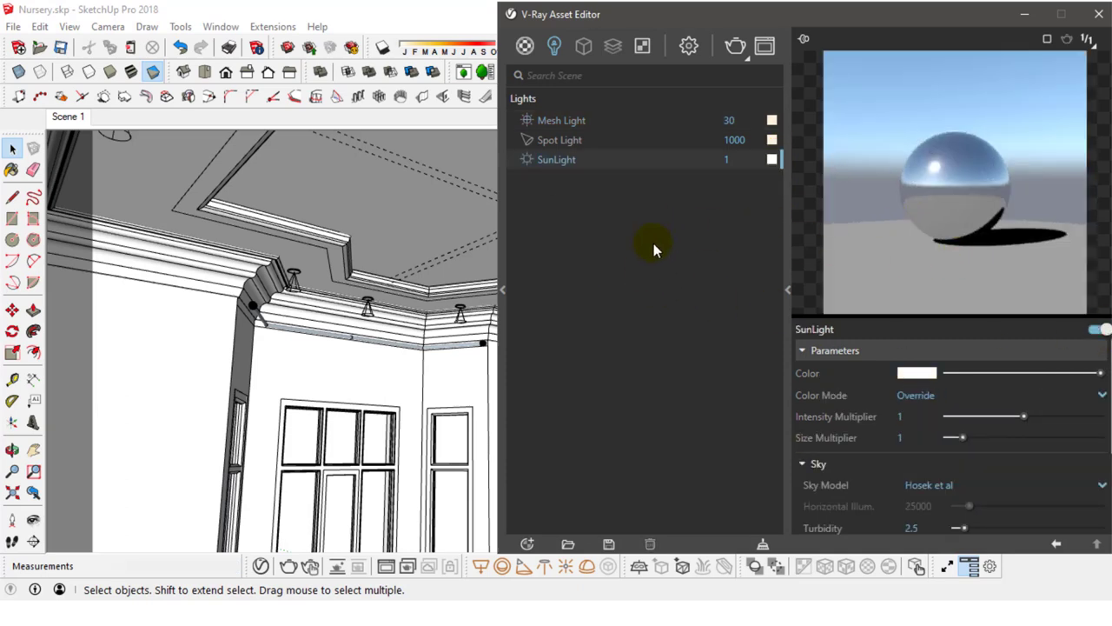
{"action": "left_click", "coordinate": [1098, 14]}
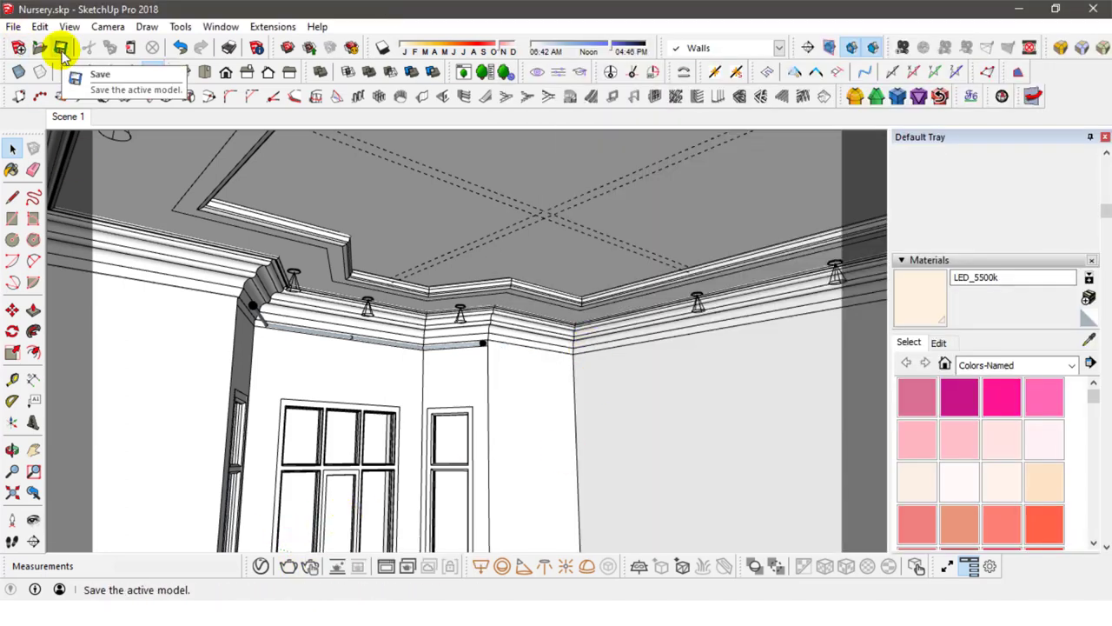
Start an interactive V-Ray render and select the Spot Light in the Asset Editor.
{"action": "left_click", "coordinate": [310, 570]}
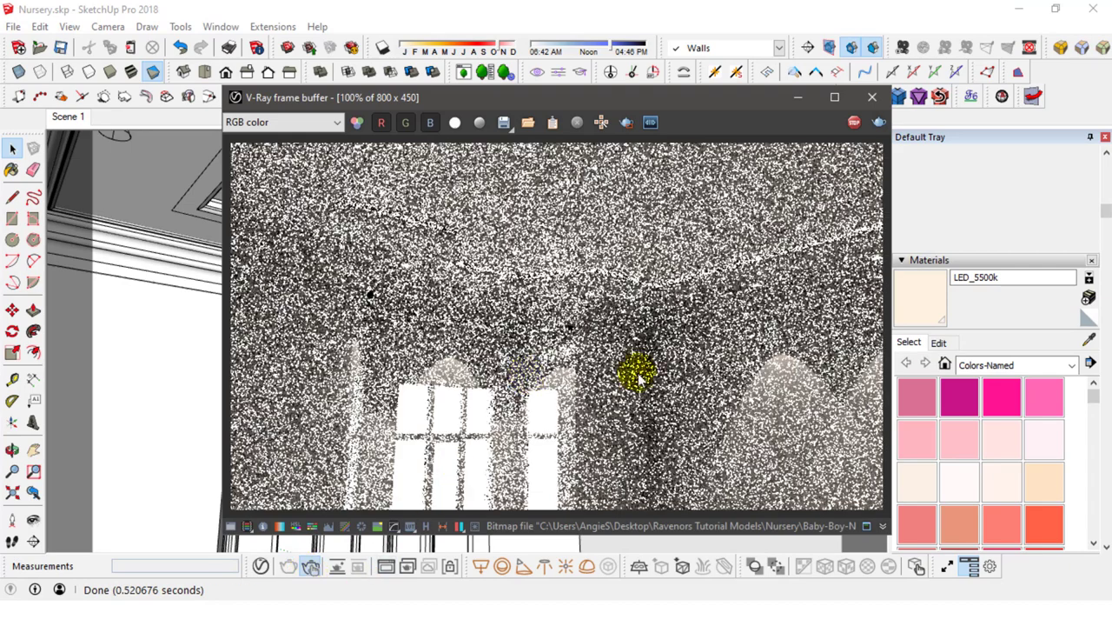
{"action": "left_click", "coordinate": [261, 565]}
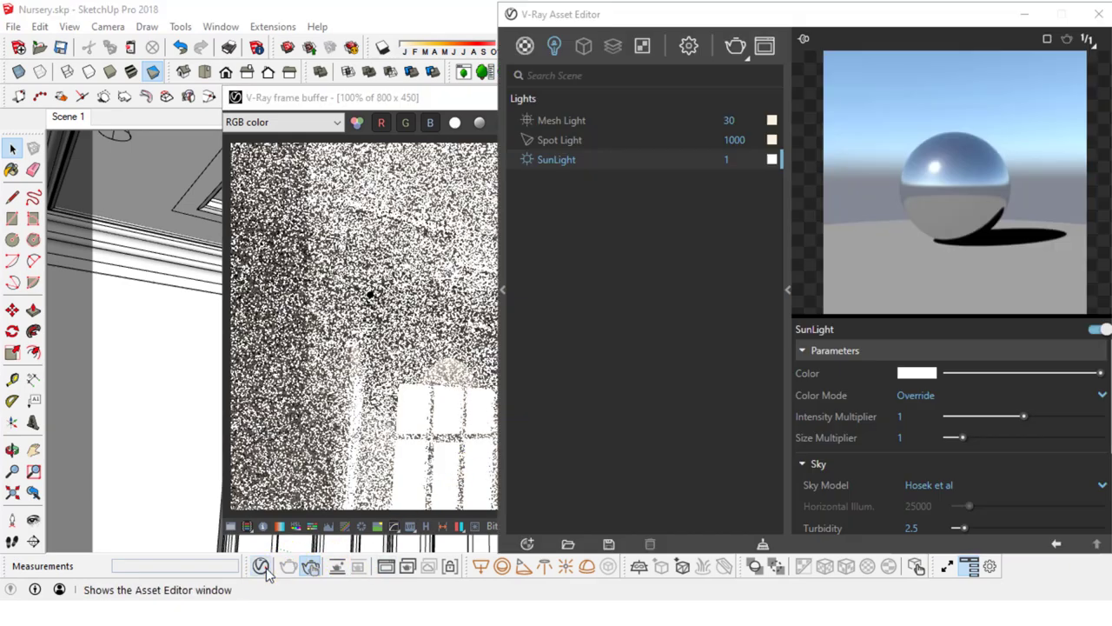
{"action": "left_click", "coordinate": [560, 140]}
{"action": "scroll", "coordinate": [961, 489], "scroll_direction": "down", "scroll_amount": 2}
{"action": "left_click_drag", "start_coordinate": [761, 23], "coordinate": [566, 48]}
{"action": "left_click", "coordinate": [568, 71]}
{"action": "left_click", "coordinate": [803, 458]}
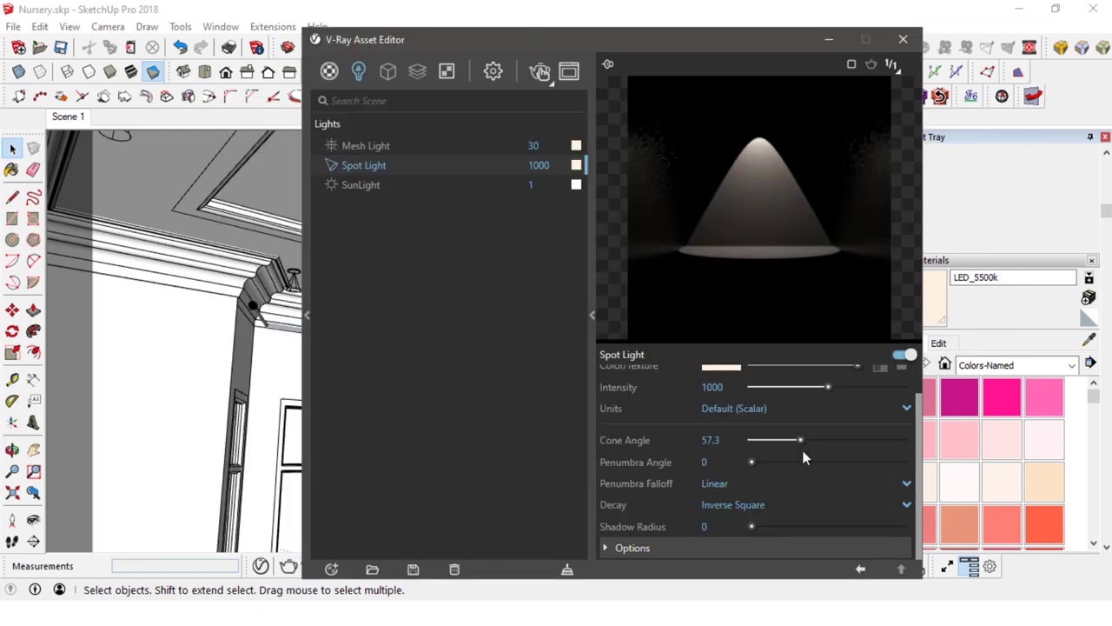
Give the Spot Light a 60.46 cone, 52.78 penumbra, Smooth Cubic falloff and shadow radius 2.
{"action": "mouse_move", "coordinate": [800, 440]}
{"action": "left_mouse_down"}
{"action": "mouse_move", "coordinate": [817, 440]}
{"action": "mouse_move", "coordinate": [790, 459]}
{"action": "mouse_move", "coordinate": [810, 440]}
{"action": "left_mouse_up"}
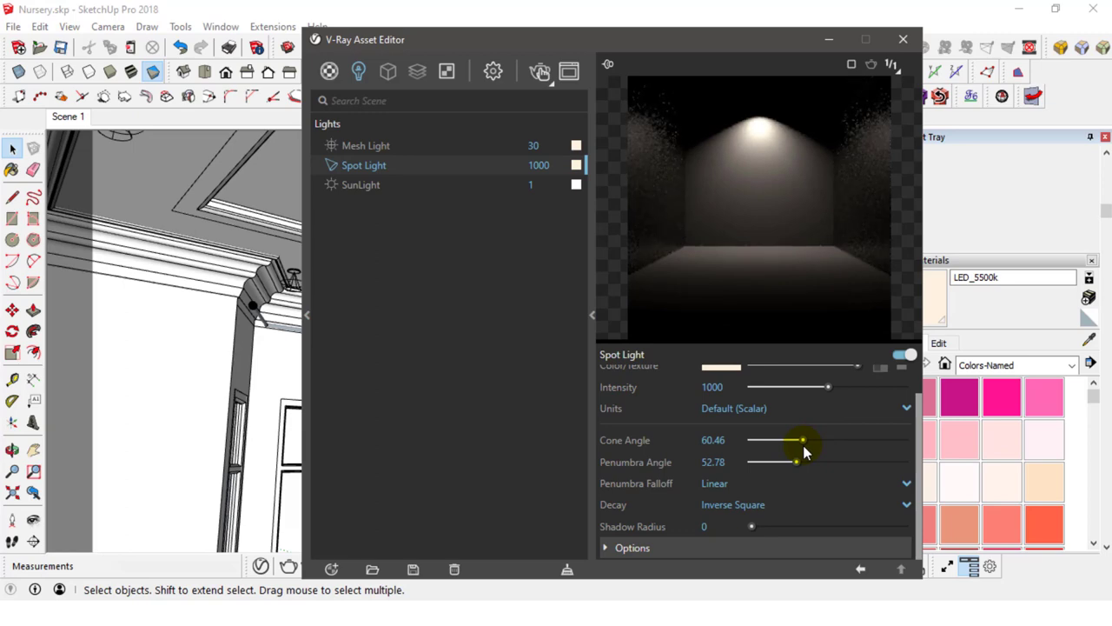
{"action": "left_click", "coordinate": [720, 484]}
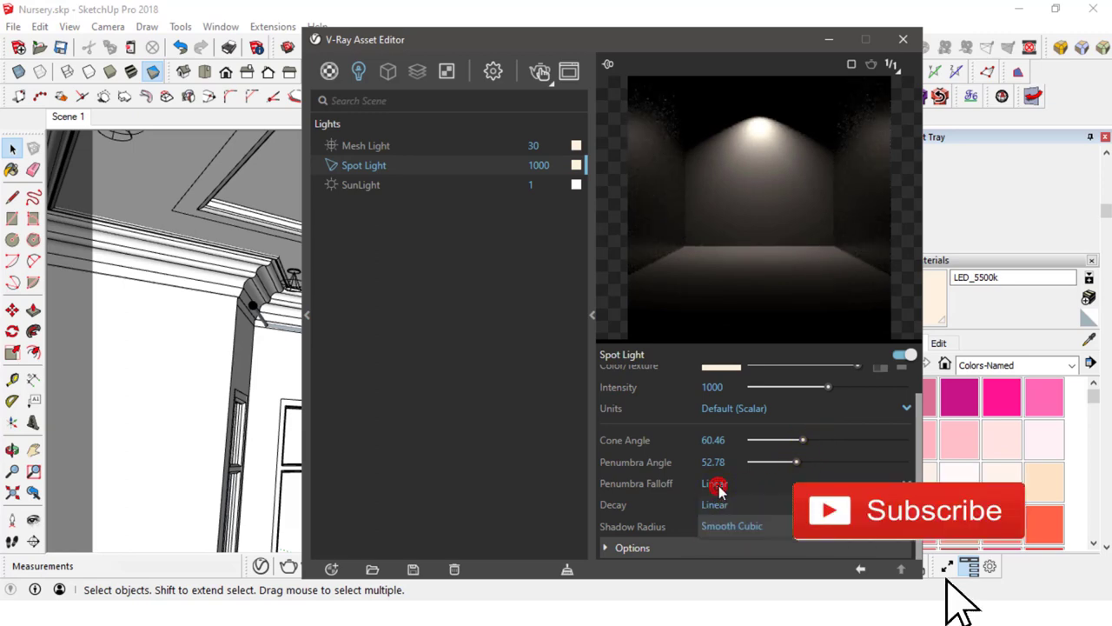
{"action": "left_click", "coordinate": [712, 526]}
{"action": "type", "text": "2"}
{"action": "key", "text": "Return"}
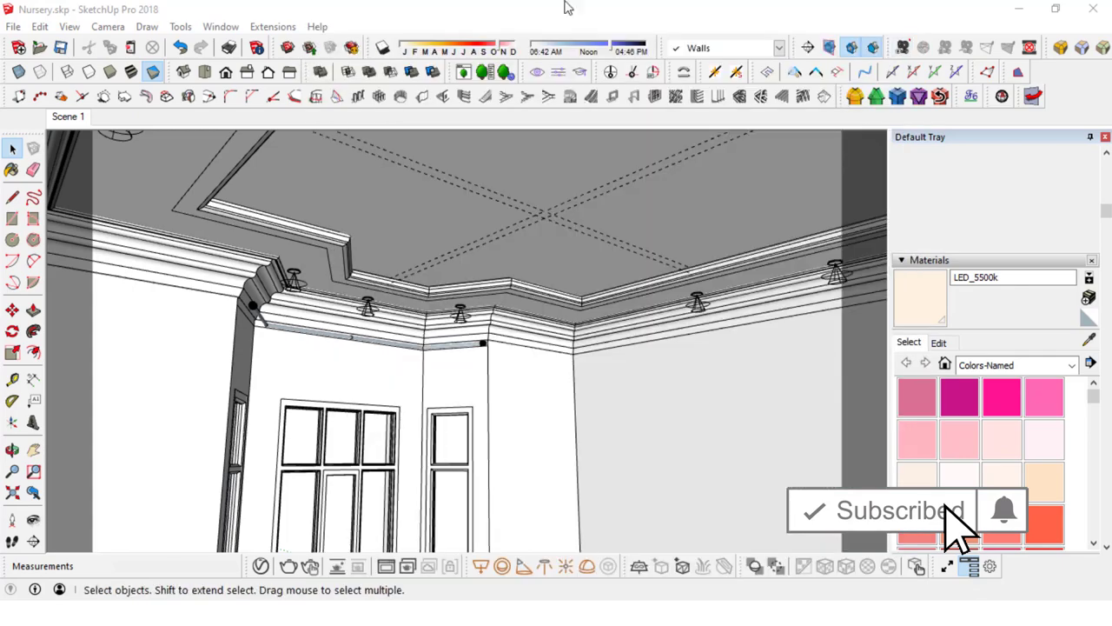
Restart the interactive render with the new Spot Light settings.
{"action": "left_click", "coordinate": [306, 566]}
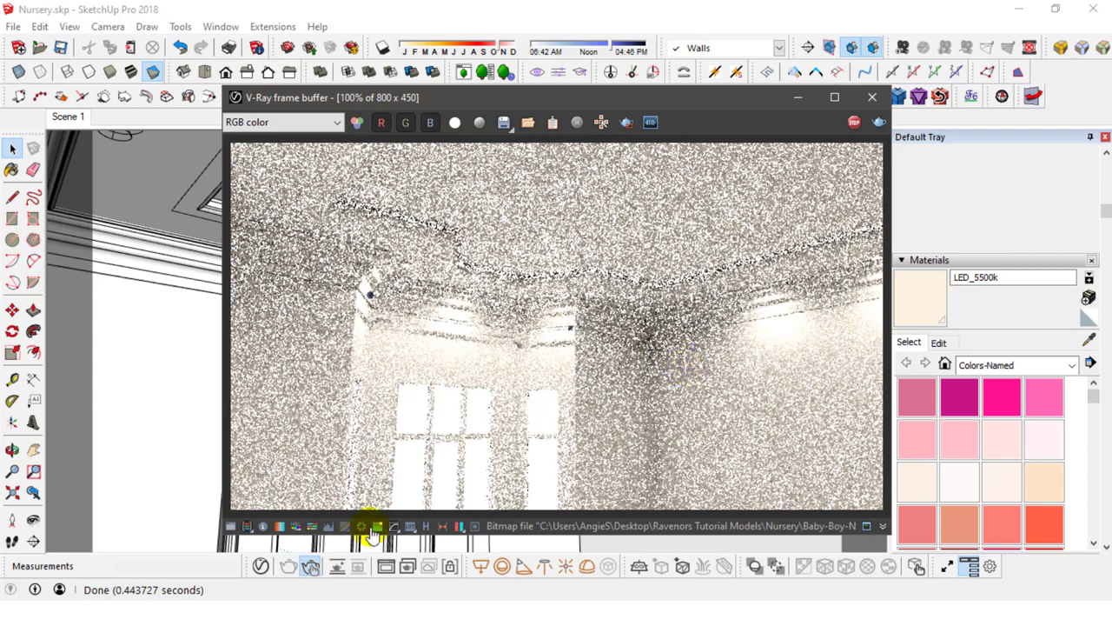
{"action": "left_click", "coordinate": [262, 566]}
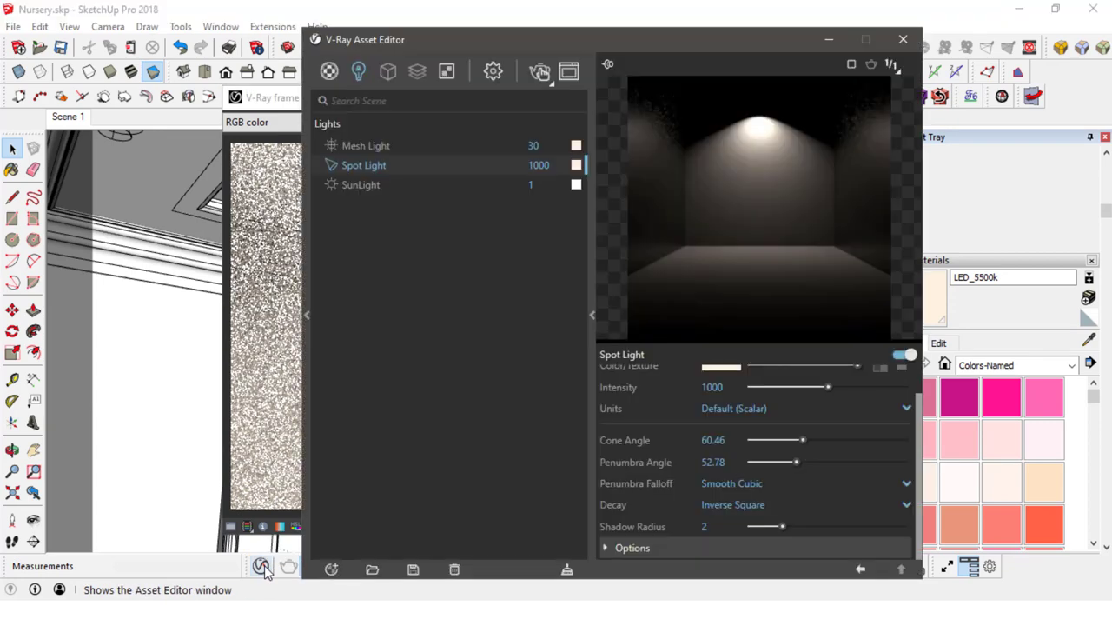
{"action": "left_click", "coordinate": [910, 45]}
Paint a surface in the model with the 0131_Silver material.
{"action": "scroll", "coordinate": [1043, 479], "scroll_direction": "down", "scroll_amount": 5}
{"action": "scroll", "coordinate": [1043, 479], "scroll_direction": "down", "scroll_amount": 5}
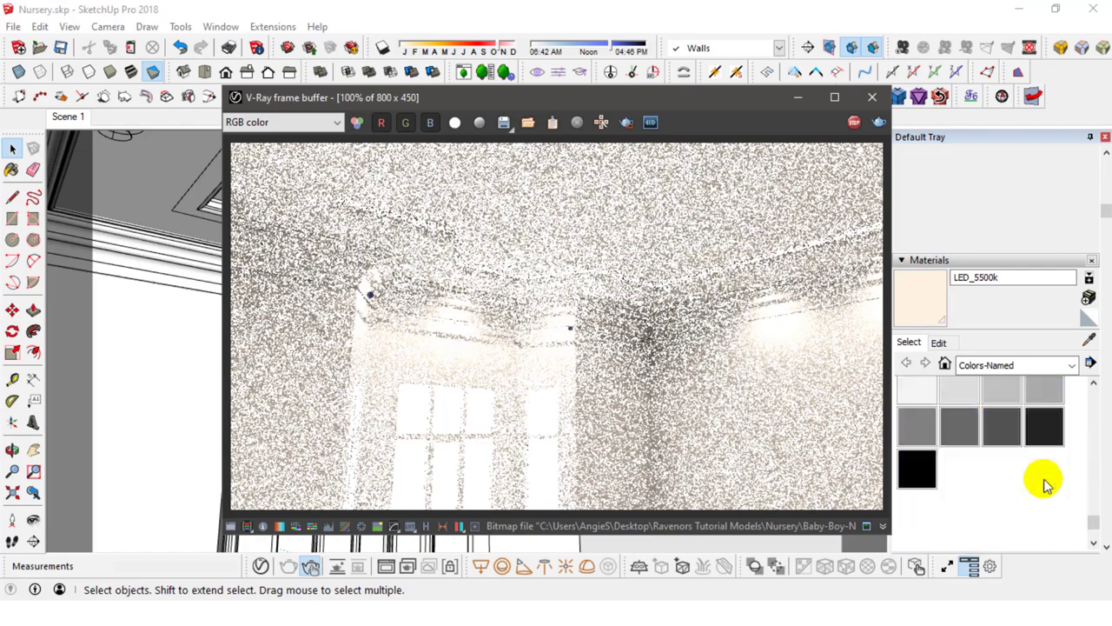
{"action": "scroll", "coordinate": [1043, 479], "scroll_direction": "up", "scroll_amount": 2}
{"action": "scroll", "coordinate": [1030, 439], "scroll_direction": "up", "scroll_amount": 2}
{"action": "left_click", "coordinate": [990, 411]}
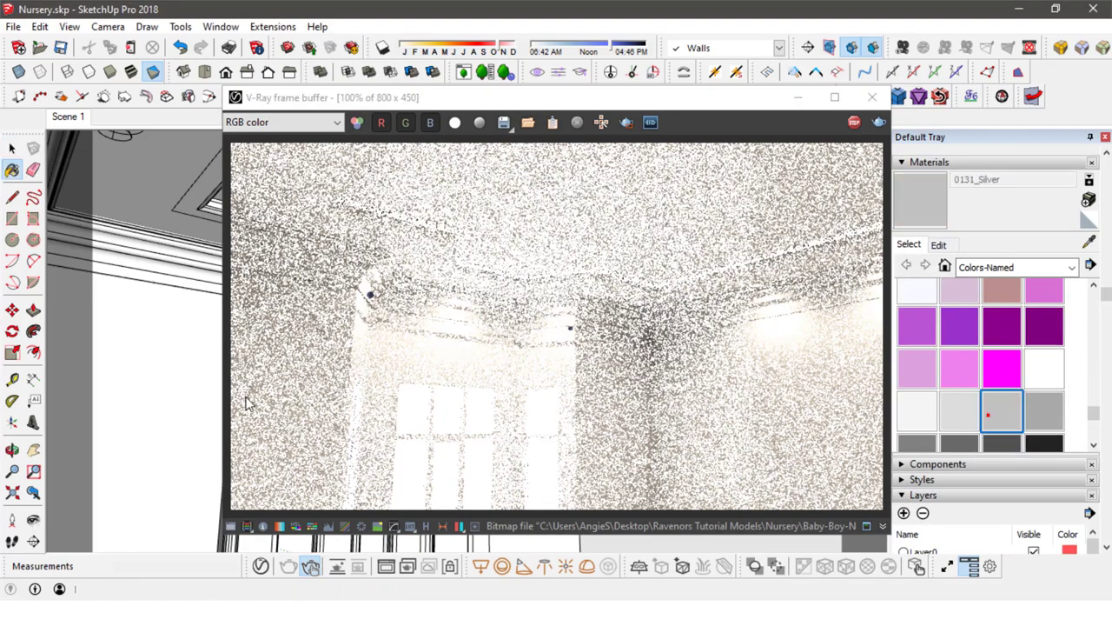
{"action": "left_click", "coordinate": [175, 276]}
{"action": "left_click", "coordinate": [11, 149]}
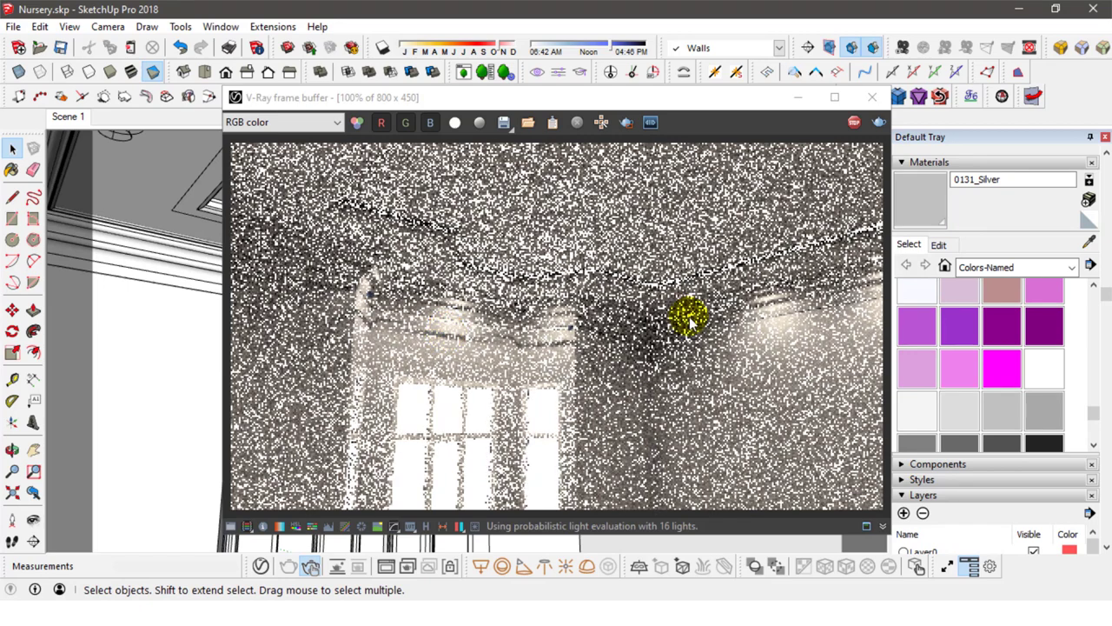
Stop the interactive render and reopen the V-Ray Asset Editor.
{"action": "left_click", "coordinate": [853, 124]}
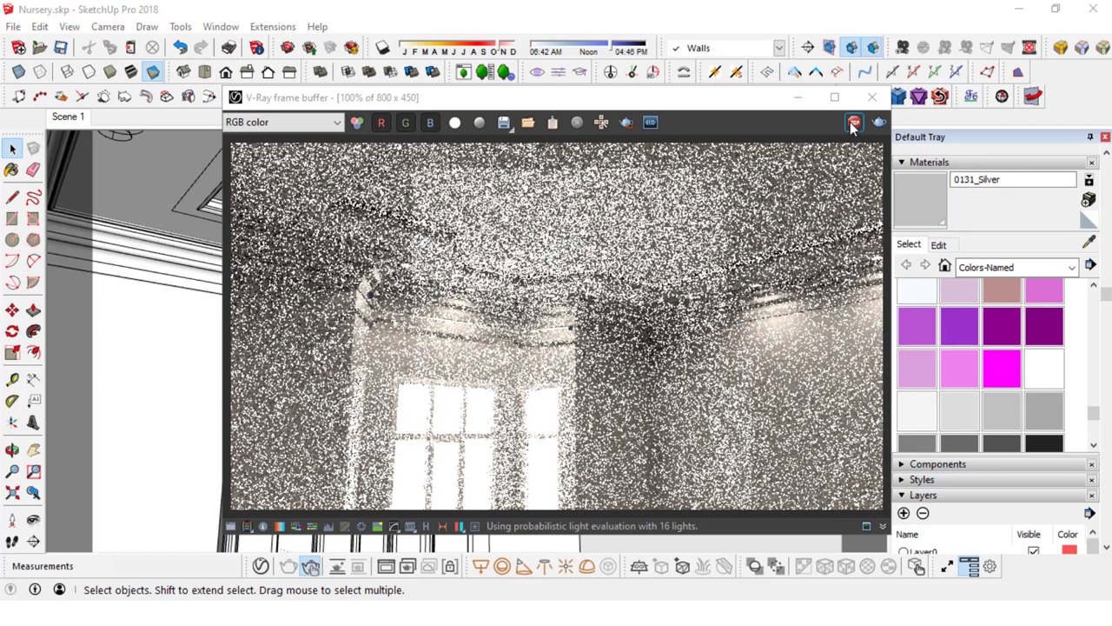
{"action": "left_click", "coordinate": [373, 498]}
{"action": "left_click", "coordinate": [262, 567]}
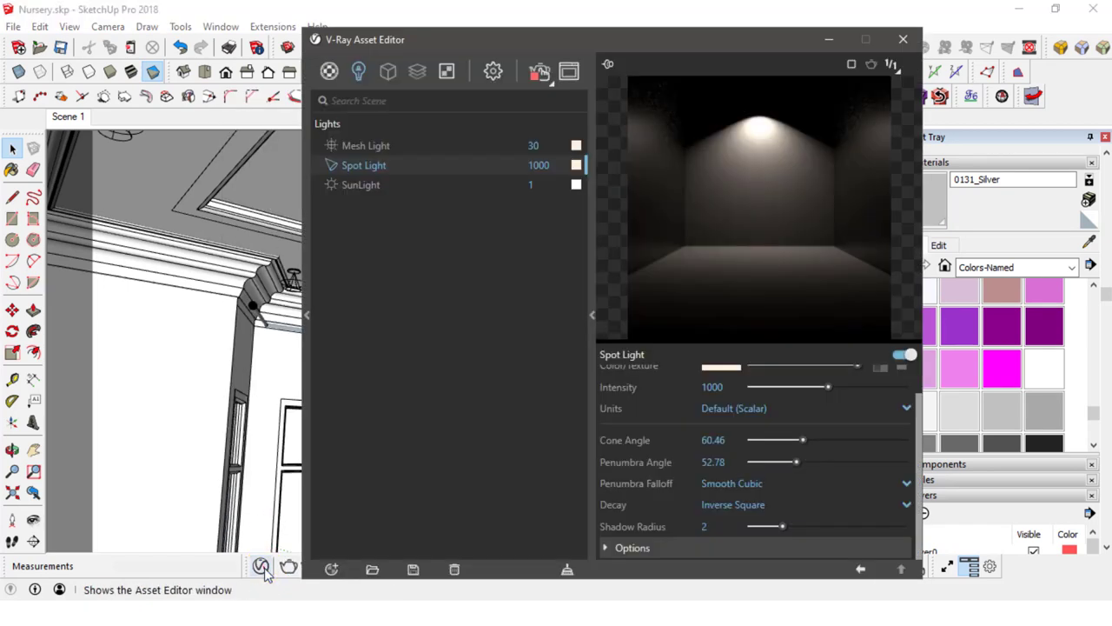
Turn off interactive rendering and start a full production render.
{"action": "left_click", "coordinate": [494, 71]}
{"action": "left_click", "coordinate": [383, 236]}
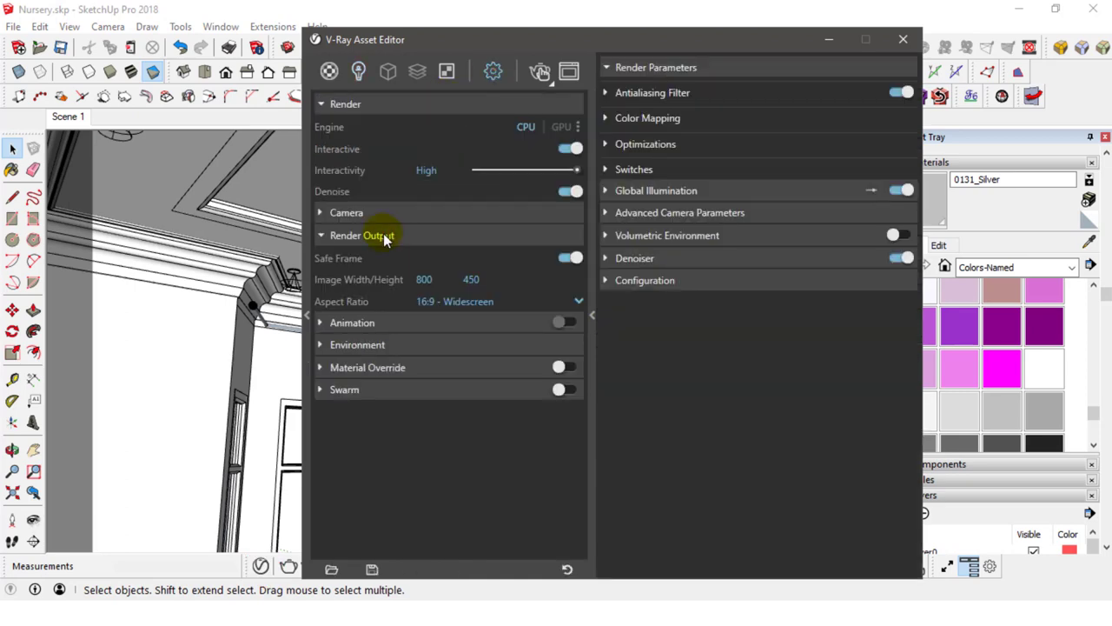
{"action": "left_click", "coordinate": [569, 149]}
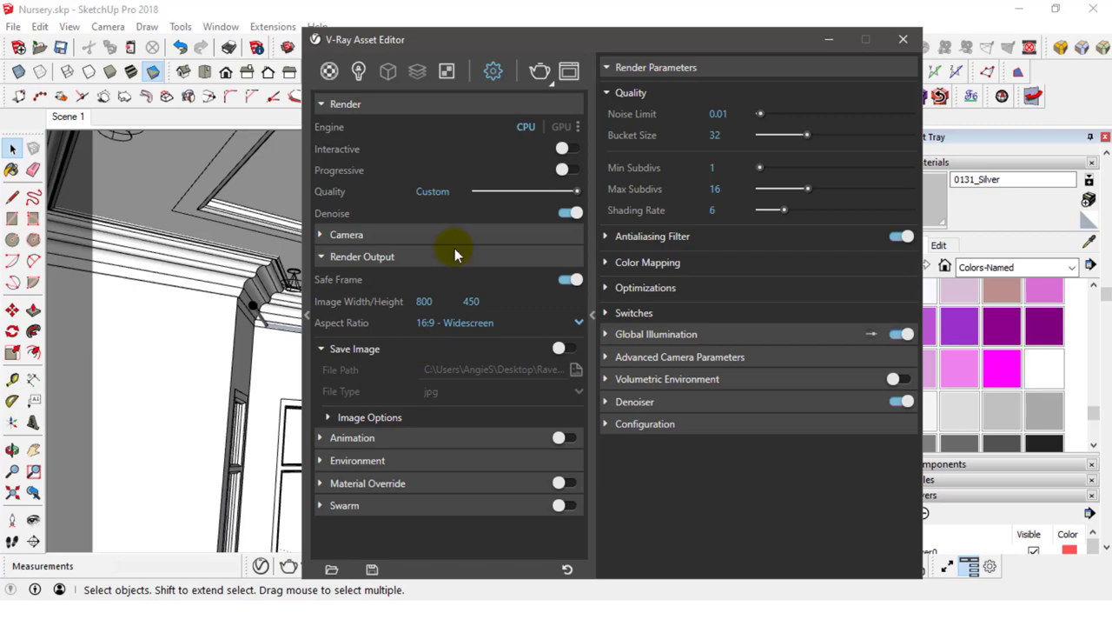
{"action": "left_click", "coordinate": [539, 72]}
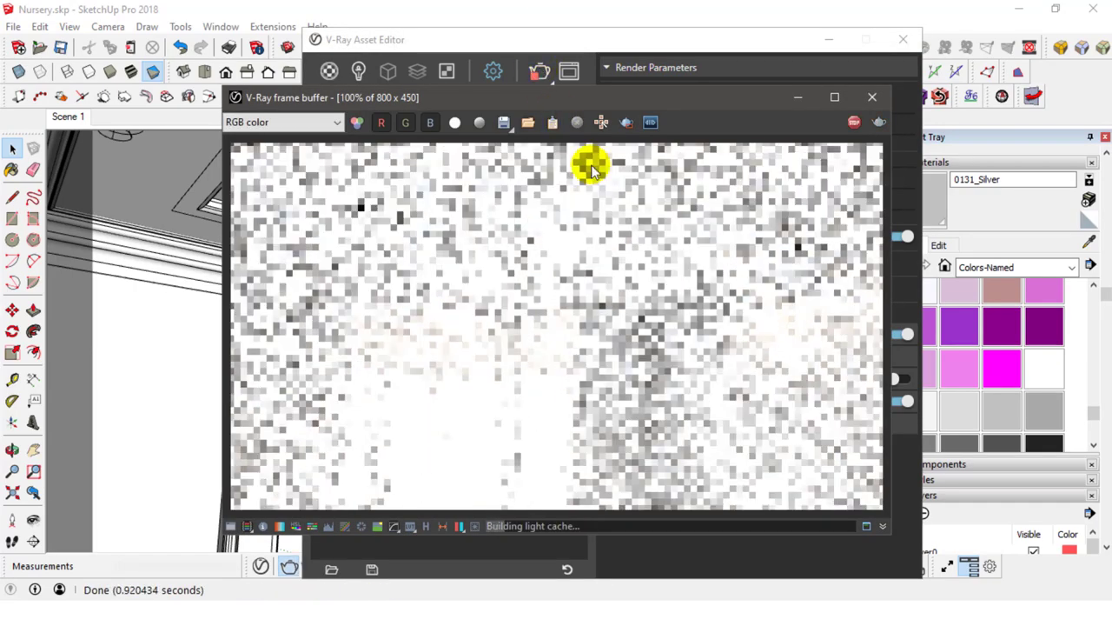
Lower Highlight Burn to 0.00 in the render's correction layers.
{"action": "left_click_drag", "start_coordinate": [614, 99], "coordinate": [546, 127]}
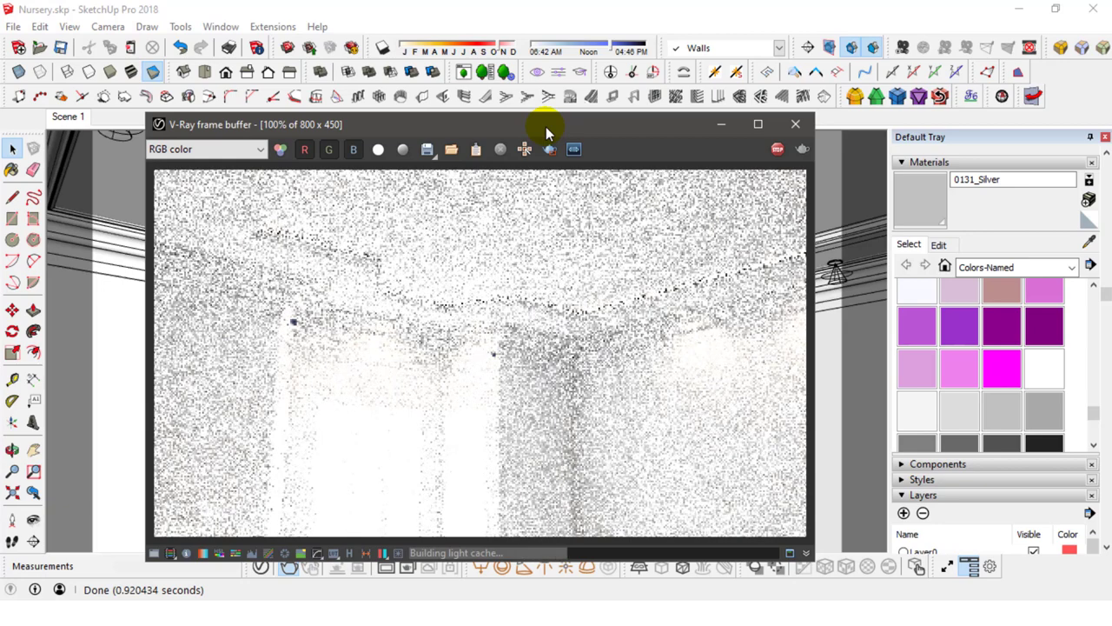
{"action": "left_click", "coordinate": [162, 558]}
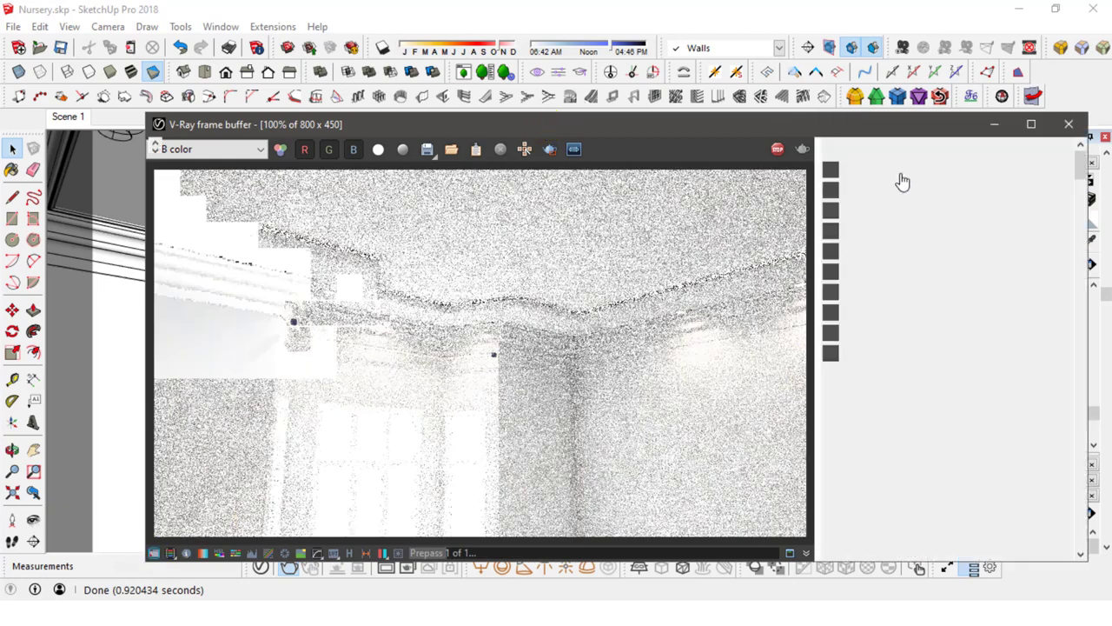
{"action": "left_click_drag", "start_coordinate": [1044, 238], "coordinate": [804, 240]}
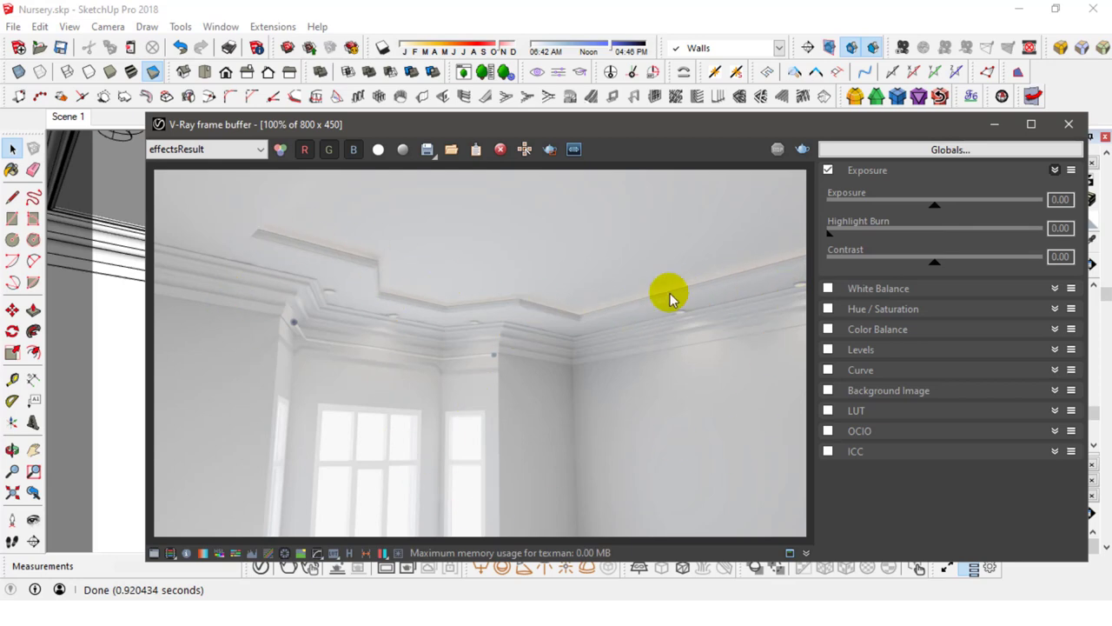
Close the render window, orbit to the window wall and enter the curtain rod group.
{"action": "left_click", "coordinate": [1069, 124]}
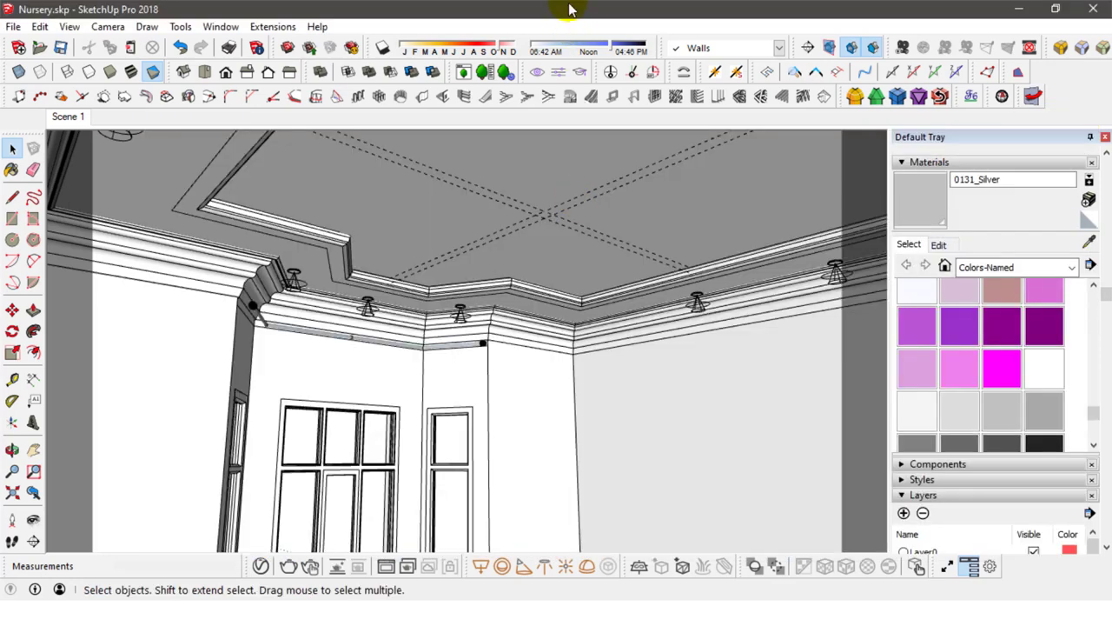
{"action": "left_click", "coordinate": [35, 519]}
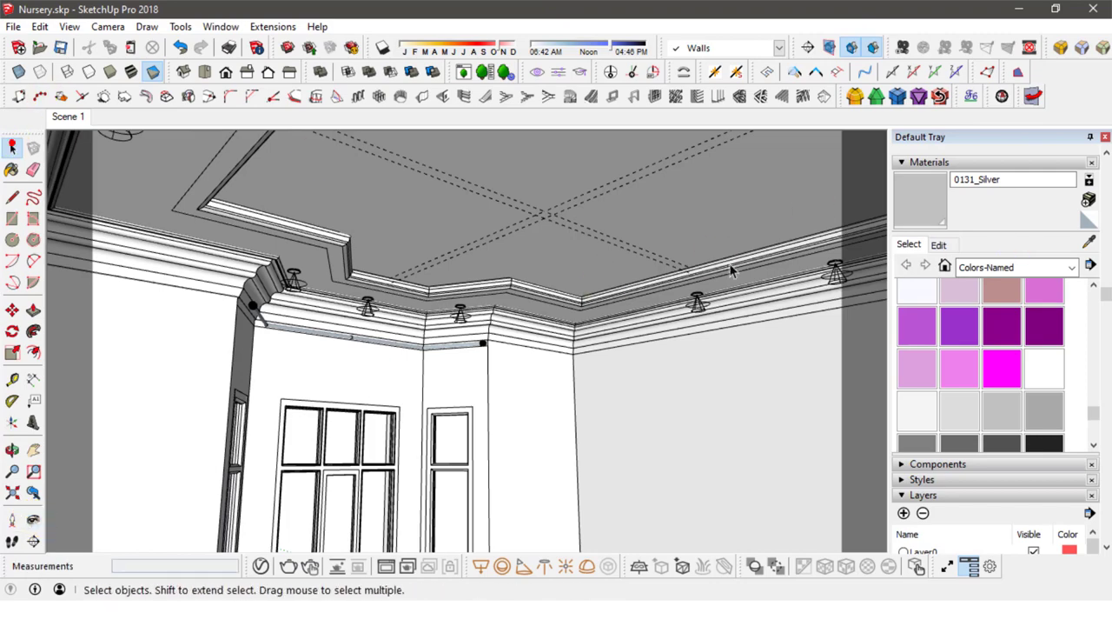
{"action": "right_click", "coordinate": [569, 249]}
{"action": "mouse_move", "coordinate": [568, 248]}
{"action": "middle_mouse_down"}
{"action": "mouse_move", "coordinate": [502, 229]}
{"action": "mouse_move", "coordinate": [330, 354]}
{"action": "mouse_move", "coordinate": [395, 295]}
{"action": "middle_mouse_up"}
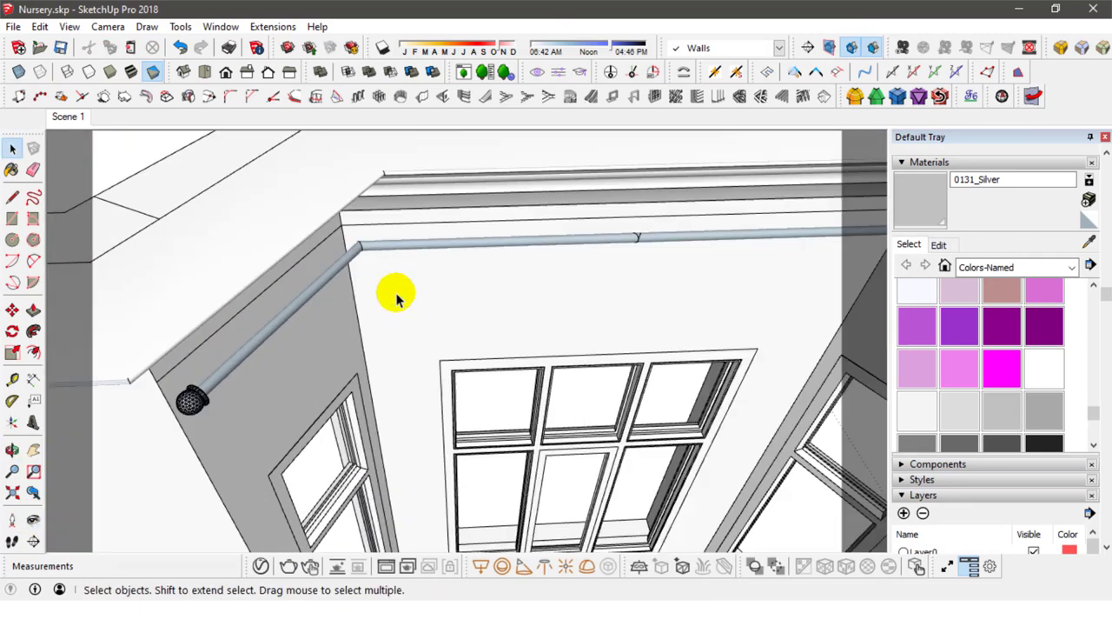
{"action": "double_click", "coordinate": [257, 355]}
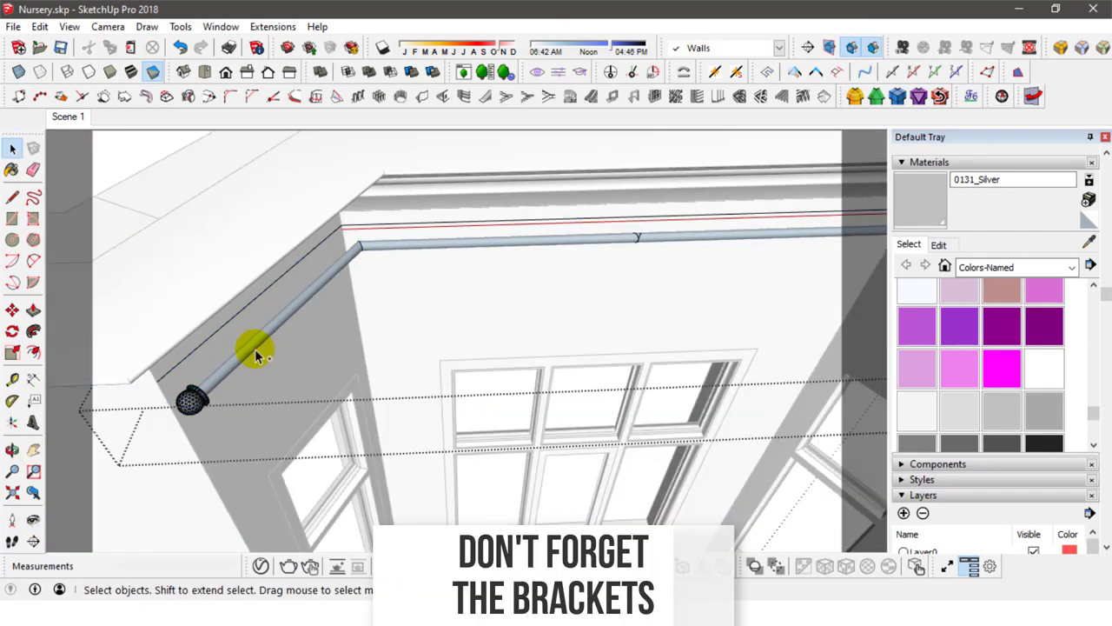
Place the pasted bracket on the wall and lift it up to the rod end.
{"action": "left_click", "coordinate": [433, 300]}
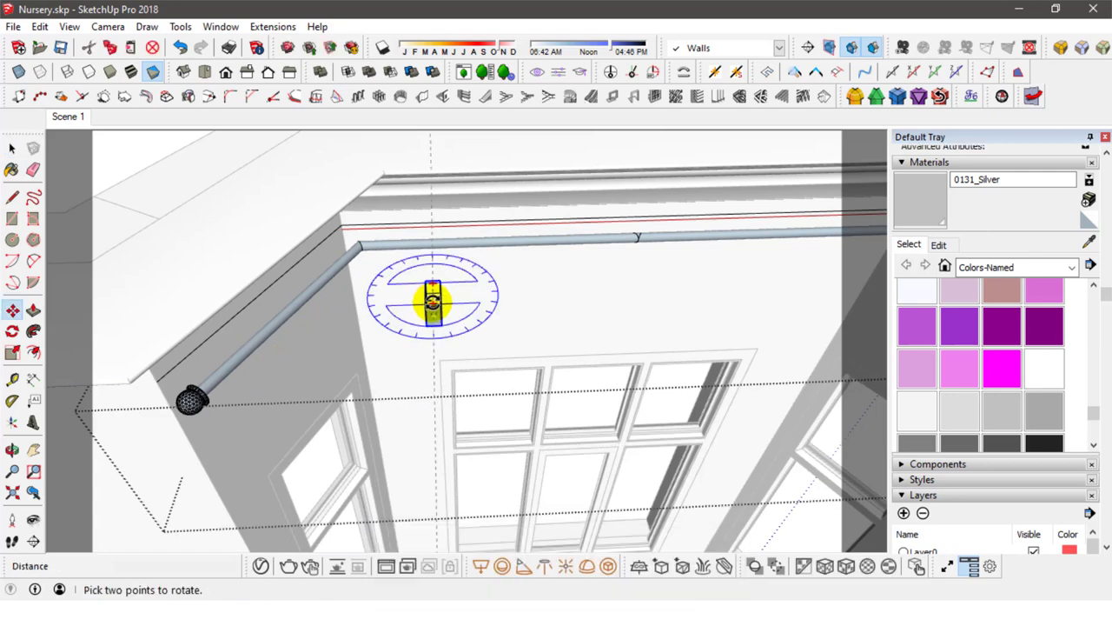
{"action": "mouse_move", "coordinate": [434, 259]}
{"action": "middle_mouse_down"}
{"action": "mouse_move", "coordinate": [368, 193]}
{"action": "mouse_move", "coordinate": [457, 414]}
{"action": "mouse_move", "coordinate": [376, 360]}
{"action": "middle_mouse_up"}
{"action": "left_click", "coordinate": [372, 374]}
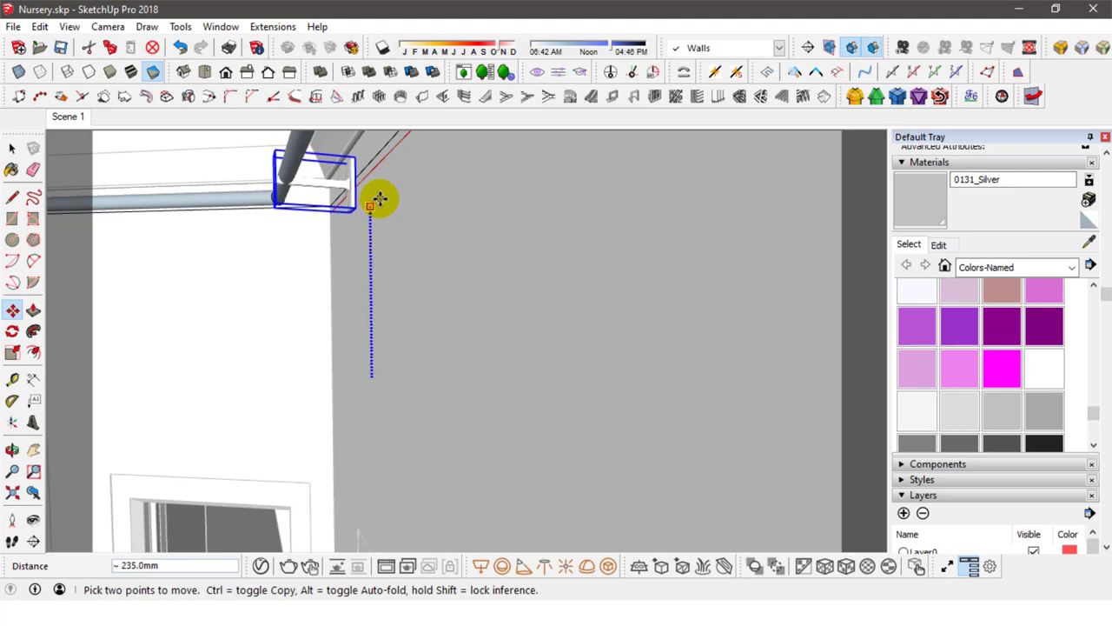
{"action": "mouse_move", "coordinate": [380, 191]}
{"action": "middle_mouse_down"}
{"action": "mouse_move", "coordinate": [377, 249]}
{"action": "mouse_move", "coordinate": [641, 322]}
{"action": "middle_mouse_up"}
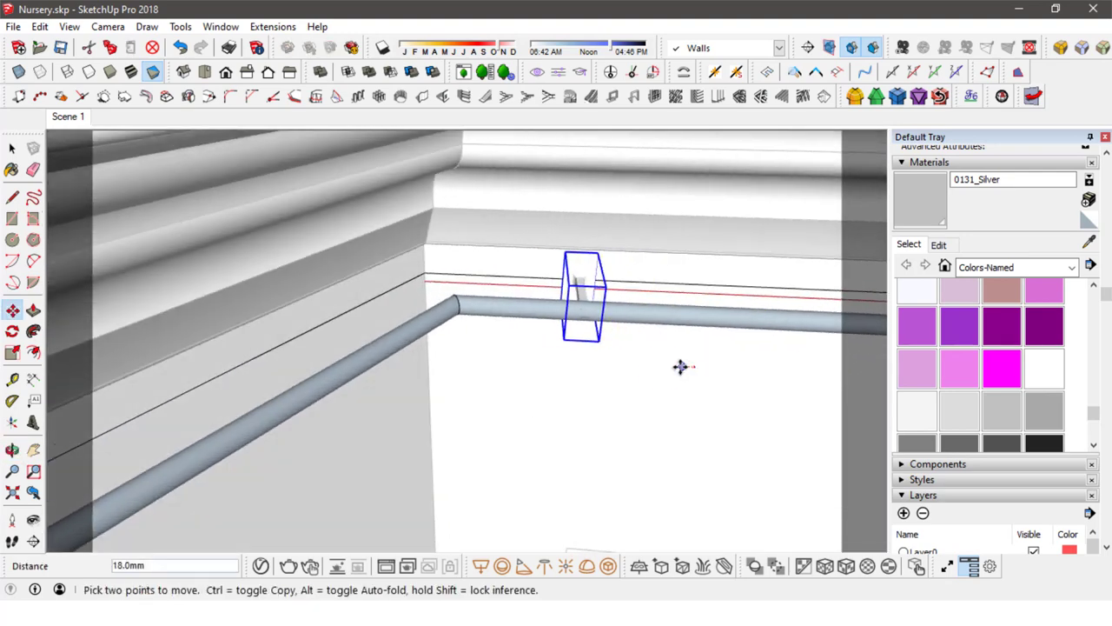
{"action": "mouse_move", "coordinate": [583, 369]}
{"action": "middle_mouse_down"}
{"action": "mouse_move", "coordinate": [564, 355]}
{"action": "mouse_move", "coordinate": [360, 325]}
{"action": "mouse_move", "coordinate": [751, 359]}
{"action": "mouse_move", "coordinate": [572, 339]}
{"action": "mouse_move", "coordinate": [529, 371]}
{"action": "mouse_move", "coordinate": [524, 249]}
{"action": "mouse_move", "coordinate": [575, 238]}
{"action": "middle_mouse_up"}
{"action": "scroll", "coordinate": [575, 338], "scroll_direction": "down", "scroll_amount": 3}
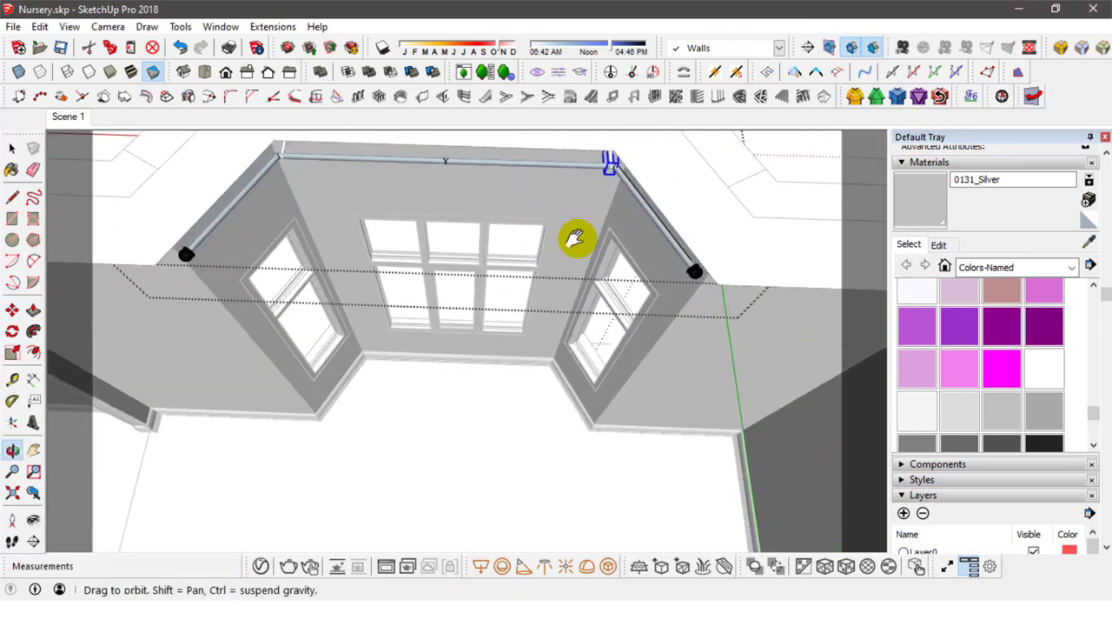
Copy the bracket to the rod corner and raise it to the rod's end.
{"action": "key", "text": "ctrl"}
{"action": "left_click", "coordinate": [539, 380]}
{"action": "left_click", "coordinate": [623, 349]}
{"action": "key", "text": "q"}
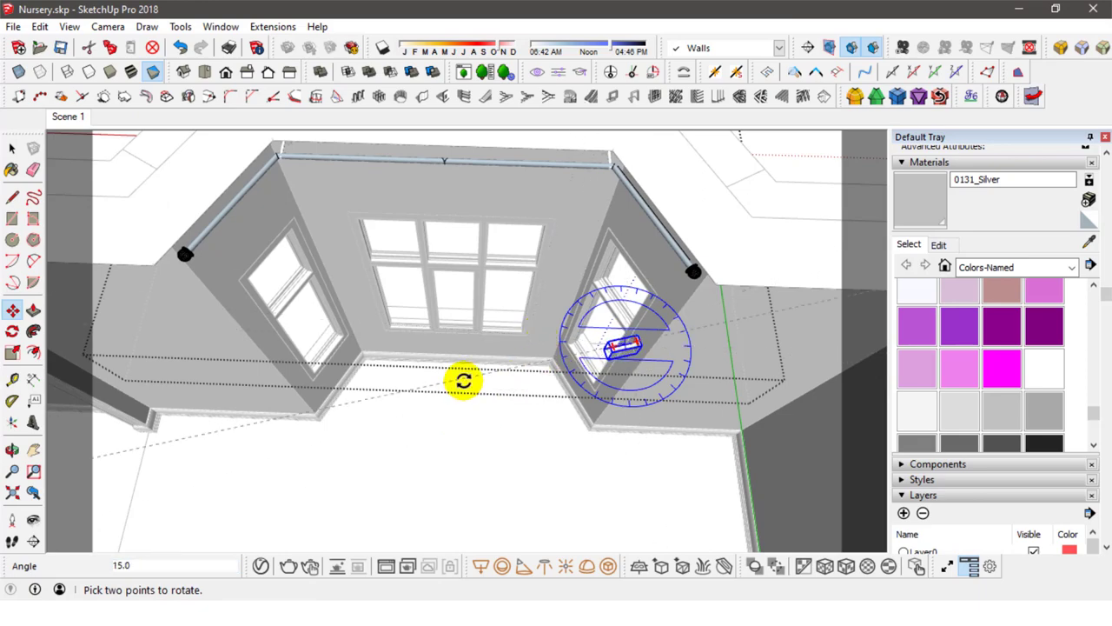
{"action": "key", "text": "m"}
{"action": "scroll", "coordinate": [620, 390], "scroll_direction": "up", "scroll_amount": 3}
{"action": "mouse_move", "coordinate": [620, 390]}
{"action": "middle_mouse_down"}
{"action": "mouse_move", "coordinate": [665, 278]}
{"action": "mouse_move", "coordinate": [603, 266]}
{"action": "mouse_move", "coordinate": [366, 308]}
{"action": "middle_mouse_up"}
{"action": "scroll", "coordinate": [630, 245], "scroll_direction": "up", "scroll_amount": 3}
{"action": "left_click", "coordinate": [223, 331]}
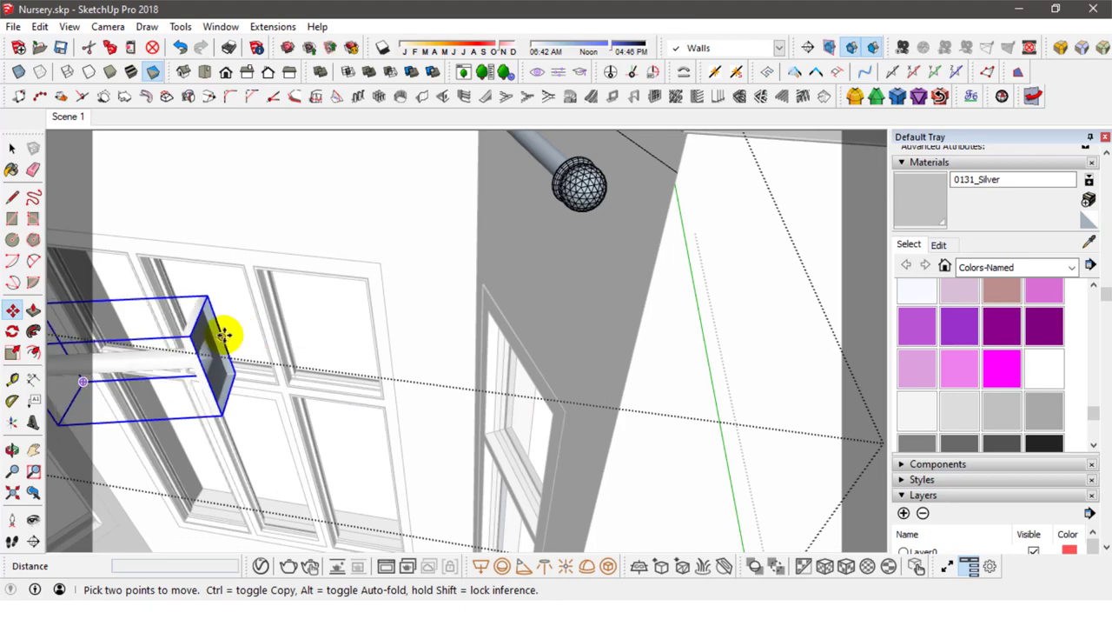
{"action": "left_click", "coordinate": [663, 168]}
Rotate that bracket 30 degrees around the rod and shift it into place.
{"action": "middle_click_drag", "start_coordinate": [663, 167], "coordinate": [802, 372]}
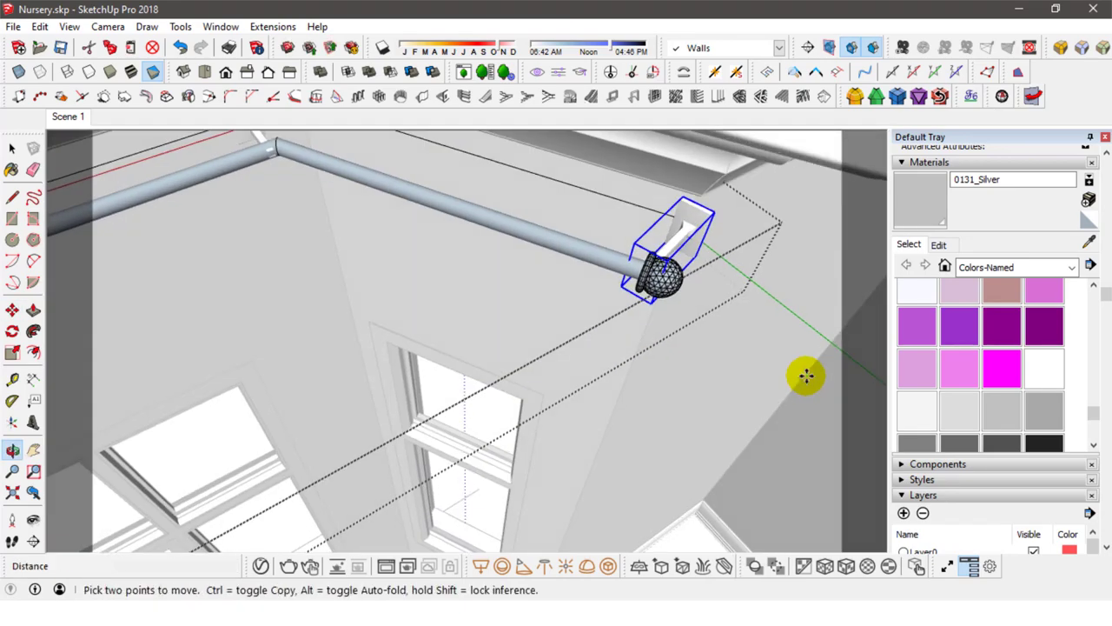
{"action": "key", "text": "q"}
{"action": "left_click", "coordinate": [669, 230]}
{"action": "type", "text": "30"}
{"action": "key", "text": "Return"}
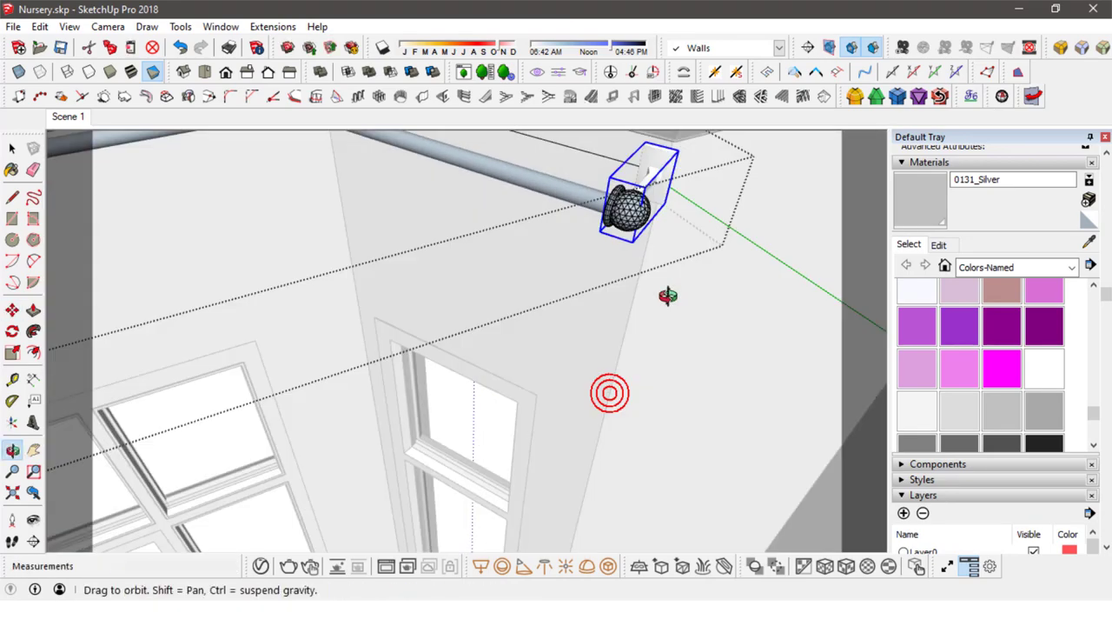
{"action": "middle_click_drag", "start_coordinate": [609, 393], "coordinate": [547, 304]}
{"action": "key", "text": "m"}
{"action": "mouse_move", "coordinate": [712, 266]}
{"action": "middle_mouse_down"}
{"action": "mouse_move", "coordinate": [528, 324]}
{"action": "mouse_move", "coordinate": [519, 362]}
{"action": "middle_mouse_up"}
{"action": "left_click", "coordinate": [489, 357]}
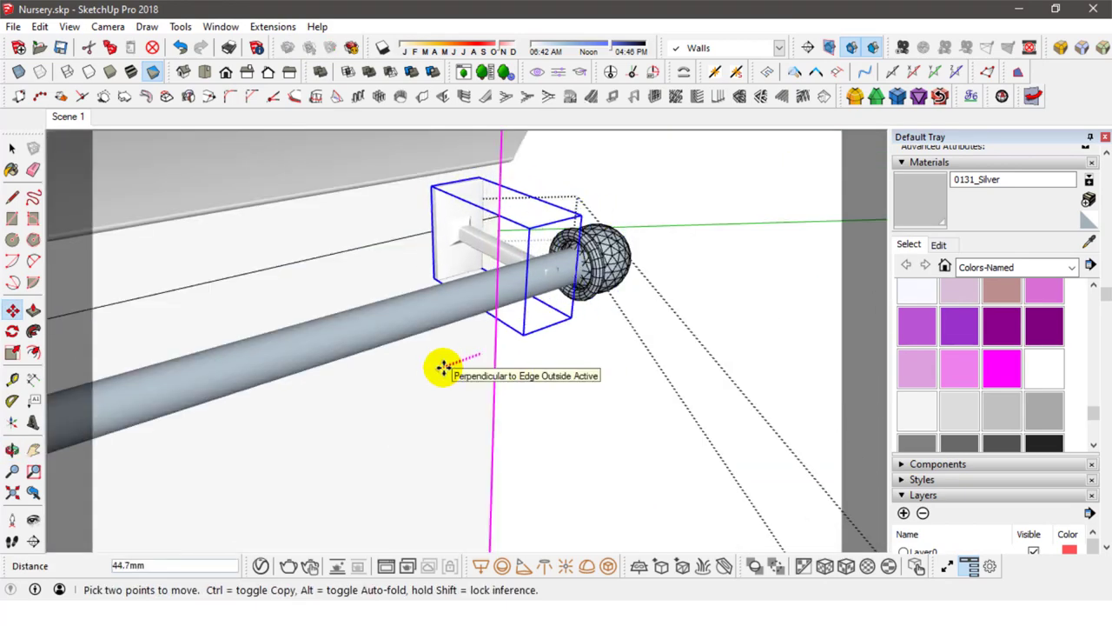
Copy a bracket to the other rod end and rotate it 90 degrees.
{"action": "scroll", "coordinate": [504, 364], "scroll_direction": "down", "scroll_amount": 5}
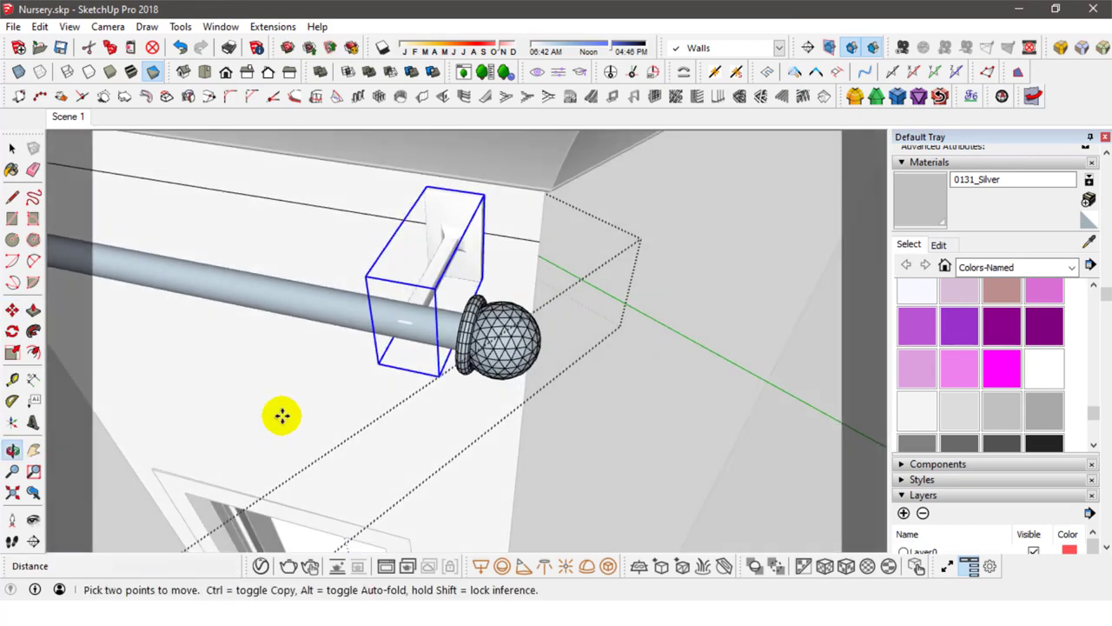
{"action": "mouse_move", "coordinate": [280, 415]}
{"action": "middle_mouse_down"}
{"action": "mouse_move", "coordinate": [484, 410]}
{"action": "mouse_move", "coordinate": [481, 430]}
{"action": "middle_mouse_up"}
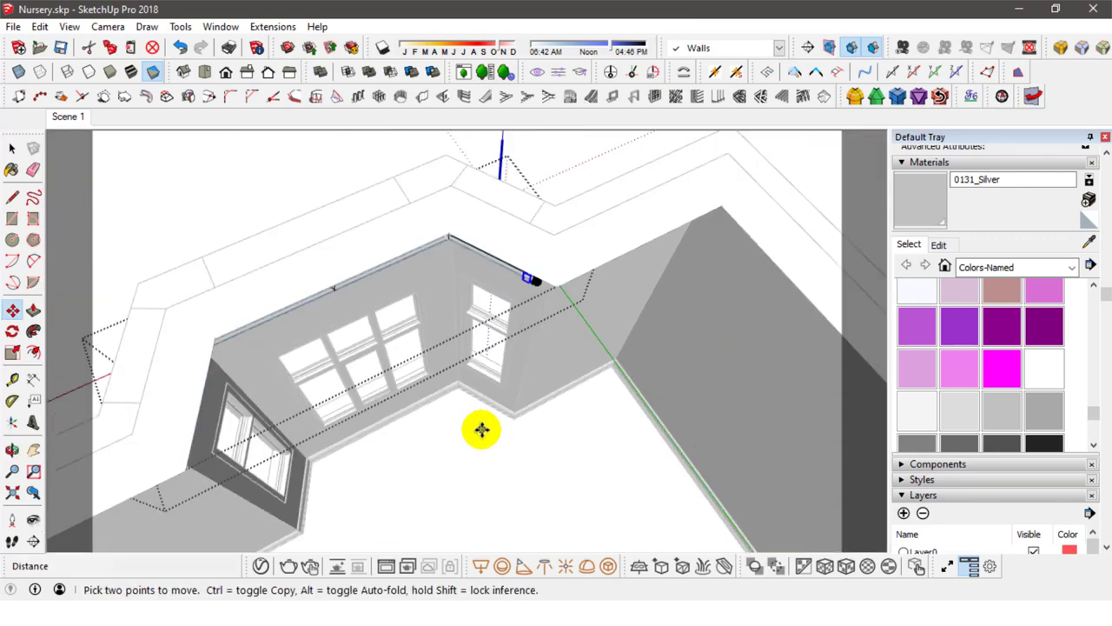
{"action": "left_click", "coordinate": [413, 476]}
{"action": "scroll", "coordinate": [278, 390], "scroll_direction": "up", "scroll_amount": 5}
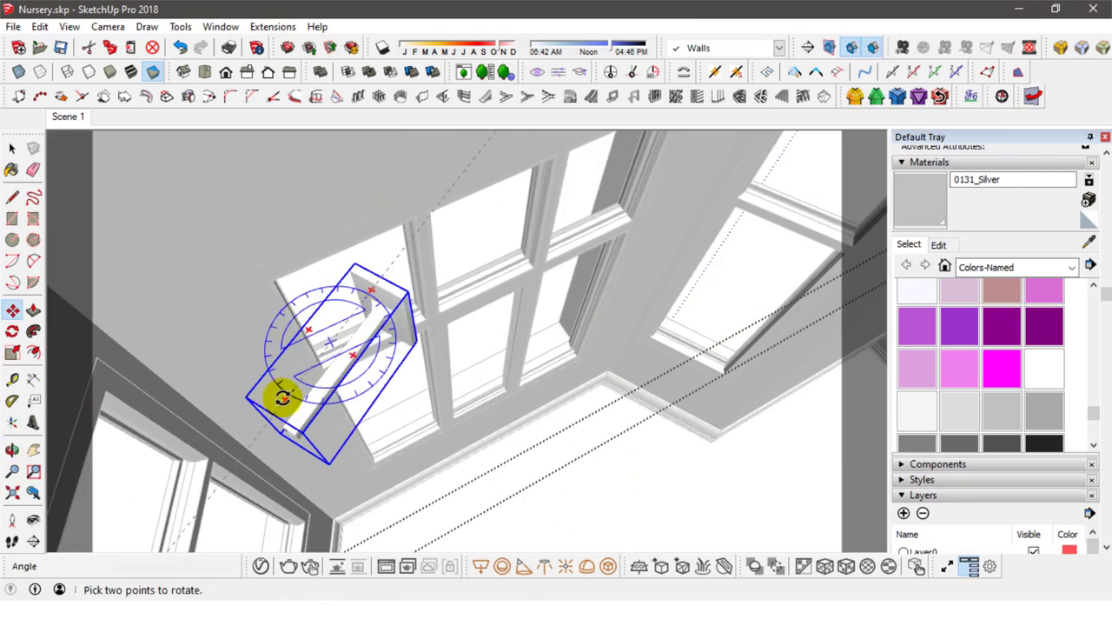
{"action": "left_click", "coordinate": [281, 390]}
{"action": "left_click", "coordinate": [377, 437]}
{"action": "left_click", "coordinate": [366, 399]}
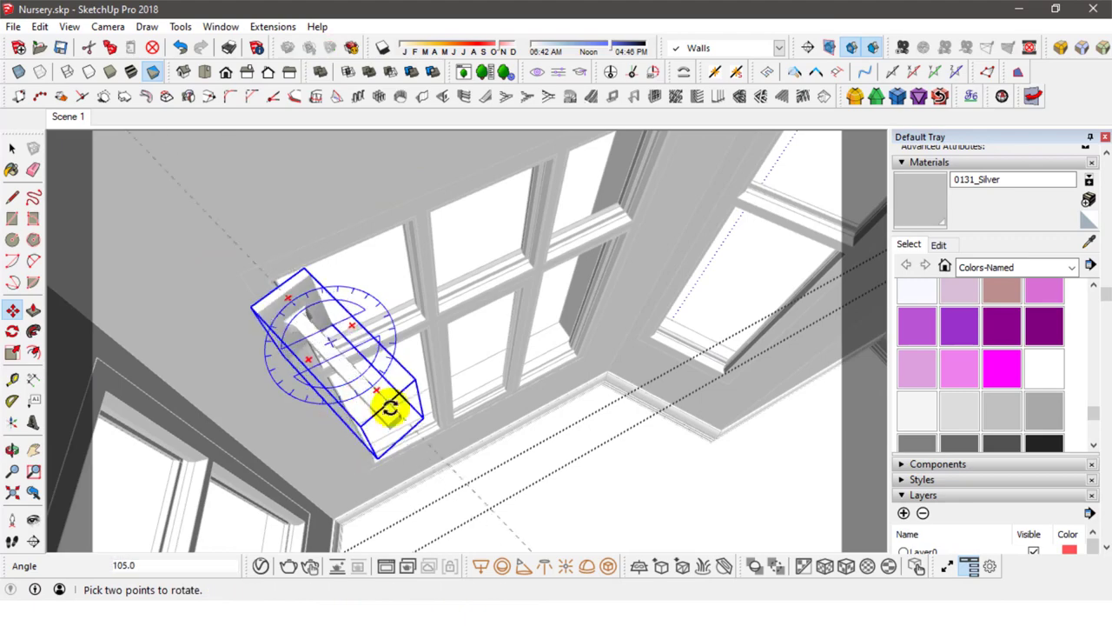
{"action": "left_click", "coordinate": [330, 391]}
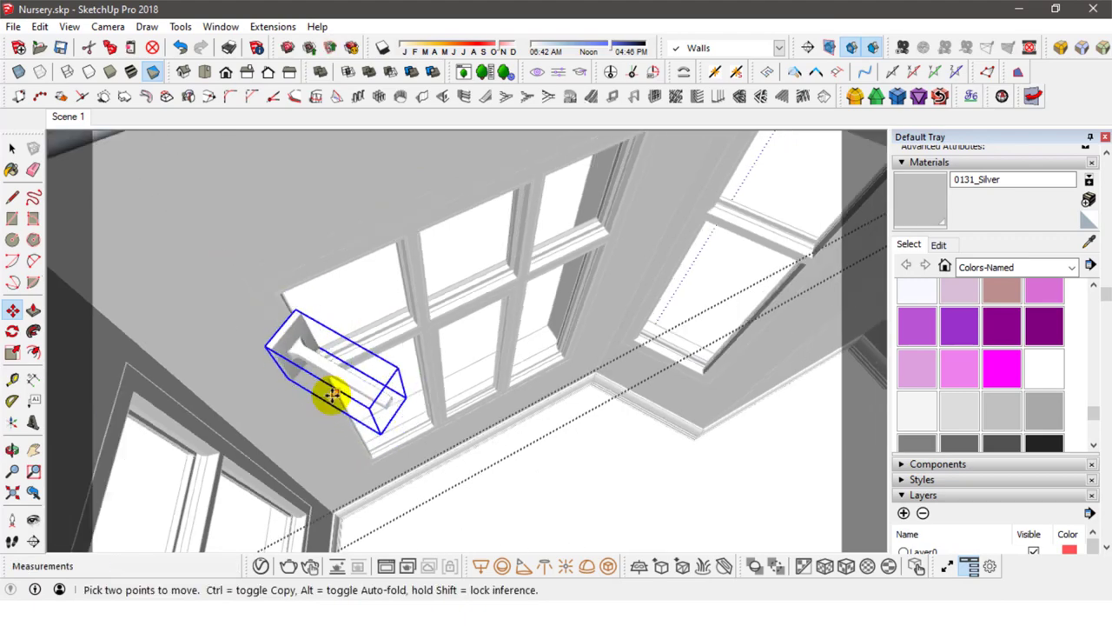
Turn the second bracket to 135 degrees and lift it onto the rod.
{"action": "middle_click_drag", "start_coordinate": [330, 392], "coordinate": [310, 379]}
{"action": "left_click", "coordinate": [319, 349]}
{"action": "mouse_move", "coordinate": [281, 300]}
{"action": "middle_mouse_down"}
{"action": "mouse_move", "coordinate": [516, 352]}
{"action": "mouse_move", "coordinate": [489, 251]}
{"action": "middle_mouse_up"}
{"action": "left_click", "coordinate": [351, 299]}
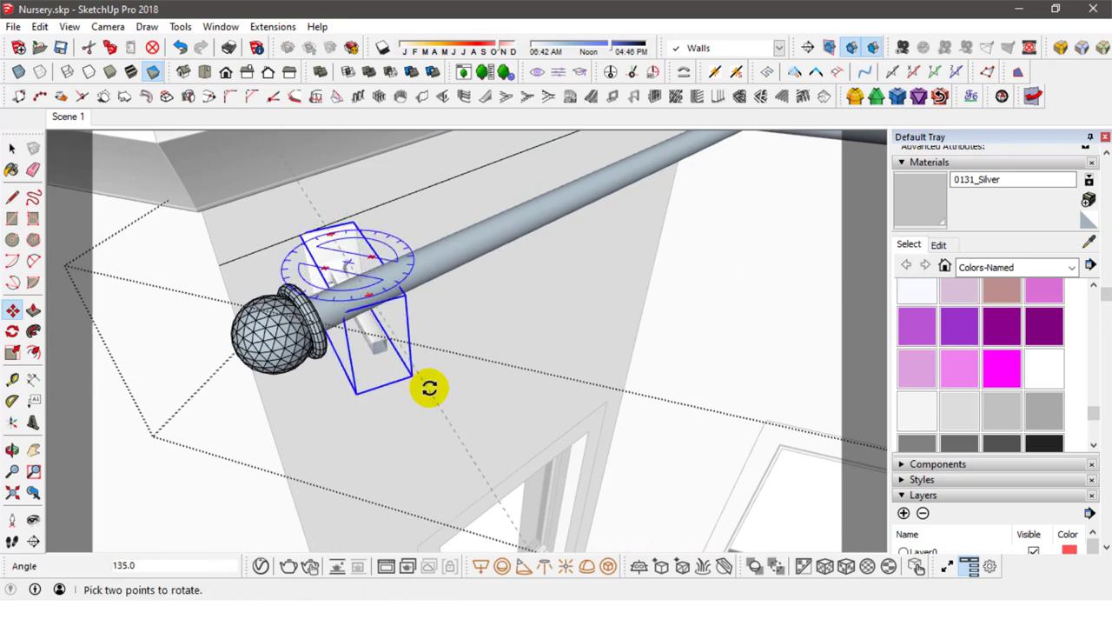
{"action": "left_click", "coordinate": [487, 364]}
{"action": "mouse_move", "coordinate": [442, 385]}
{"action": "middle_mouse_down"}
{"action": "mouse_move", "coordinate": [509, 348]}
{"action": "mouse_move", "coordinate": [281, 359]}
{"action": "mouse_move", "coordinate": [494, 308]}
{"action": "mouse_move", "coordinate": [460, 305]}
{"action": "mouse_move", "coordinate": [752, 268]}
{"action": "mouse_move", "coordinate": [529, 270]}
{"action": "mouse_move", "coordinate": [391, 252]}
{"action": "middle_mouse_up"}
{"action": "left_click", "coordinate": [512, 329]}
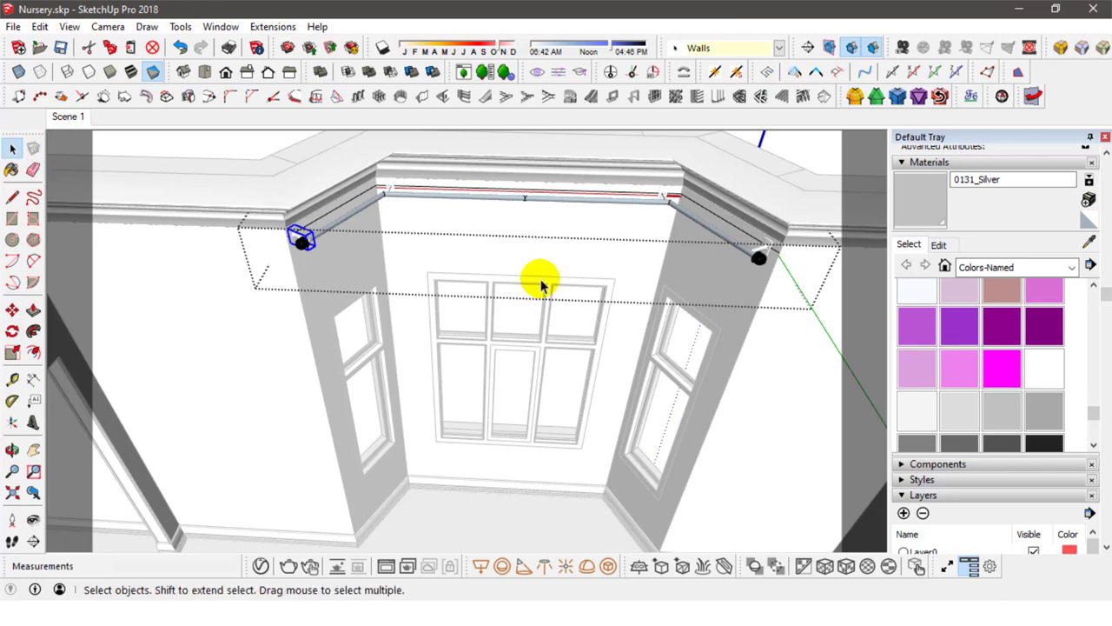
{"action": "mouse_move", "coordinate": [539, 284]}
{"action": "middle_mouse_down"}
{"action": "mouse_move", "coordinate": [409, 273]}
{"action": "mouse_move", "coordinate": [385, 368]}
{"action": "mouse_move", "coordinate": [484, 335]}
{"action": "mouse_move", "coordinate": [504, 350]}
{"action": "mouse_move", "coordinate": [470, 382]}
{"action": "middle_mouse_up"}
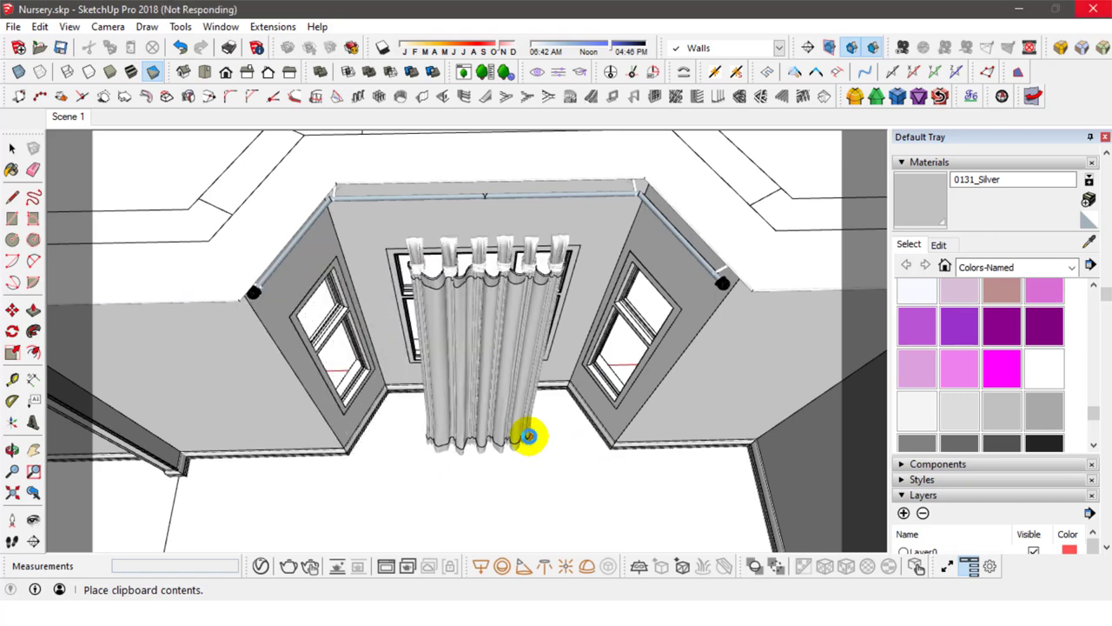
Place the pasted curtain in the bay and scale it down to 0.94.
{"action": "left_click", "coordinate": [528, 436]}
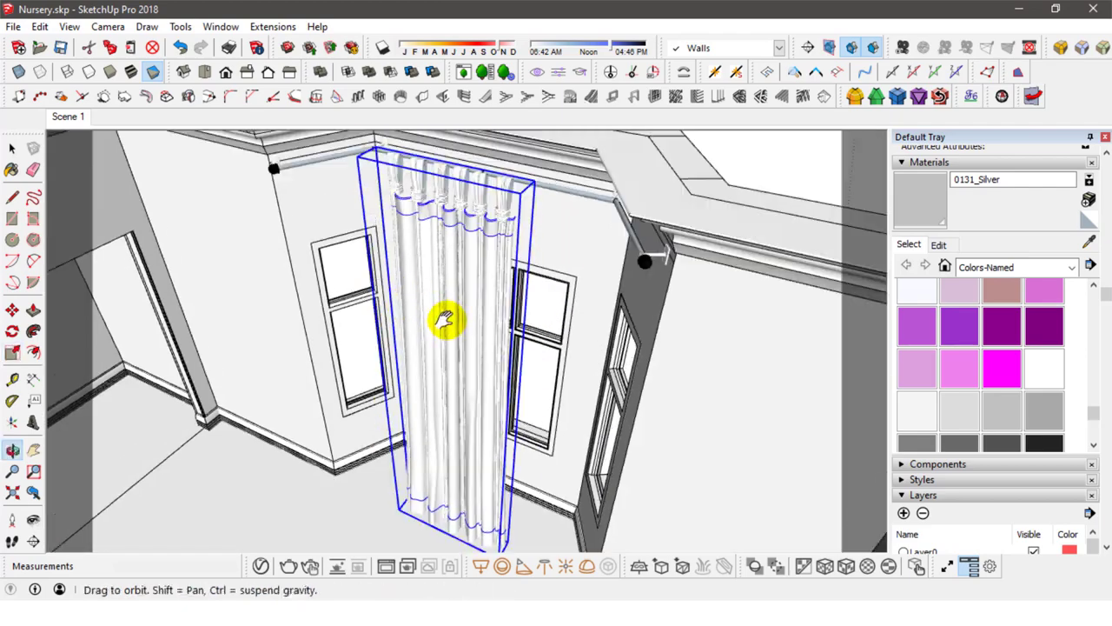
{"action": "left_click_drag", "start_coordinate": [544, 388], "coordinate": [442, 330]}
{"action": "key", "text": "s"}
{"action": "left_click", "coordinate": [432, 170]}
{"action": "left_click", "coordinate": [509, 180]}
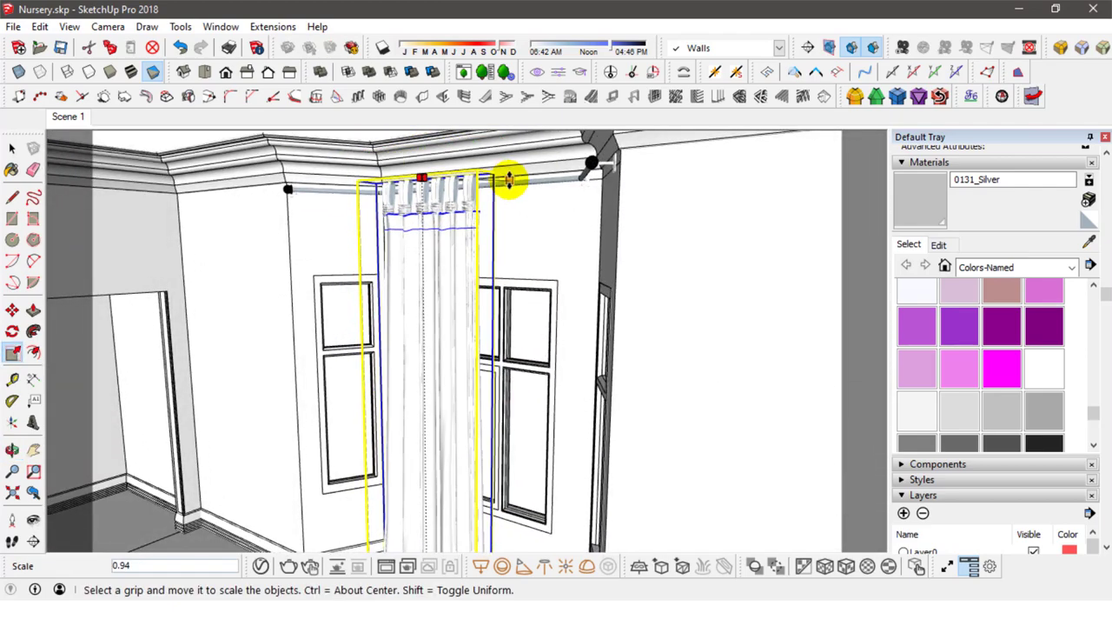
{"action": "mouse_move", "coordinate": [282, 174]}
{"action": "middle_mouse_down"}
{"action": "mouse_move", "coordinate": [469, 413]}
{"action": "mouse_move", "coordinate": [487, 486]}
{"action": "middle_mouse_up"}
Move the curtain onto the rod, finishing with a 5 mm offset.
{"action": "left_click", "coordinate": [24, 343]}
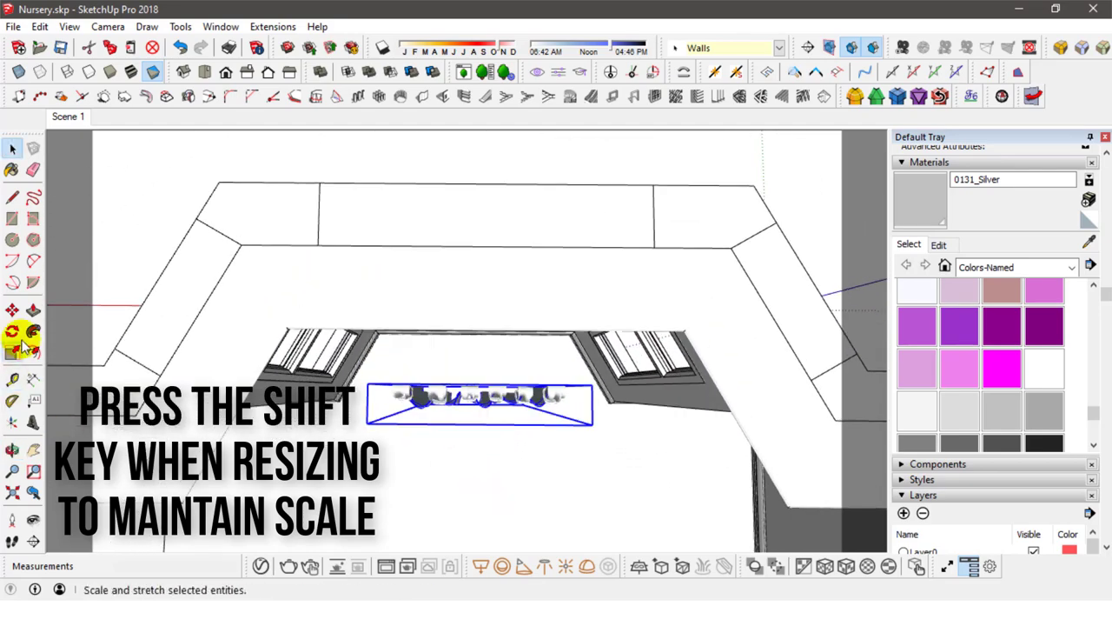
{"action": "left_click_drag", "start_coordinate": [550, 480], "coordinate": [572, 463]}
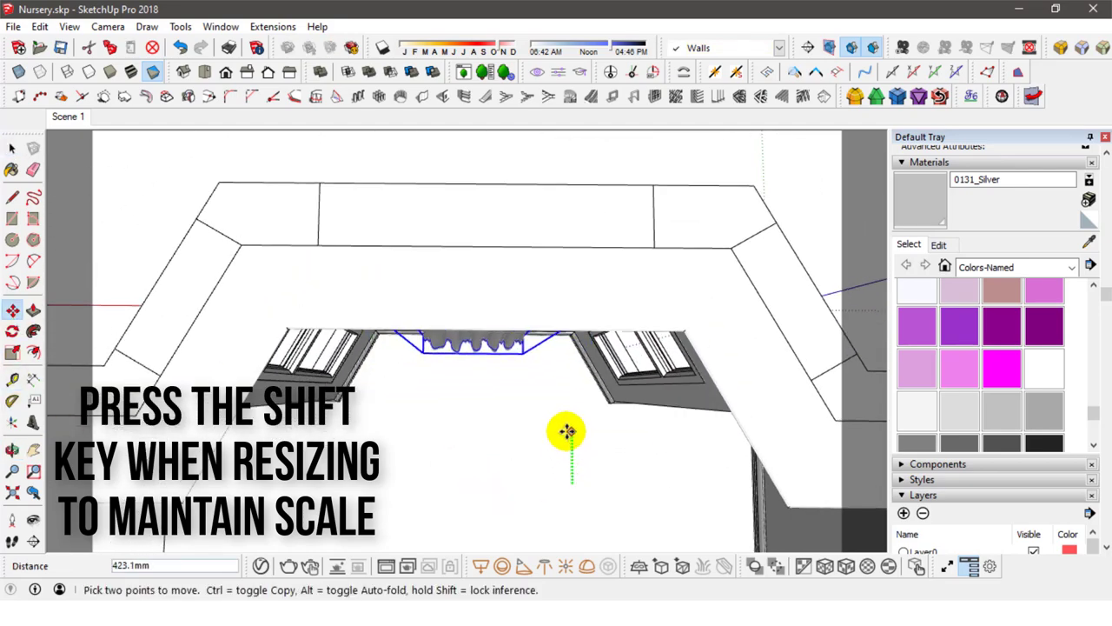
{"action": "mouse_move", "coordinate": [560, 445]}
{"action": "middle_mouse_down"}
{"action": "mouse_move", "coordinate": [556, 500]}
{"action": "mouse_move", "coordinate": [542, 474]}
{"action": "middle_mouse_up"}
{"action": "left_click", "coordinate": [539, 476]}
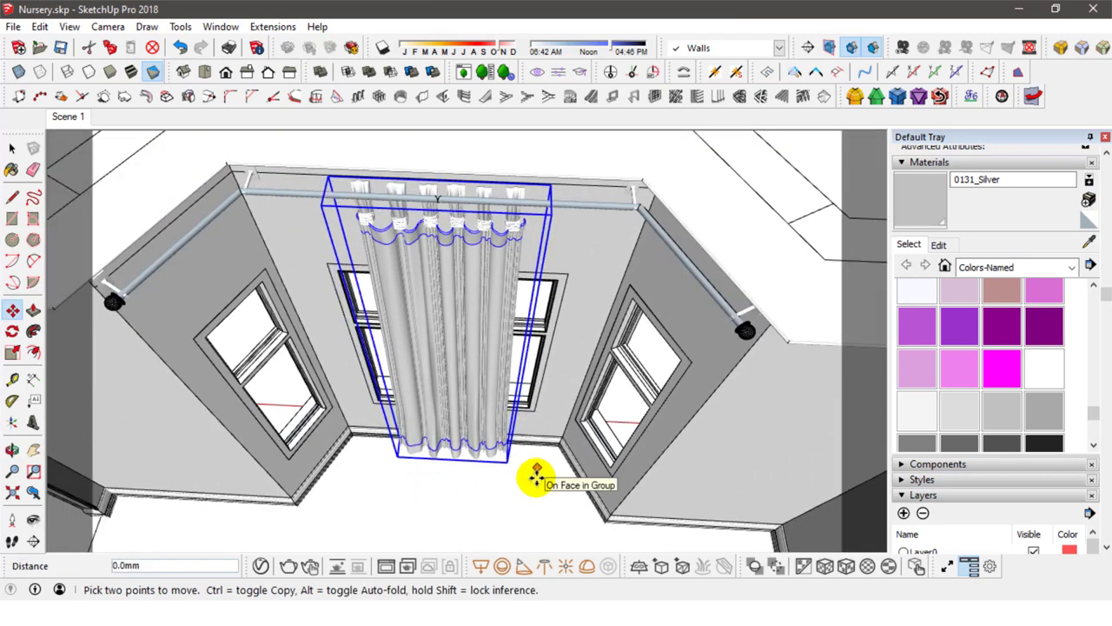
{"action": "scroll", "coordinate": [522, 223], "scroll_direction": "up", "scroll_amount": 5}
{"action": "middle_click_drag", "start_coordinate": [522, 224], "coordinate": [497, 256]}
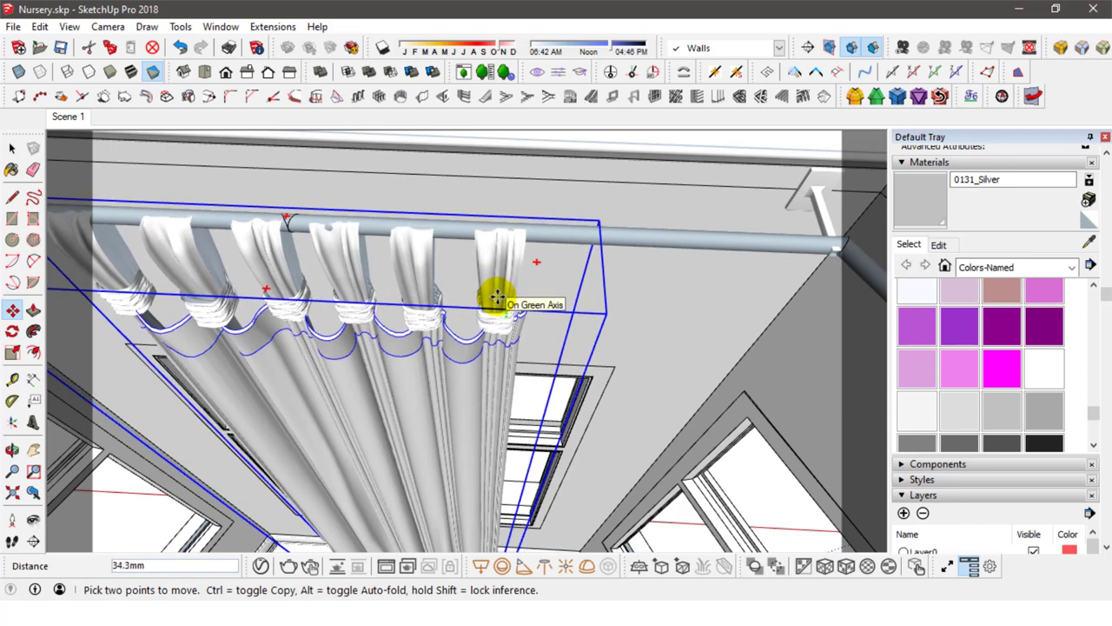
{"action": "mouse_move", "coordinate": [500, 308]}
{"action": "middle_mouse_down"}
{"action": "mouse_move", "coordinate": [405, 310]}
{"action": "mouse_move", "coordinate": [402, 253]}
{"action": "middle_mouse_up"}
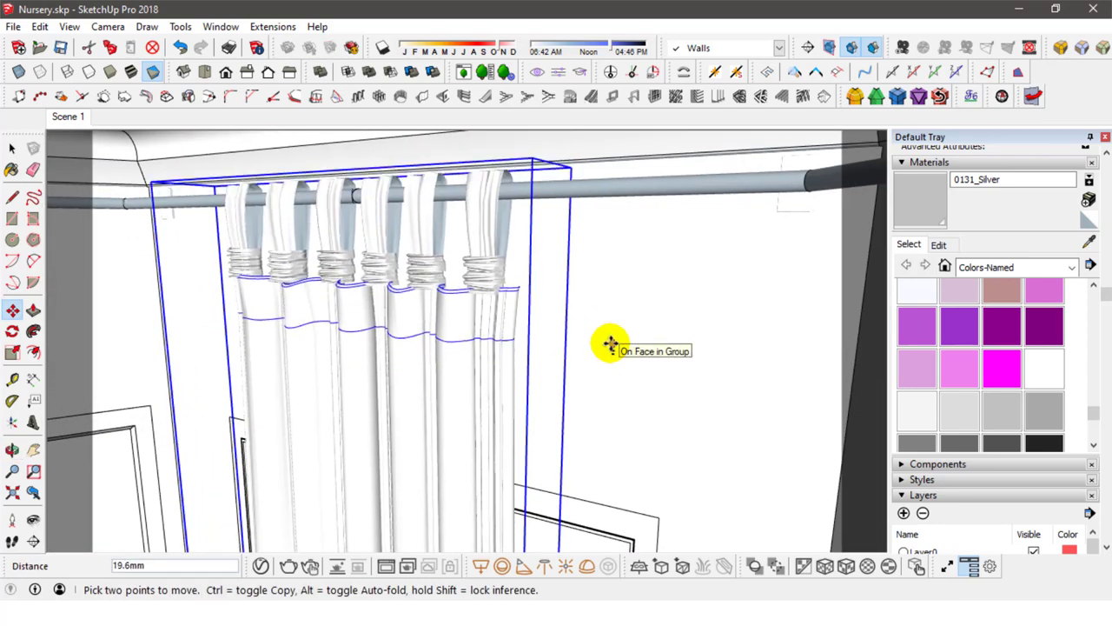
{"action": "type", "text": "5"}
{"action": "key", "text": "Return"}
Begin a Ctrl-copy of the curtain along the rod.
{"action": "mouse_move", "coordinate": [611, 335]}
{"action": "middle_mouse_down"}
{"action": "mouse_move", "coordinate": [412, 383]}
{"action": "mouse_move", "coordinate": [527, 392]}
{"action": "mouse_move", "coordinate": [634, 325]}
{"action": "middle_mouse_up"}
{"action": "left_click", "coordinate": [630, 325]}
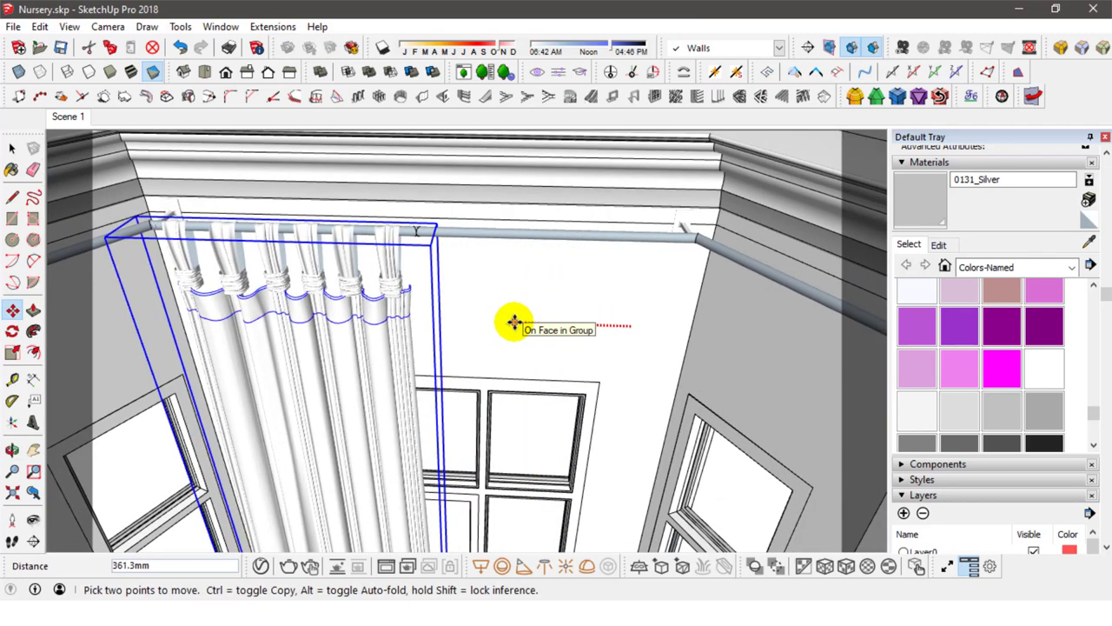
{"action": "key", "text": "ctrl"}
{"action": "left_click", "coordinate": [439, 278]}
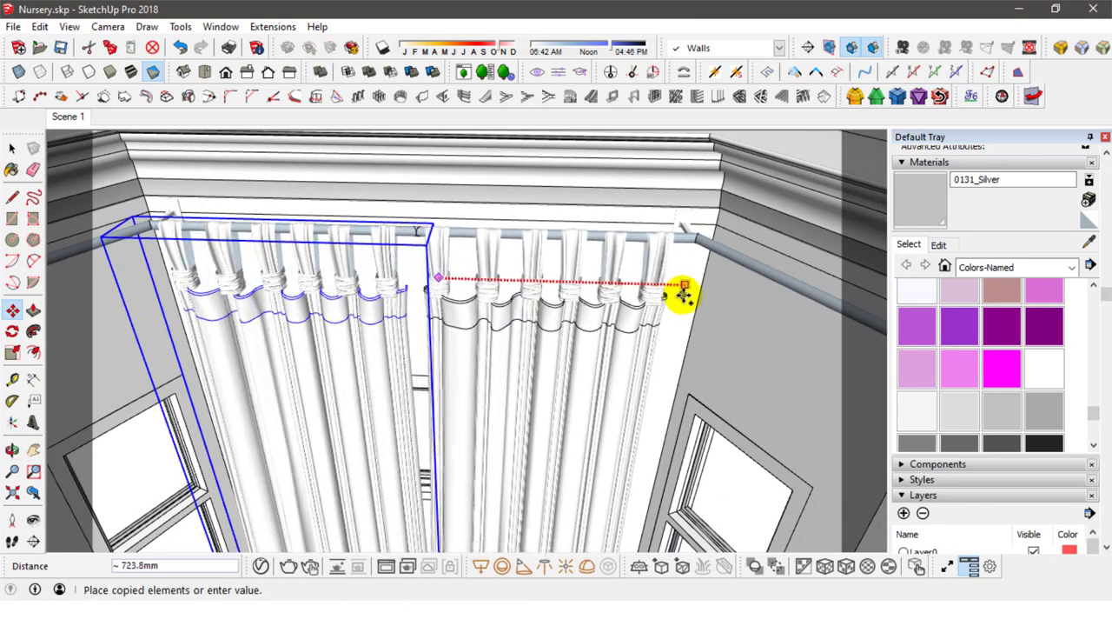
Place the curtain copy and drop it down toward the floor.
{"action": "left_click", "coordinate": [699, 289]}
{"action": "mouse_move", "coordinate": [699, 289]}
{"action": "middle_mouse_down"}
{"action": "mouse_move", "coordinate": [503, 426]}
{"action": "mouse_move", "coordinate": [509, 397]}
{"action": "mouse_move", "coordinate": [124, 211]}
{"action": "middle_mouse_up"}
{"action": "scroll", "coordinate": [412, 295], "scroll_direction": "down", "scroll_amount": 5}
{"action": "middle_click_drag", "start_coordinate": [484, 365], "coordinate": [490, 442]}
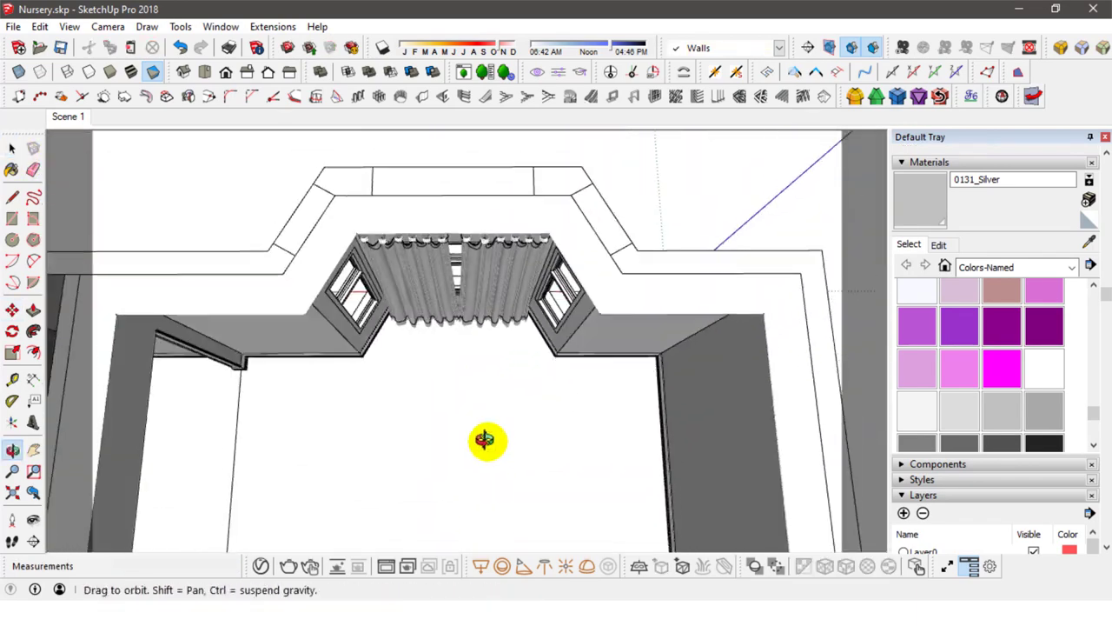
{"action": "scroll", "coordinate": [489, 442], "scroll_direction": "up", "scroll_amount": 2}
{"action": "left_click", "coordinate": [536, 398]}
{"action": "left_click", "coordinate": [512, 486]}
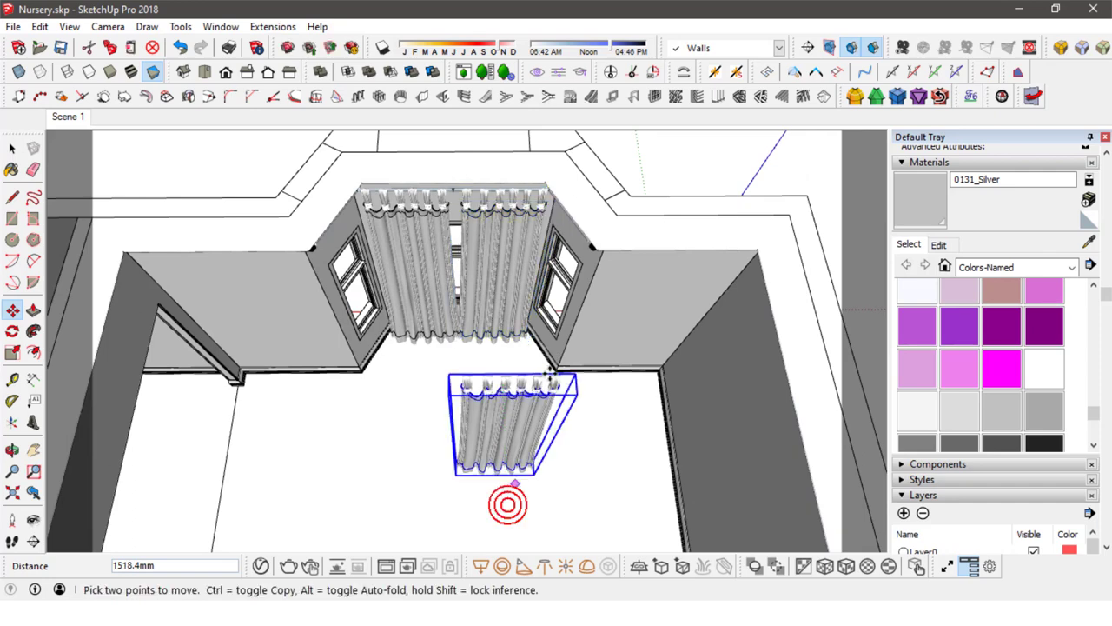
Rotate the curtain copy 90 degrees and push it against the bay's angled side wall.
{"action": "left_click", "coordinate": [514, 479]}
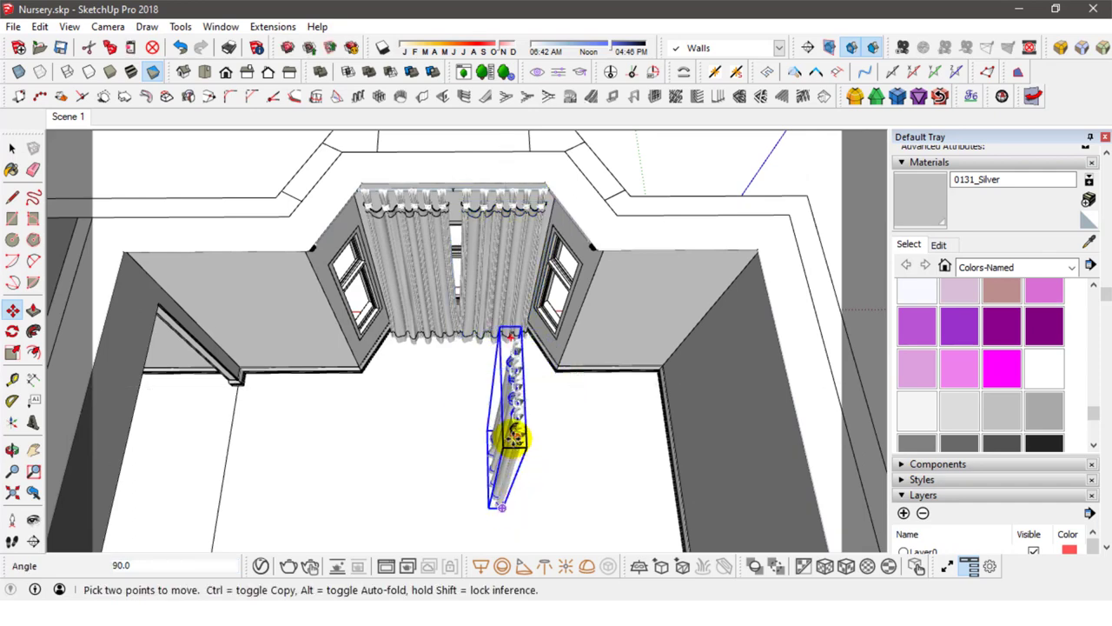
{"action": "left_click", "coordinate": [512, 436]}
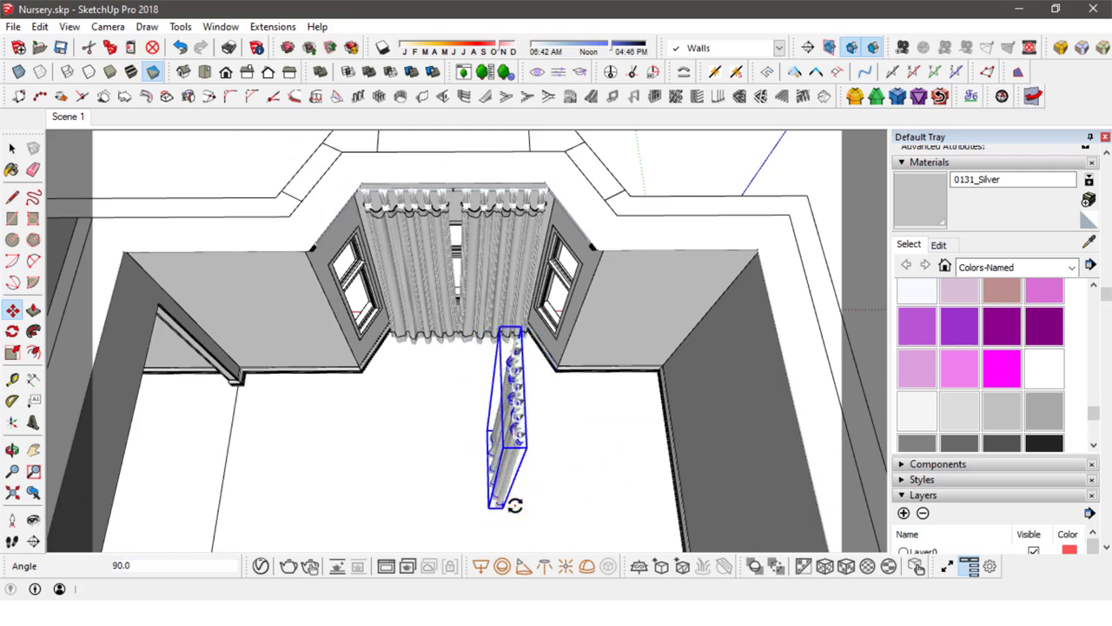
{"action": "middle_click_drag", "start_coordinate": [514, 504], "coordinate": [777, 546]}
{"action": "key", "text": "m"}
{"action": "left_click", "coordinate": [470, 356]}
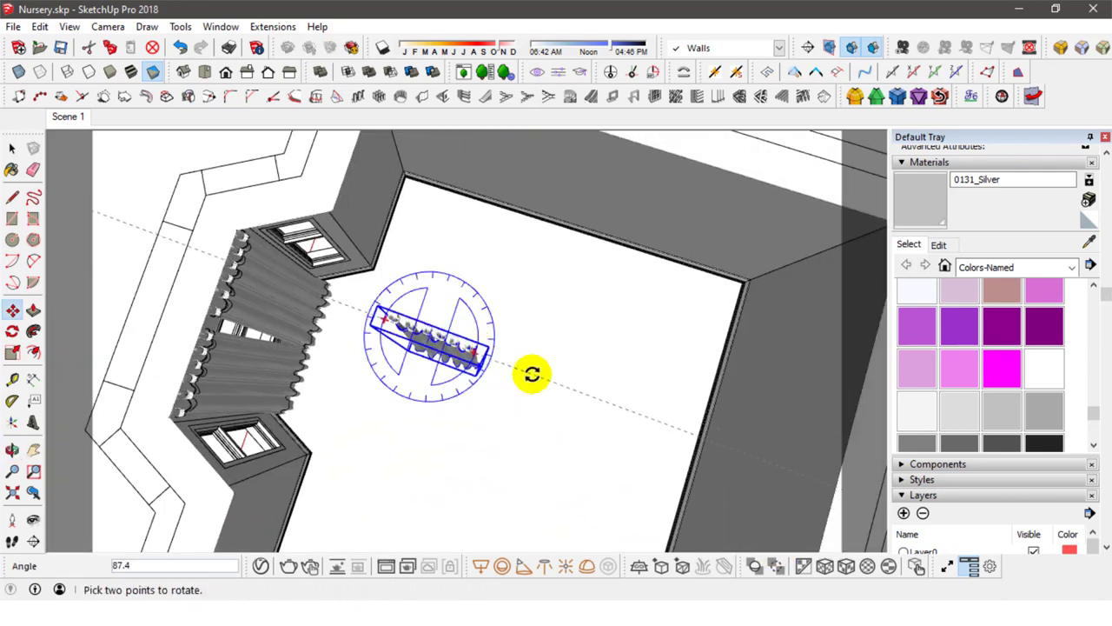
{"action": "left_click", "coordinate": [534, 312]}
{"action": "key", "text": "m"}
{"action": "left_click_drag", "start_coordinate": [472, 473], "coordinate": [385, 411]}
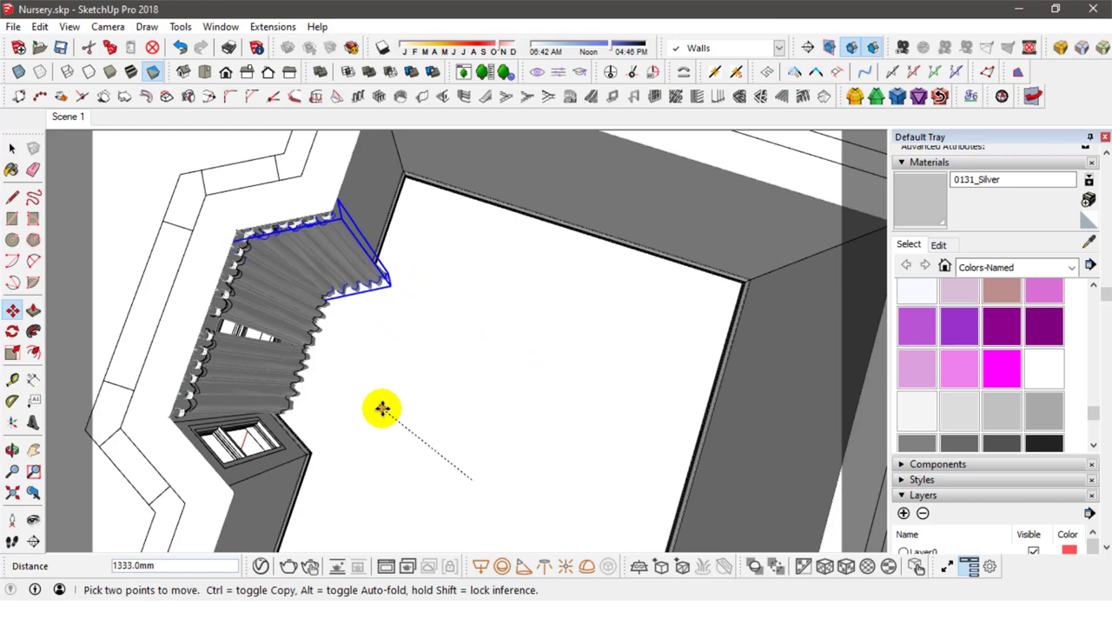
{"action": "middle_click_drag", "start_coordinate": [382, 408], "coordinate": [488, 460]}
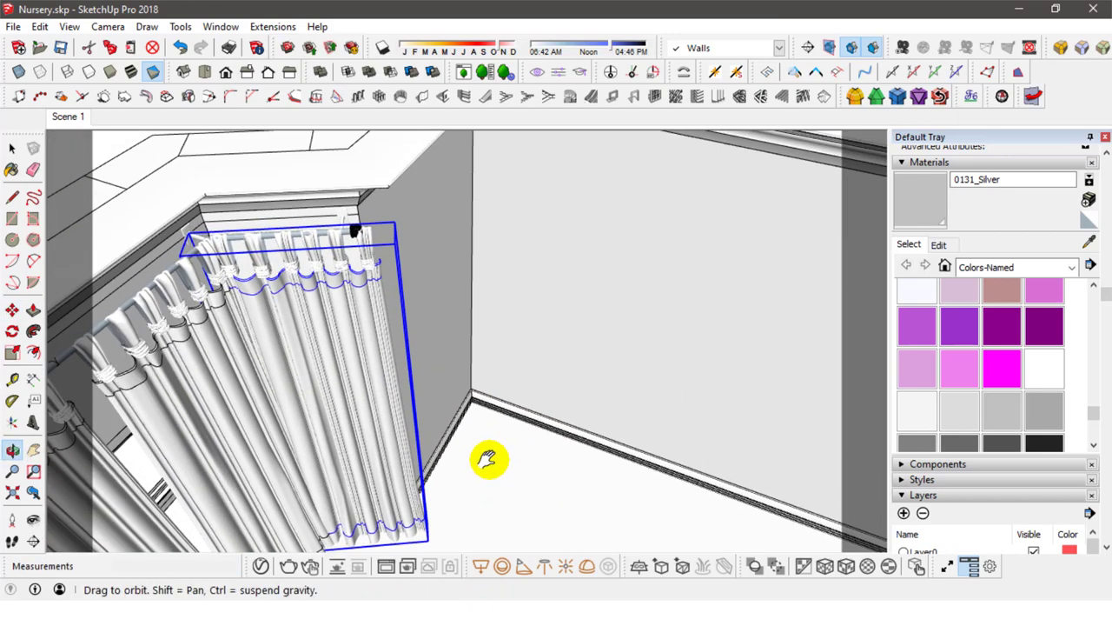
Narrow the corner curtain to 0.89 of its width.
{"action": "scroll", "coordinate": [500, 505], "scroll_direction": "down", "scroll_amount": 2}
{"action": "middle_click_drag", "start_coordinate": [502, 506], "coordinate": [503, 460]}
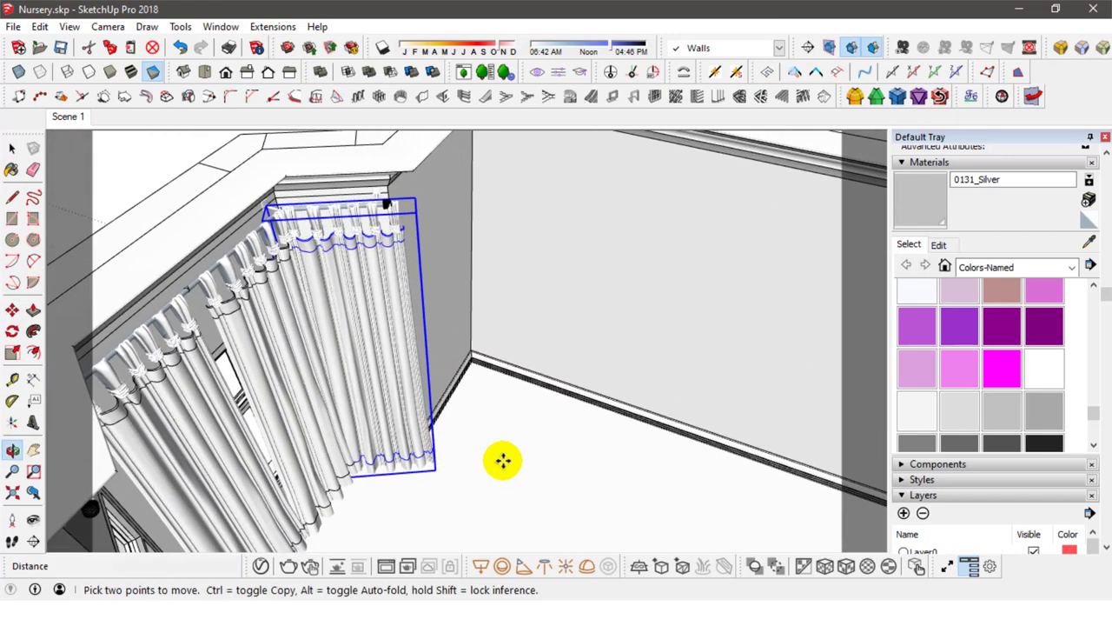
{"action": "left_click", "coordinate": [12, 352]}
{"action": "left_click_drag", "start_coordinate": [432, 365], "coordinate": [414, 365]}
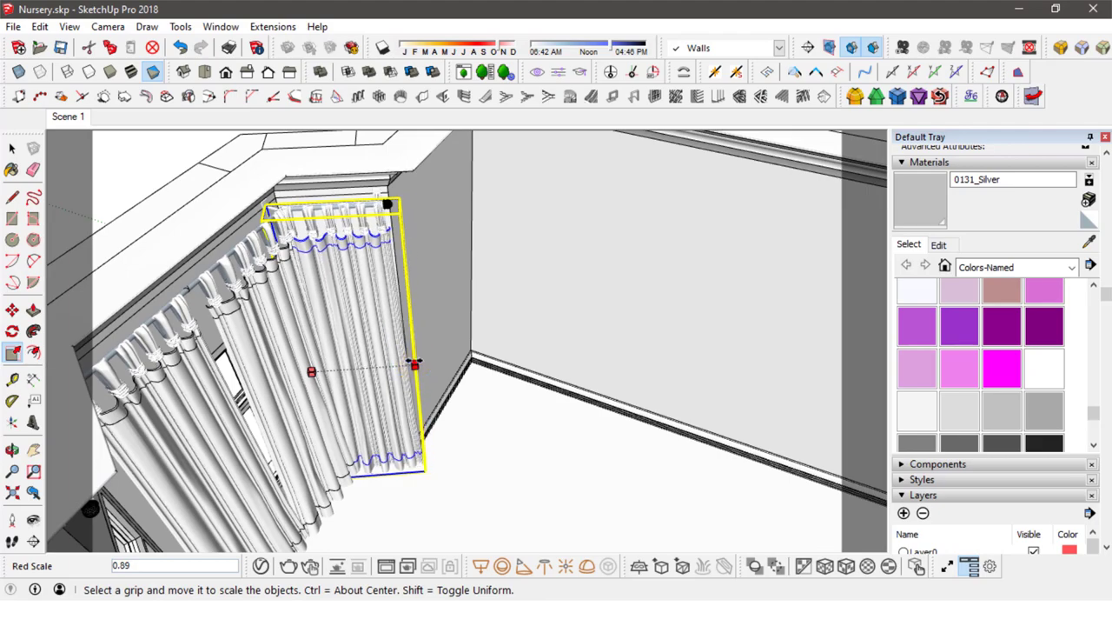
{"action": "mouse_move", "coordinate": [415, 365]}
{"action": "middle_mouse_down"}
{"action": "mouse_move", "coordinate": [492, 379]}
{"action": "mouse_move", "coordinate": [330, 474]}
{"action": "mouse_move", "coordinate": [434, 292]}
{"action": "mouse_move", "coordinate": [352, 295]}
{"action": "mouse_move", "coordinate": [489, 345]}
{"action": "mouse_move", "coordinate": [568, 499]}
{"action": "mouse_move", "coordinate": [365, 489]}
{"action": "mouse_move", "coordinate": [450, 429]}
{"action": "mouse_move", "coordinate": [392, 370]}
{"action": "mouse_move", "coordinate": [383, 417]}
{"action": "middle_mouse_up"}
Nudge the curtain by 222 along the rod toward the corner.
{"action": "left_click", "coordinate": [655, 359]}
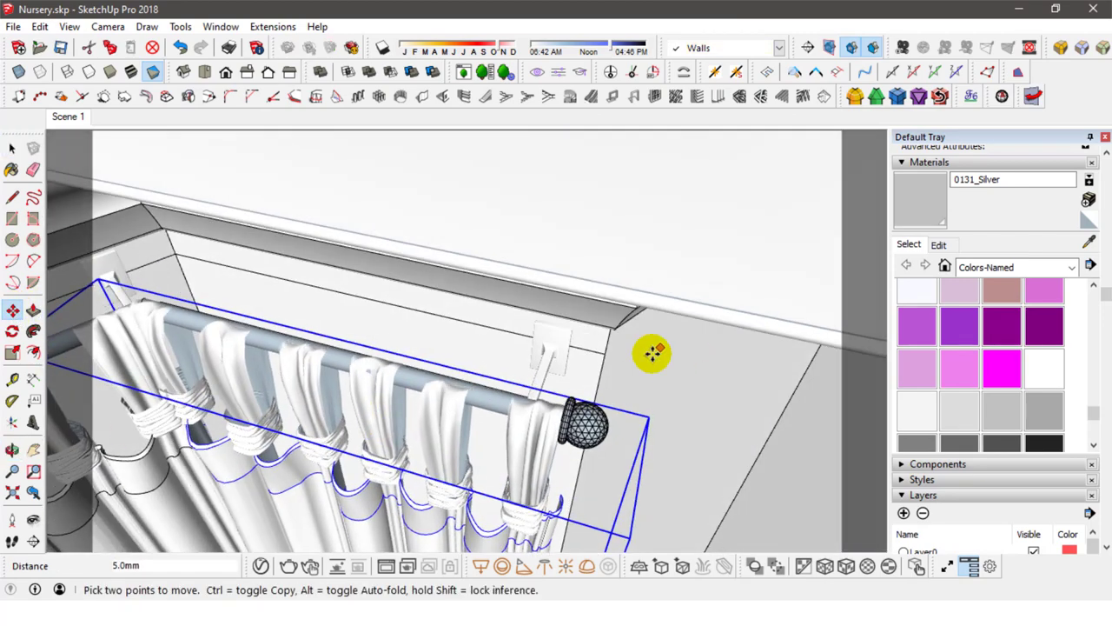
{"action": "type", "text": "29"}
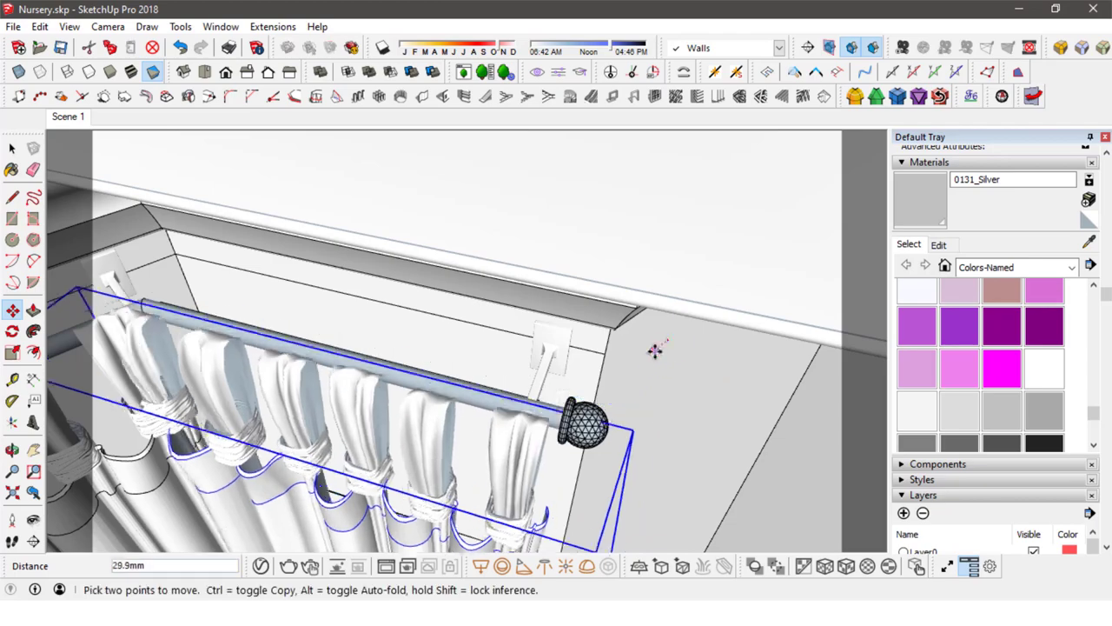
{"action": "type", "text": "22"}
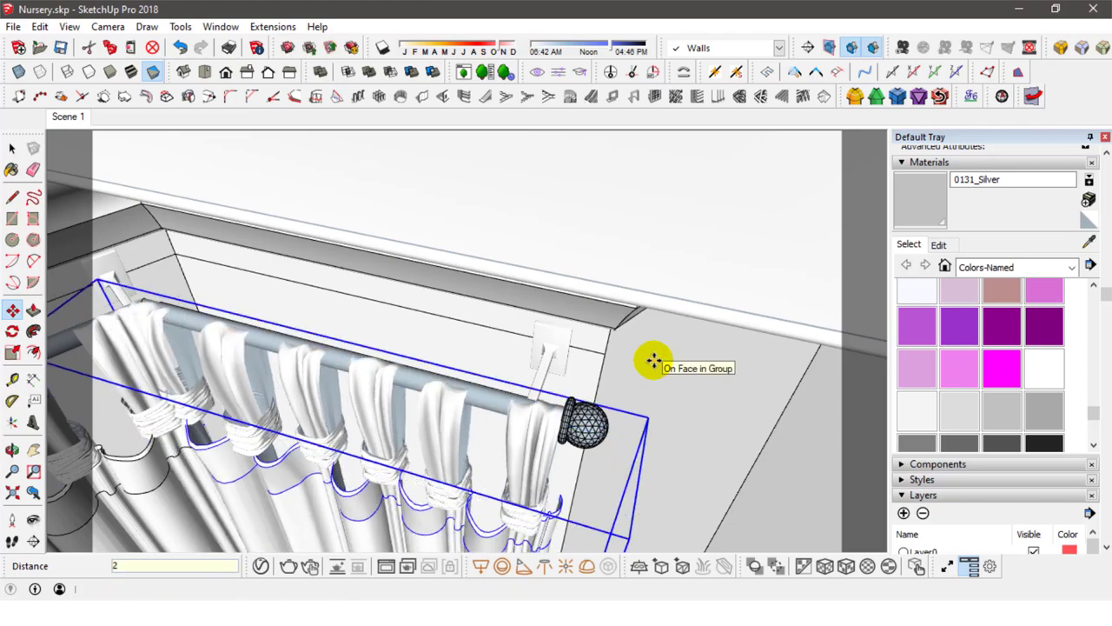
{"action": "mouse_move", "coordinate": [622, 388]}
{"action": "middle_mouse_down"}
{"action": "mouse_move", "coordinate": [690, 216]}
{"action": "mouse_move", "coordinate": [471, 350]}
{"action": "mouse_move", "coordinate": [454, 437]}
{"action": "mouse_move", "coordinate": [522, 454]}
{"action": "mouse_move", "coordinate": [583, 368]}
{"action": "middle_mouse_up"}
Copy the curtain and rotate the copy 180° so it faces the opposite way.
{"action": "key", "text": "ctrl"}
{"action": "left_click", "coordinate": [583, 368]}
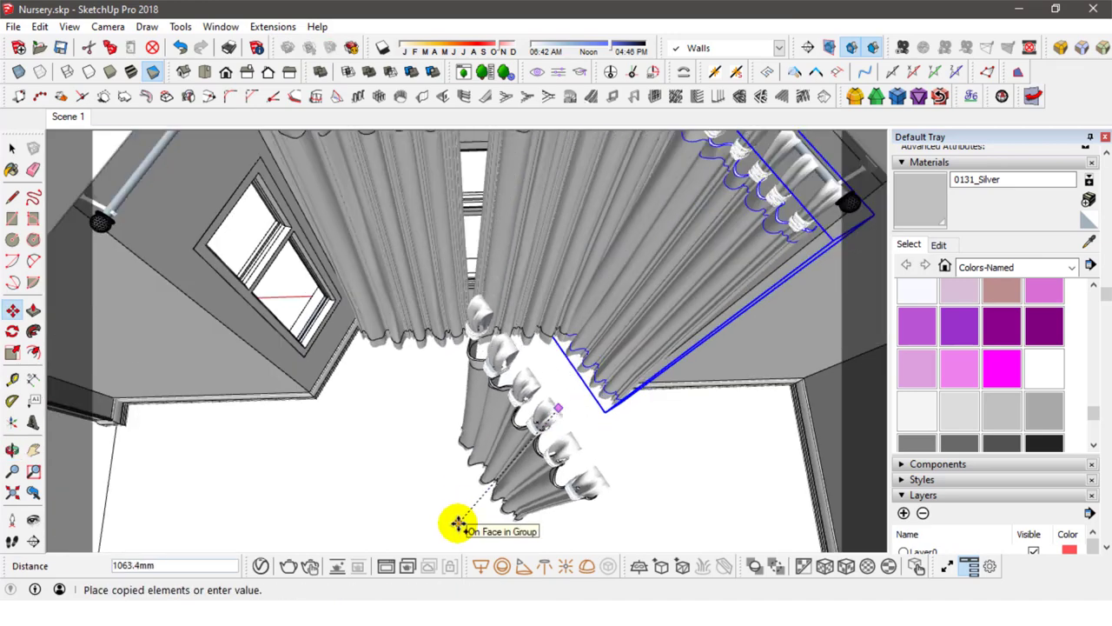
{"action": "left_click", "coordinate": [578, 475]}
{"action": "key", "text": "q"}
{"action": "left_click", "coordinate": [518, 400]}
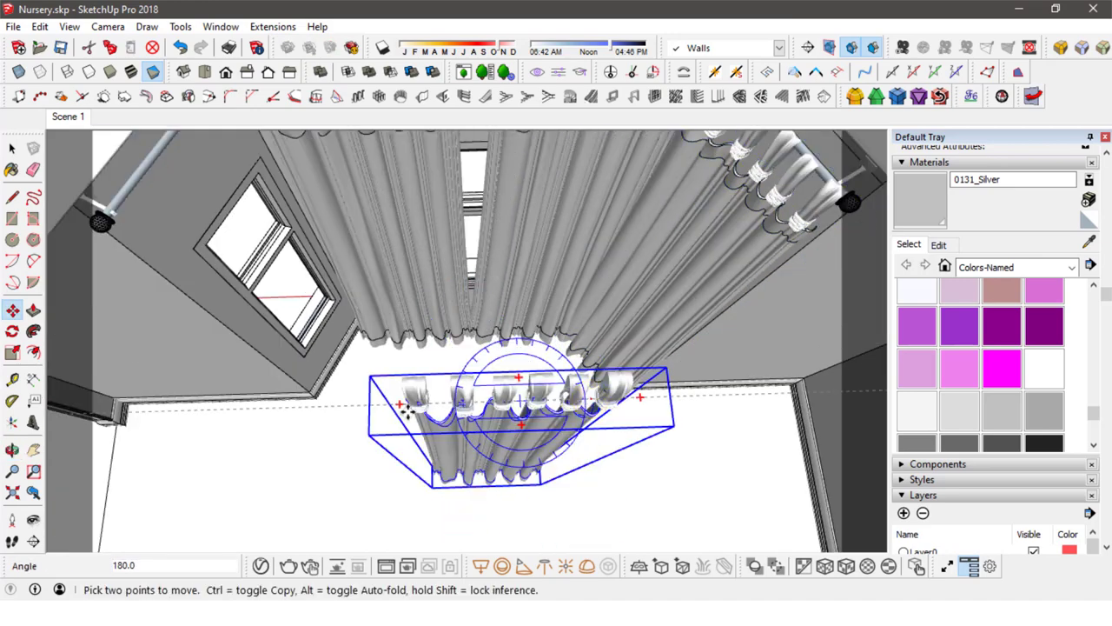
{"action": "left_click_drag", "start_coordinate": [398, 411], "coordinate": [417, 463]}
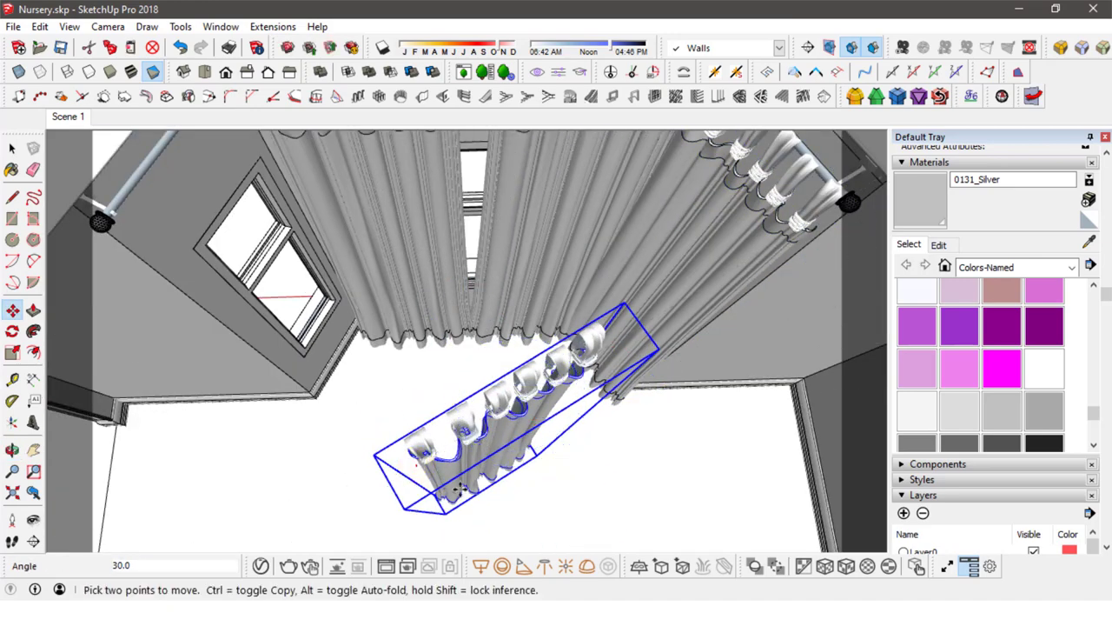
{"action": "mouse_move", "coordinate": [550, 522]}
{"action": "left_mouse_down"}
{"action": "mouse_move", "coordinate": [476, 485]}
{"action": "mouse_move", "coordinate": [623, 348]}
{"action": "mouse_move", "coordinate": [591, 391]}
{"action": "left_mouse_up"}
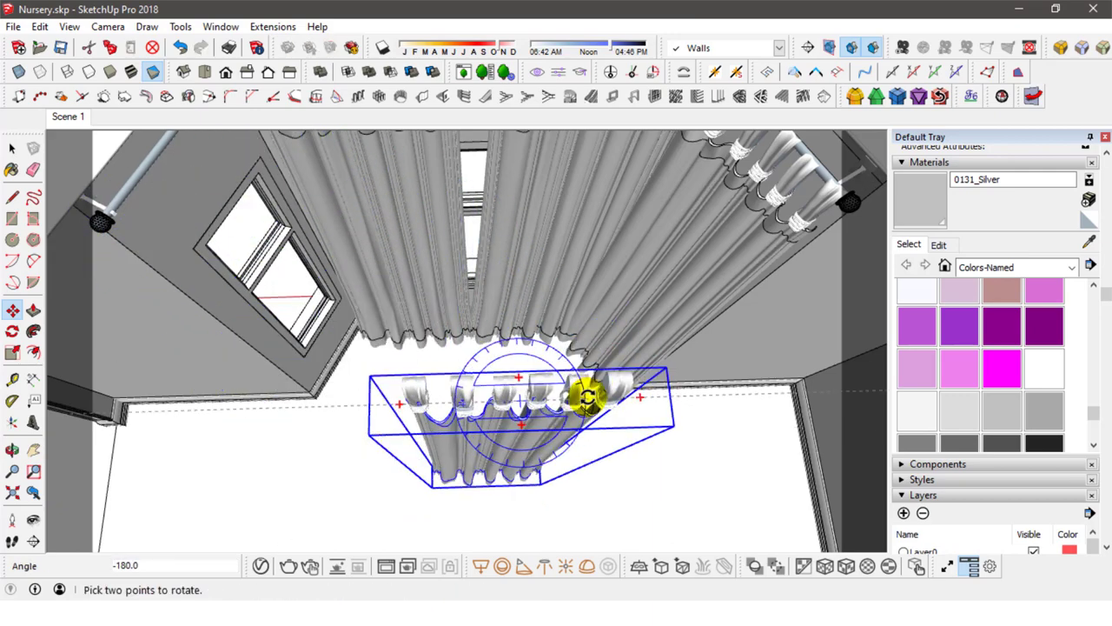
{"action": "middle_click_drag", "start_coordinate": [591, 392], "coordinate": [550, 475]}
{"action": "left_click", "coordinate": [550, 475]}
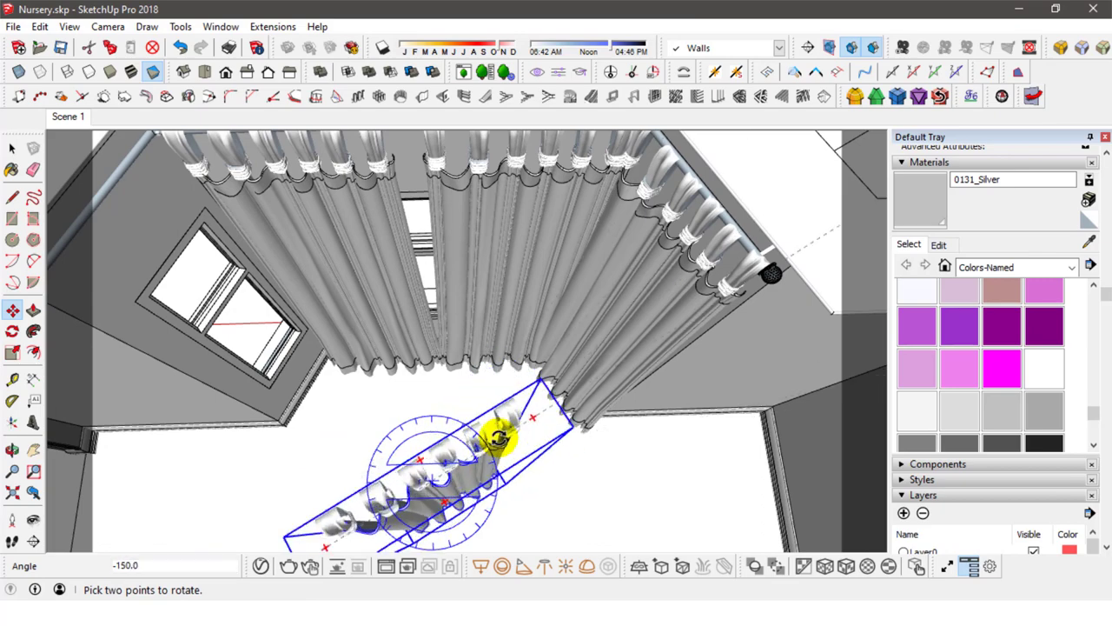
{"action": "mouse_move", "coordinate": [538, 503]}
{"action": "middle_mouse_down"}
{"action": "mouse_move", "coordinate": [452, 432]}
{"action": "mouse_move", "coordinate": [495, 471]}
{"action": "middle_mouse_up"}
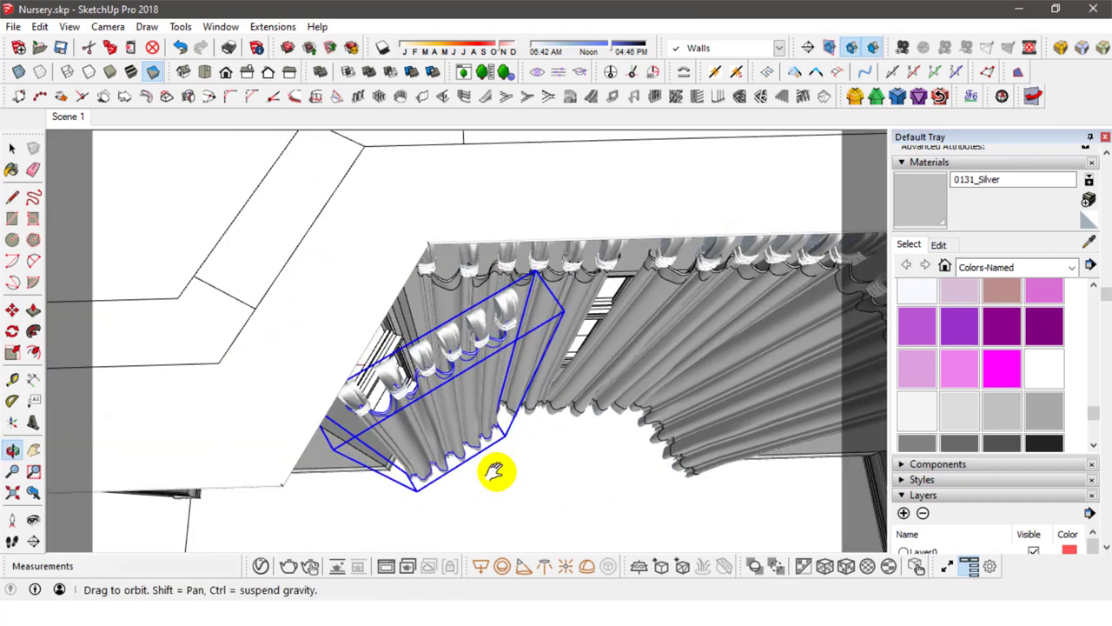
{"action": "left_click", "coordinate": [516, 315]}
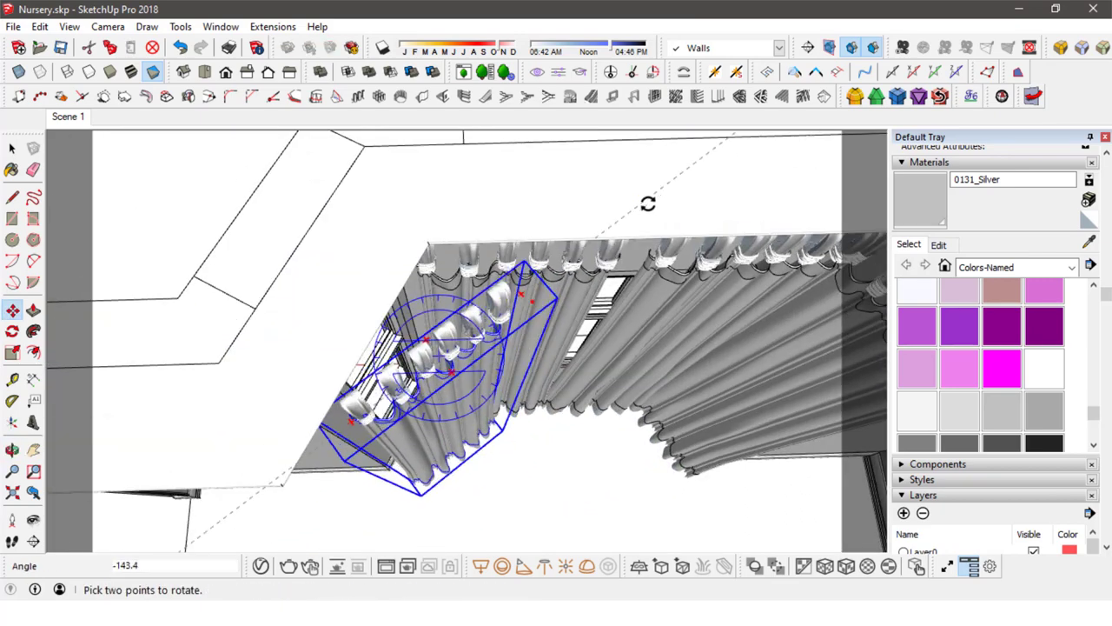
{"action": "left_click", "coordinate": [536, 179]}
Move the rotated curtain copy into the left wall corner beside the rod's finial.
{"action": "middle_click_drag", "start_coordinate": [553, 496], "coordinate": [529, 534]}
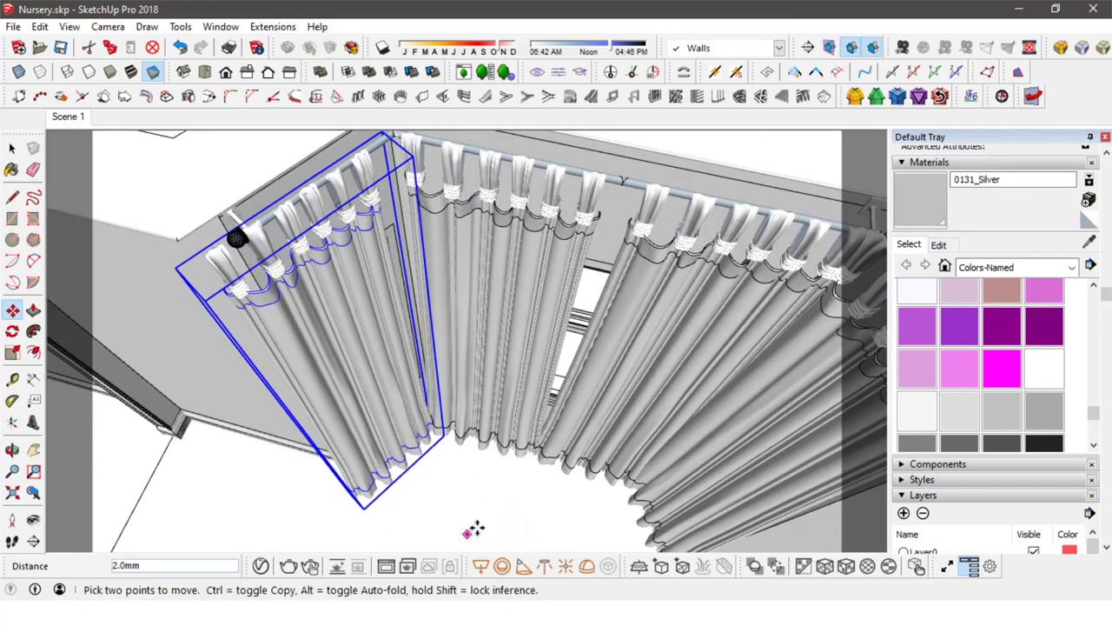
{"action": "left_click_drag", "start_coordinate": [475, 527], "coordinate": [479, 513]}
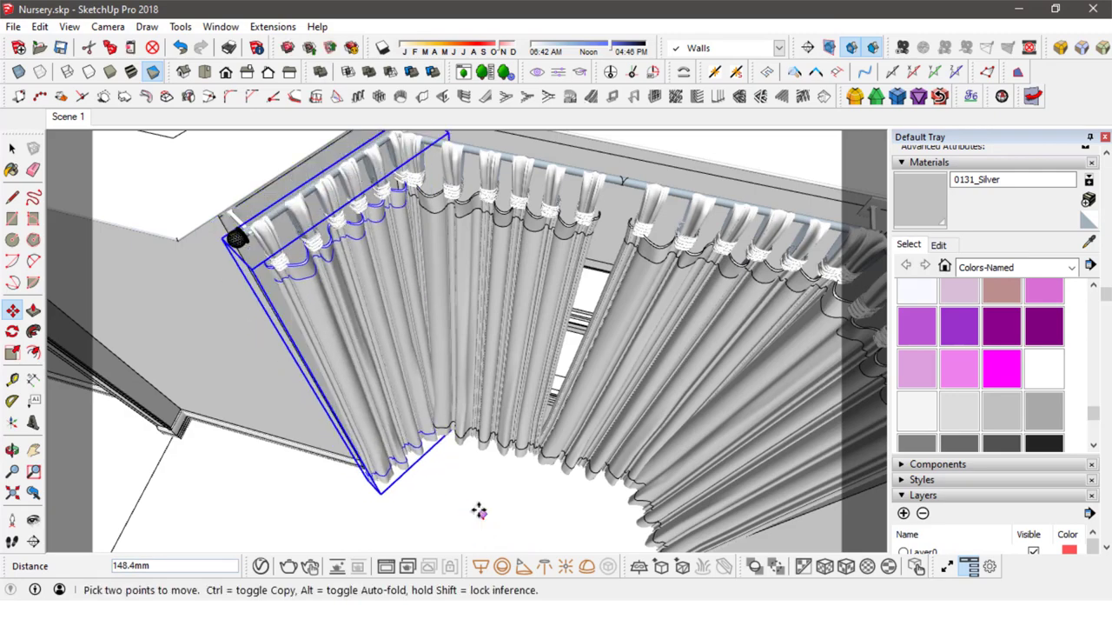
{"action": "scroll", "coordinate": [305, 179], "scroll_direction": "up", "scroll_amount": 3}
{"action": "mouse_move", "coordinate": [305, 179]}
{"action": "middle_mouse_down"}
{"action": "mouse_move", "coordinate": [322, 261]}
{"action": "mouse_move", "coordinate": [277, 226]}
{"action": "middle_mouse_up"}
{"action": "left_click_drag", "start_coordinate": [277, 226], "coordinate": [264, 224]}
{"action": "type", "text": "3"}
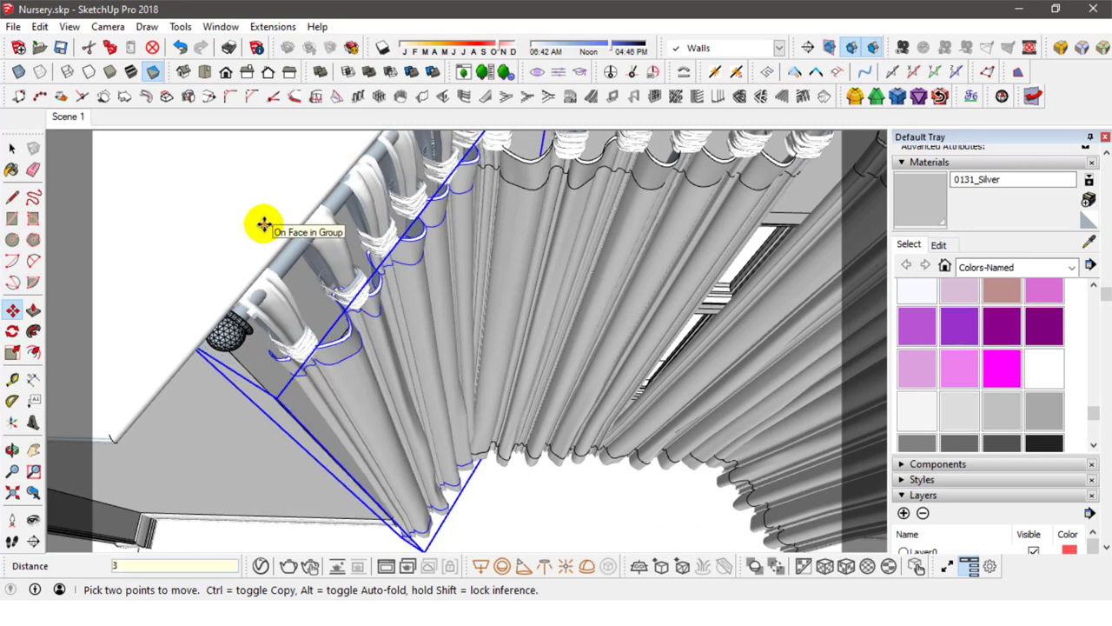
{"action": "key", "text": "Return"}
{"action": "left_click_drag", "start_coordinate": [261, 223], "coordinate": [269, 211]}
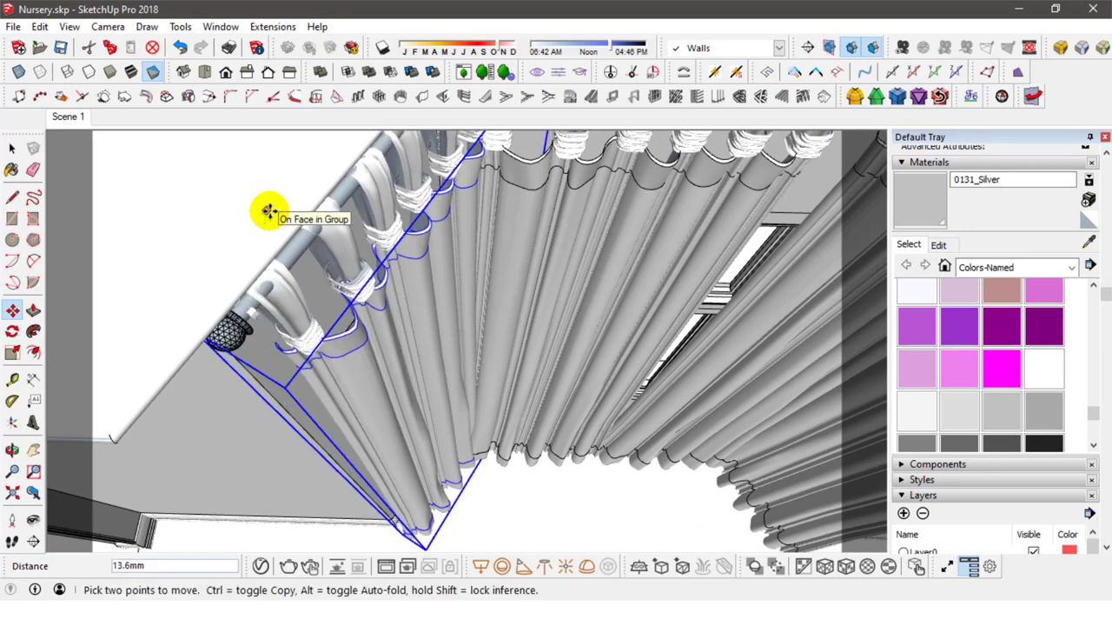
{"action": "middle_click_drag", "start_coordinate": [273, 208], "coordinate": [363, 256]}
{"action": "scroll", "coordinate": [414, 452], "scroll_direction": "down", "scroll_amount": 3}
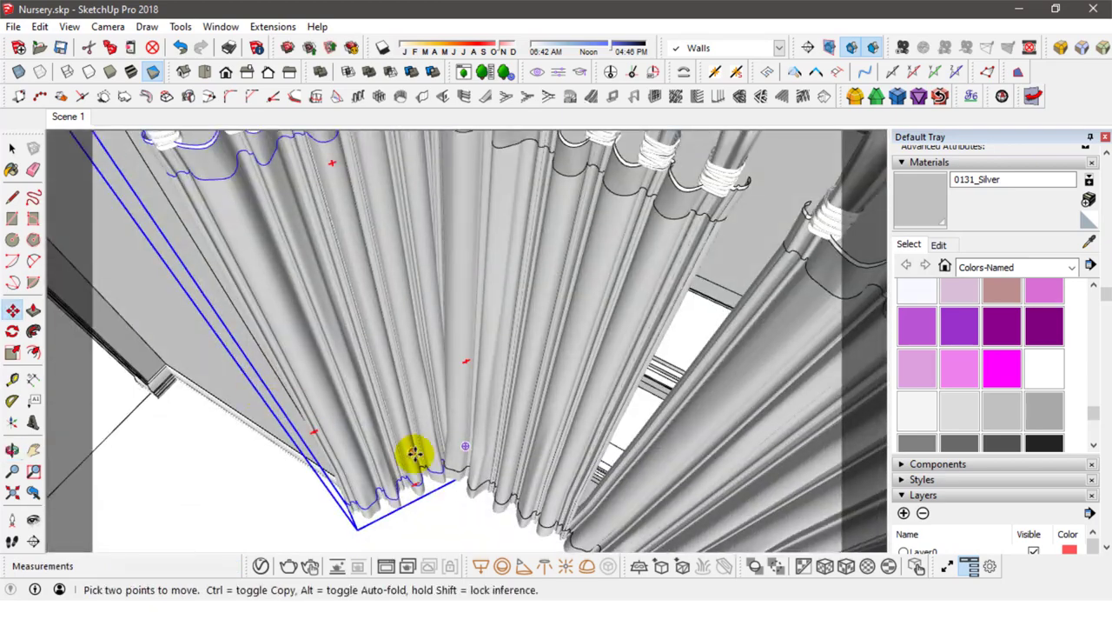
{"action": "mouse_move", "coordinate": [415, 452]}
{"action": "middle_mouse_down"}
{"action": "mouse_move", "coordinate": [449, 396]}
{"action": "mouse_move", "coordinate": [519, 409]}
{"action": "middle_mouse_up"}
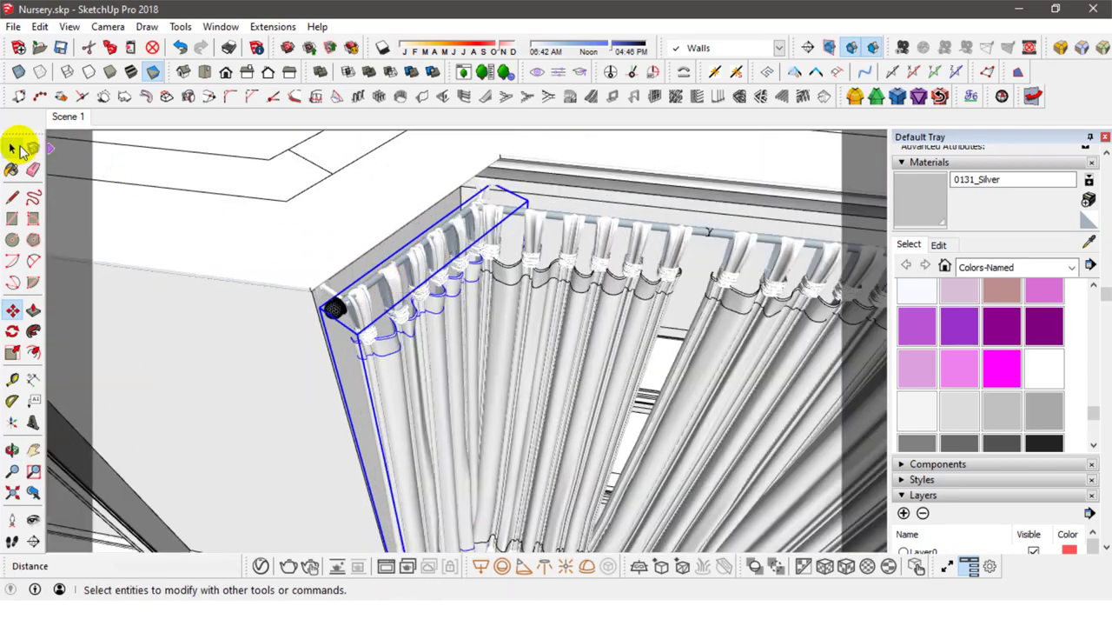
Unhide the most recently hidden walls, collapse the Materials panel, and tilt the view up.
{"action": "left_click", "coordinate": [12, 149]}
{"action": "mouse_move", "coordinate": [651, 385]}
{"action": "middle_mouse_down"}
{"action": "mouse_move", "coordinate": [536, 437]}
{"action": "mouse_move", "coordinate": [99, 467]}
{"action": "mouse_move", "coordinate": [545, 417]}
{"action": "mouse_move", "coordinate": [472, 379]}
{"action": "middle_mouse_up"}
{"action": "mouse_move", "coordinate": [446, 426]}
{"action": "middle_mouse_down"}
{"action": "mouse_move", "coordinate": [483, 385]}
{"action": "mouse_move", "coordinate": [722, 452]}
{"action": "mouse_move", "coordinate": [454, 315]}
{"action": "mouse_move", "coordinate": [469, 198]}
{"action": "mouse_move", "coordinate": [509, 391]}
{"action": "mouse_move", "coordinate": [522, 365]}
{"action": "mouse_move", "coordinate": [504, 376]}
{"action": "middle_mouse_up"}
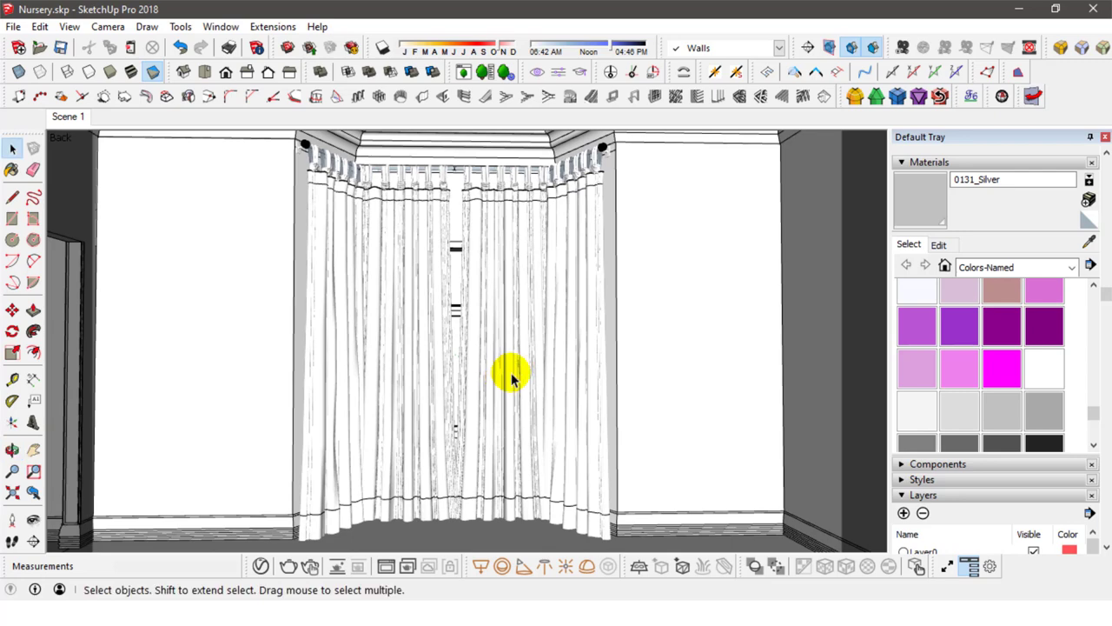
{"action": "left_click", "coordinate": [40, 26]}
{"action": "left_click", "coordinate": [303, 279]}
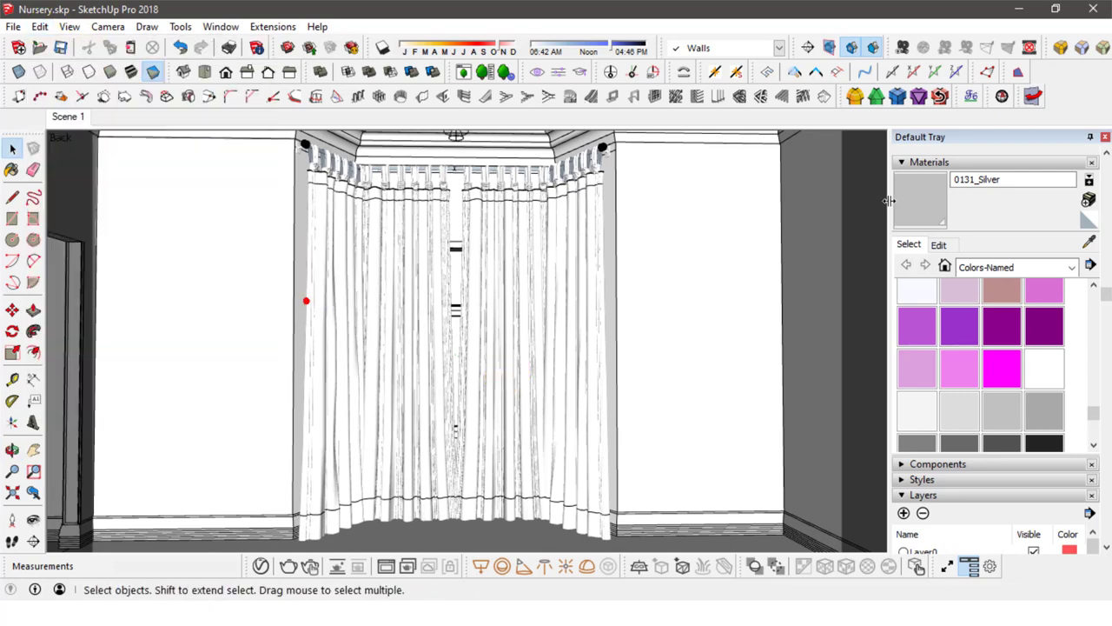
{"action": "left_click", "coordinate": [922, 163]}
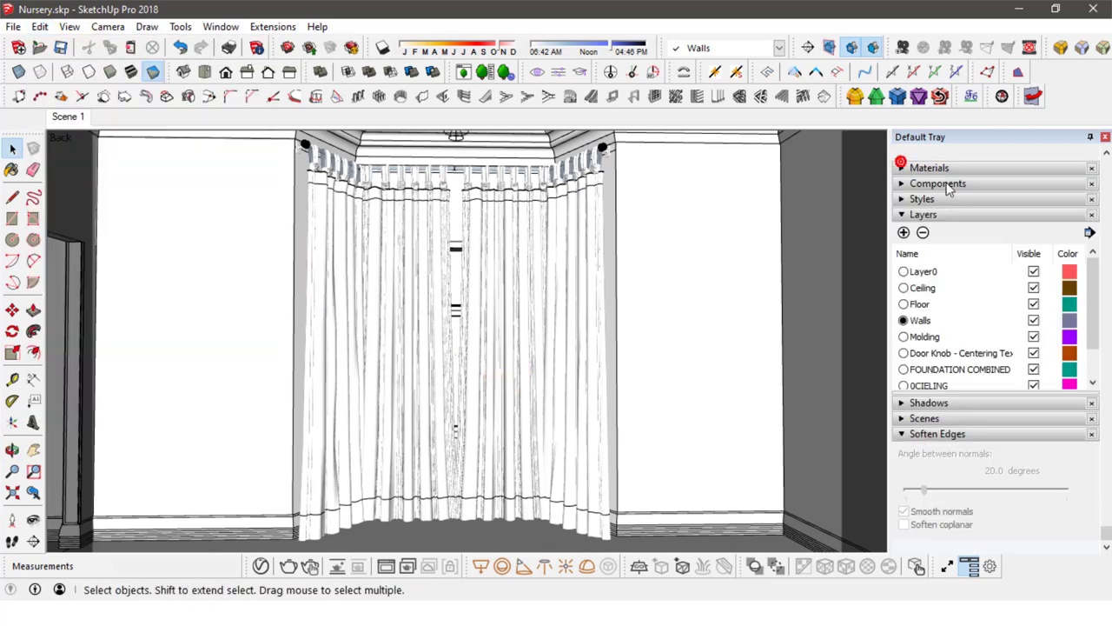
{"action": "left_click", "coordinate": [33, 519]}
{"action": "left_click_drag", "start_coordinate": [52, 504], "coordinate": [95, 324]}
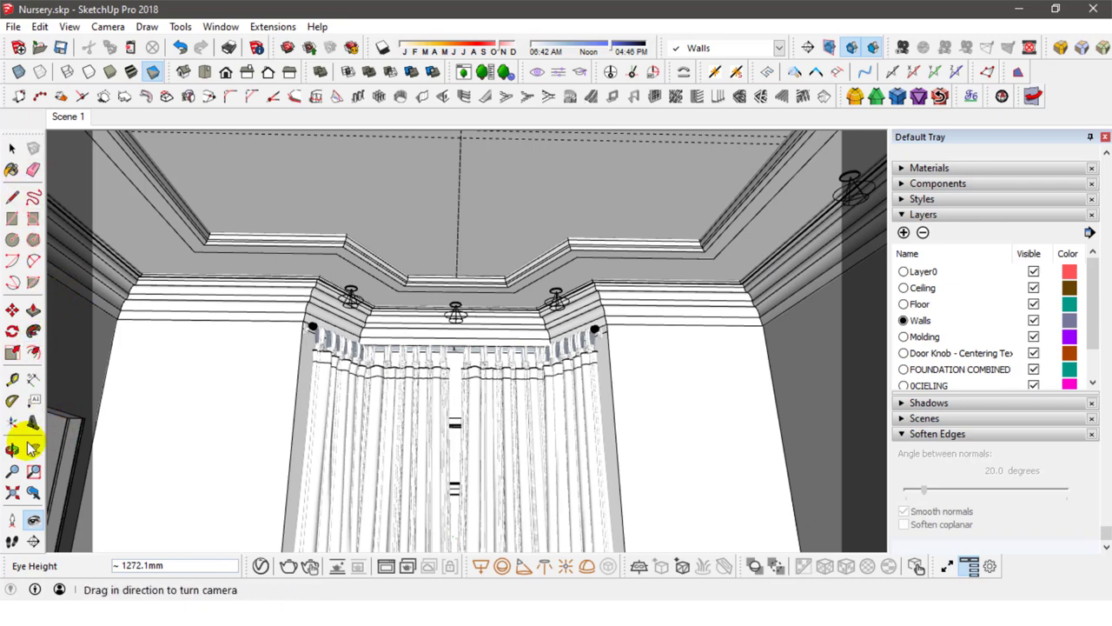
{"action": "left_click", "coordinate": [12, 492]}
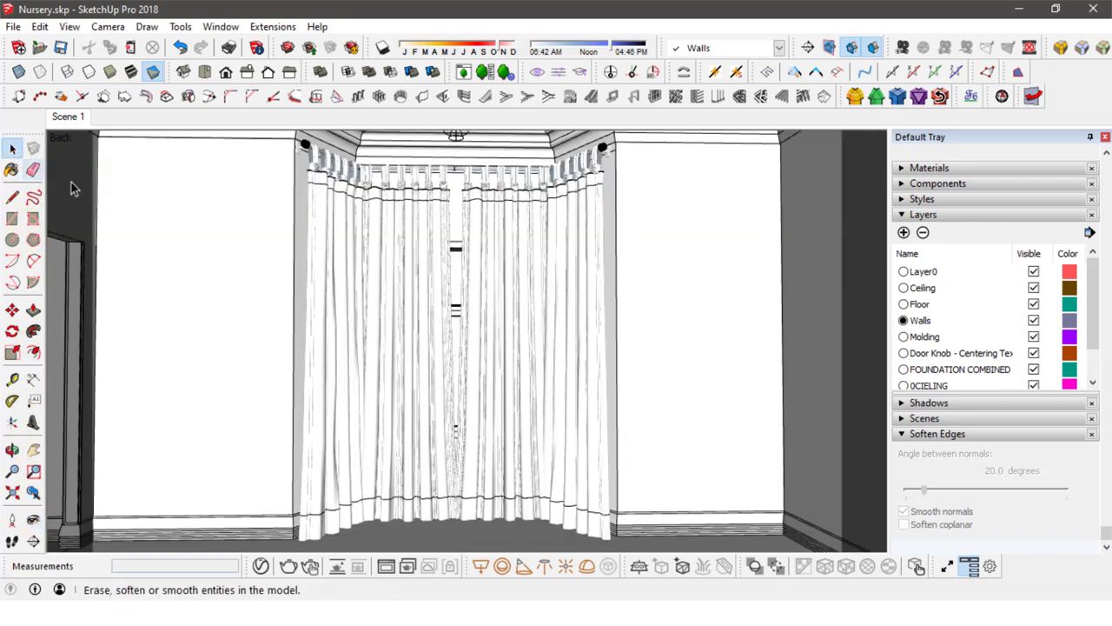
Switch to Shaded style, collapse Layers, and open the V-Ray Asset Editor on the right.
{"action": "left_click", "coordinate": [110, 71]}
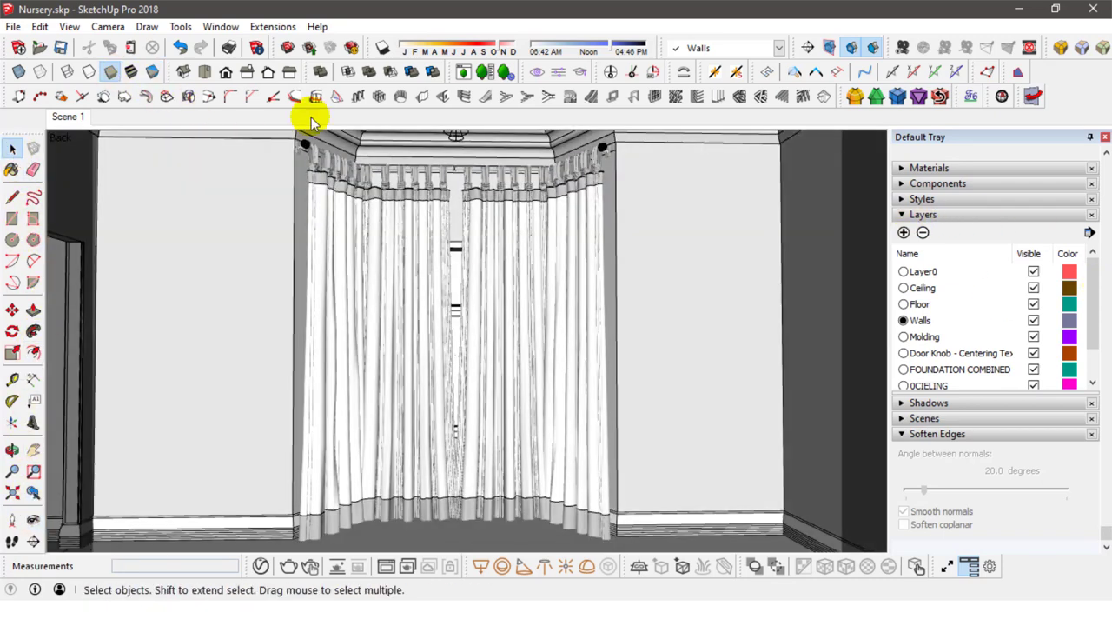
{"action": "left_click", "coordinate": [901, 218]}
{"action": "left_click", "coordinate": [261, 565]}
{"action": "left_click_drag", "start_coordinate": [405, 45], "coordinate": [817, 37]}
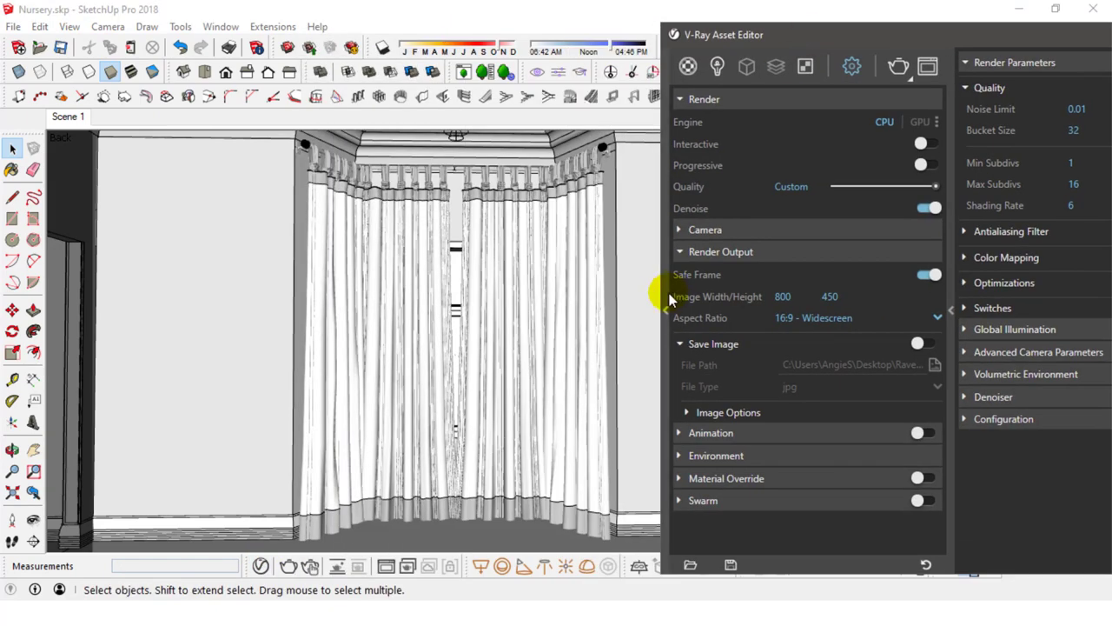
Browse the V-Ray Materials library, then return to the scene materials list.
{"action": "left_click", "coordinate": [665, 306]}
{"action": "left_click_drag", "start_coordinate": [518, 36], "coordinate": [827, 44]}
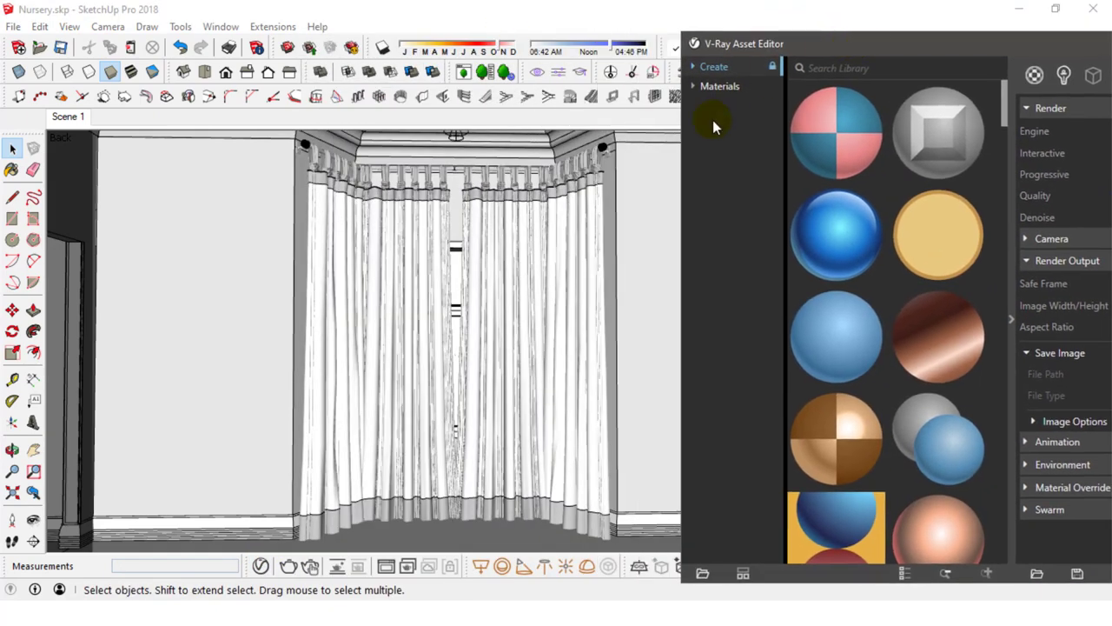
{"action": "left_click", "coordinate": [693, 87]}
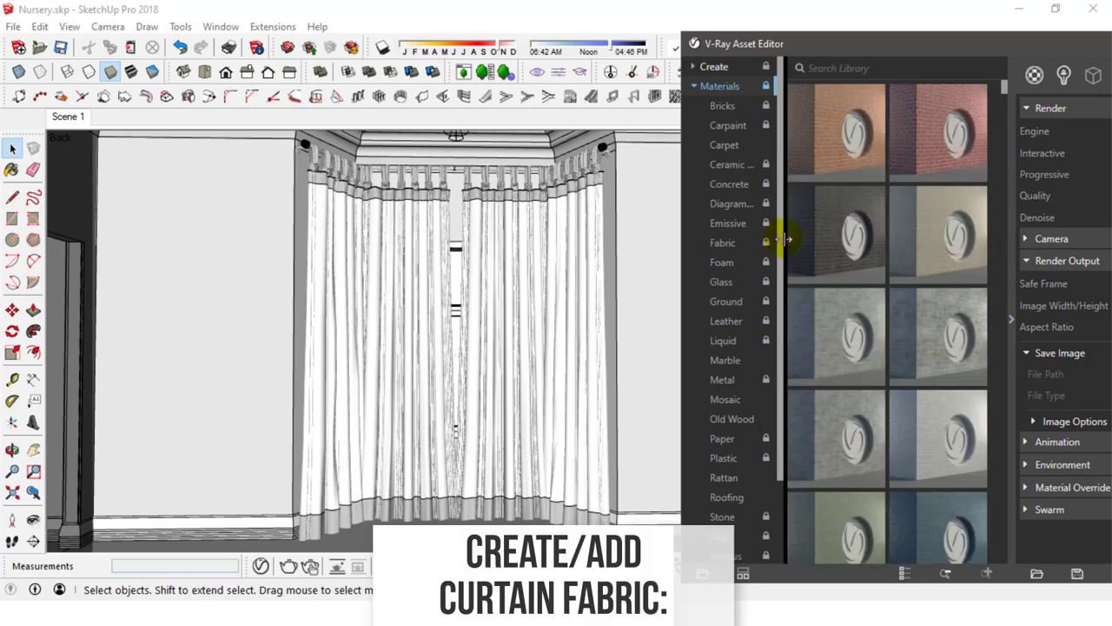
{"action": "scroll", "coordinate": [780, 252], "scroll_direction": "down", "scroll_amount": 2}
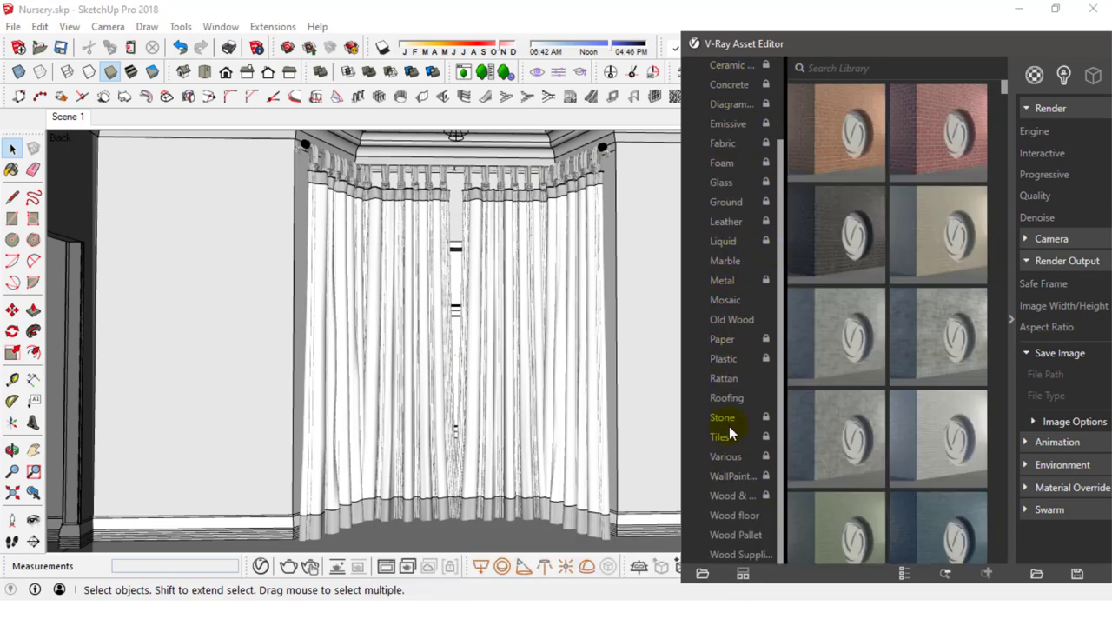
{"action": "left_click_drag", "start_coordinate": [923, 36], "coordinate": [645, 16]}
{"action": "left_click", "coordinate": [670, 51]}
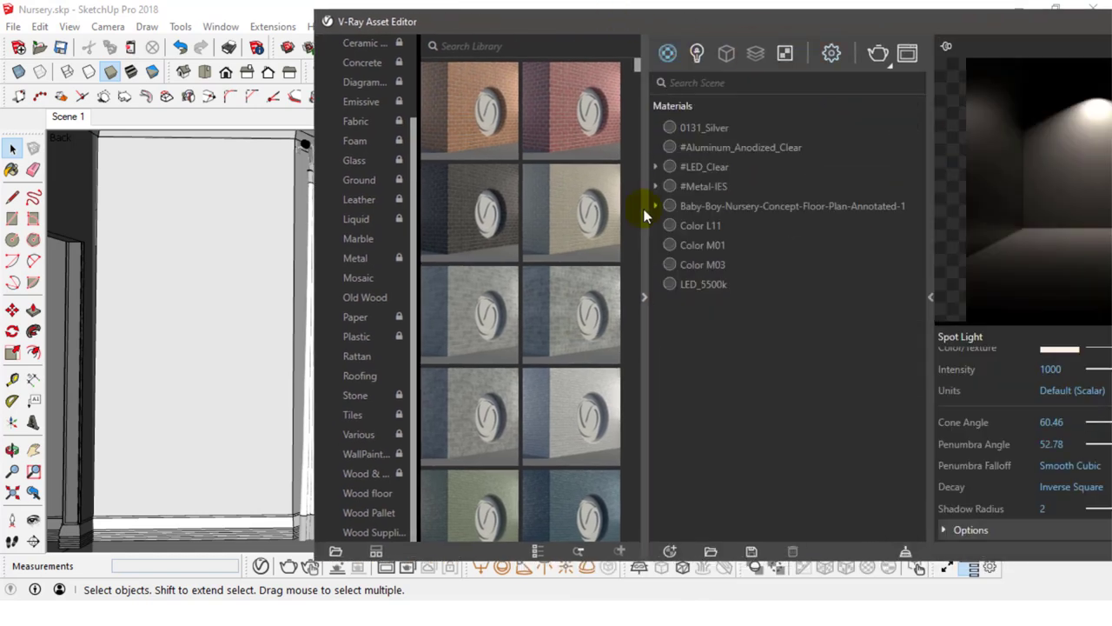
{"action": "left_click", "coordinate": [646, 211]}
Create a Generic V-Ray material and name it Curtain Fabric.
{"action": "left_click", "coordinate": [670, 551]}
{"action": "mouse_move", "coordinate": [695, 529]}
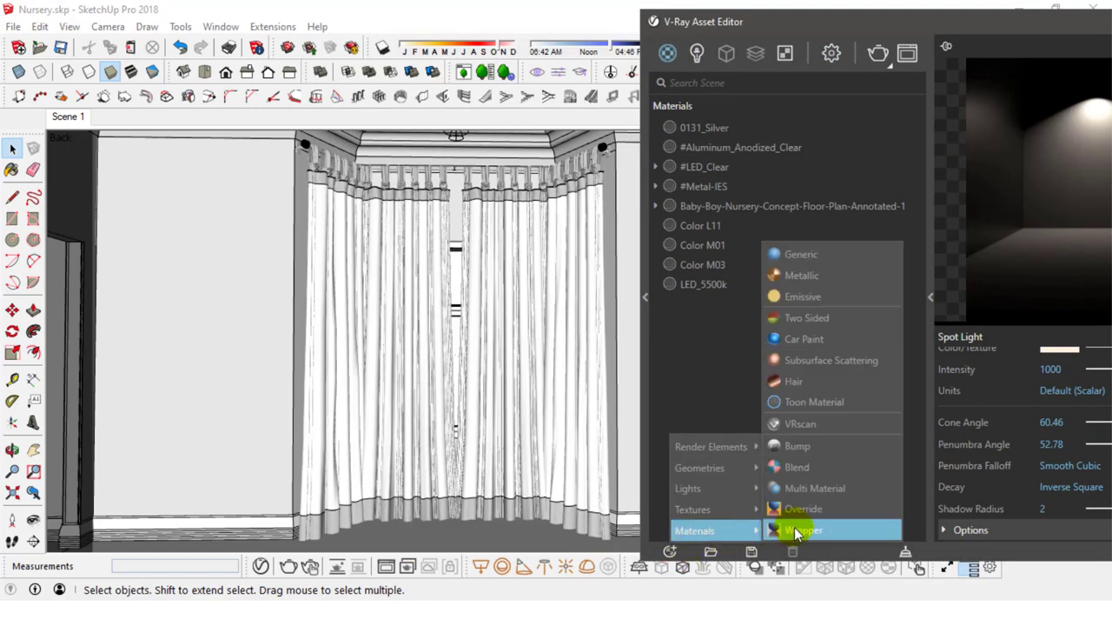
{"action": "left_click", "coordinate": [801, 253]}
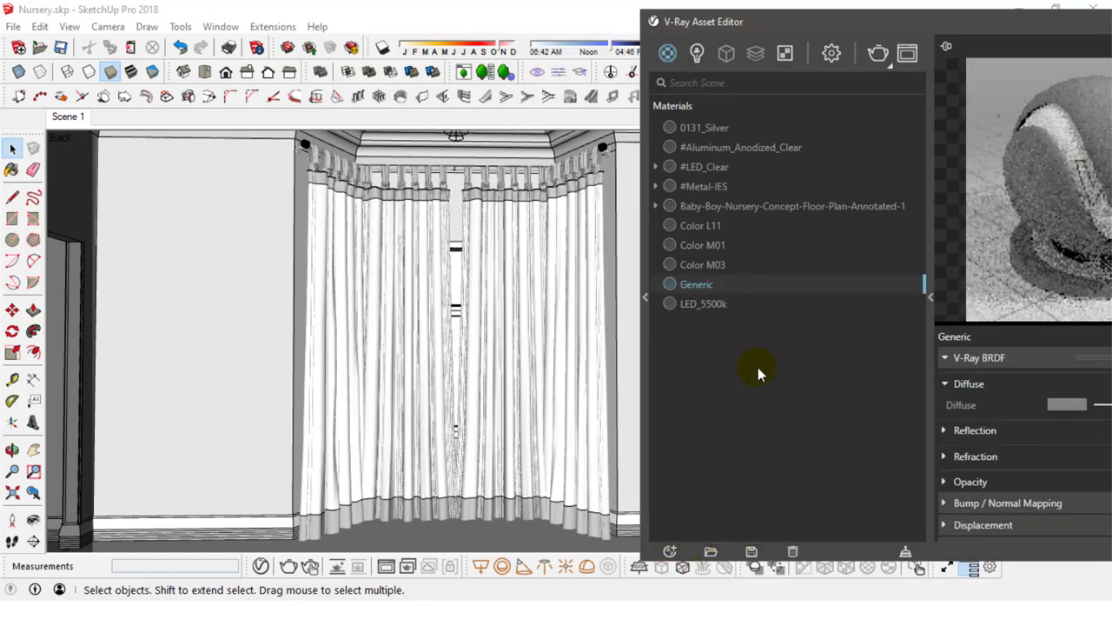
{"action": "double_click", "coordinate": [702, 286]}
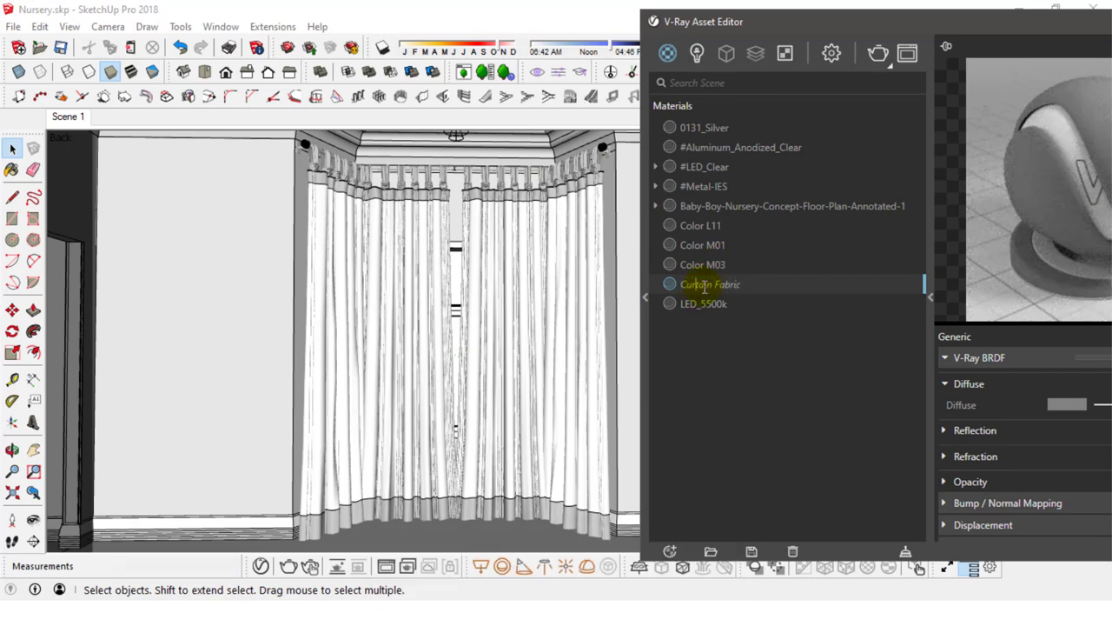
{"action": "key", "text": "Return"}
{"action": "left_click_drag", "start_coordinate": [962, 27], "coordinate": [526, 24]}
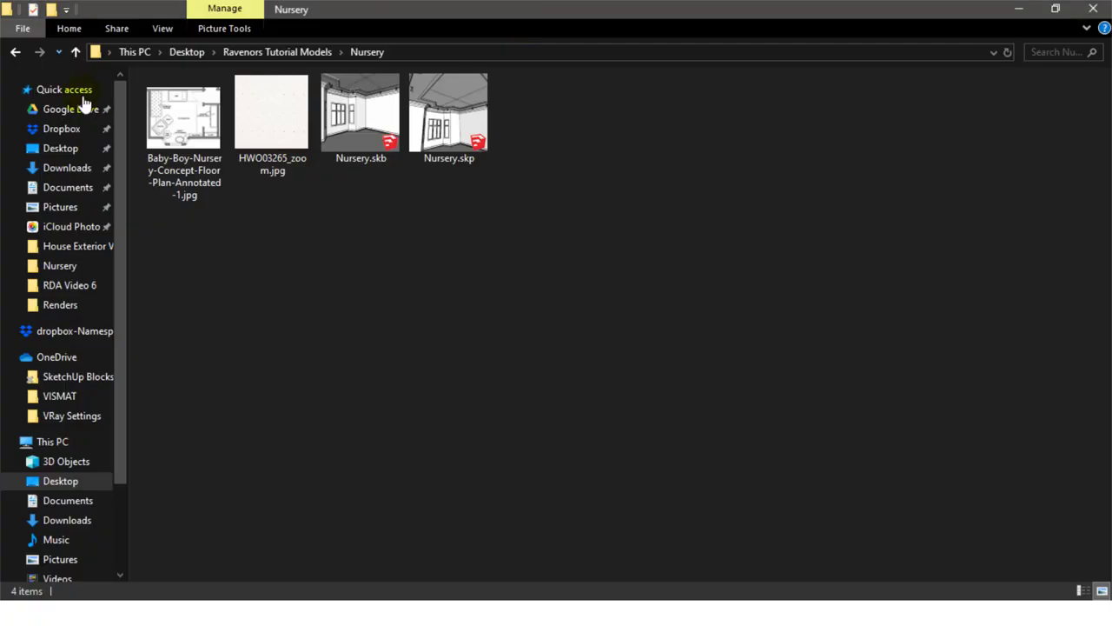
{"action": "left_click_drag", "start_coordinate": [273, 130], "coordinate": [334, 462]}
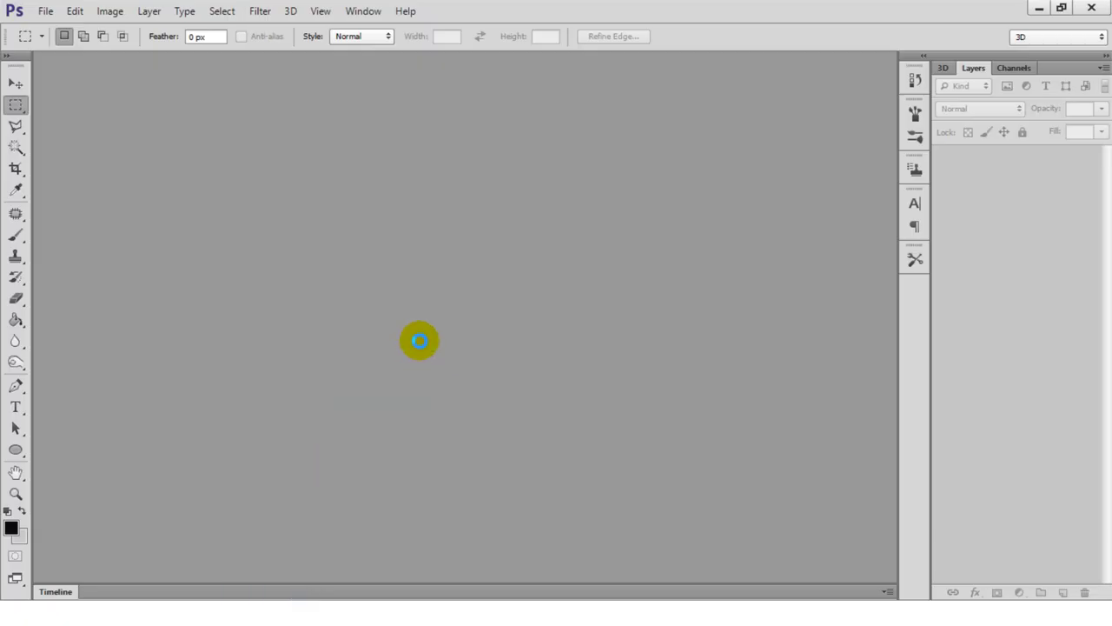
Convert Background to Layer 0, duplicate it, and desaturate the copy to Saturation -92.
{"action": "double_click", "coordinate": [1077, 160]}
{"action": "left_click", "coordinate": [712, 190]}
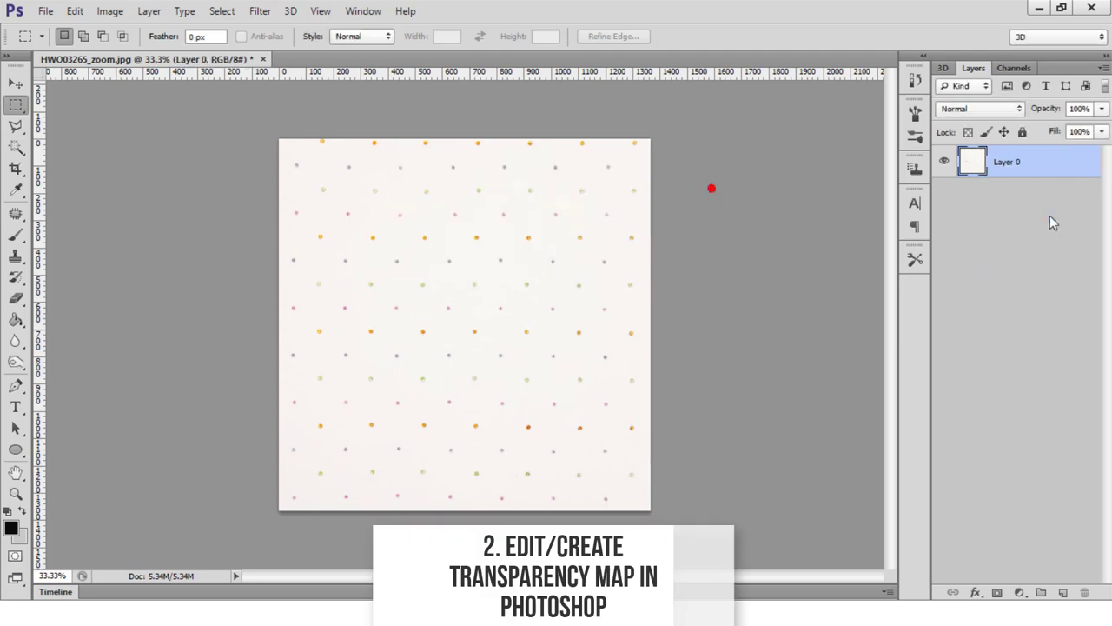
{"action": "key", "text": "ctrl+j"}
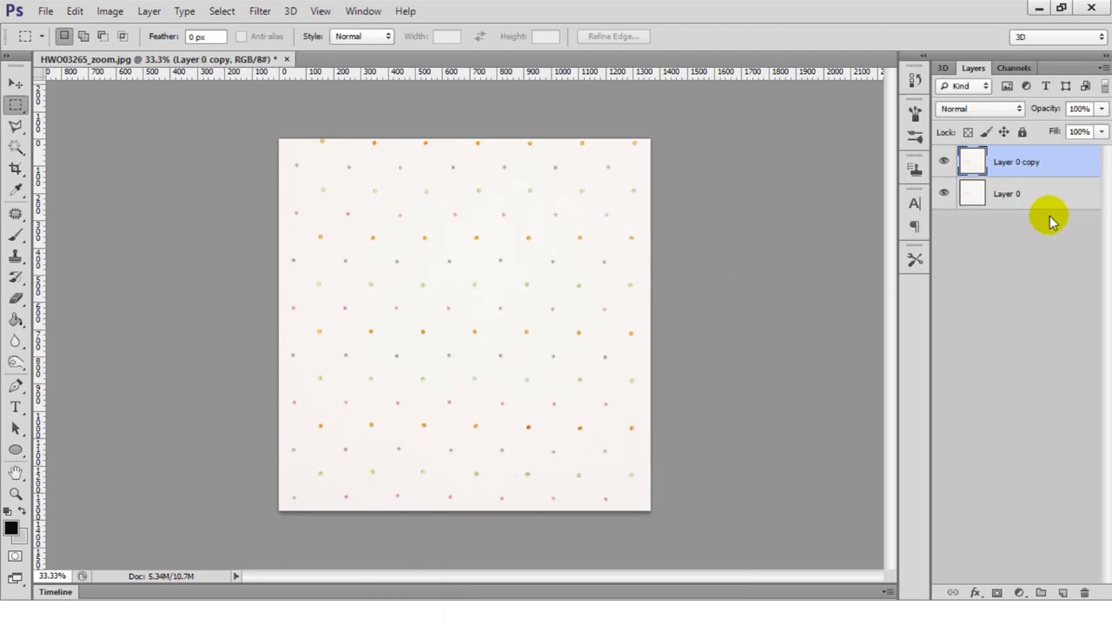
{"action": "left_click", "coordinate": [74, 11]}
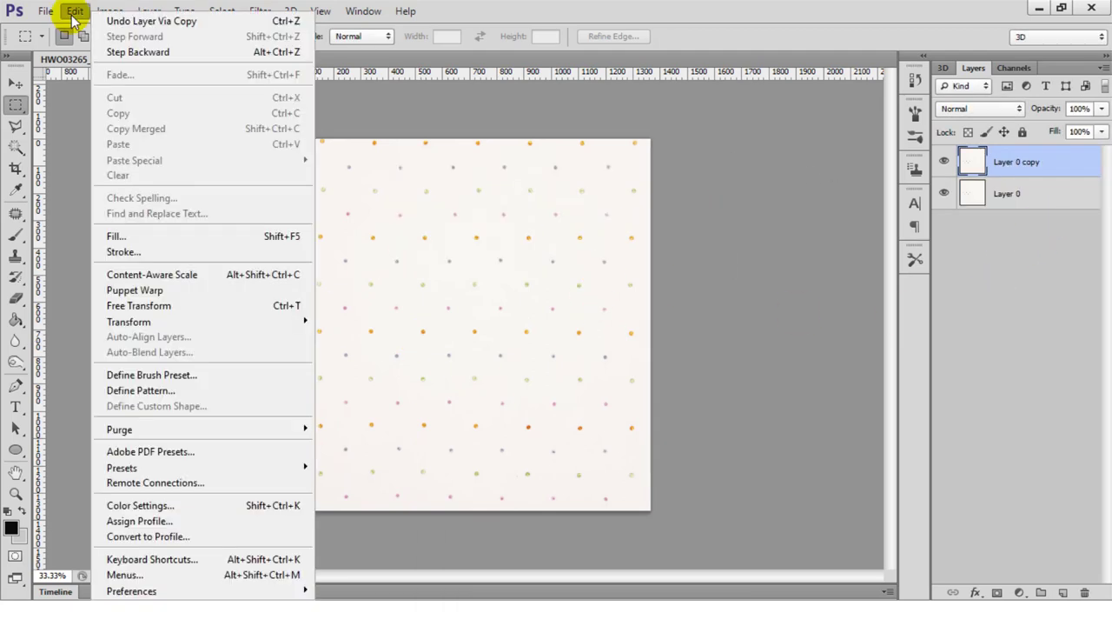
{"action": "mouse_move", "coordinate": [135, 52]}
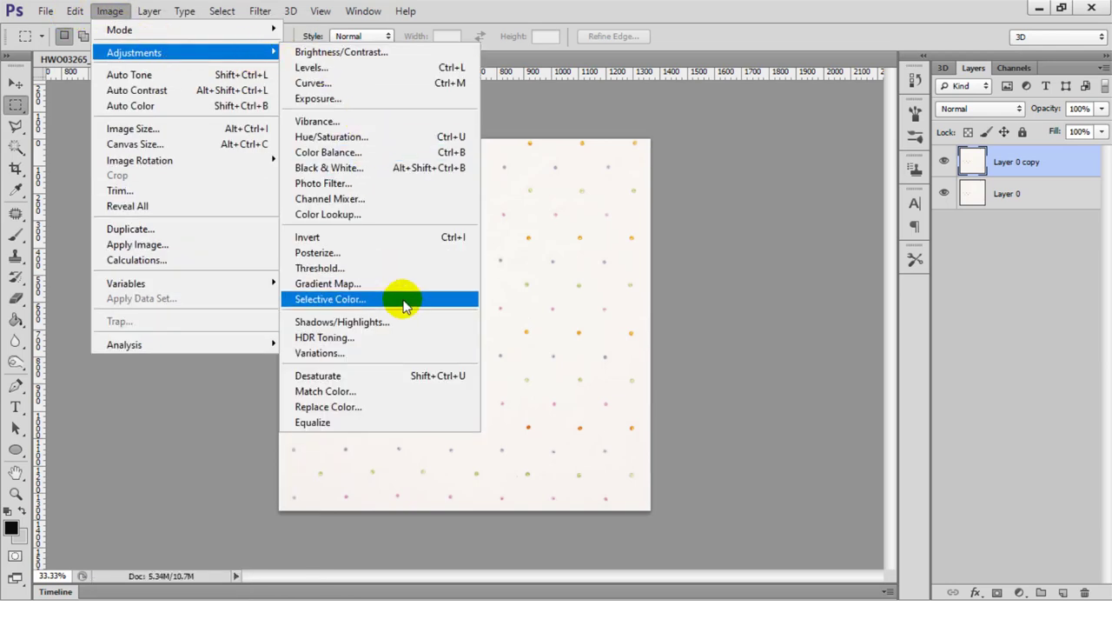
{"action": "left_click", "coordinate": [368, 139]}
{"action": "left_click_drag", "start_coordinate": [664, 264], "coordinate": [588, 266]}
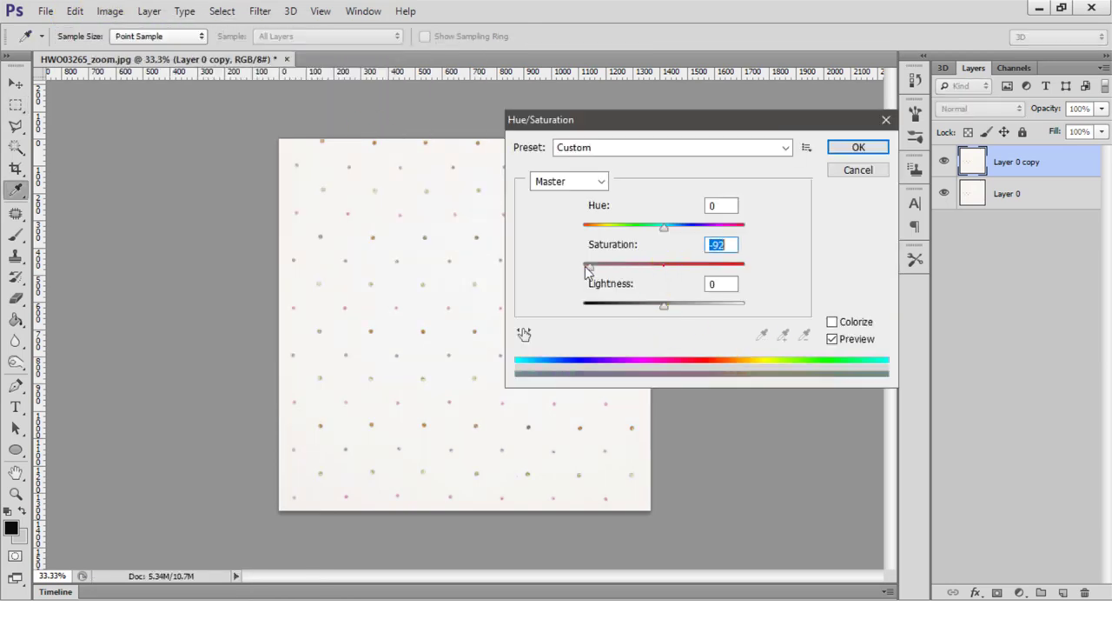
{"action": "left_click", "coordinate": [851, 150]}
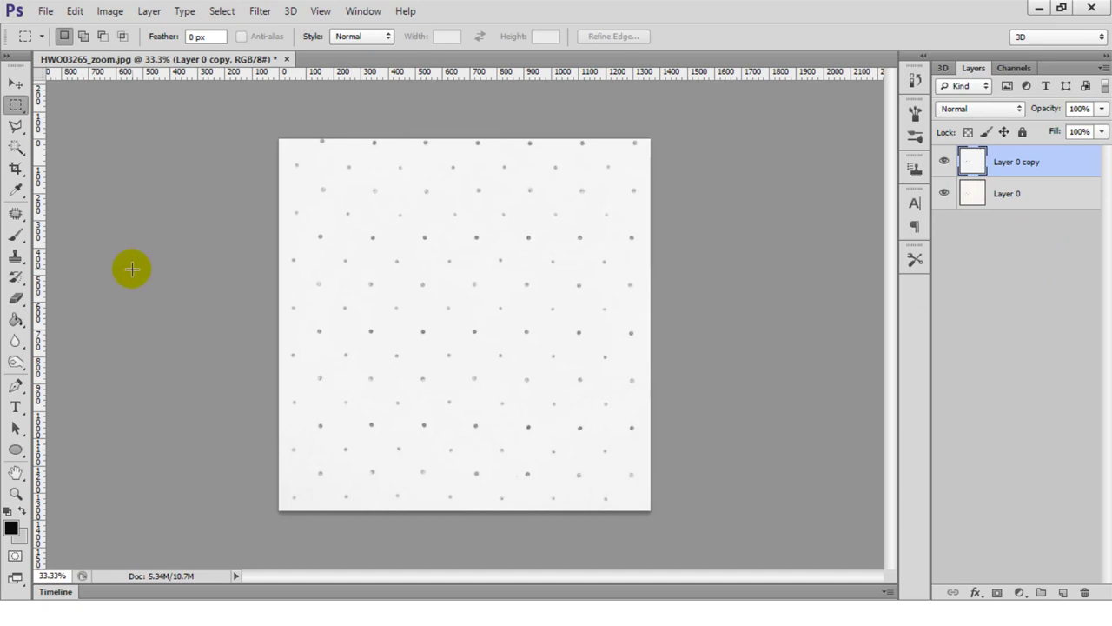
Zoom in to 300% and Magic Wand the white background around the dots.
{"action": "left_click", "coordinate": [25, 496]}
{"action": "left_click", "coordinate": [460, 181]}
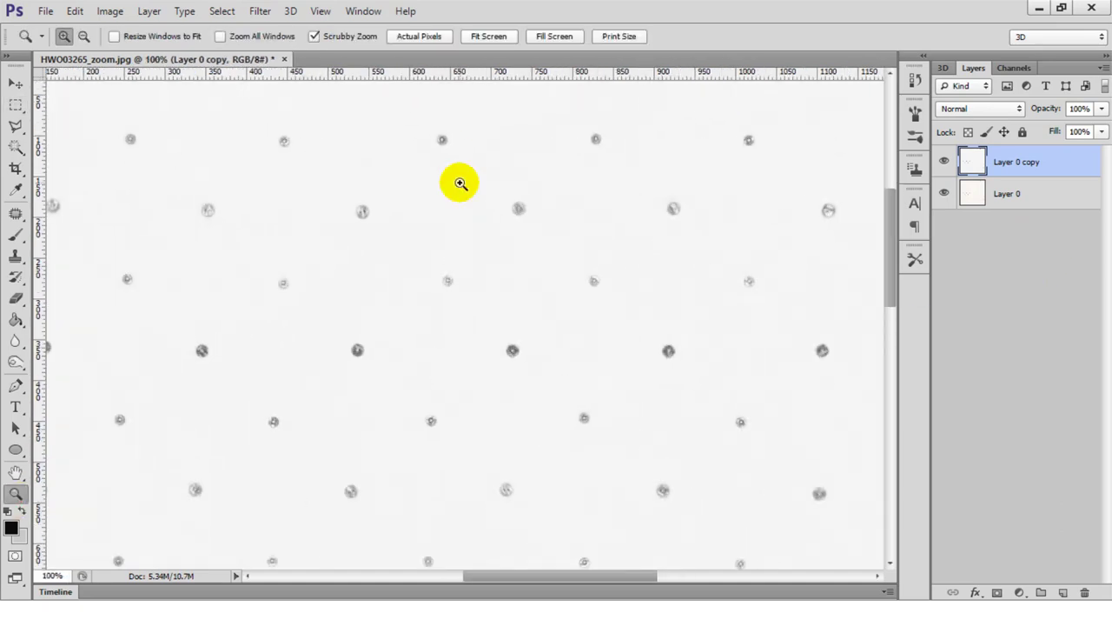
{"action": "left_click_drag", "start_coordinate": [885, 241], "coordinate": [888, 232]}
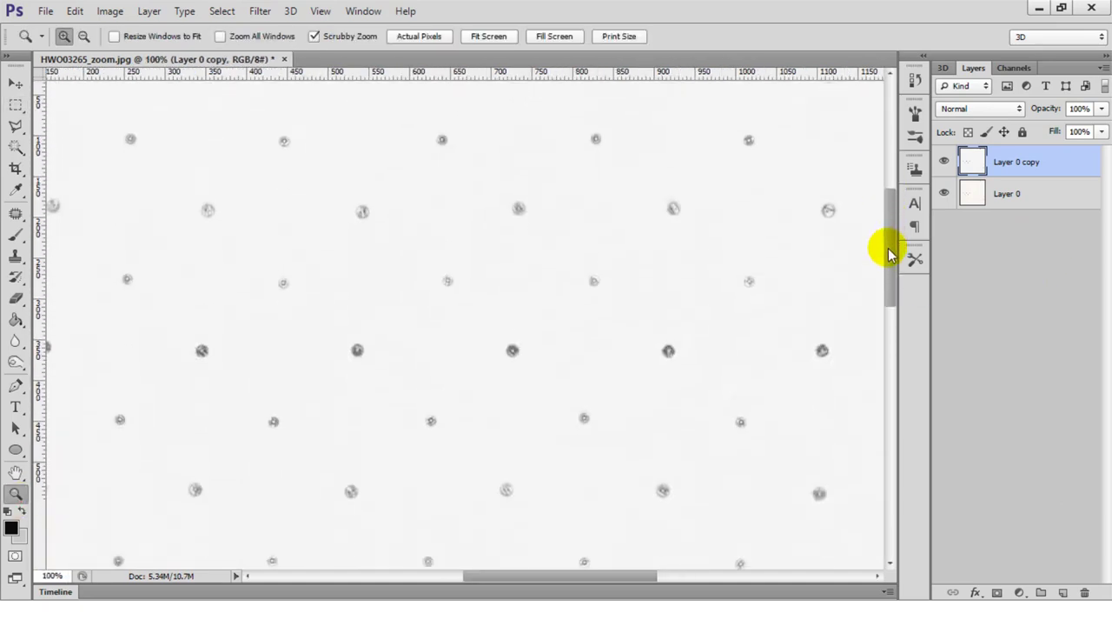
{"action": "left_click", "coordinate": [35, 150]}
{"action": "left_click", "coordinate": [249, 206]}
{"action": "left_click", "coordinate": [14, 493]}
{"action": "left_click", "coordinate": [213, 257]}
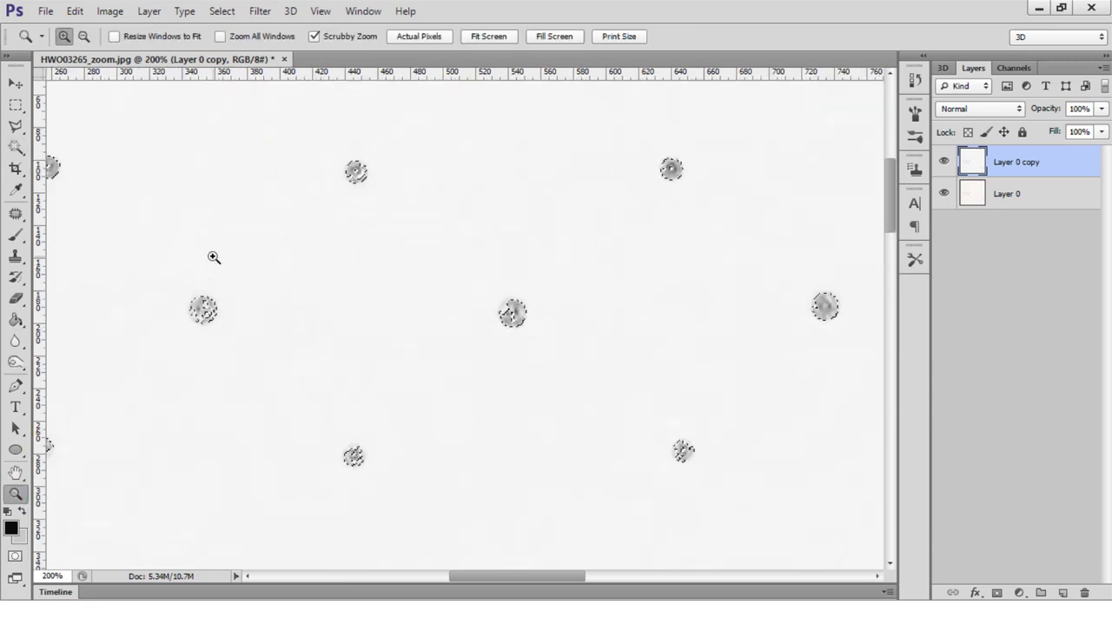
{"action": "left_click", "coordinate": [214, 257]}
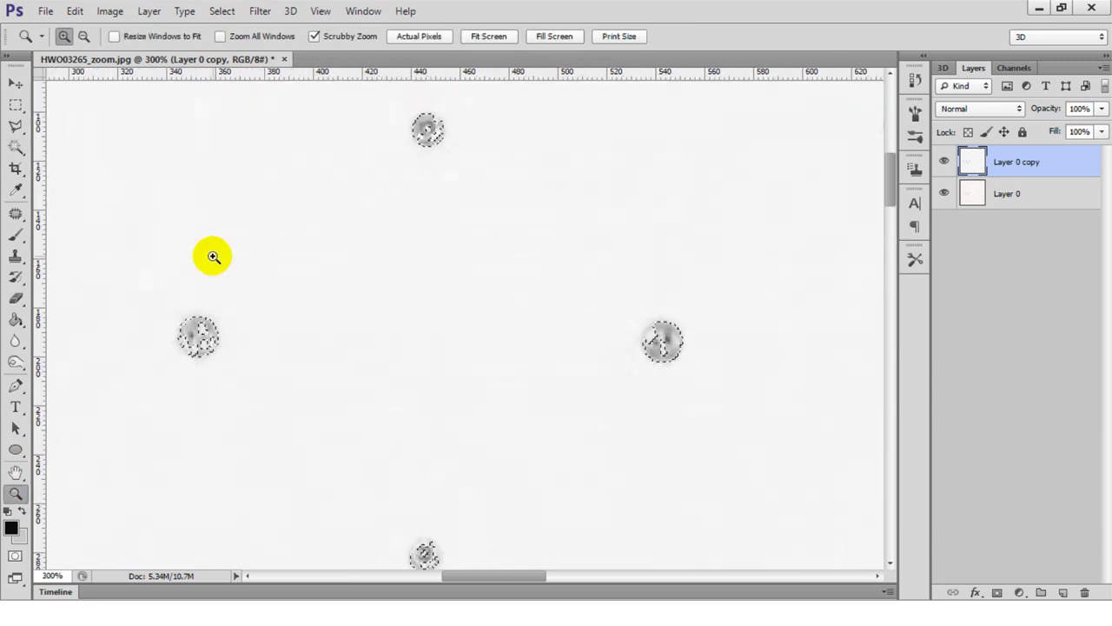
Zoom in to 200% and reselect the background pixels with the Magic Wand.
{"action": "left_click", "coordinate": [24, 149]}
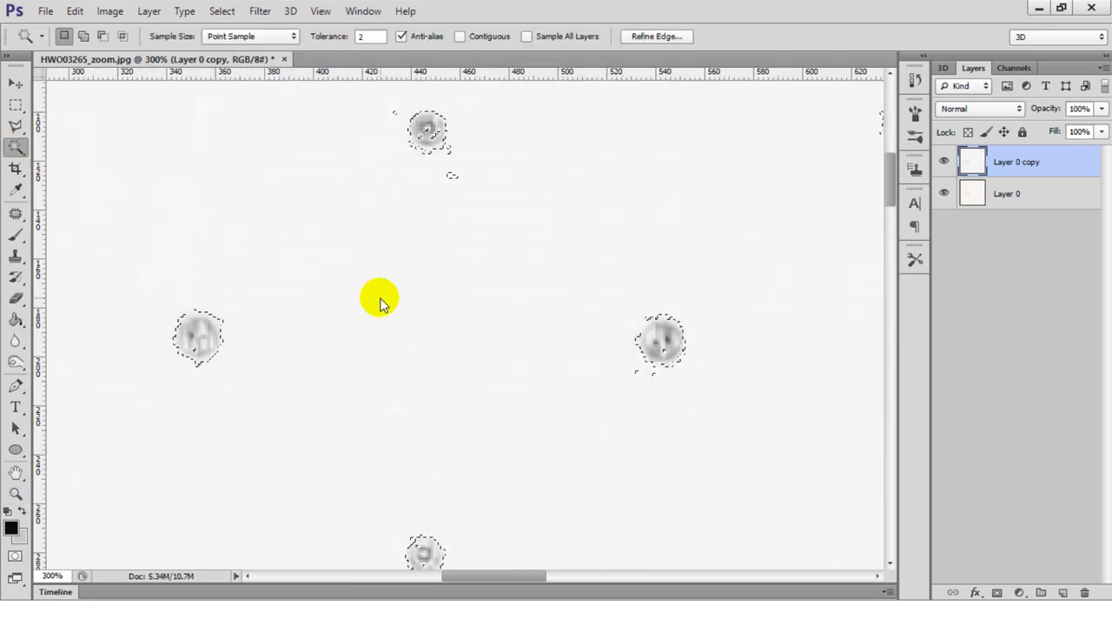
{"action": "key", "text": "z"}
{"action": "scroll", "coordinate": [344, 291], "scroll_direction": "down", "scroll_amount": 5, "text": "alt"}
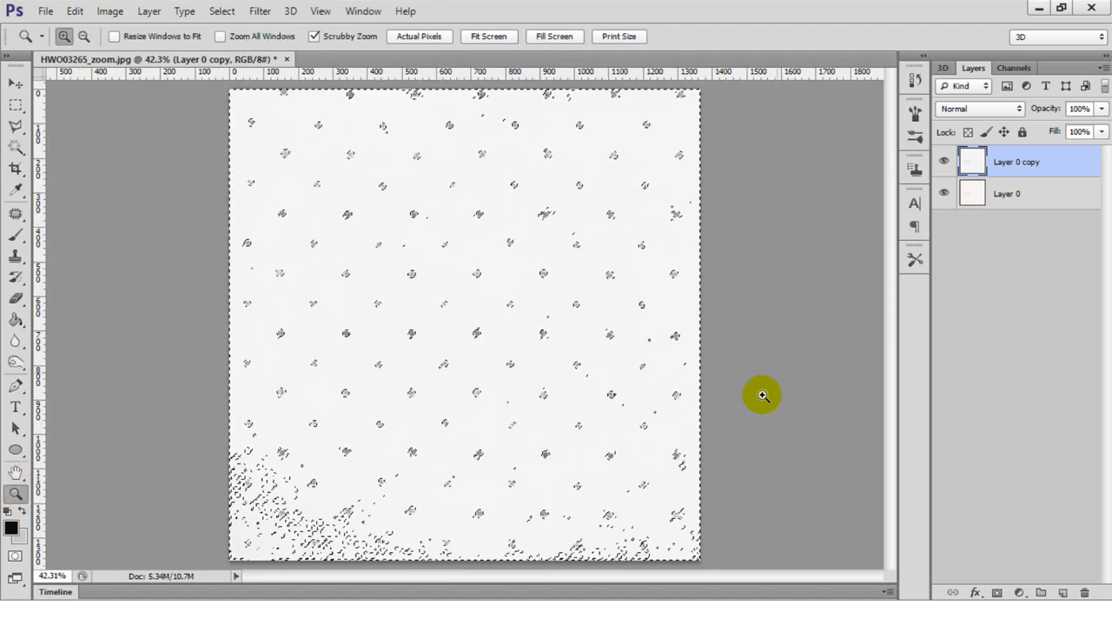
{"action": "left_click", "coordinate": [258, 539]}
{"action": "left_click", "coordinate": [235, 477]}
{"action": "key", "text": "w"}
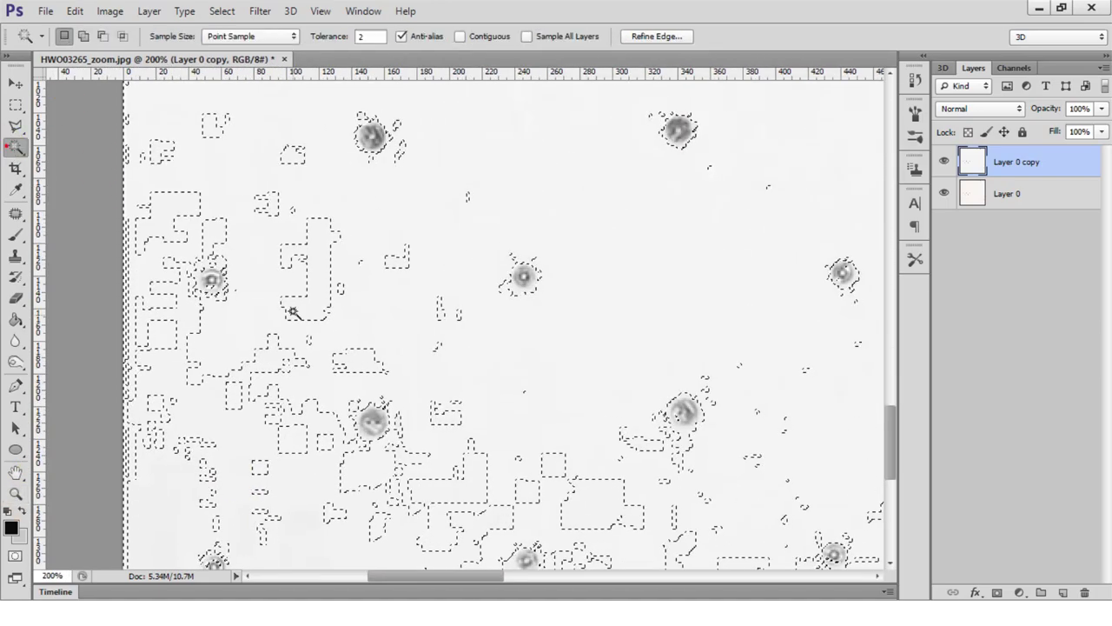
{"action": "left_click", "coordinate": [316, 294]}
Reselect with Tolerance 2 and Contiguous off, then Layer via Copy to make Layer 1.
{"action": "key", "text": "ctrl+d"}
{"action": "left_click", "coordinate": [374, 37]}
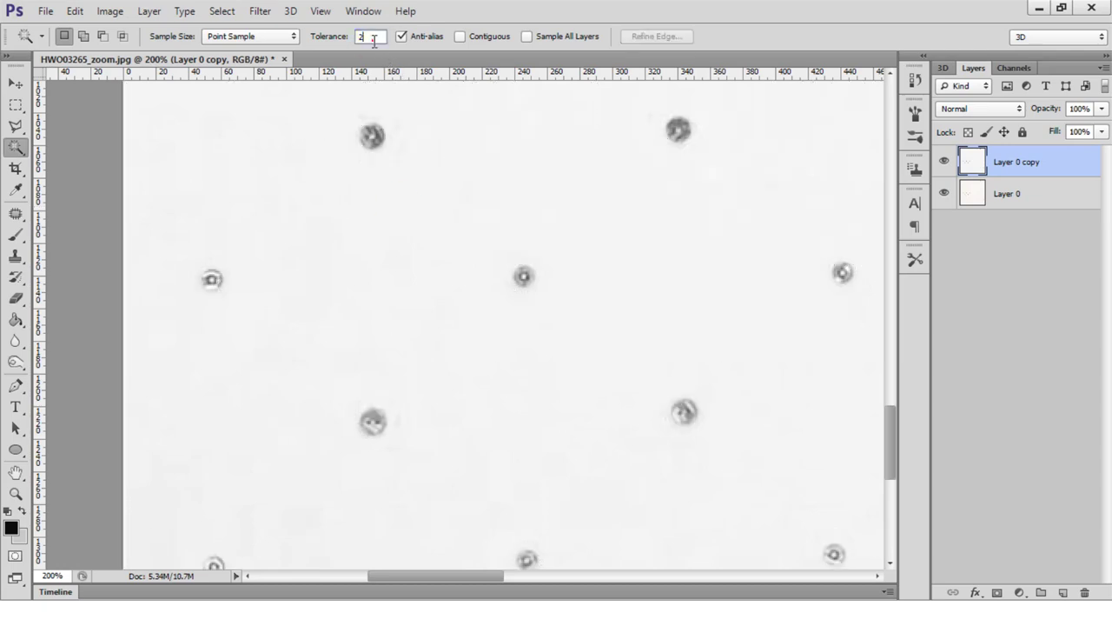
{"action": "type", "text": "5"}
{"action": "left_click_drag", "start_coordinate": [385, 233], "coordinate": [322, 290]}
{"action": "key", "text": "z"}
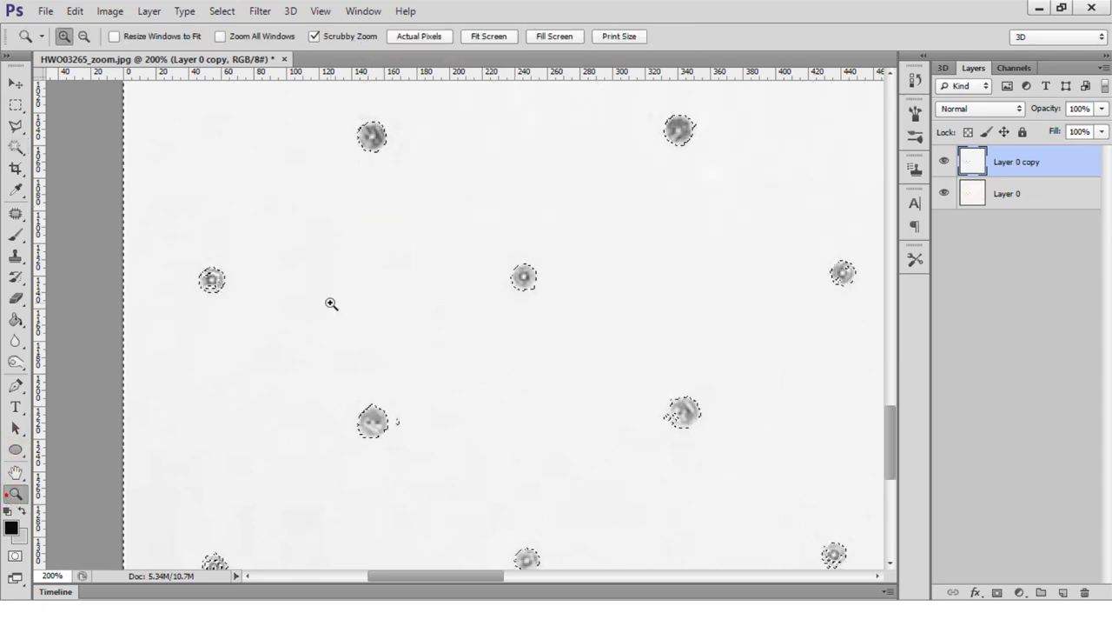
{"action": "scroll", "coordinate": [351, 314], "scroll_direction": "down", "scroll_amount": 5, "text": "alt"}
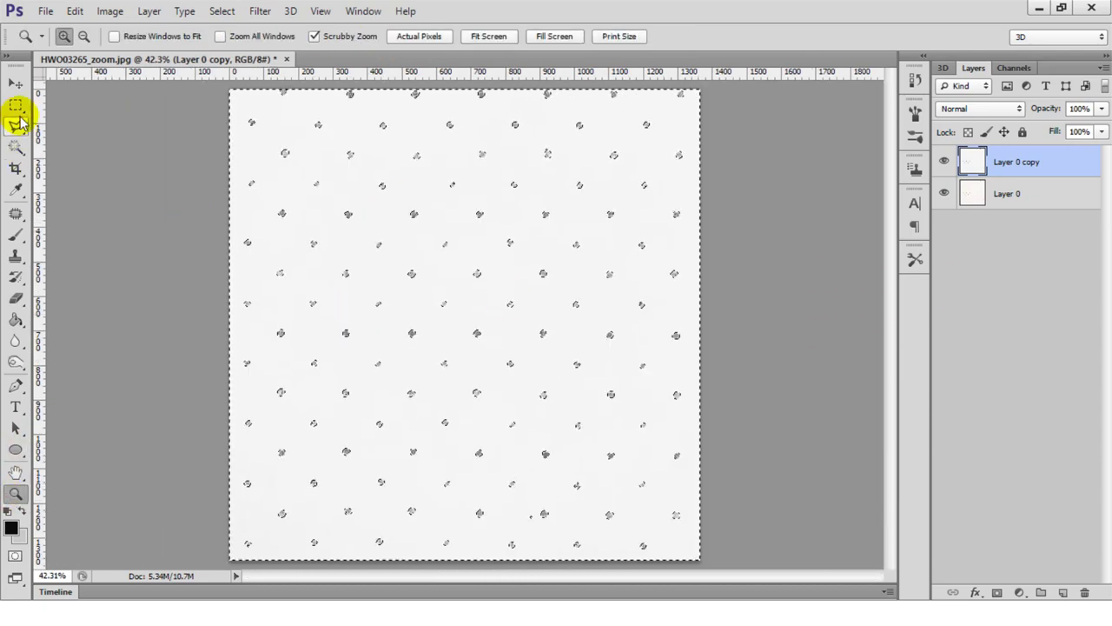
{"action": "left_click", "coordinate": [18, 106]}
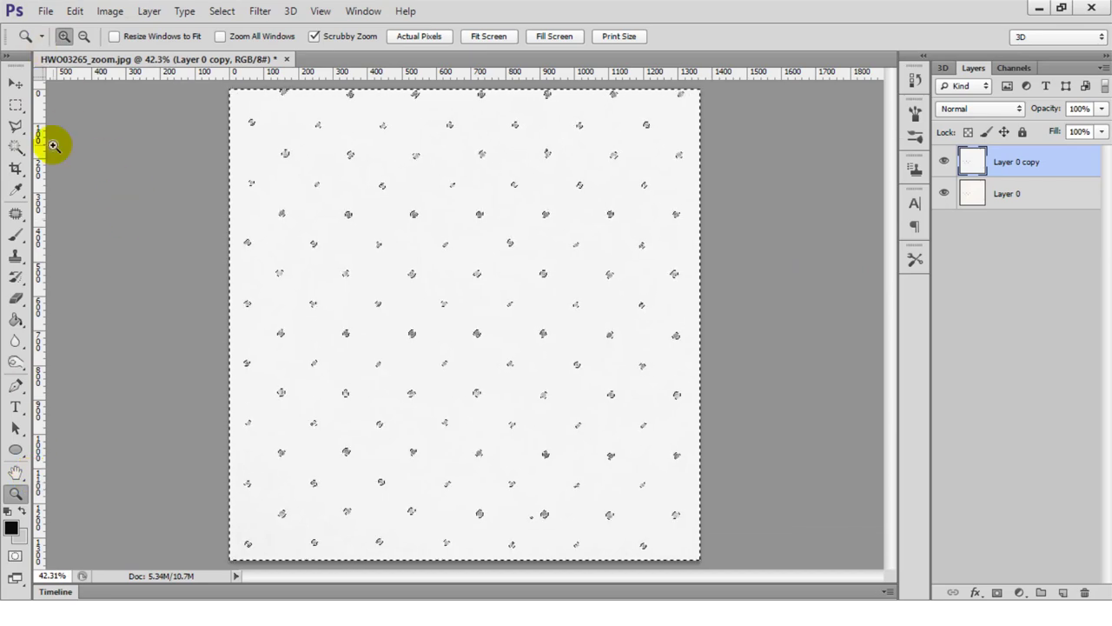
{"action": "right_click", "coordinate": [323, 187]}
{"action": "left_click", "coordinate": [368, 213]}
Darken the dots with Hue/Saturation Lightness -33.
{"action": "key", "text": "ctrl+j"}
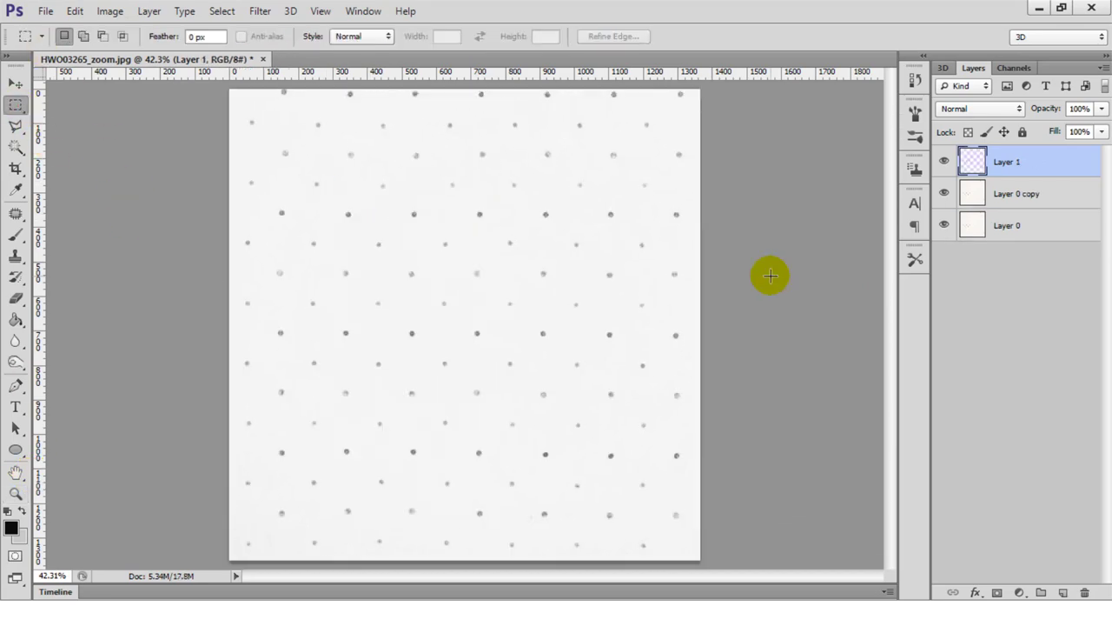
{"action": "left_click", "coordinate": [74, 10]}
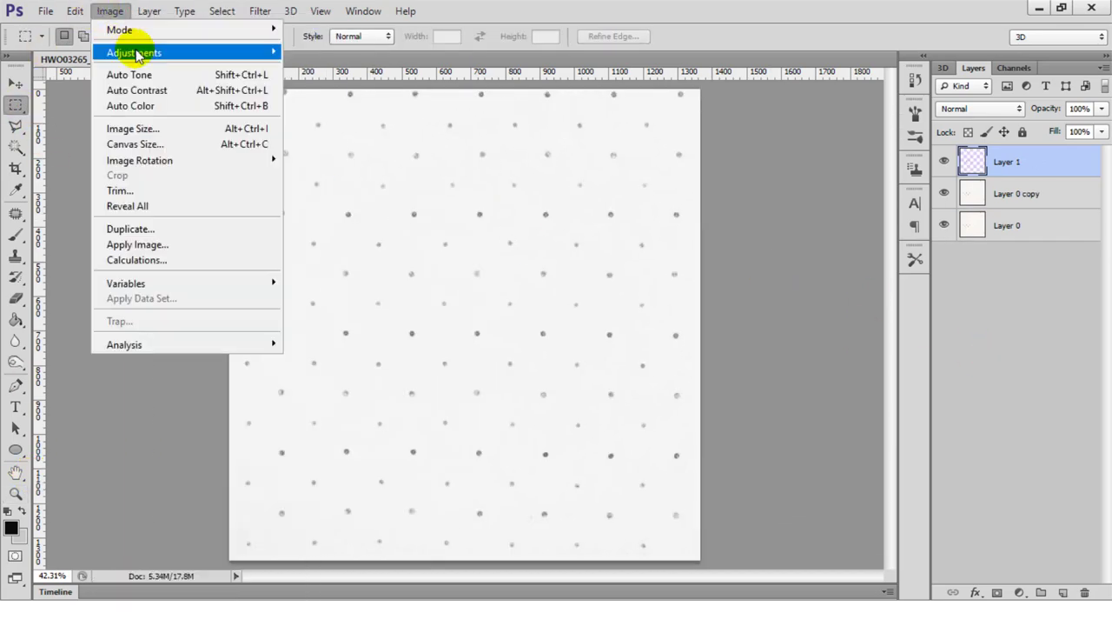
{"action": "left_click", "coordinate": [359, 214]}
{"action": "mouse_move", "coordinate": [664, 302]}
{"action": "left_mouse_down"}
{"action": "mouse_move", "coordinate": [621, 305]}
{"action": "mouse_move", "coordinate": [638, 307]}
{"action": "left_mouse_up"}
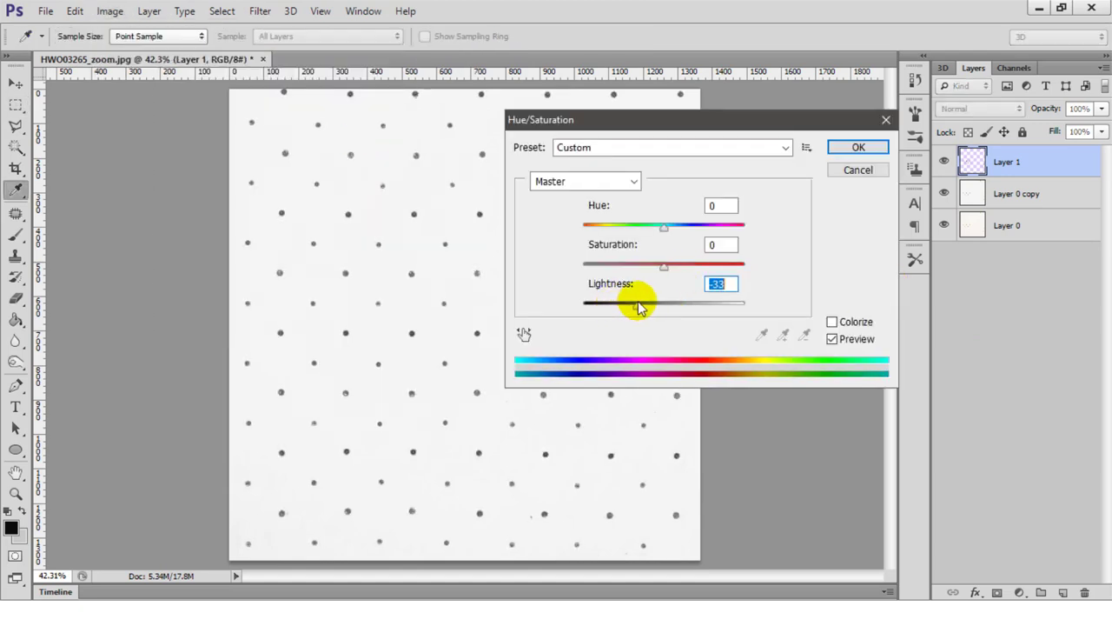
{"action": "left_click", "coordinate": [858, 148]}
{"action": "key", "text": "m"}
Save a Quality 12 JPEG copy in the Nursery folder, then hide Layer 1.
{"action": "left_click", "coordinate": [45, 12]}
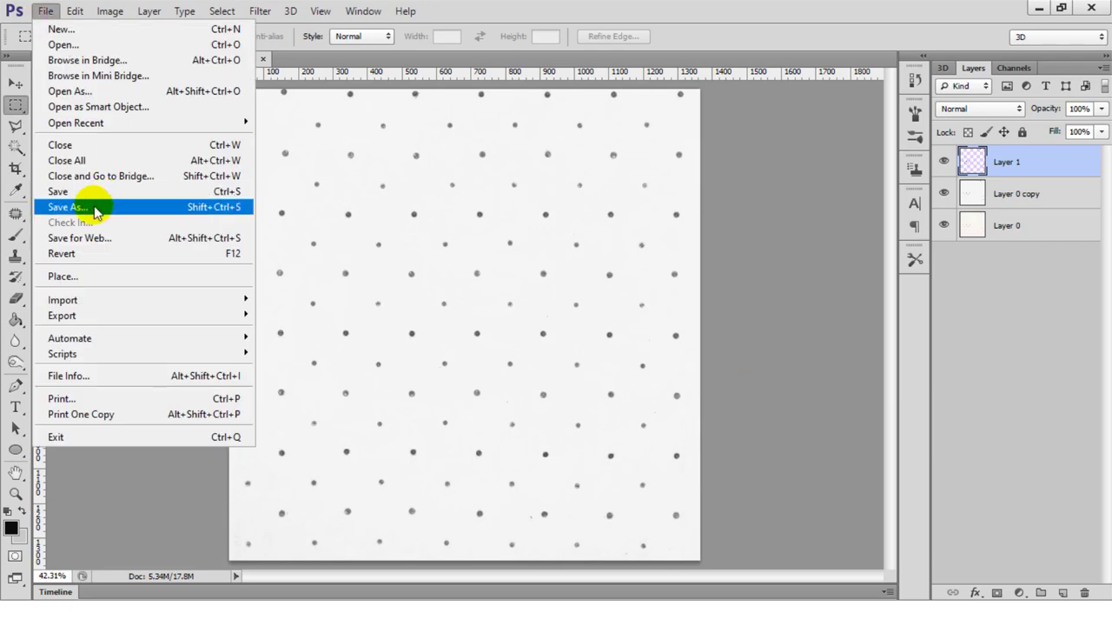
{"action": "left_click", "coordinate": [148, 208]}
{"action": "left_click", "coordinate": [597, 345]}
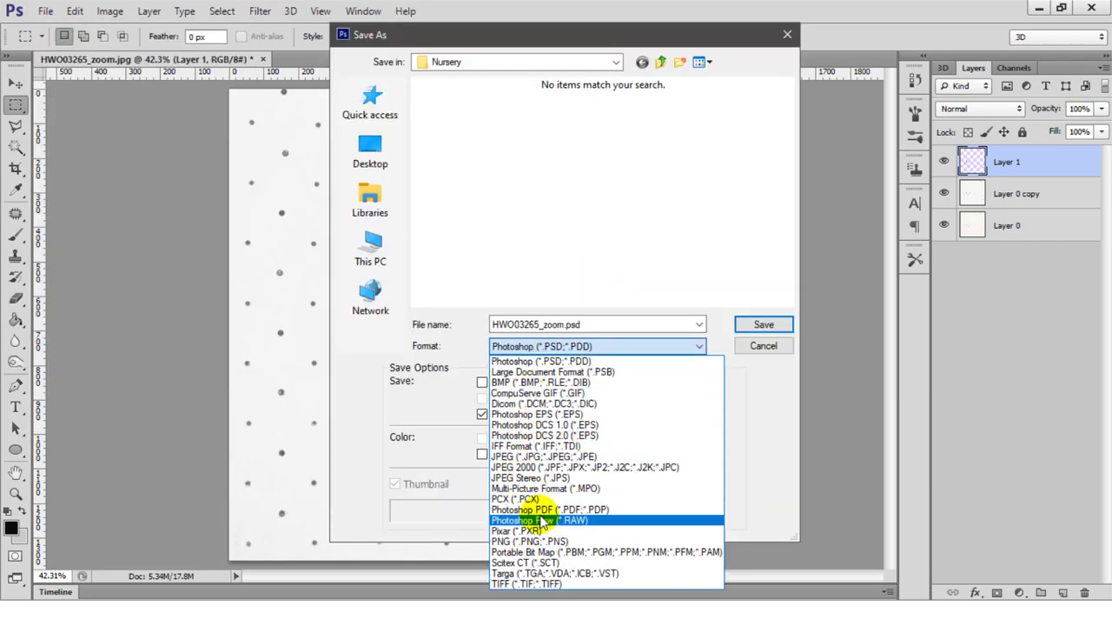
{"action": "left_click", "coordinate": [528, 456]}
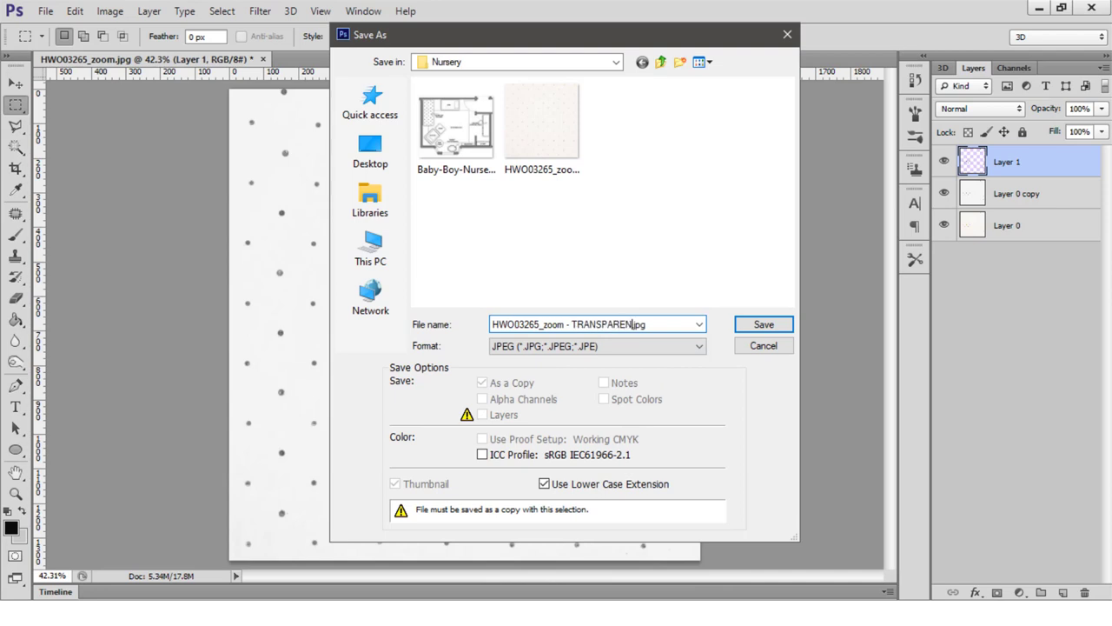
{"action": "left_click", "coordinate": [763, 325]}
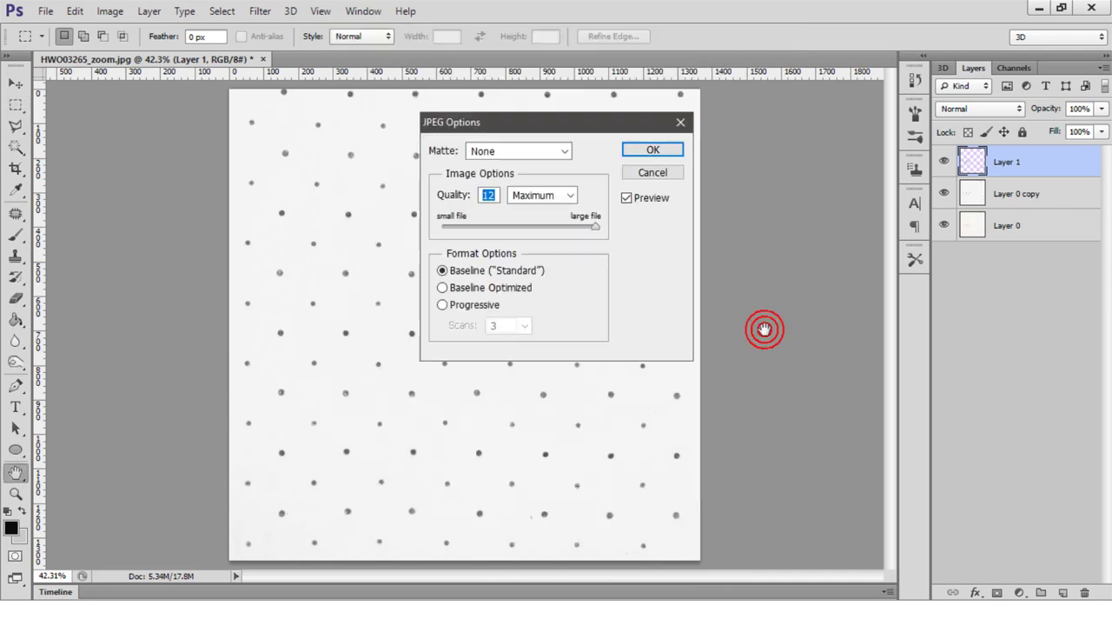
{"action": "left_click", "coordinate": [651, 149]}
{"action": "left_click", "coordinate": [943, 161]}
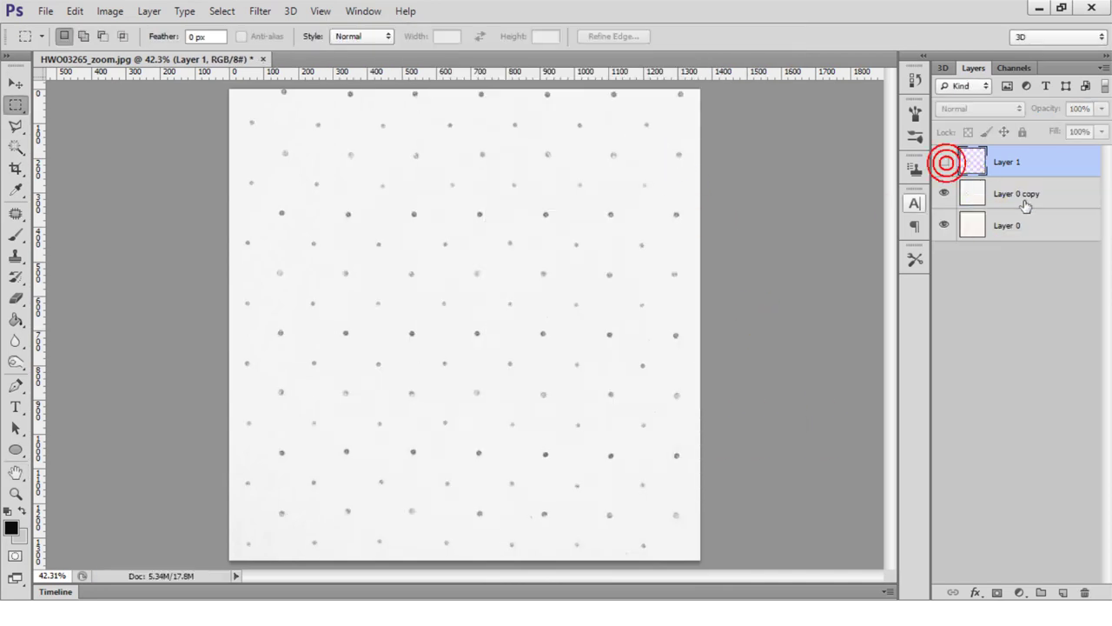
{"action": "left_click", "coordinate": [1021, 198]}
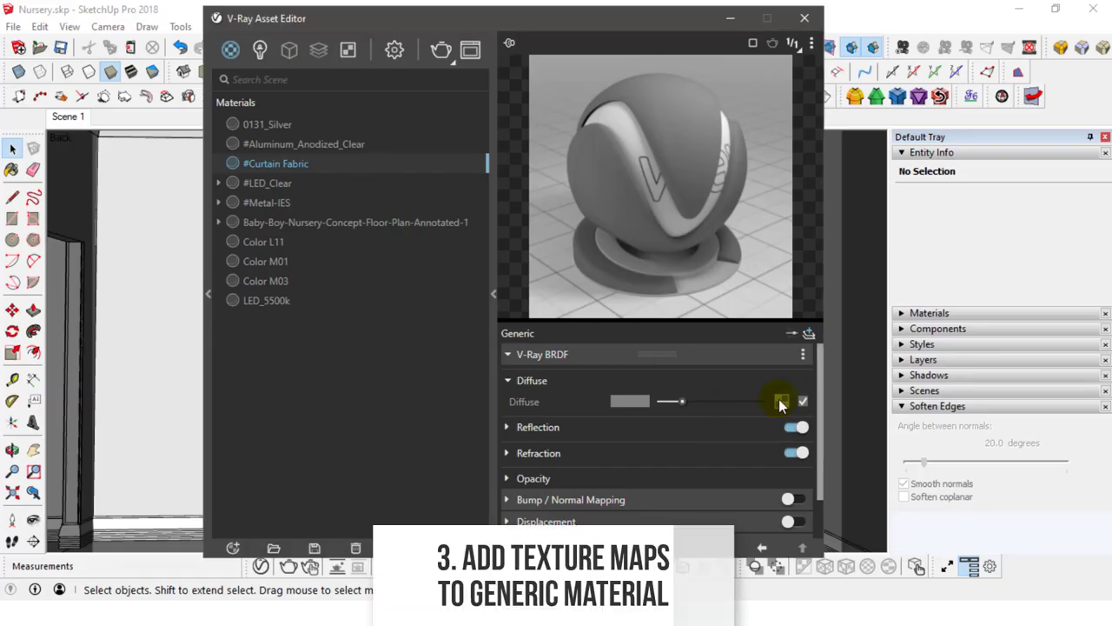
Load the polka-dot image from Nursery as #Curtain Fabric's Bitmap diffuse texture.
{"action": "left_click", "coordinate": [781, 402]}
{"action": "left_click", "coordinate": [738, 81]}
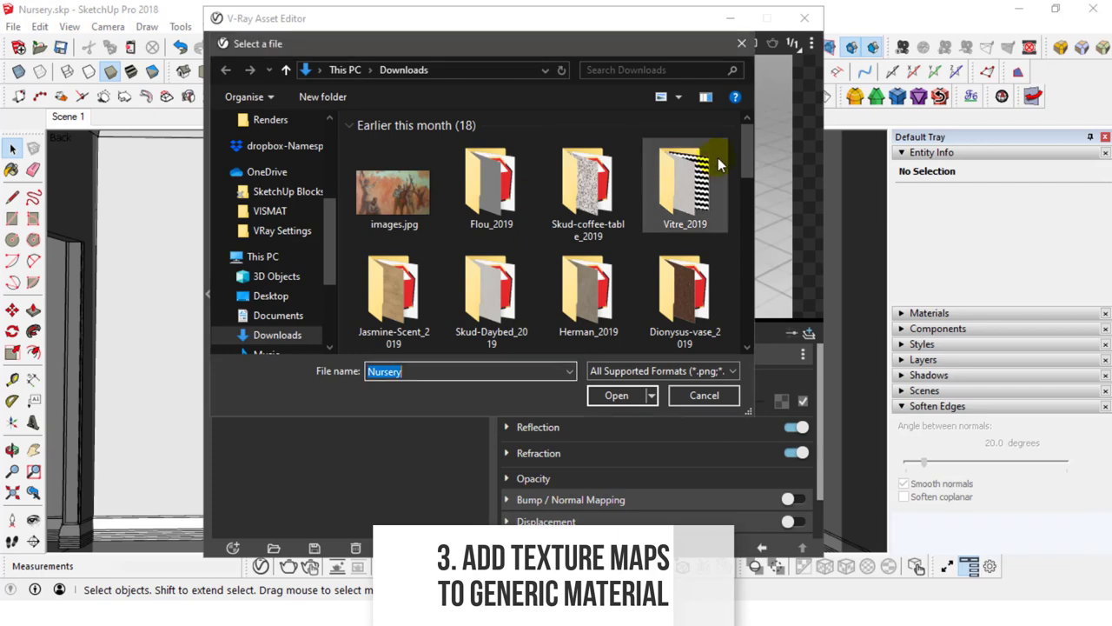
{"action": "left_click_drag", "start_coordinate": [421, 41], "coordinate": [441, 78]}
{"action": "scroll", "coordinate": [298, 235], "scroll_direction": "up", "scroll_amount": 2}
{"action": "scroll", "coordinate": [296, 278], "scroll_direction": "up", "scroll_amount": 1}
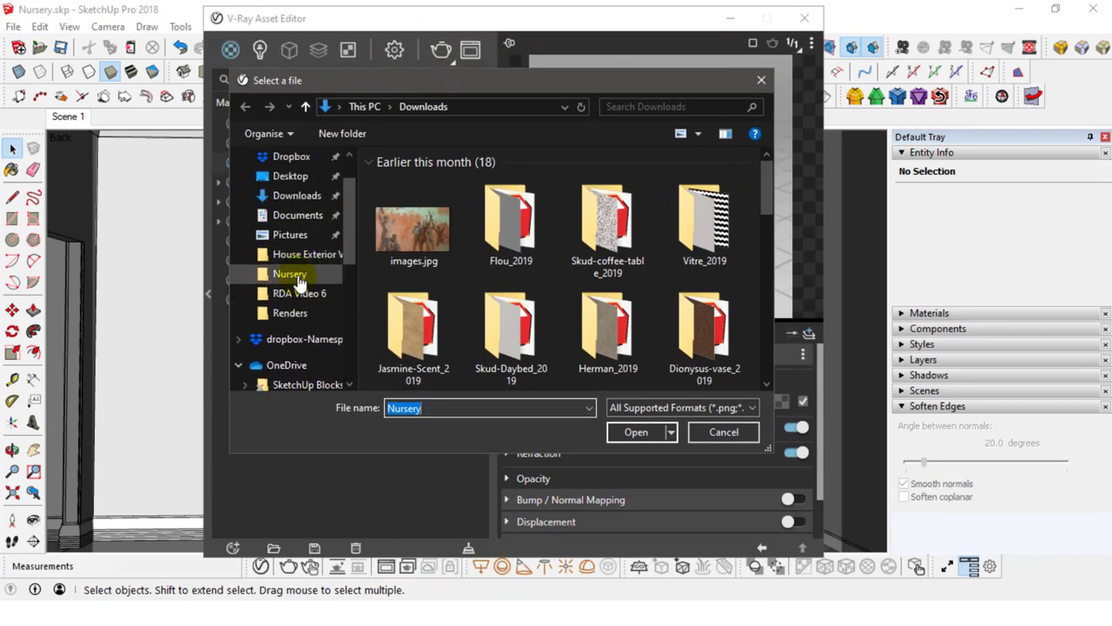
{"action": "left_click", "coordinate": [297, 276]}
{"action": "left_click", "coordinate": [611, 199]}
{"action": "left_click", "coordinate": [643, 432]}
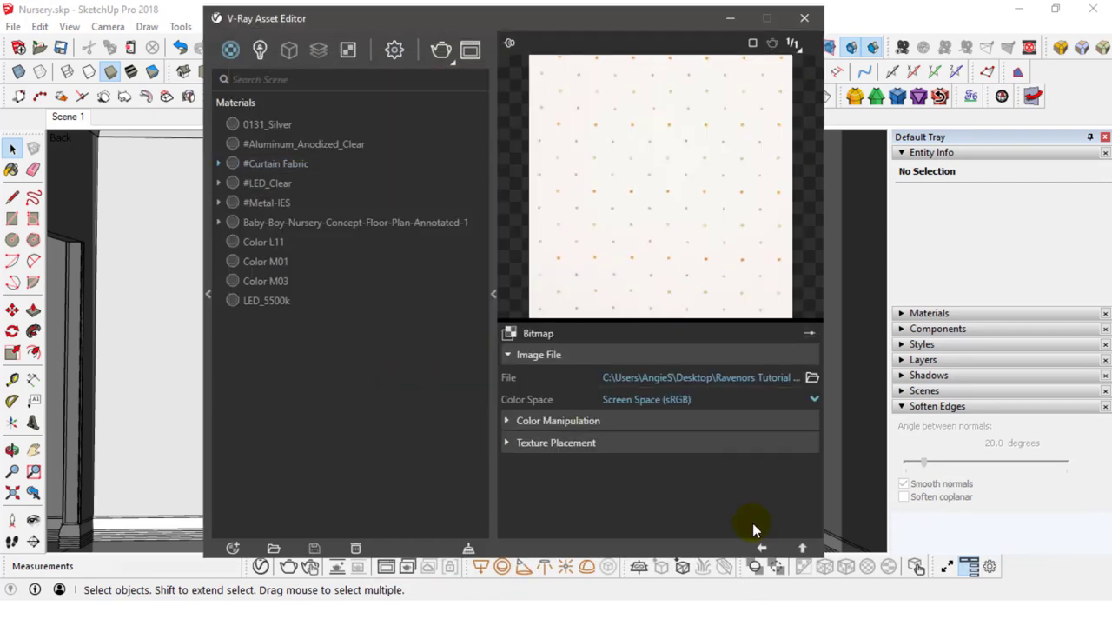
{"action": "left_click", "coordinate": [762, 549]}
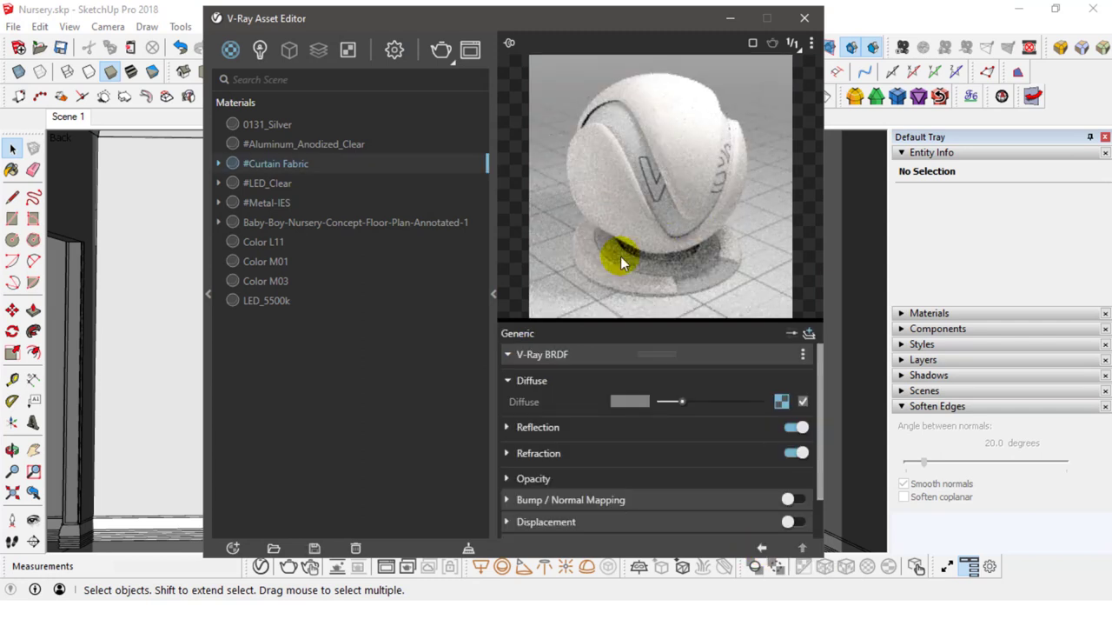
{"action": "left_click", "coordinate": [232, 547]}
Create a Two Sided material named #Curtain using #Curtain Fabric front and back.
{"action": "left_click", "coordinate": [374, 393]}
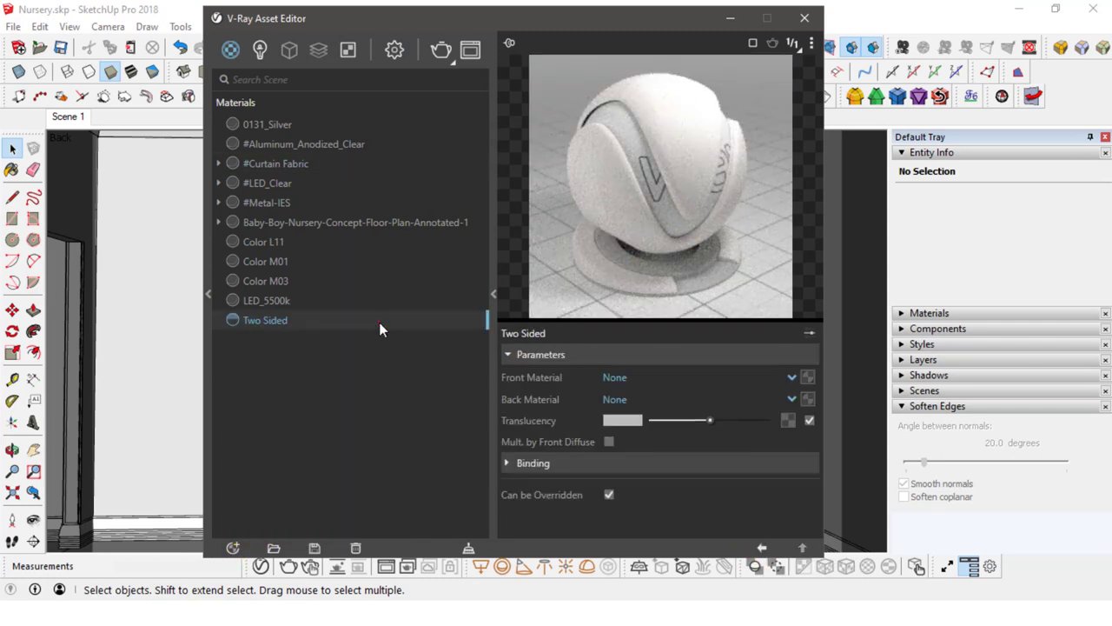
{"action": "double_click", "coordinate": [264, 320]}
{"action": "type", "text": "#Curtain"}
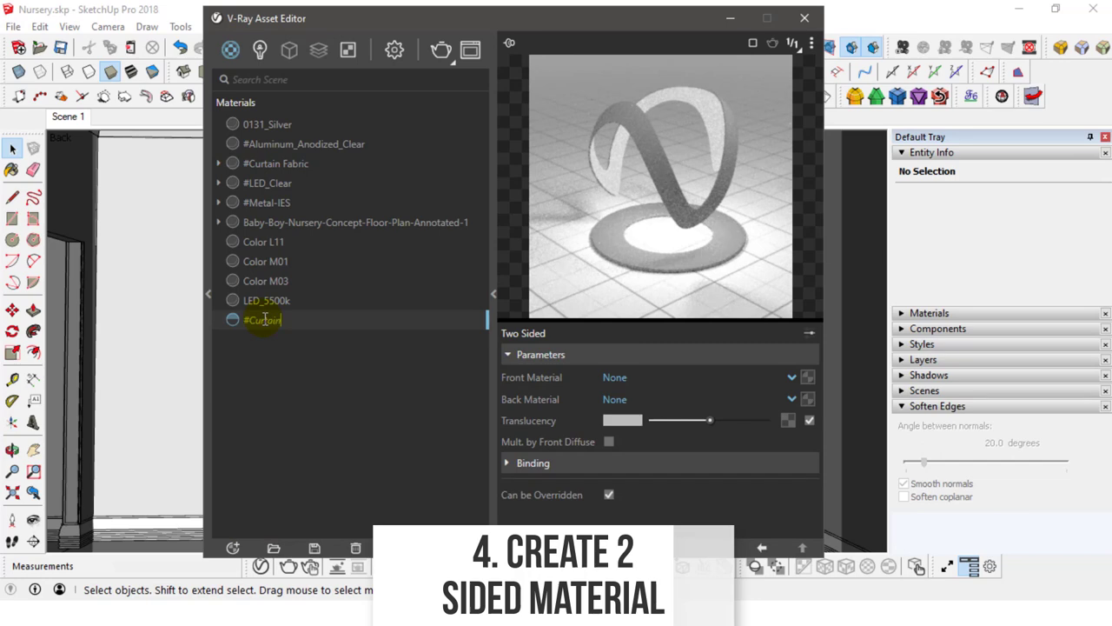
{"action": "key", "text": "Return"}
{"action": "left_click", "coordinate": [792, 379]}
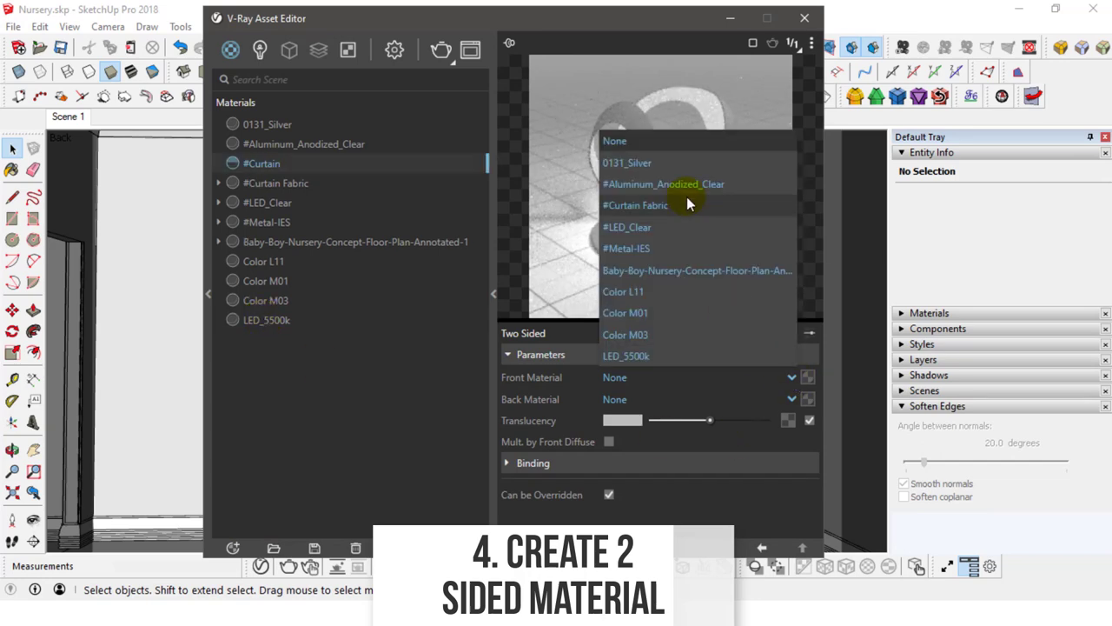
{"action": "left_click", "coordinate": [643, 205]}
{"action": "left_click", "coordinate": [791, 399]}
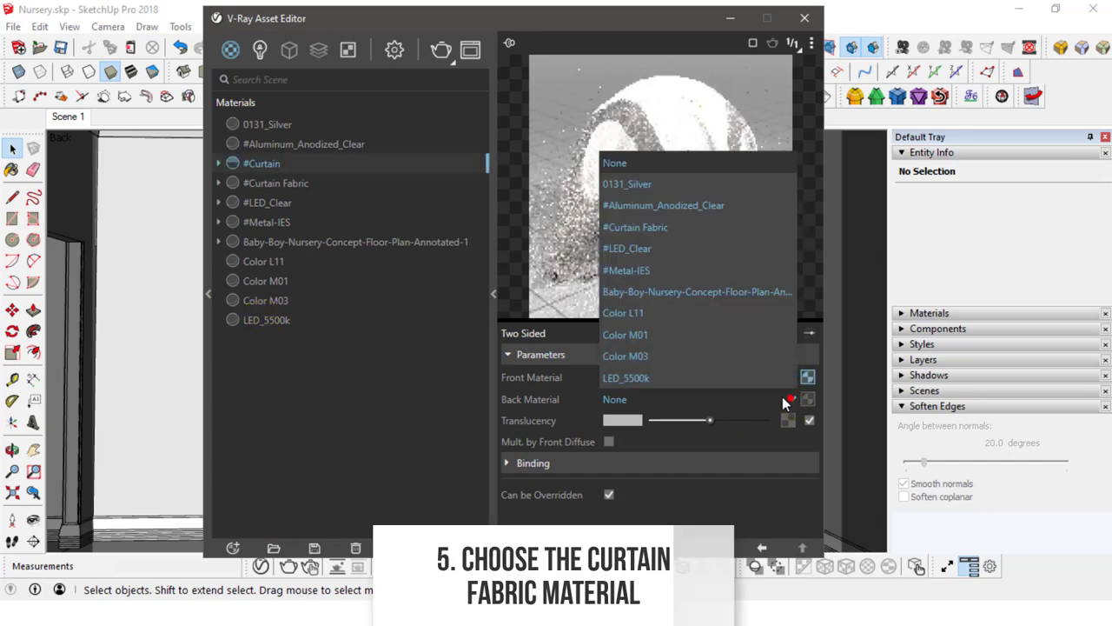
{"action": "left_click", "coordinate": [652, 228]}
Add Bitmap maps for Translucency and Binding texture using HWO03265_zoom.jpg.
{"action": "left_click", "coordinate": [788, 420]}
{"action": "left_click", "coordinate": [730, 62]}
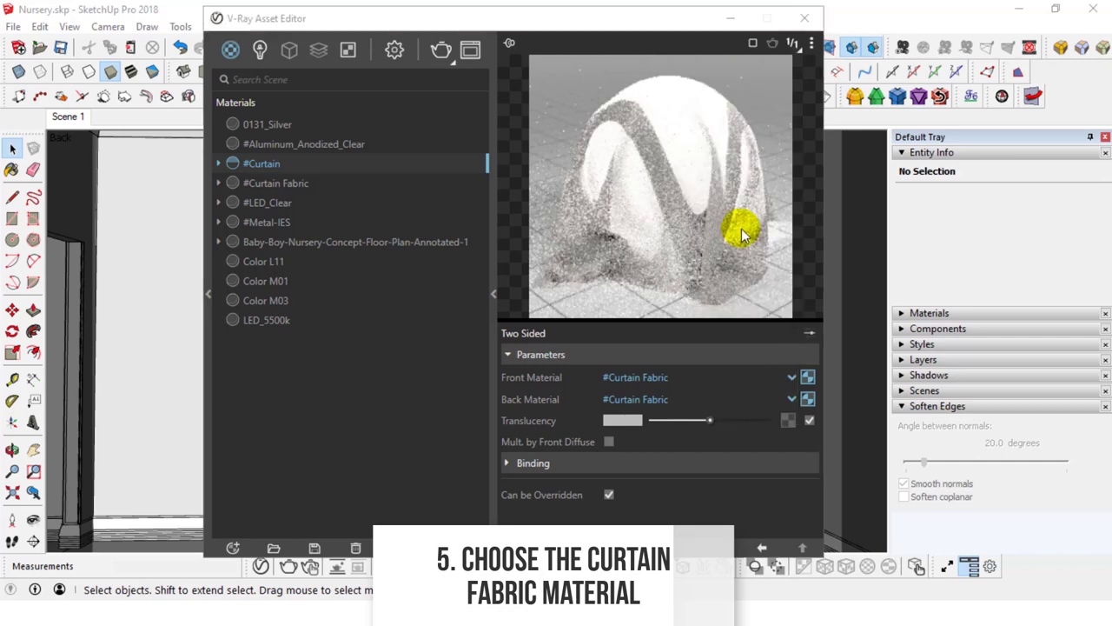
{"action": "double_click", "coordinate": [517, 212]}
{"action": "left_click", "coordinate": [762, 548]}
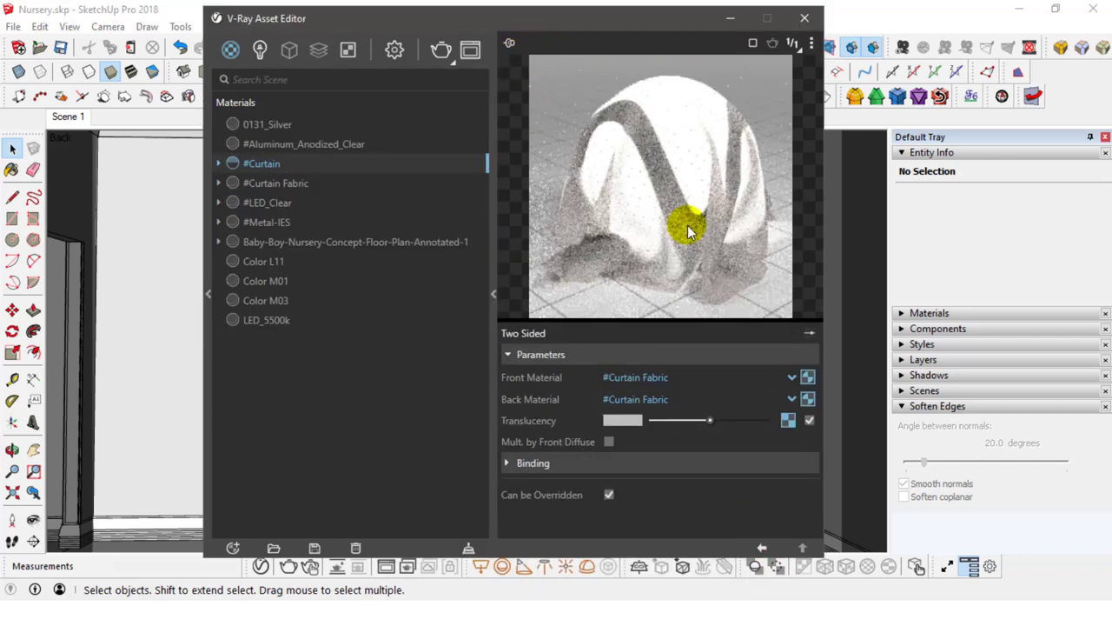
{"action": "left_click", "coordinate": [805, 485]}
{"action": "left_click", "coordinate": [730, 59]}
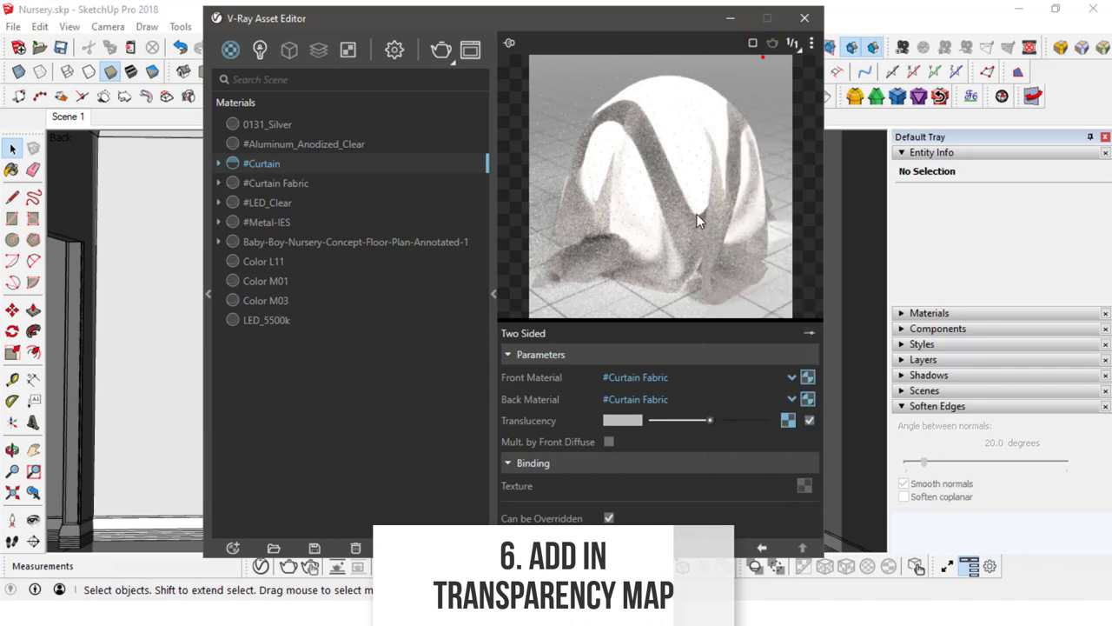
{"action": "left_click", "coordinate": [614, 202]}
{"action": "left_click", "coordinate": [637, 432]}
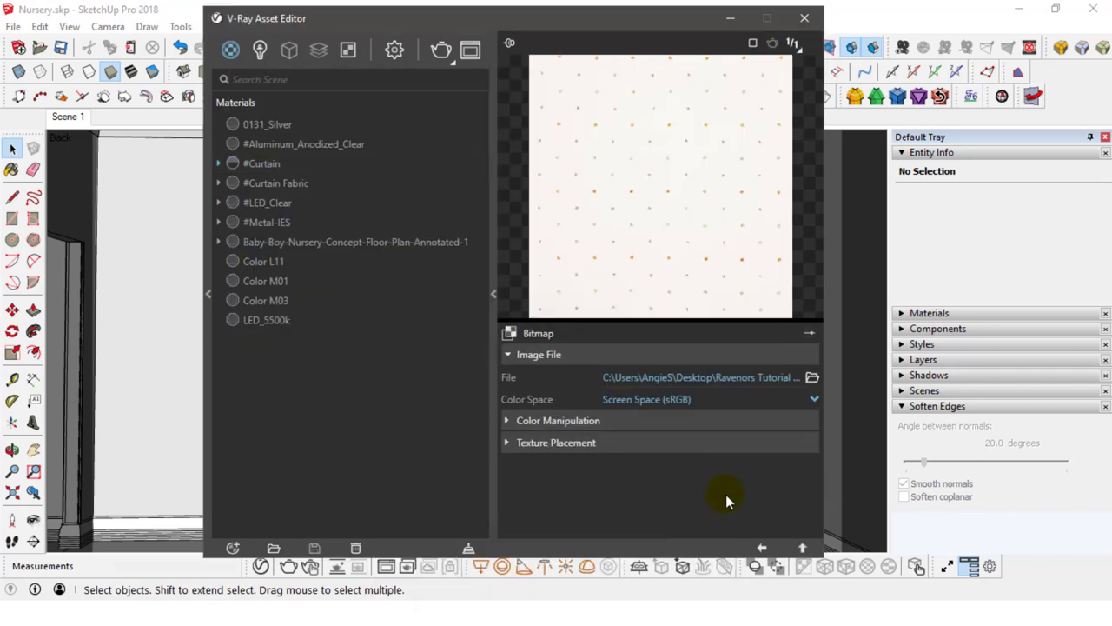
{"action": "left_click", "coordinate": [762, 547]}
{"action": "left_click_drag", "start_coordinate": [588, 14], "coordinate": [931, 55]}
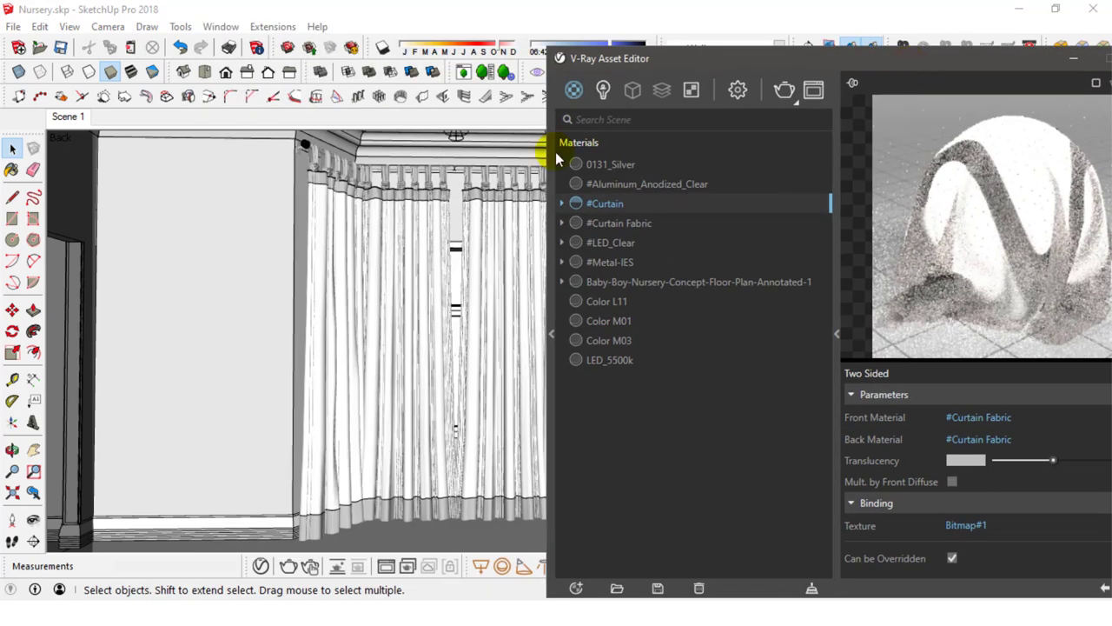
Apply #Curtain Fabric to the hem pieces that used Color M03.
{"action": "left_click", "coordinate": [50, 175]}
{"action": "left_click", "coordinate": [660, 343]}
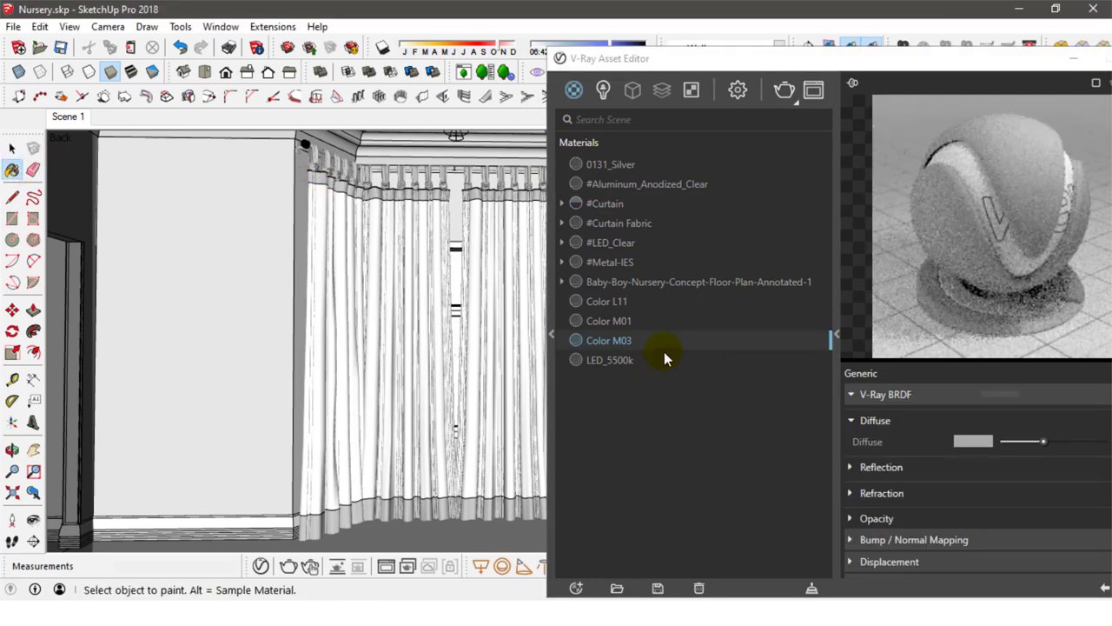
{"action": "right_click", "coordinate": [657, 341]}
{"action": "left_click", "coordinate": [669, 355]}
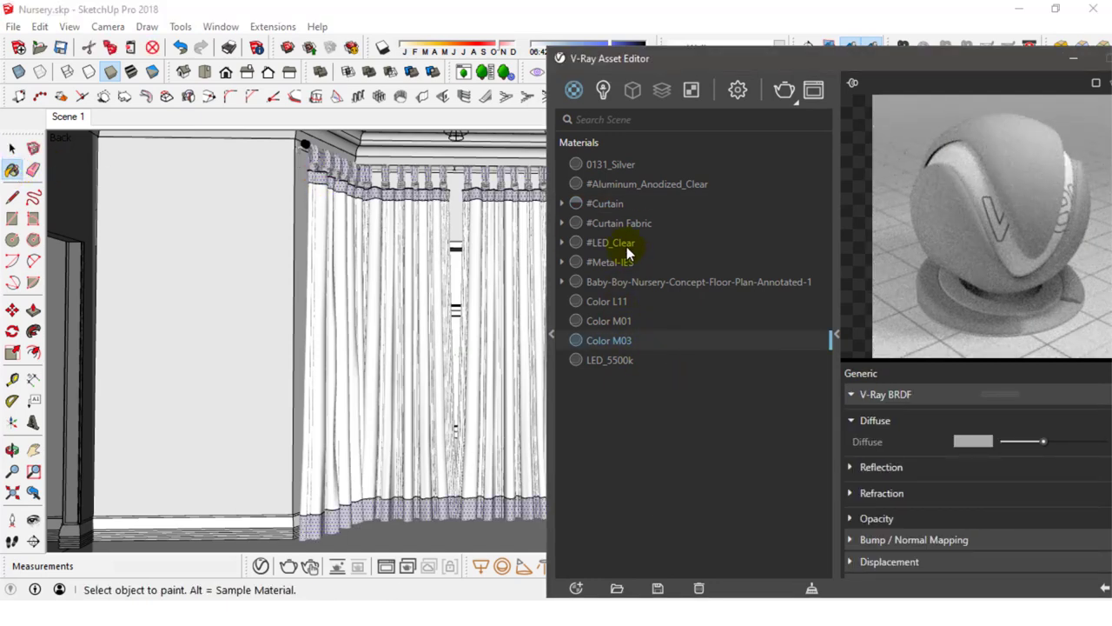
{"action": "right_click", "coordinate": [614, 223]}
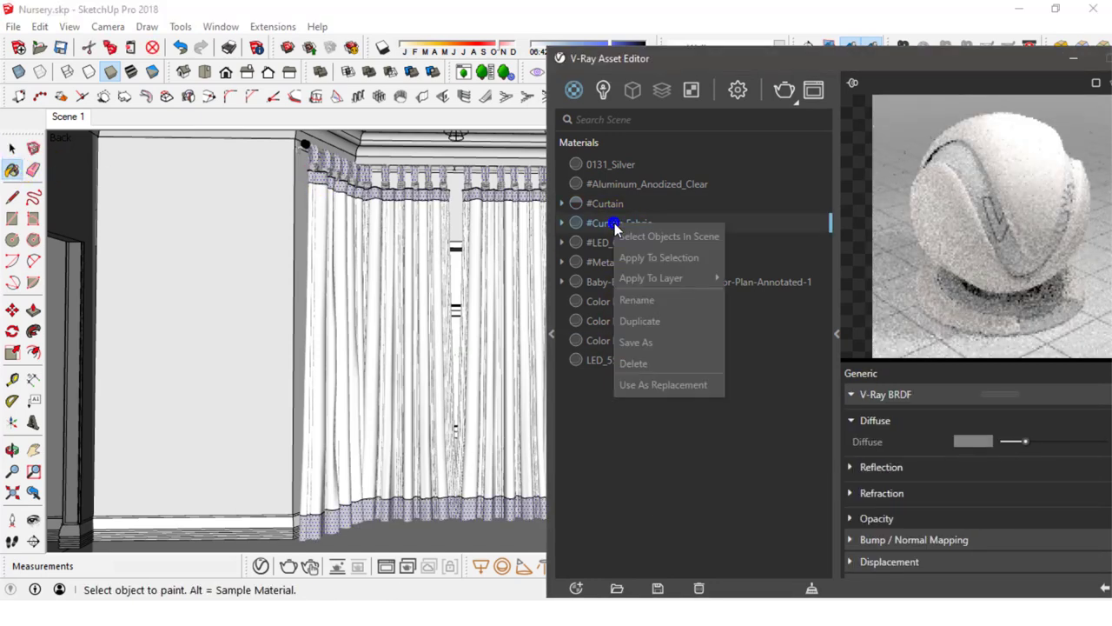
{"action": "left_click", "coordinate": [645, 260]}
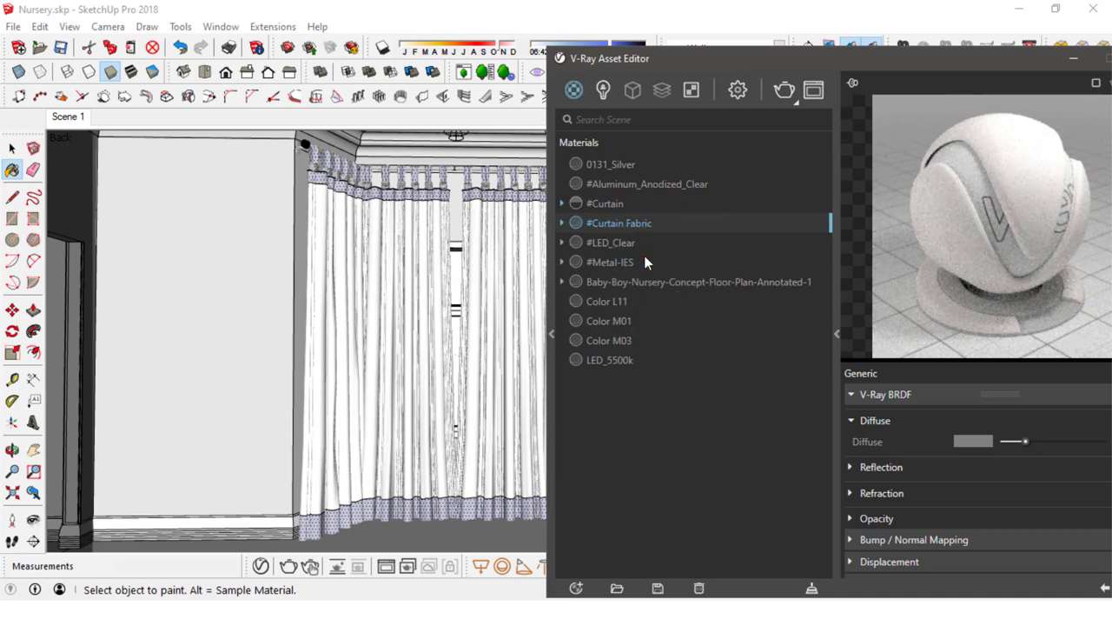
Apply #Curtain to the curtain panels that used Color M01.
{"action": "left_click", "coordinate": [383, 276], "text": "alt"}
{"action": "right_click", "coordinate": [641, 318]}
{"action": "left_click", "coordinate": [648, 324]}
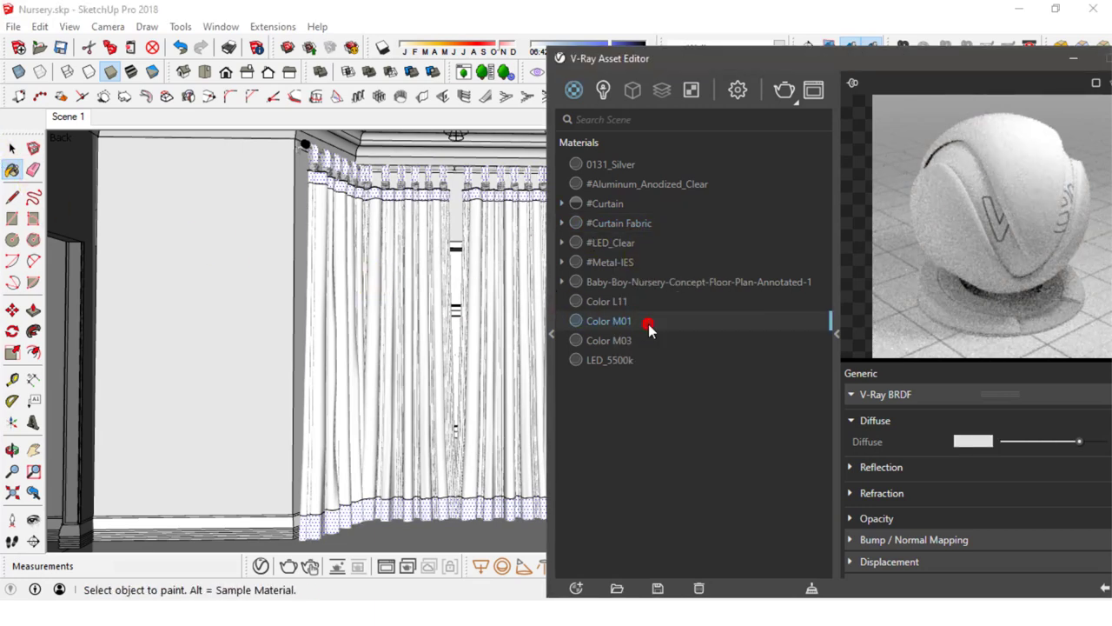
{"action": "right_click", "coordinate": [611, 206]}
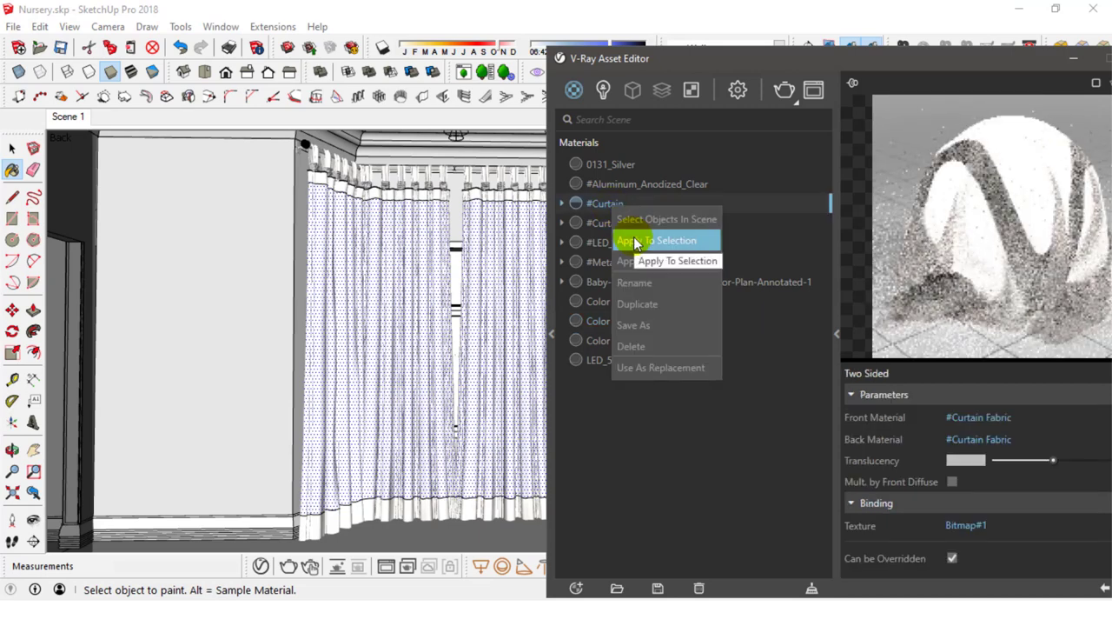
{"action": "left_click", "coordinate": [634, 242]}
Delete the Color L11 material from the V-Ray material list.
{"action": "left_click", "coordinate": [609, 301]}
{"action": "right_click", "coordinate": [609, 303]}
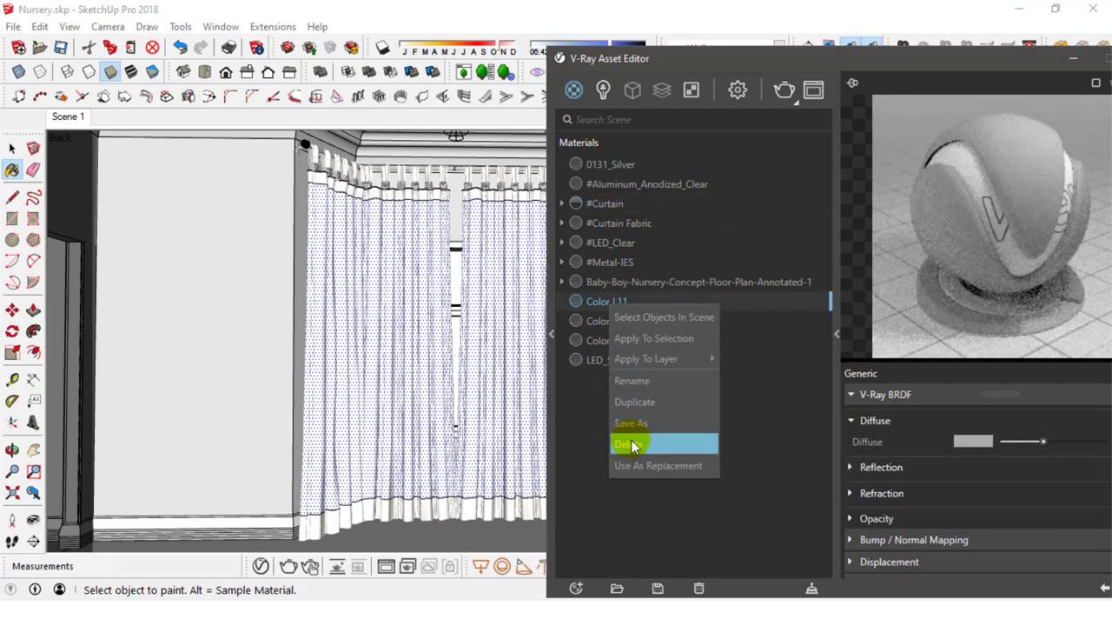
{"action": "left_click", "coordinate": [643, 444]}
{"action": "left_click", "coordinate": [607, 304]}
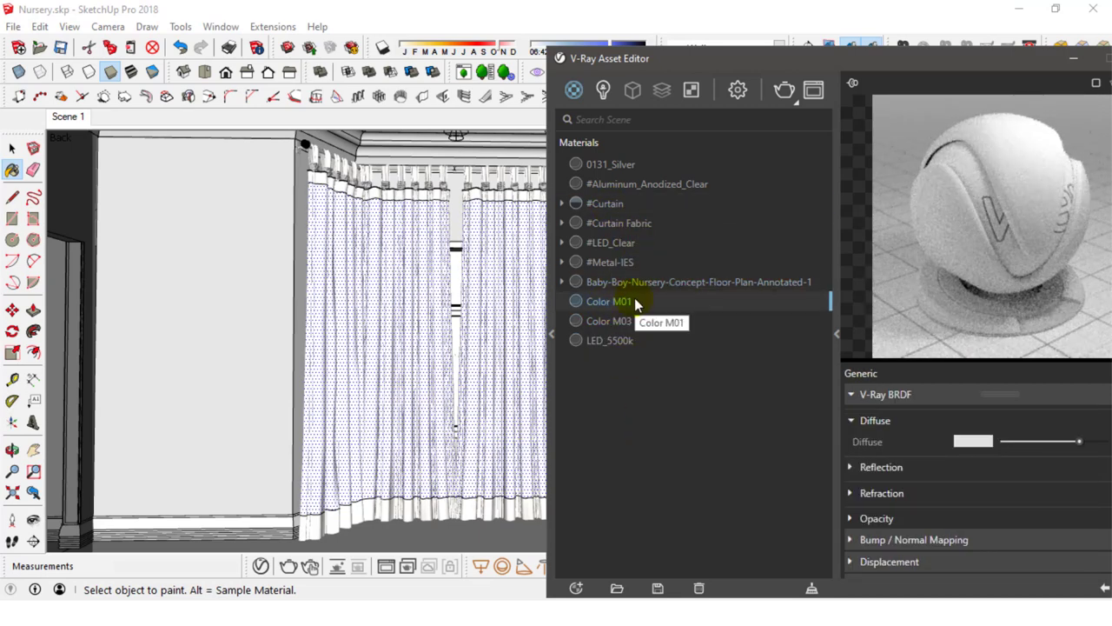
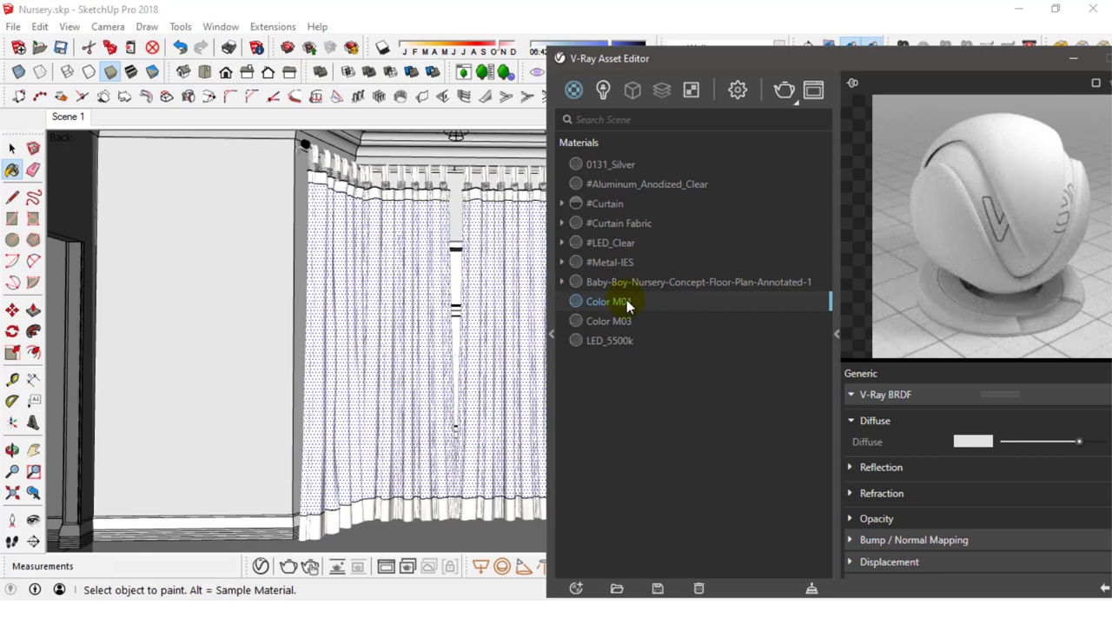
Delete the unused Color M01 and Color M03 materials, then close the V-Ray Asset Editor.
{"action": "left_click", "coordinate": [619, 299]}
{"action": "key", "text": "Delete"}
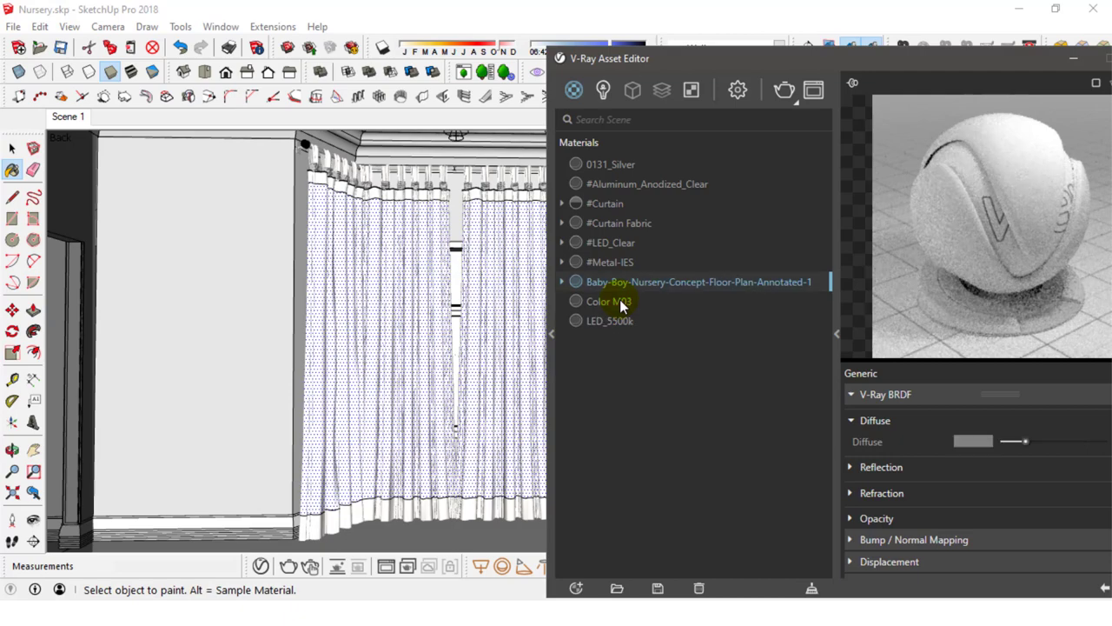
{"action": "left_click", "coordinate": [619, 301]}
{"action": "key", "text": "Delete"}
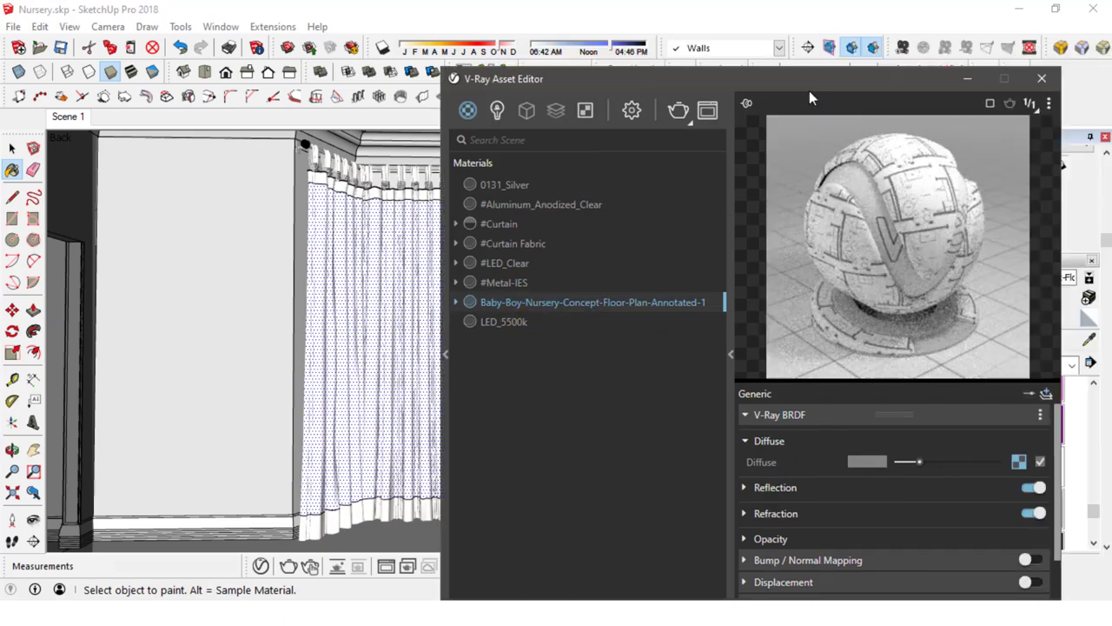
{"action": "left_click", "coordinate": [1070, 82]}
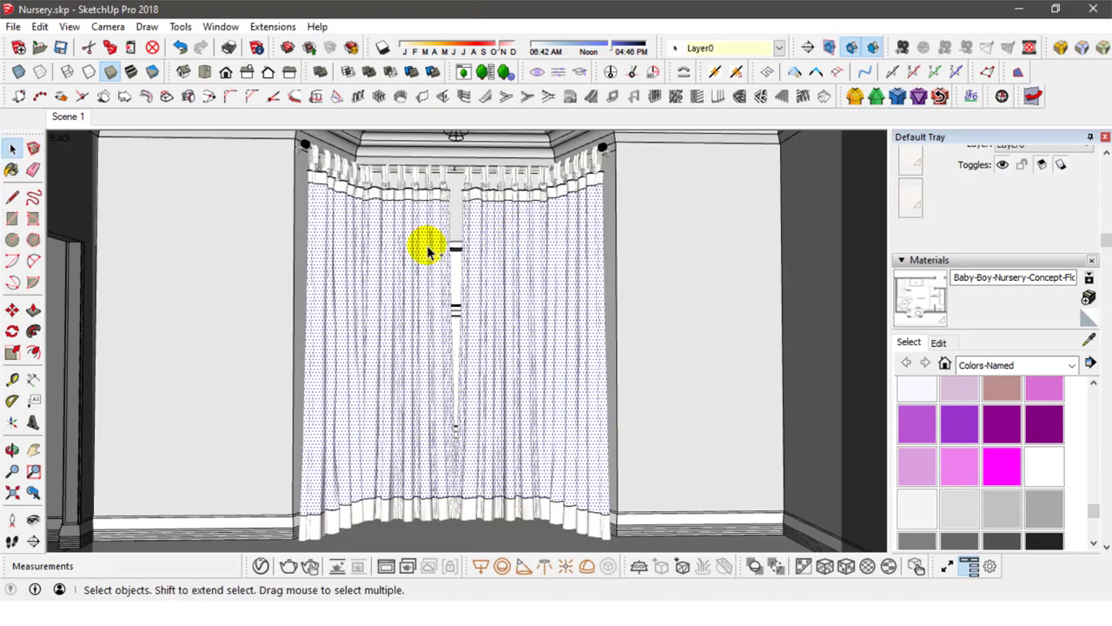
Select the curtain panel and switch the Materials library to In Model.
{"action": "scroll", "coordinate": [538, 188], "scroll_direction": "up", "scroll_amount": 2}
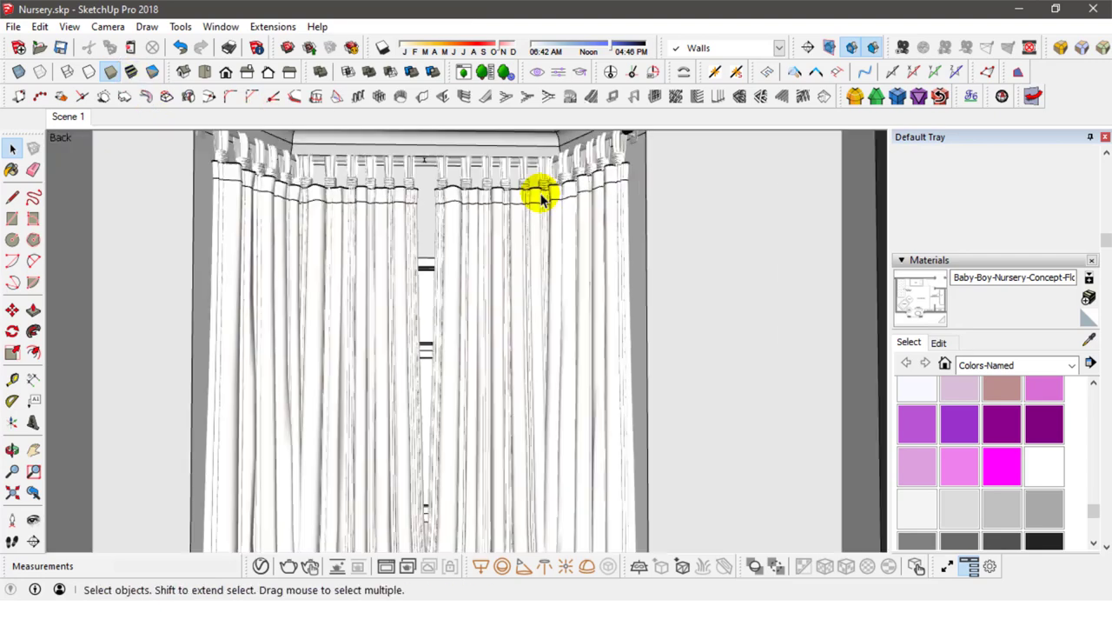
{"action": "scroll", "coordinate": [504, 214], "scroll_direction": "up", "scroll_amount": 2}
{"action": "scroll", "coordinate": [510, 204], "scroll_direction": "up", "scroll_amount": 2}
{"action": "scroll", "coordinate": [511, 205], "scroll_direction": "down", "scroll_amount": 1}
{"action": "left_click", "coordinate": [511, 205]}
{"action": "scroll", "coordinate": [517, 209], "scroll_direction": "down", "scroll_amount": 2}
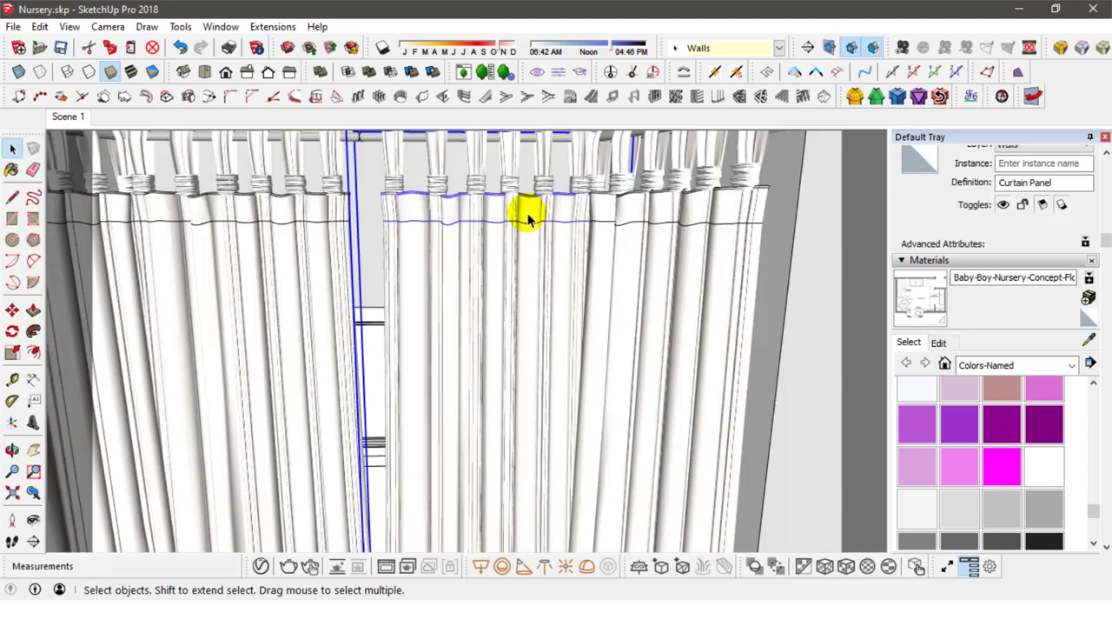
{"action": "scroll", "coordinate": [521, 212], "scroll_direction": "down", "scroll_amount": 1}
{"action": "scroll", "coordinate": [528, 217], "scroll_direction": "down", "scroll_amount": 1}
{"action": "left_click", "coordinate": [916, 234]}
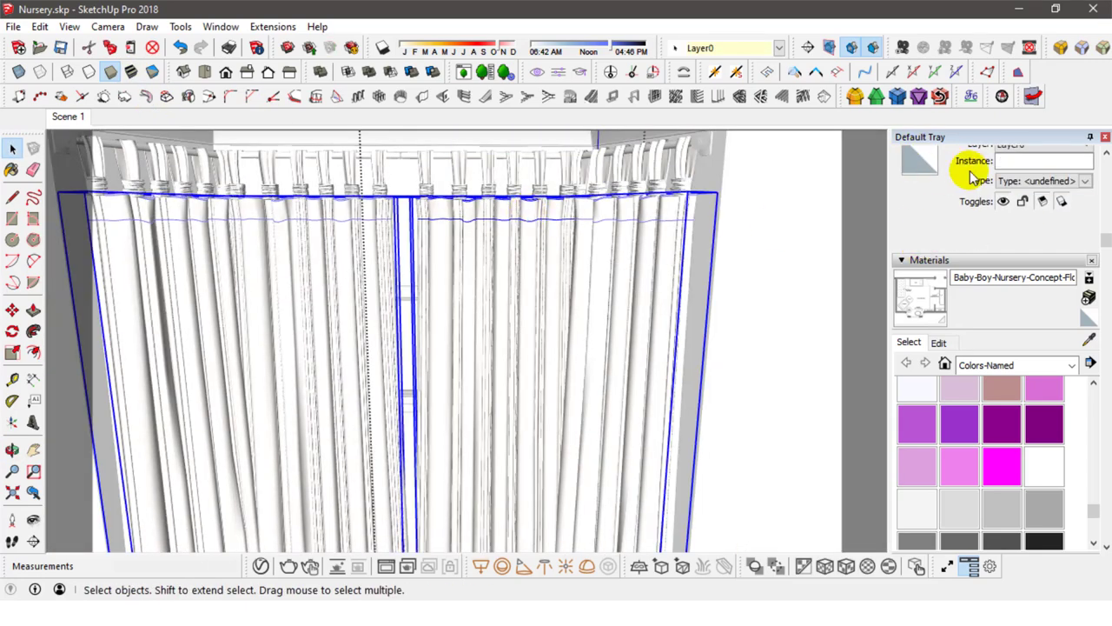
{"action": "left_click", "coordinate": [931, 152]}
{"action": "left_click", "coordinate": [977, 272]}
{"action": "left_click", "coordinate": [973, 292]}
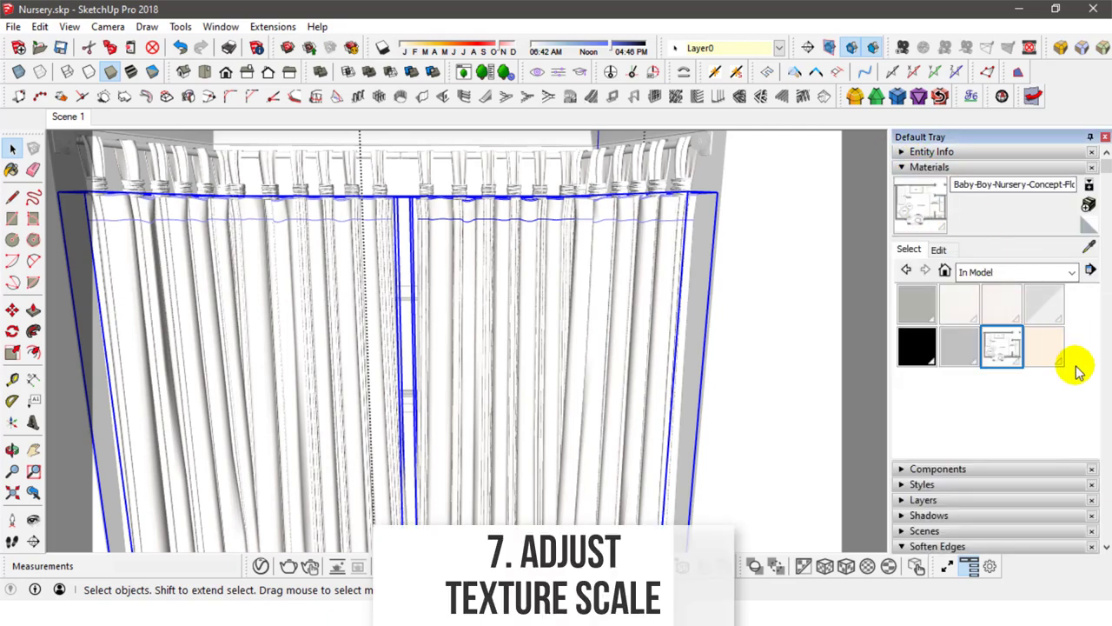
Set the curtain fabric material's texture size to 1000 mm by 1000 mm.
{"action": "left_click", "coordinate": [961, 305]}
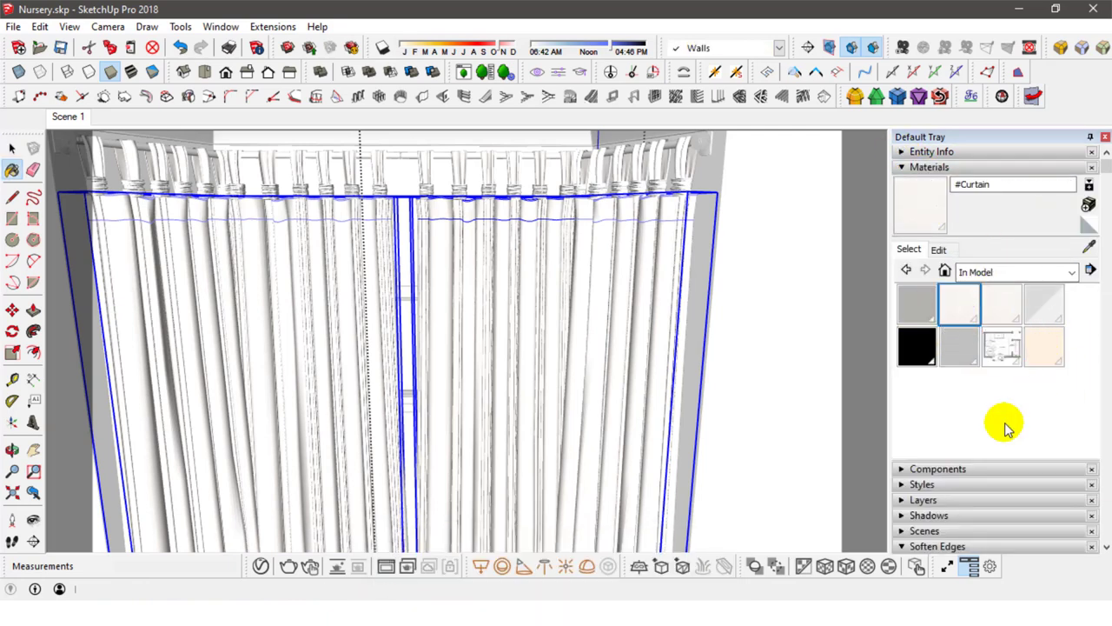
{"action": "left_click", "coordinate": [939, 249]}
{"action": "double_click", "coordinate": [929, 434]}
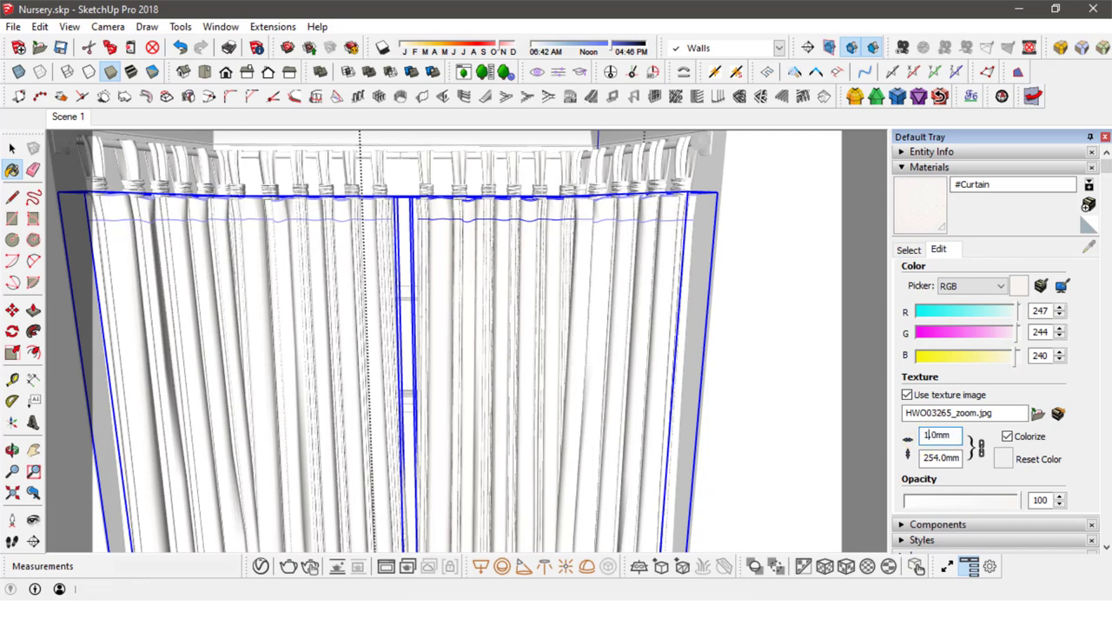
{"action": "left_click", "coordinate": [909, 252]}
{"action": "left_click", "coordinate": [938, 249]}
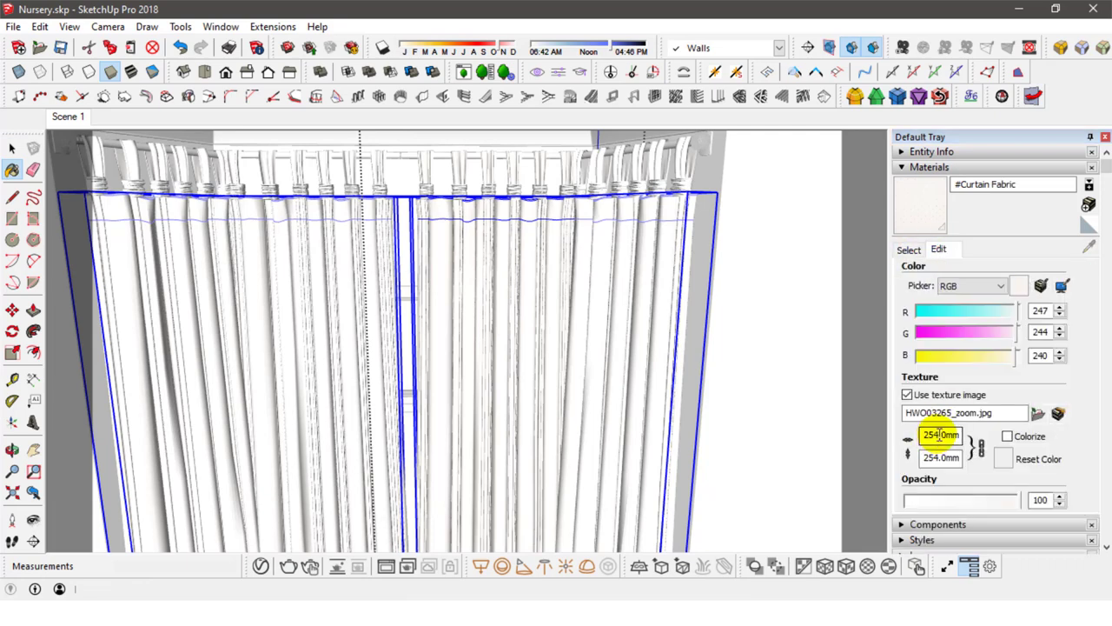
{"action": "left_click_drag", "start_coordinate": [938, 436], "coordinate": [914, 441]}
{"action": "type", "text": "1000"}
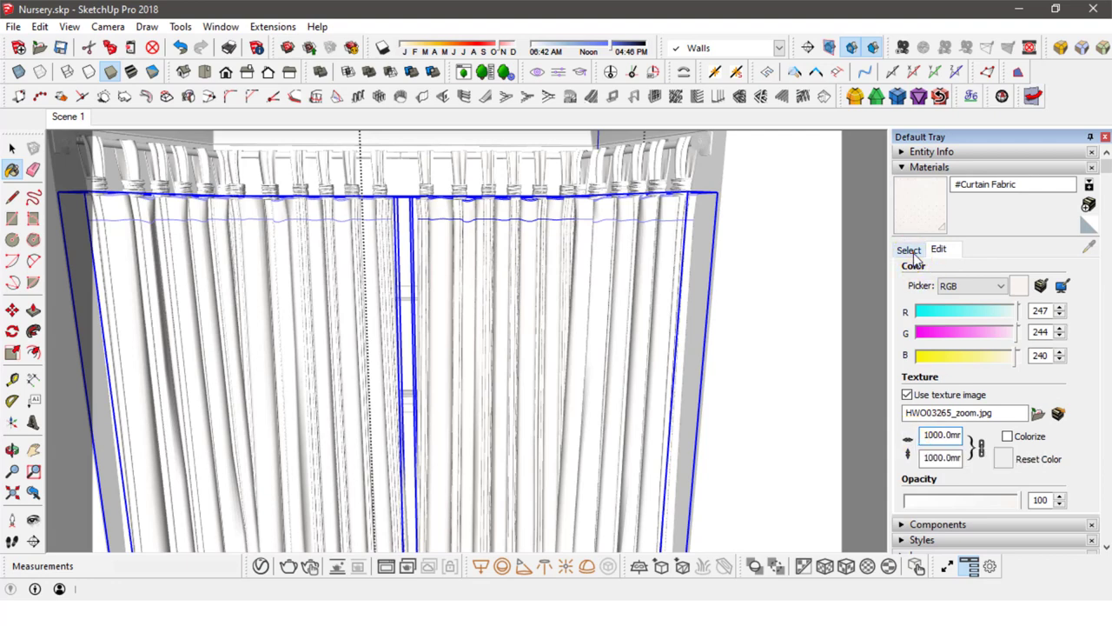
{"action": "left_click", "coordinate": [908, 251]}
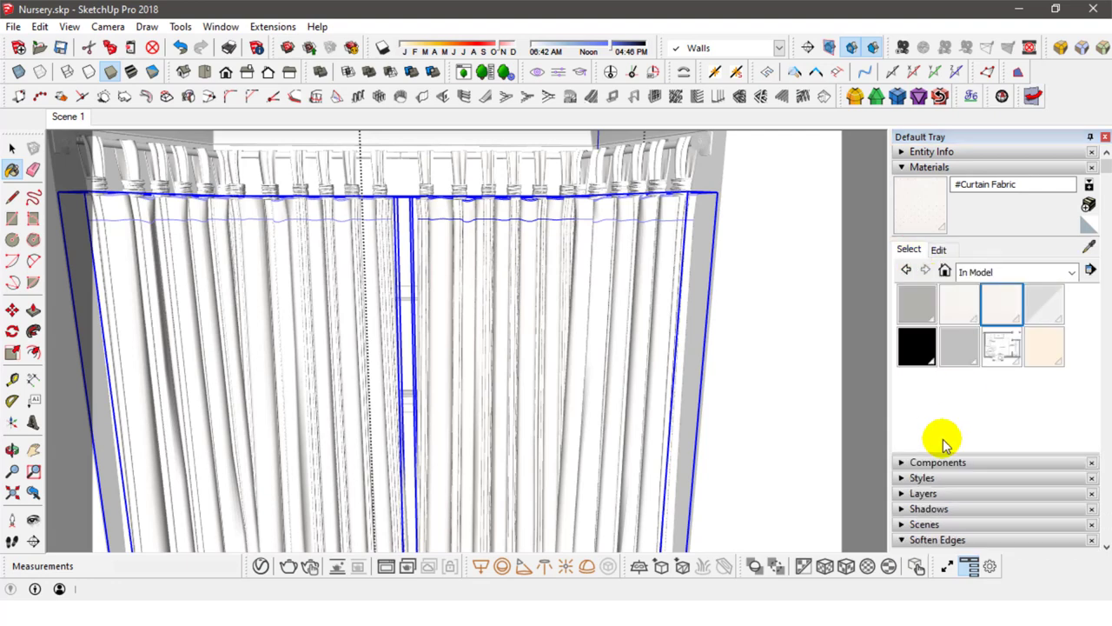
Switch to Shaded With Textures and orbit to view the dotted curtain fabric.
{"action": "left_click", "coordinate": [823, 566]}
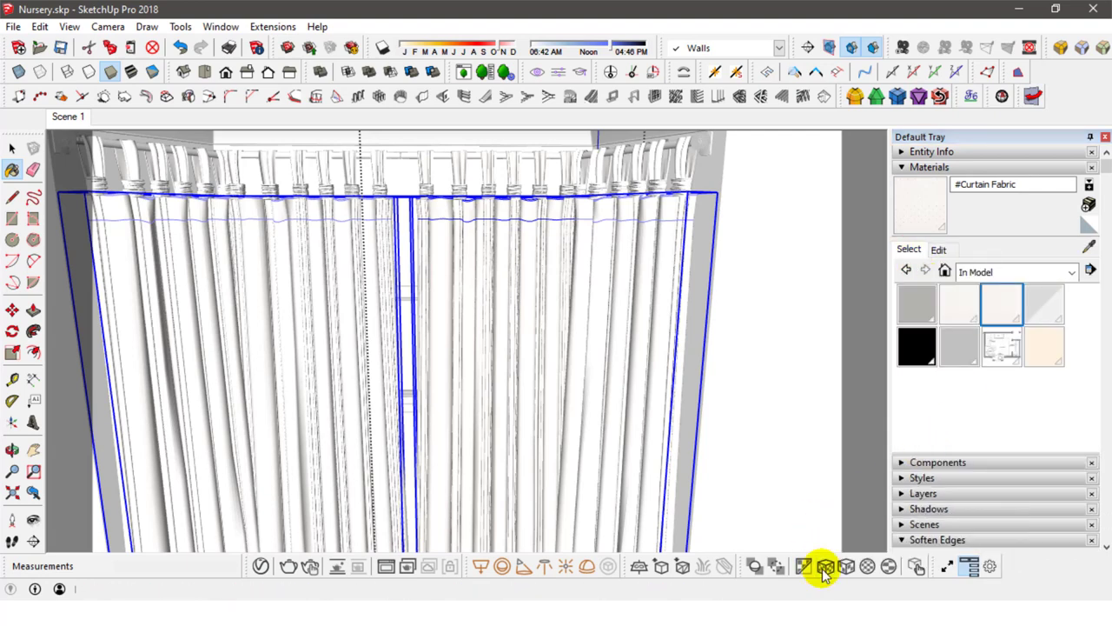
{"action": "key", "text": "space"}
{"action": "left_click", "coordinate": [130, 71]}
{"action": "scroll", "coordinate": [528, 242], "scroll_direction": "up", "scroll_amount": 1}
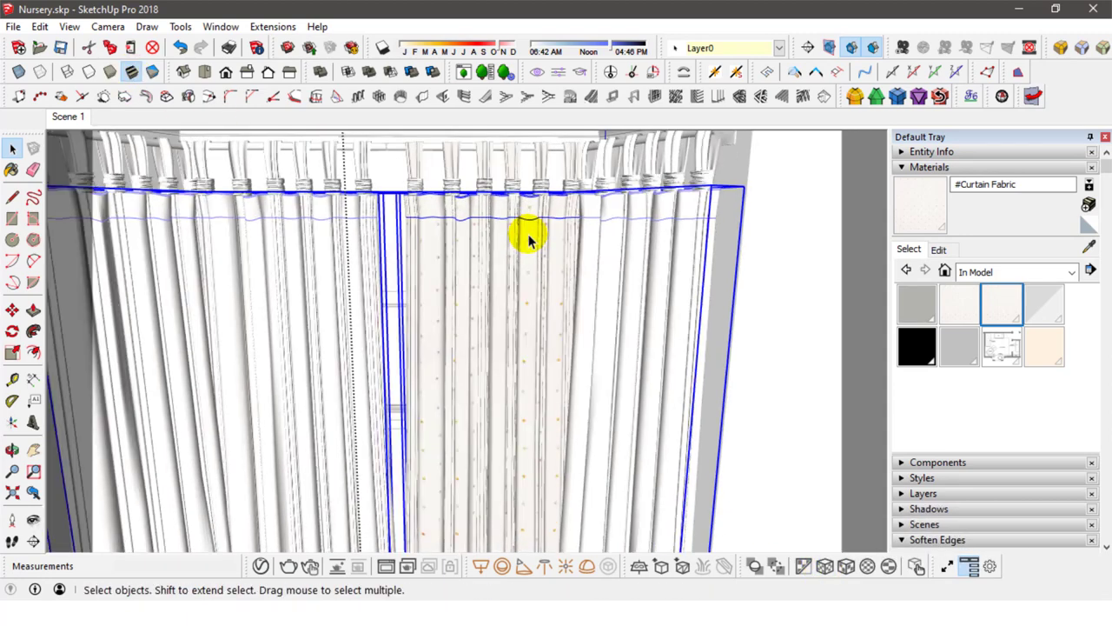
{"action": "middle_click_drag", "start_coordinate": [528, 241], "coordinate": [541, 344]}
Inspect the curtain panels and the ring components inside the curtain group.
{"action": "key", "text": "ctrl+t"}
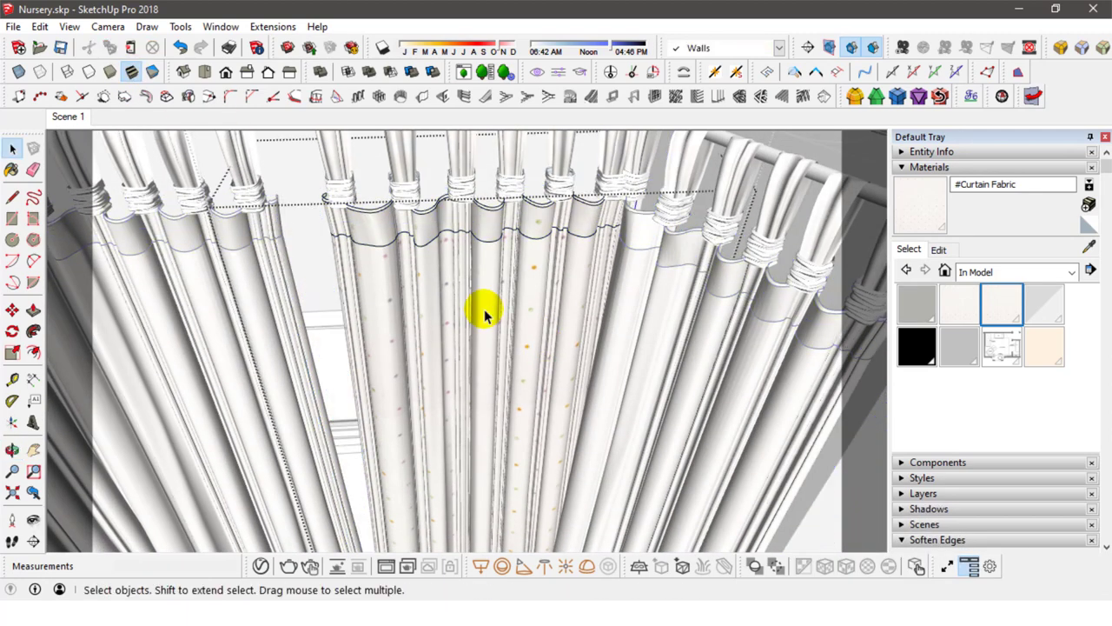
{"action": "left_click", "coordinate": [484, 308]}
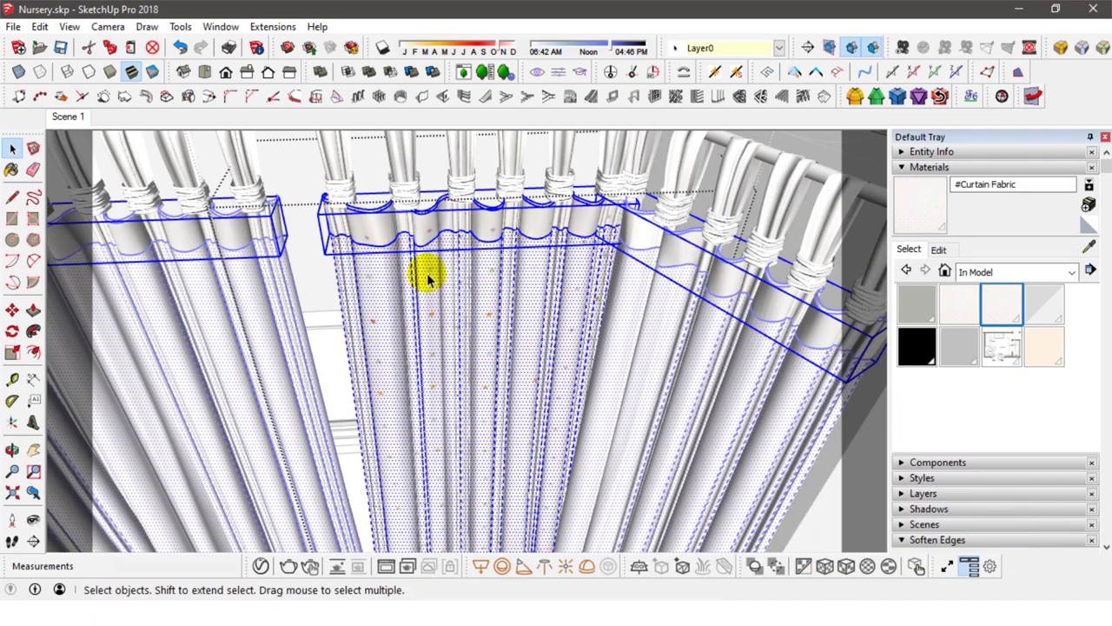
{"action": "left_click", "coordinate": [316, 284]}
{"action": "left_click", "coordinate": [337, 180]}
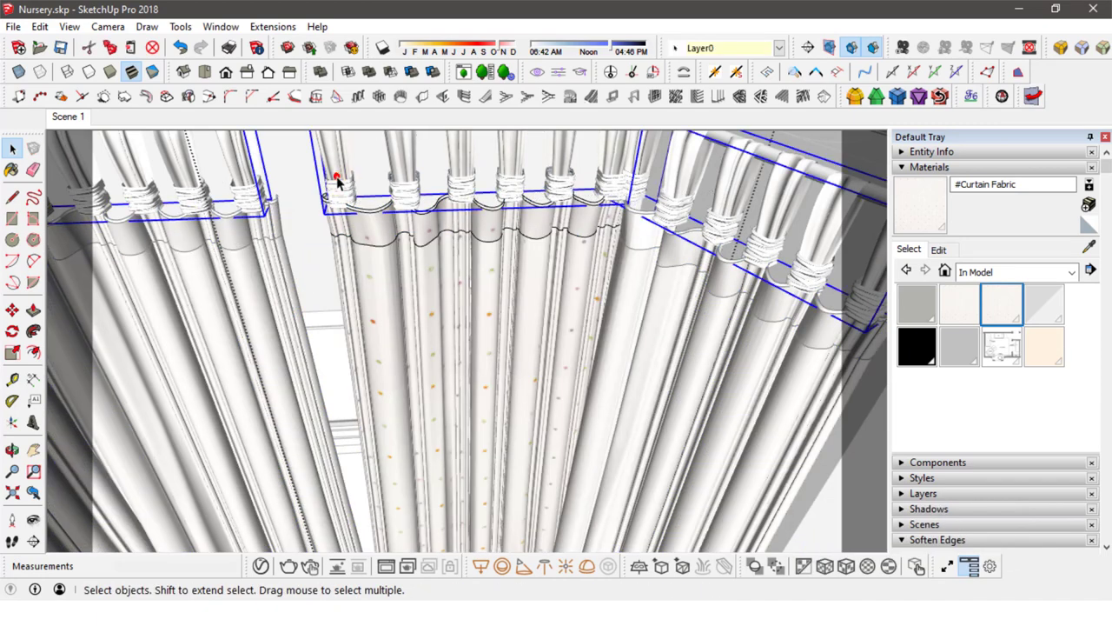
{"action": "double_click", "coordinate": [339, 190]}
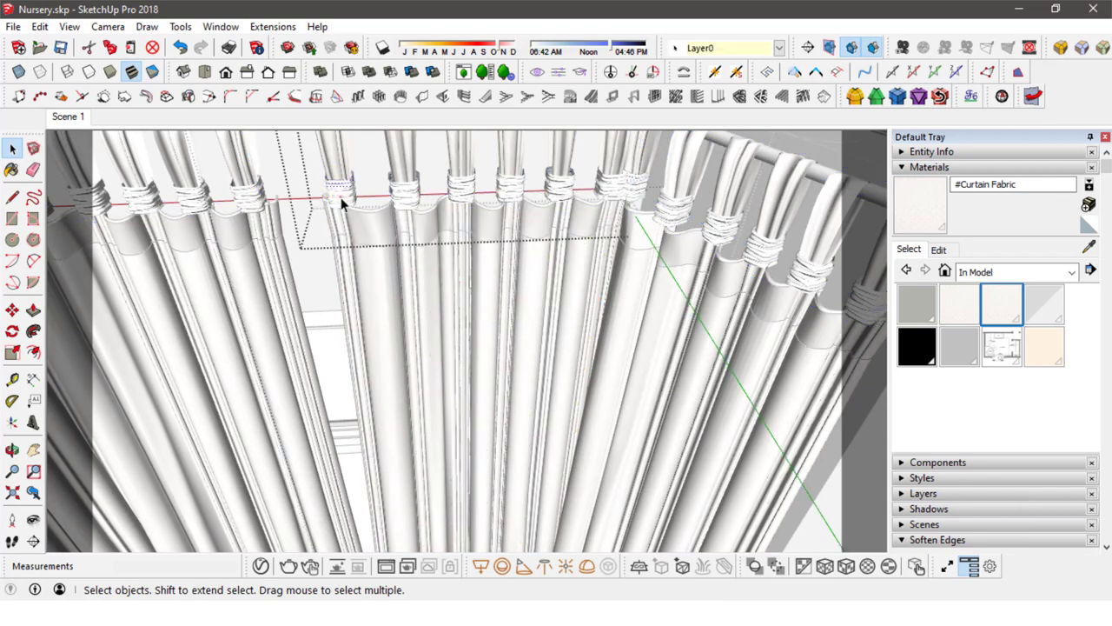
{"action": "left_click", "coordinate": [342, 201]}
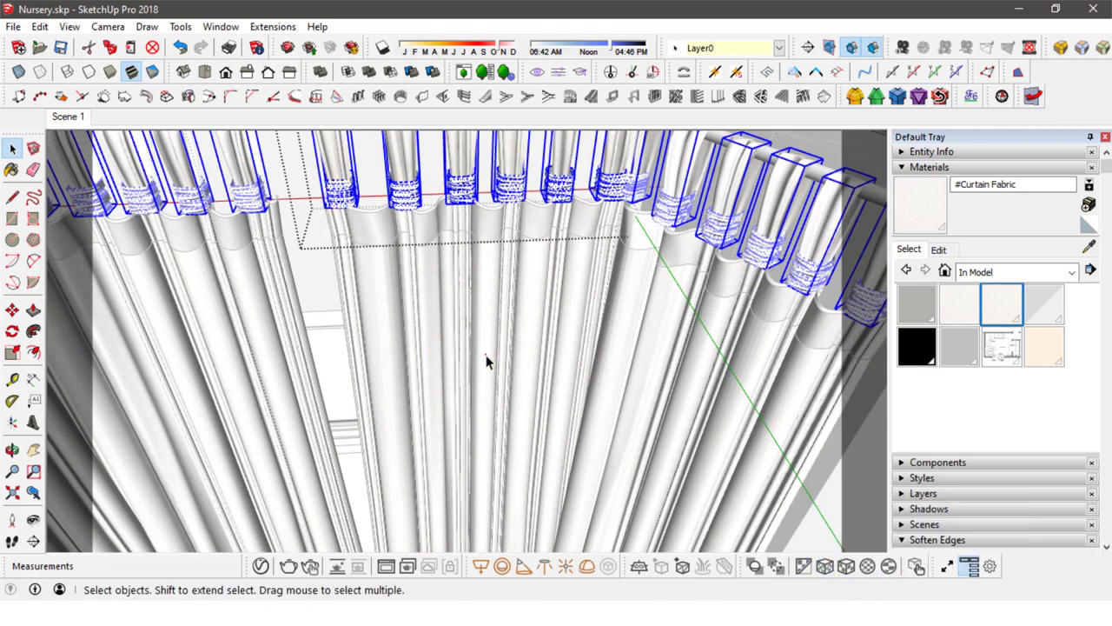
Return to the previous view and orbit back to a front view of the curtains.
{"action": "left_click", "coordinate": [33, 492]}
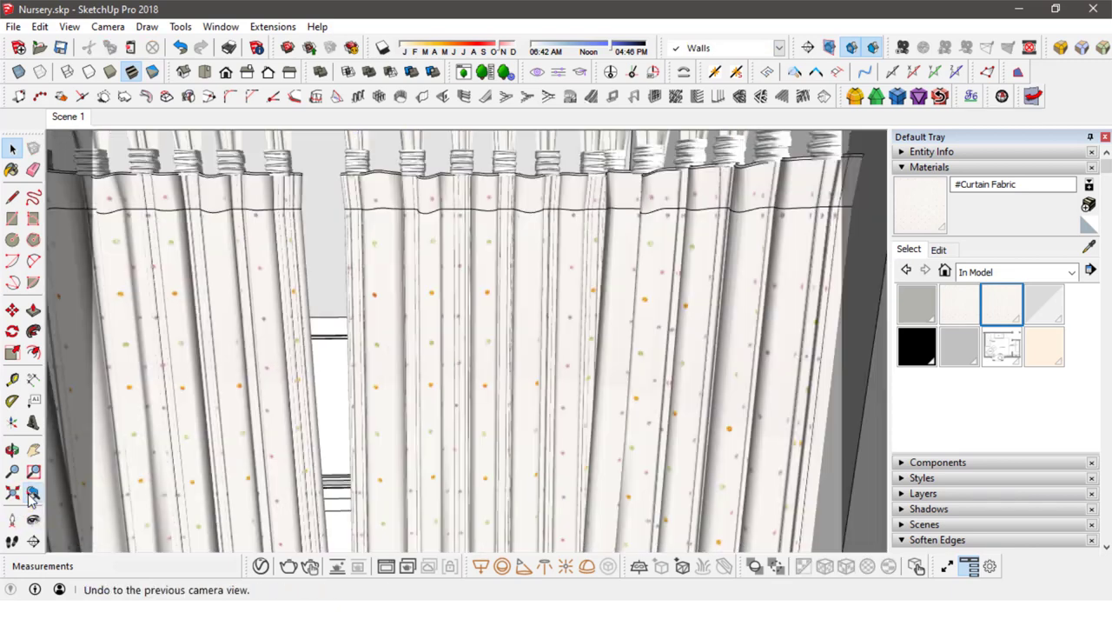
{"action": "scroll", "coordinate": [371, 440], "scroll_direction": "down", "scroll_amount": 2}
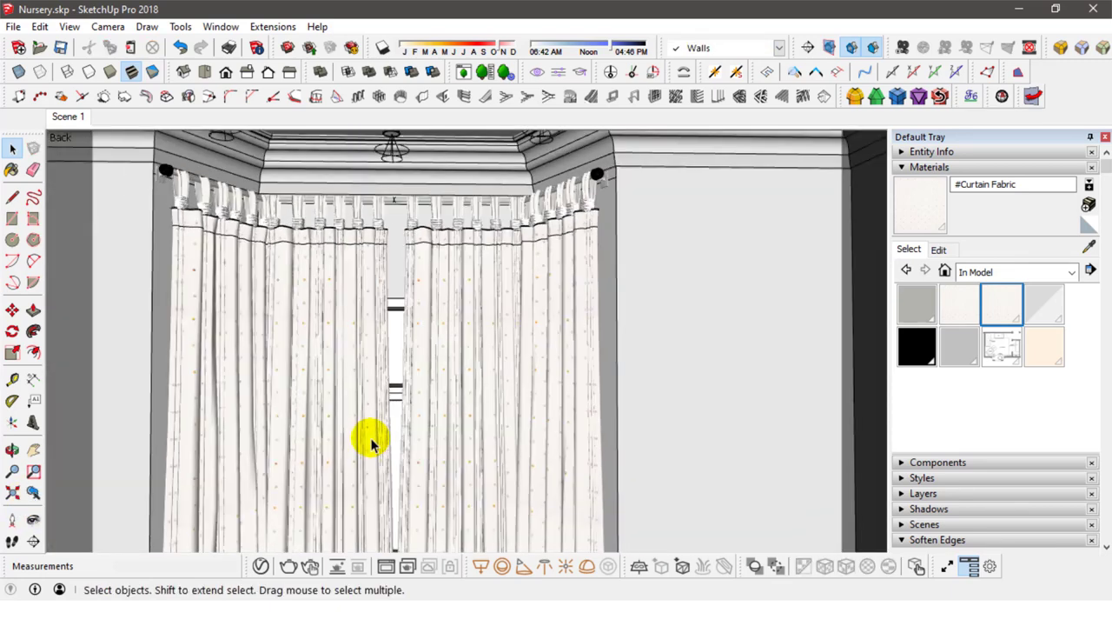
{"action": "middle_click_drag", "start_coordinate": [371, 439], "coordinate": [458, 406]}
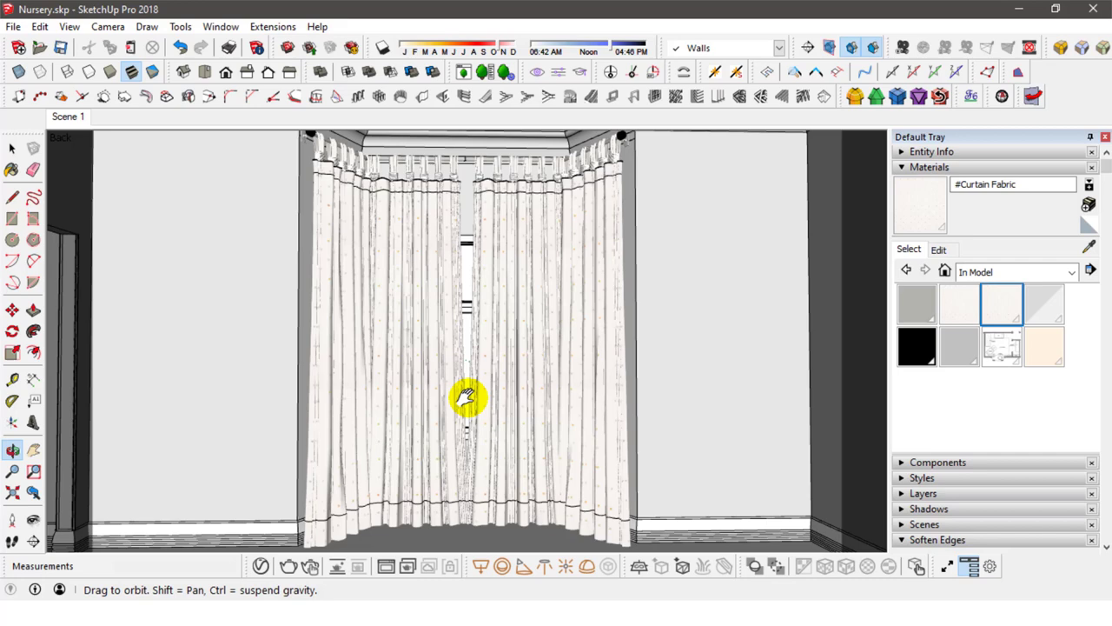
{"action": "middle_click_drag", "start_coordinate": [467, 398], "coordinate": [484, 390]}
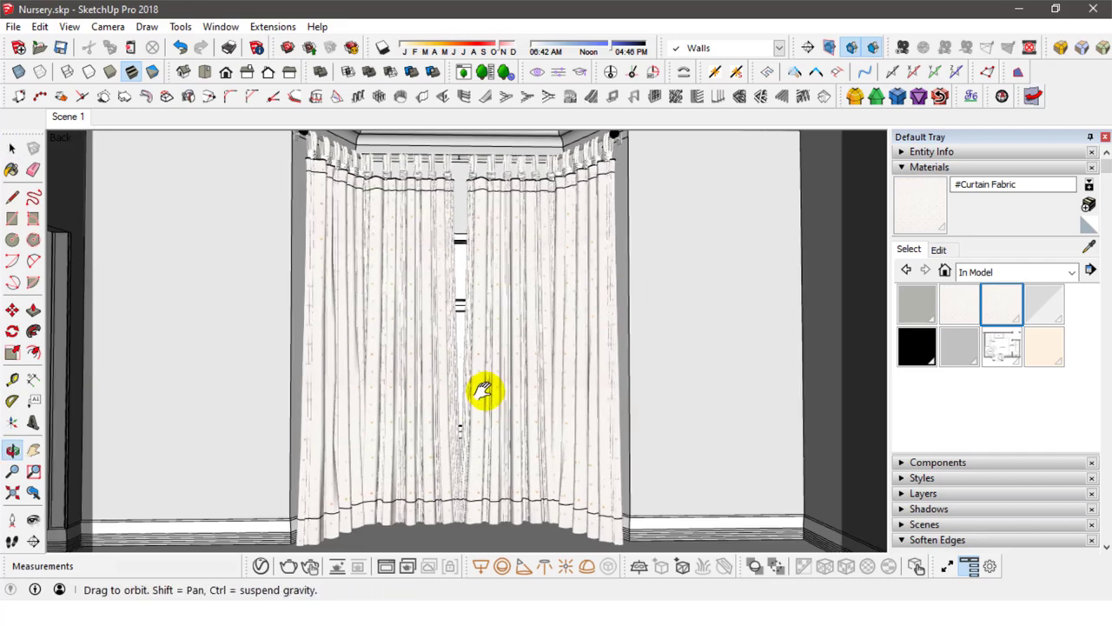
Save the model, turn on shadows and select all the curtain panels.
{"action": "left_click", "coordinate": [61, 48]}
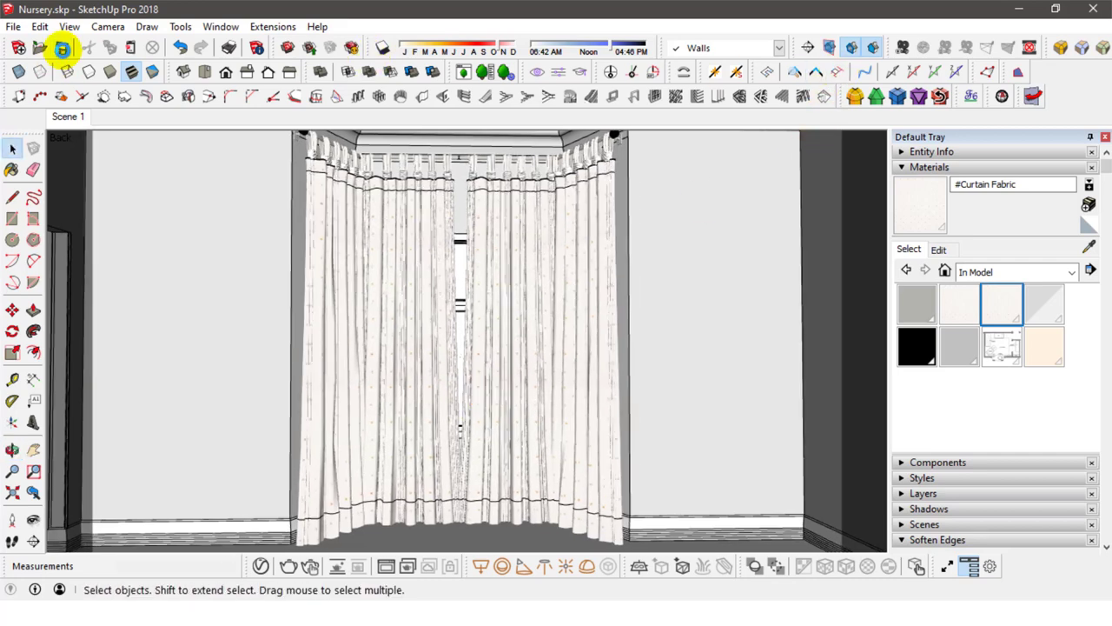
{"action": "left_click", "coordinate": [383, 50]}
{"action": "left_click", "coordinate": [422, 281]}
{"action": "left_click", "coordinate": [330, 268], "text": "shift"}
{"action": "left_click", "coordinate": [559, 275], "text": "shift"}
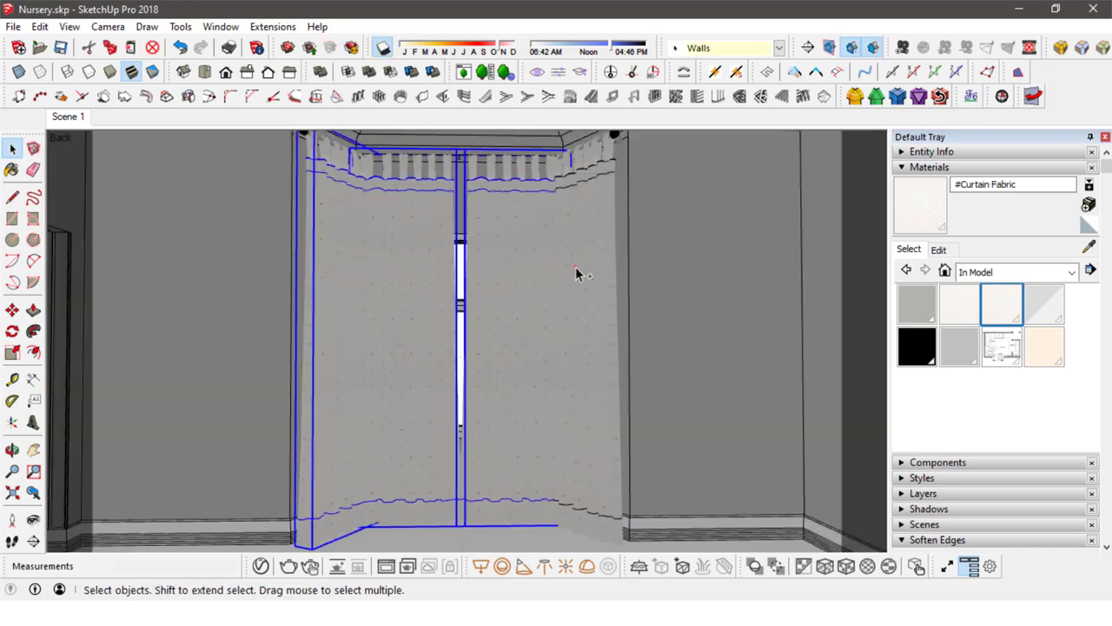
Hide the curtains and set the shadow time to 07:03 AM.
{"action": "right_click", "coordinate": [575, 273]}
{"action": "left_click", "coordinate": [606, 309]}
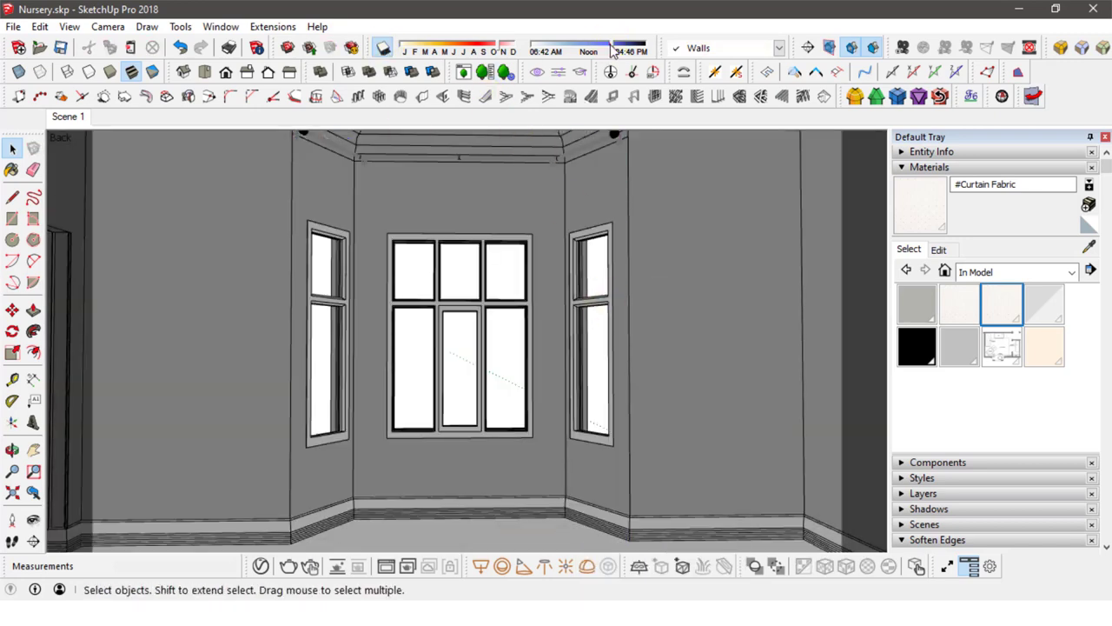
{"action": "mouse_move", "coordinate": [611, 51]}
{"action": "left_mouse_down"}
{"action": "mouse_move", "coordinate": [409, 50]}
{"action": "mouse_move", "coordinate": [417, 56]}
{"action": "left_mouse_up"}
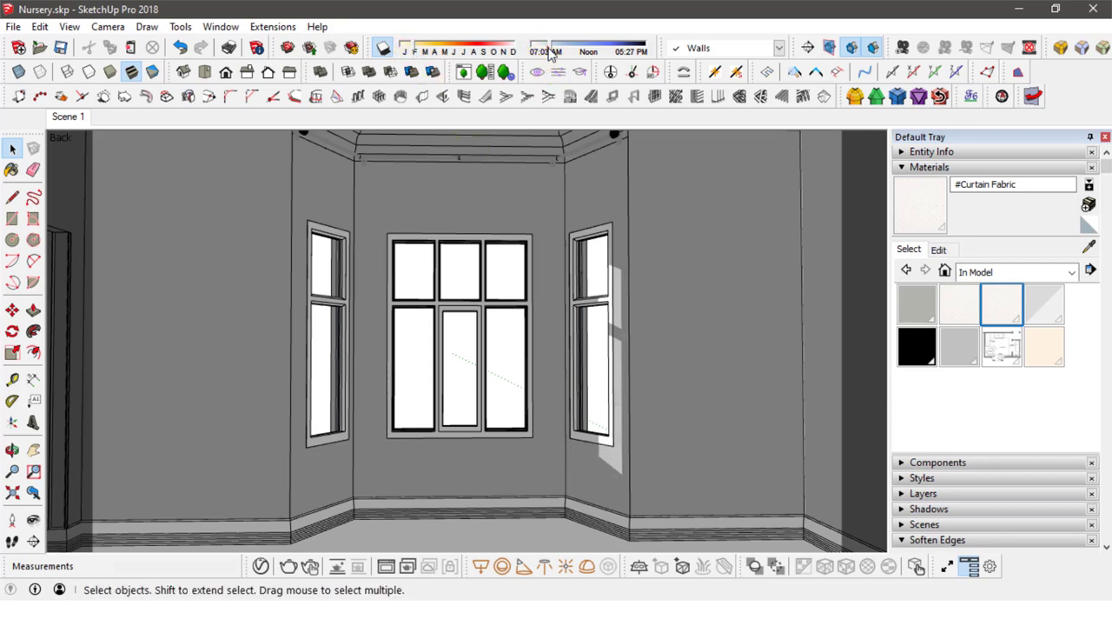
Nudge the sun time and use Look Around for a straight-on bay view.
{"action": "left_click_drag", "start_coordinate": [541, 50], "coordinate": [577, 54]}
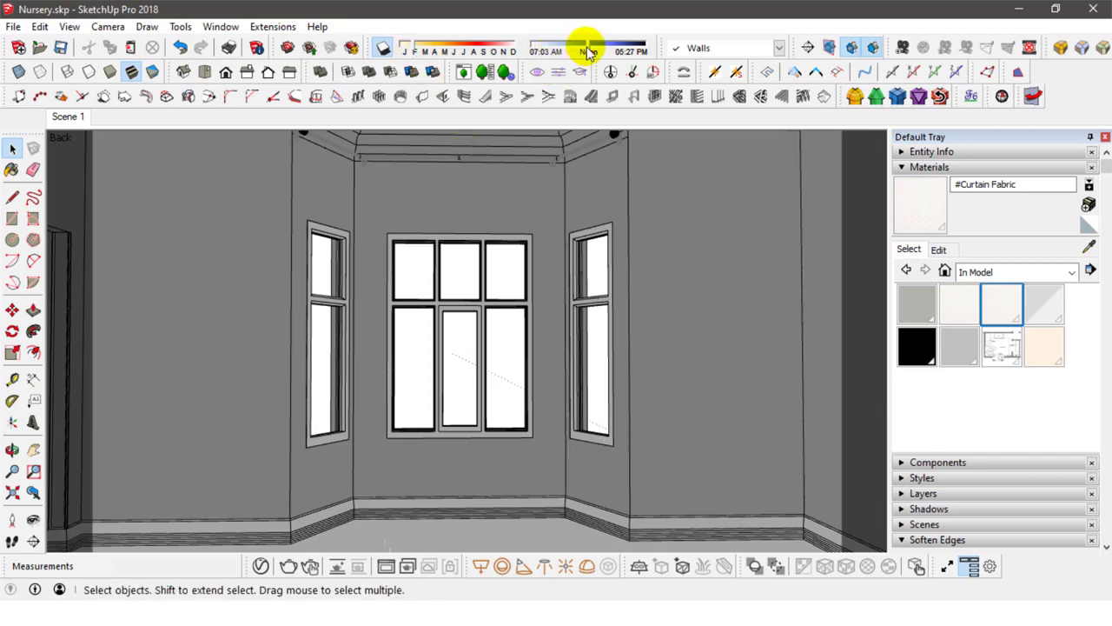
{"action": "left_click", "coordinate": [33, 519]}
{"action": "mouse_move", "coordinate": [528, 330]}
{"action": "left_mouse_down"}
{"action": "mouse_move", "coordinate": [527, 239]}
{"action": "mouse_move", "coordinate": [524, 263]}
{"action": "mouse_move", "coordinate": [492, 244]}
{"action": "left_mouse_up"}
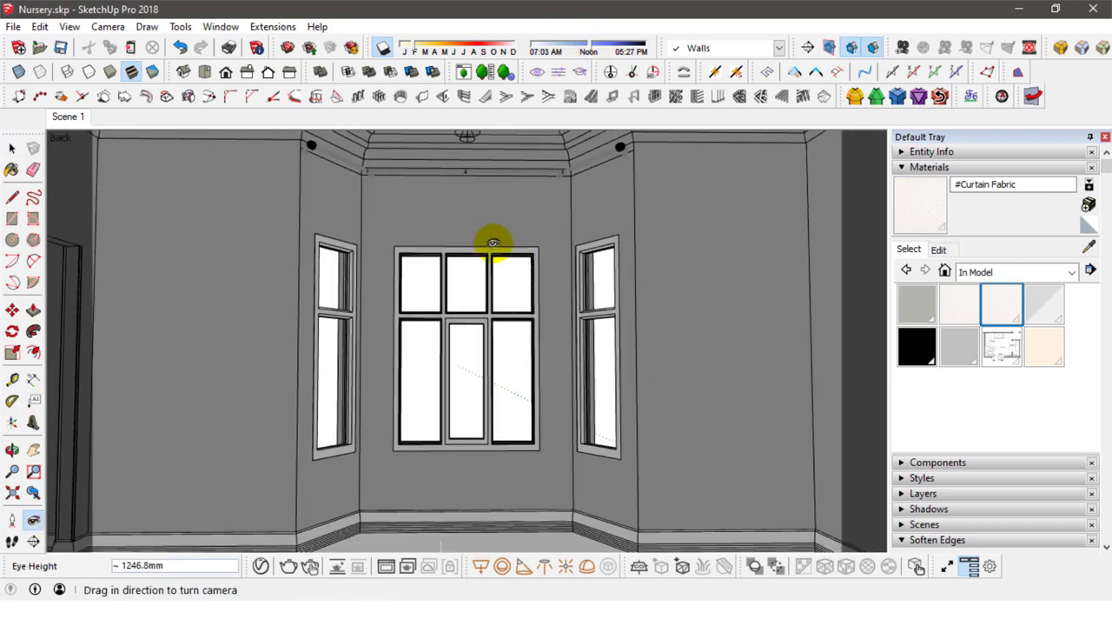
{"action": "middle_click_drag", "start_coordinate": [492, 238], "coordinate": [486, 241]}
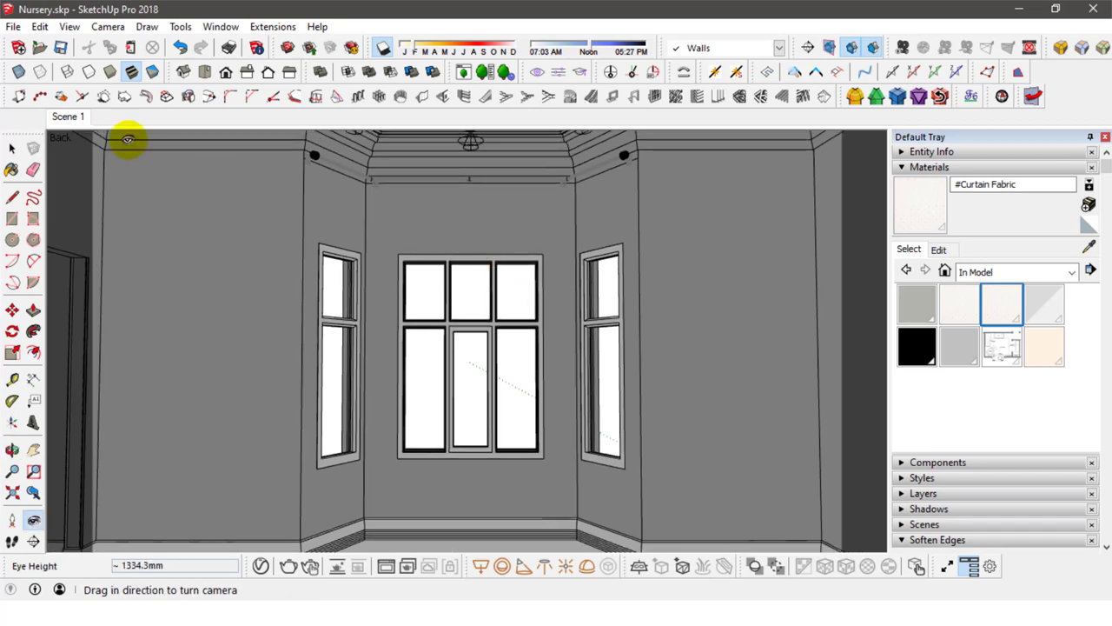
Update Scene 1 and its selected style with the current view.
{"action": "right_click", "coordinate": [70, 116]}
{"action": "left_click", "coordinate": [114, 184]}
{"action": "left_click", "coordinate": [513, 310]}
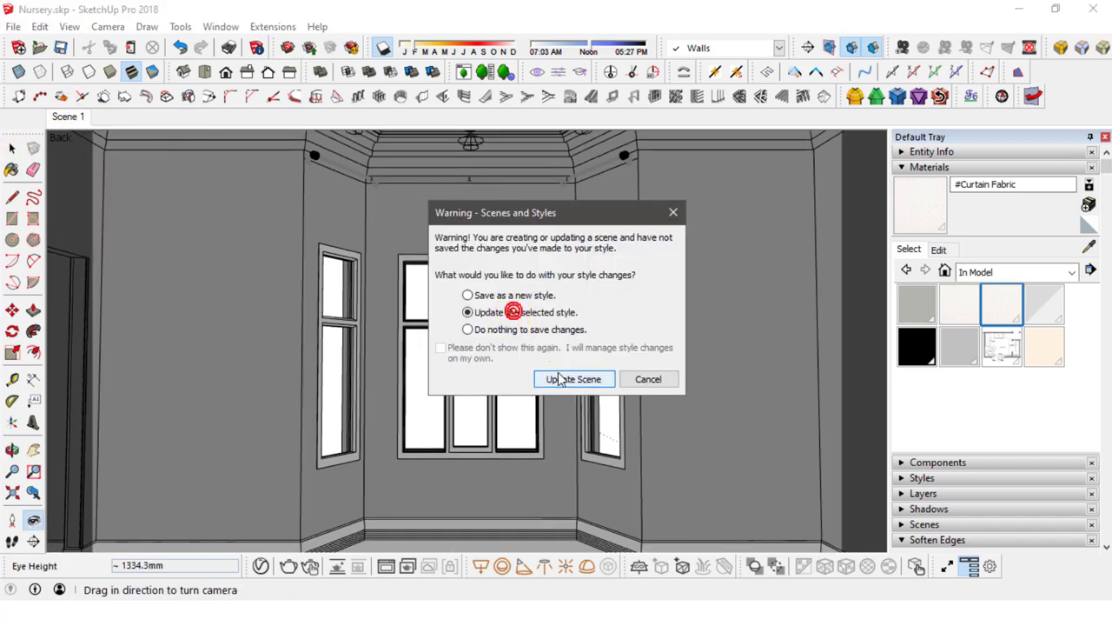
{"action": "left_click", "coordinate": [571, 377]}
{"action": "right_click", "coordinate": [62, 116]}
{"action": "left_click", "coordinate": [114, 186]}
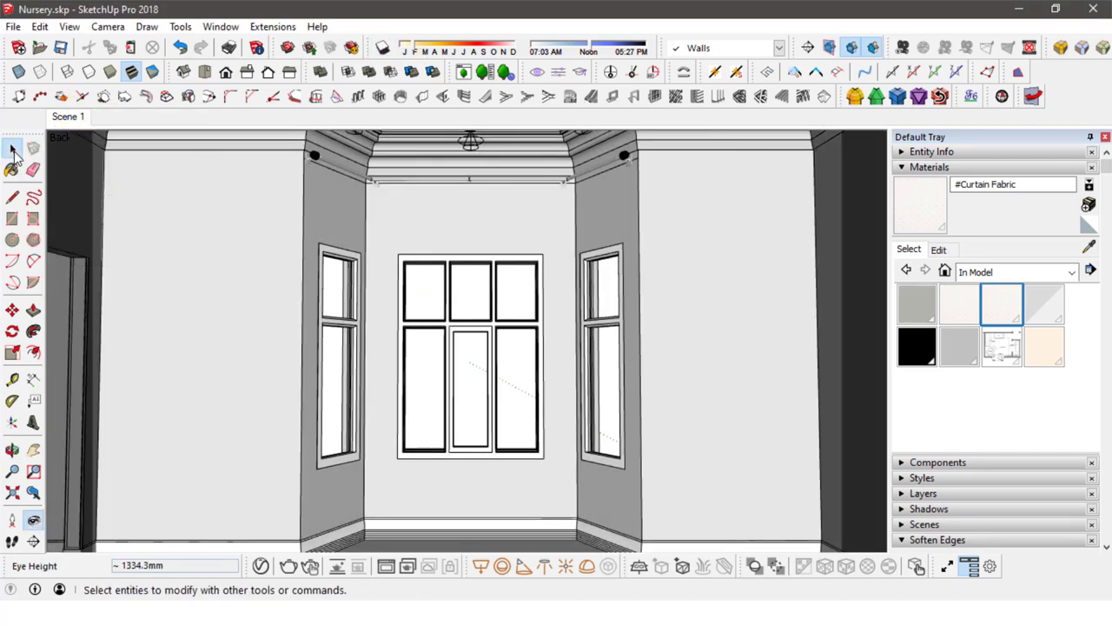
Unhide the last hidden curtains with Edit > Unhide > Last.
{"action": "left_click", "coordinate": [44, 27]}
{"action": "left_click", "coordinate": [300, 276]}
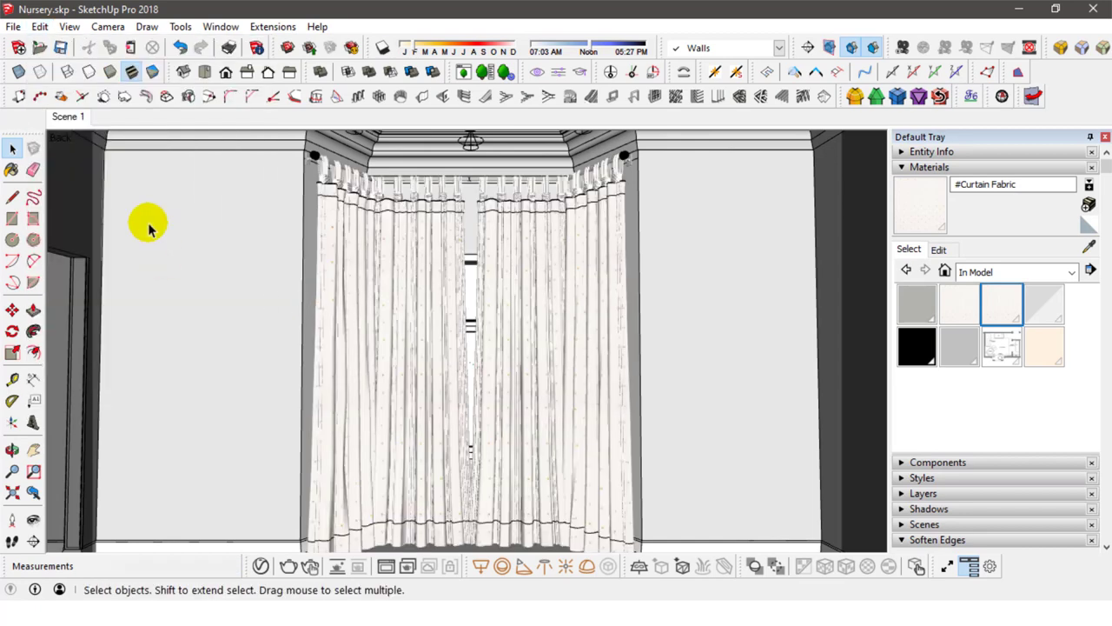
{"action": "right_click", "coordinate": [67, 116]}
{"action": "left_click", "coordinate": [118, 192]}
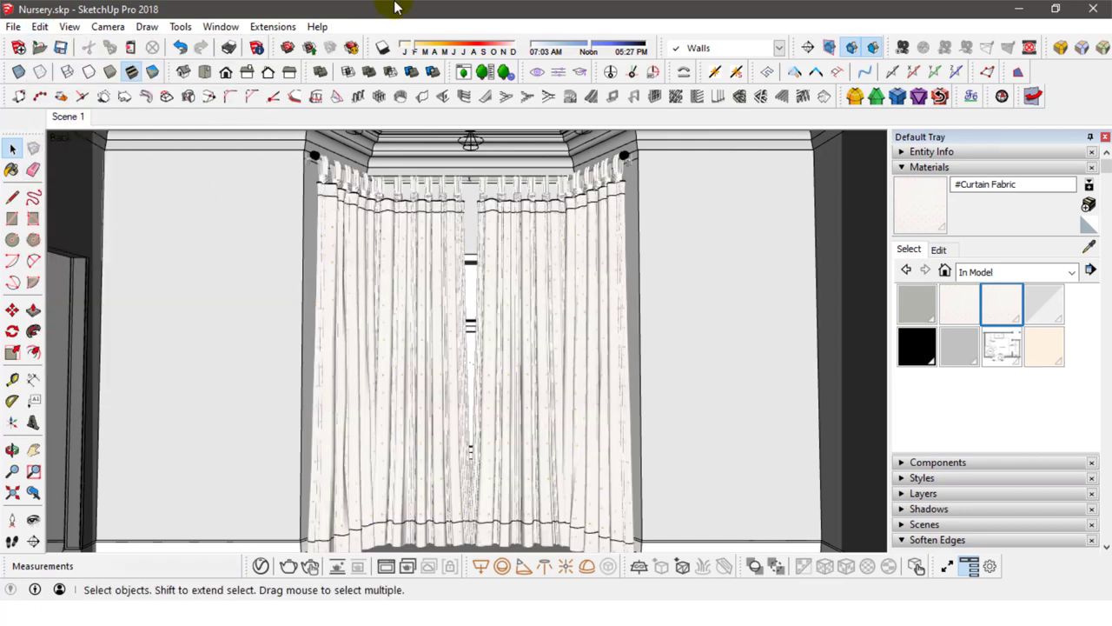
Save, run and stop a quick V-Ray render, then open the Asset Editor.
{"action": "left_click", "coordinate": [59, 46]}
{"action": "left_click", "coordinate": [61, 49]}
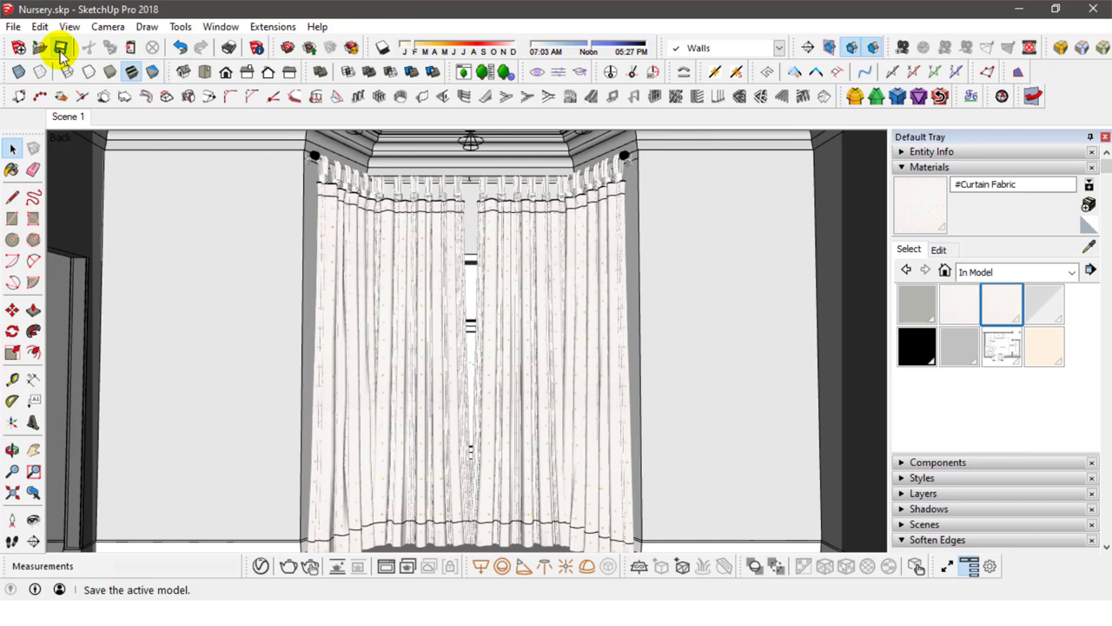
{"action": "left_click", "coordinate": [290, 569]}
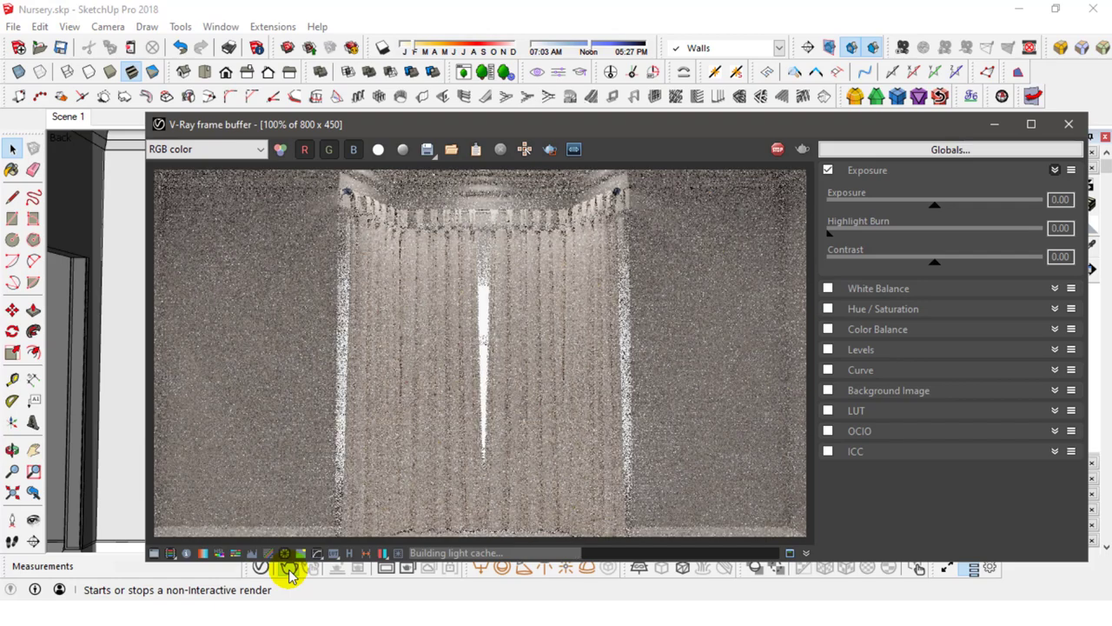
{"action": "left_click", "coordinate": [776, 150]}
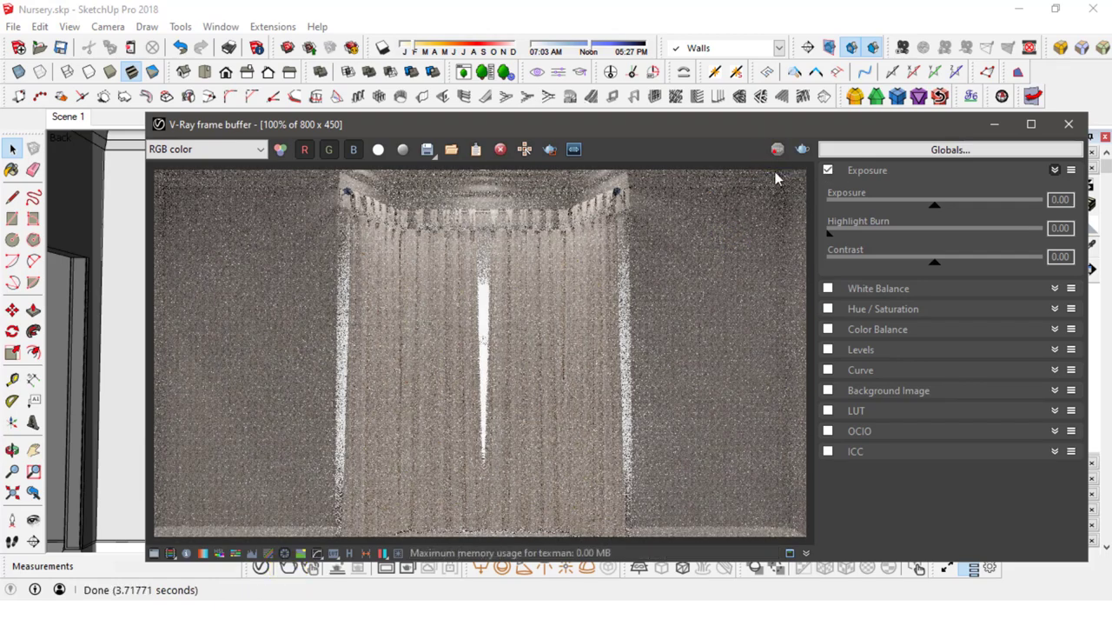
{"action": "left_click", "coordinate": [1068, 124]}
{"action": "left_click", "coordinate": [261, 565]}
Raise the #Curtain material's translucency to full white.
{"action": "right_click", "coordinate": [375, 318]}
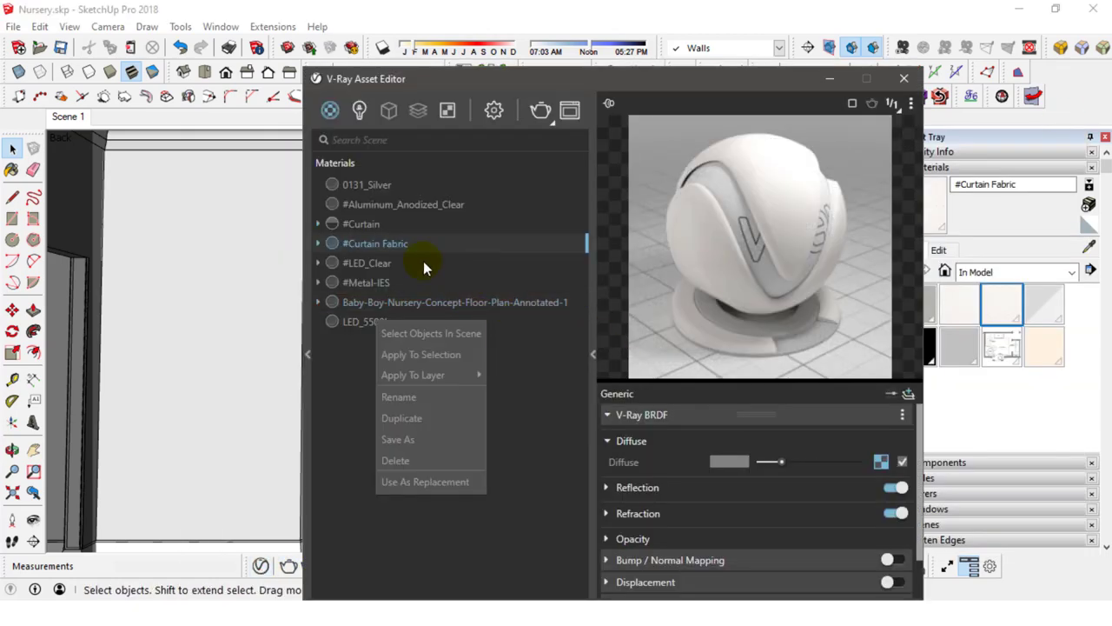
{"action": "left_click", "coordinate": [361, 223]}
{"action": "mouse_move", "coordinate": [764, 480]}
{"action": "left_mouse_down"}
{"action": "mouse_move", "coordinate": [807, 480]}
{"action": "mouse_move", "coordinate": [760, 480]}
{"action": "left_mouse_up"}
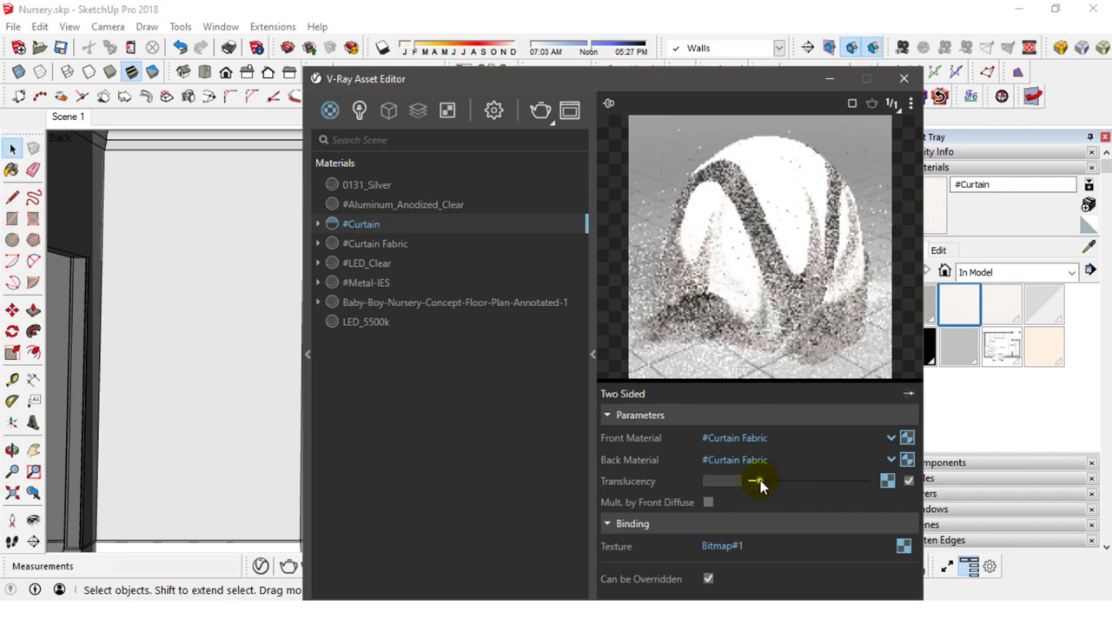
{"action": "left_click_drag", "start_coordinate": [760, 480], "coordinate": [869, 481]}
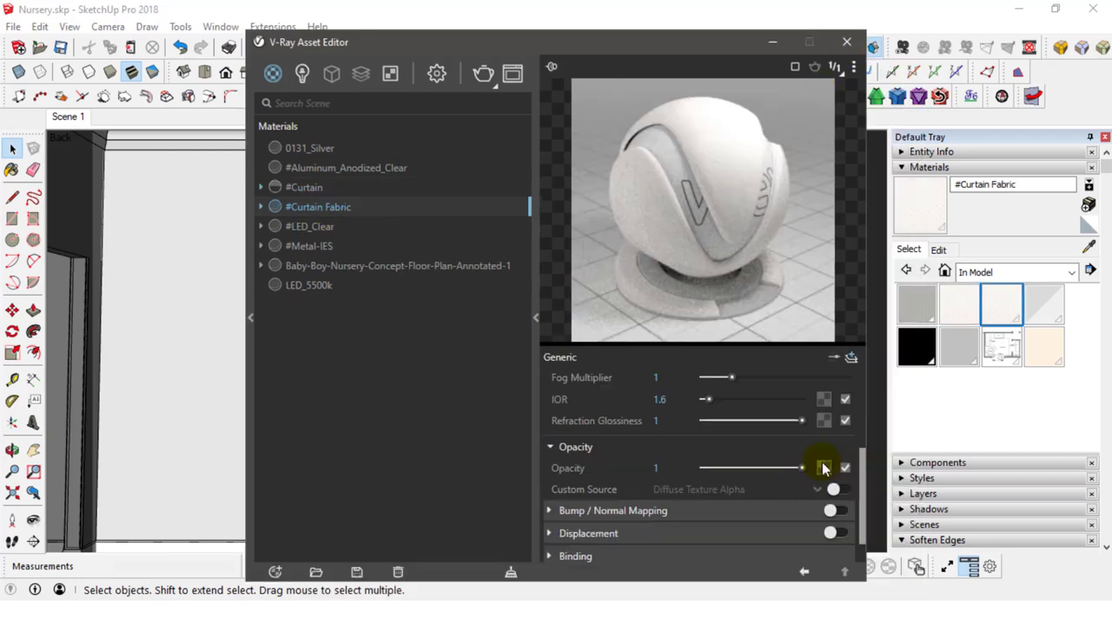
Give #Curtain Fabric a dotted bitmap opacity texture, then close the editor and save.
{"action": "left_click", "coordinate": [821, 463]}
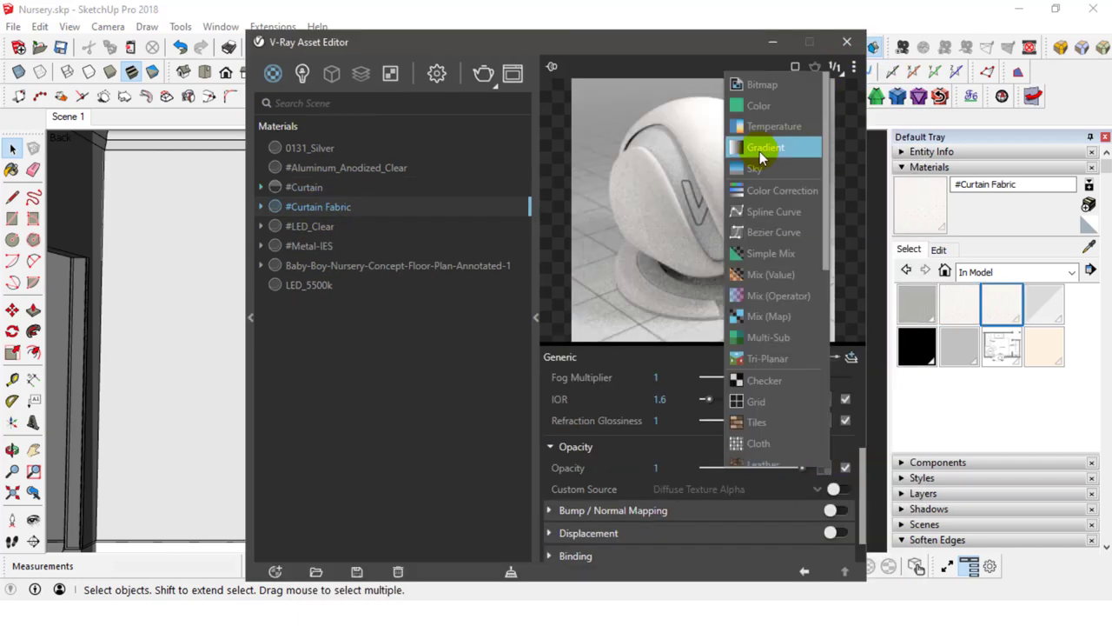
{"action": "left_click", "coordinate": [759, 148]}
{"action": "double_click", "coordinate": [566, 252]}
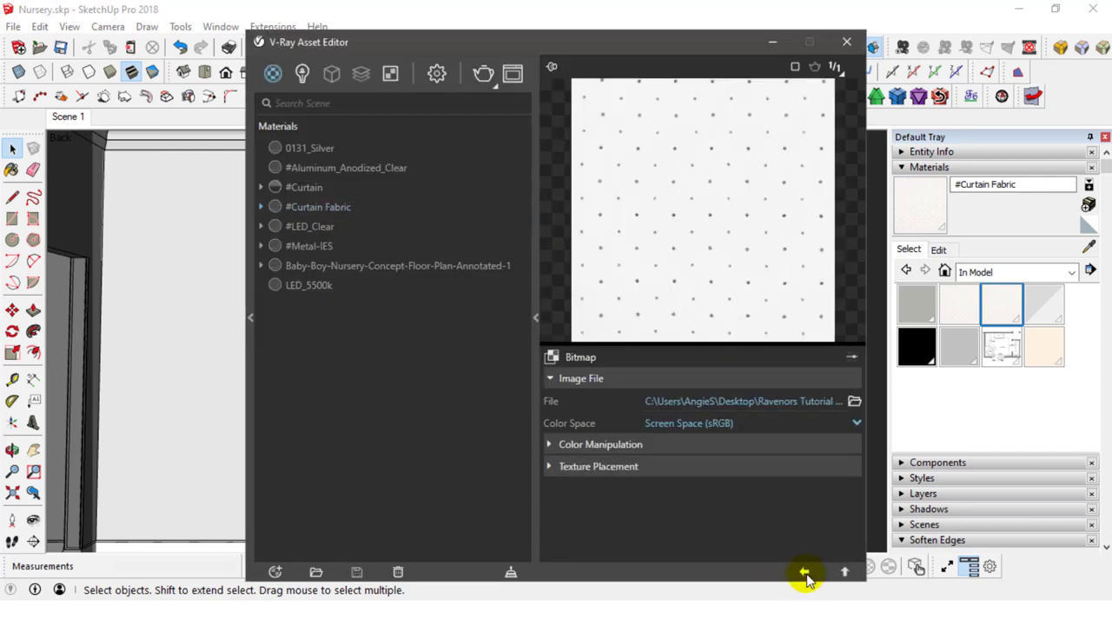
{"action": "left_click", "coordinate": [804, 571]}
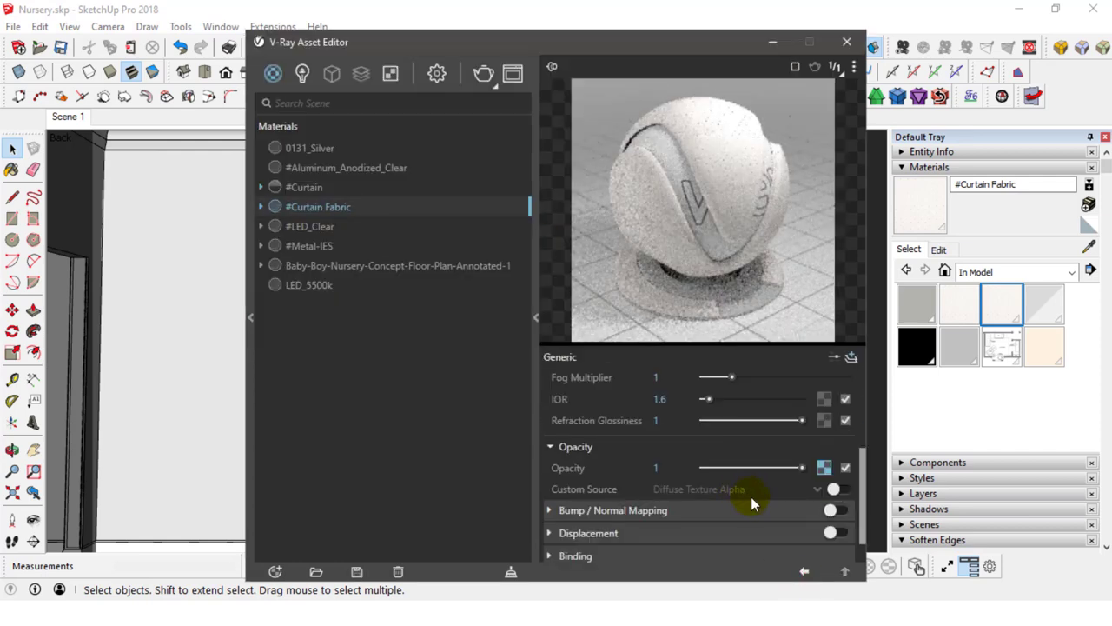
{"action": "left_click", "coordinate": [309, 187]}
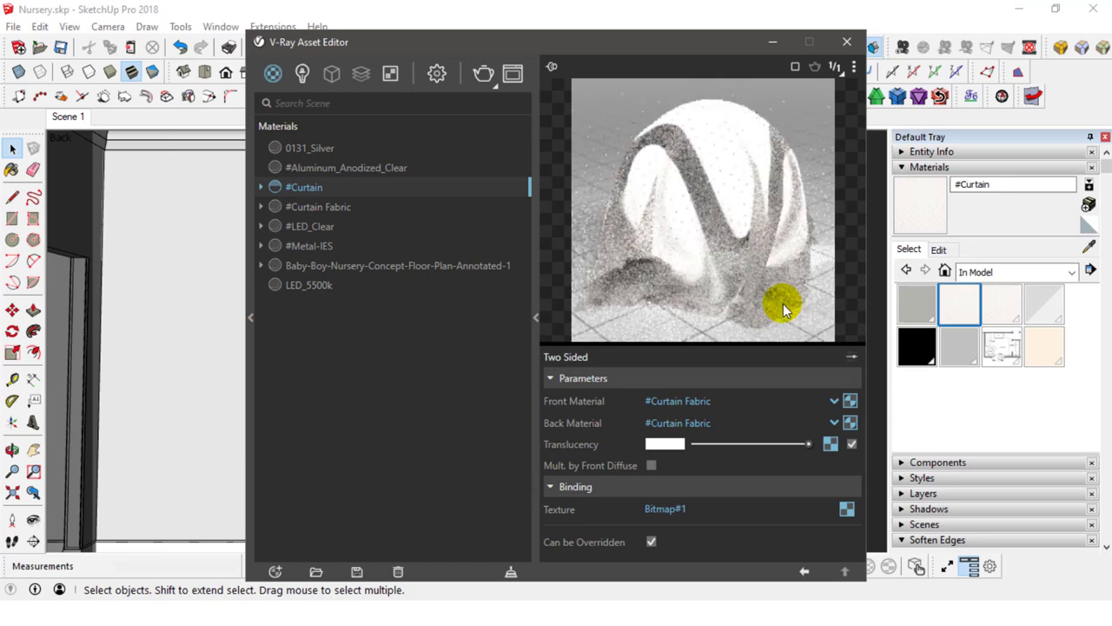
{"action": "left_click", "coordinate": [847, 42]}
{"action": "left_click", "coordinate": [59, 48]}
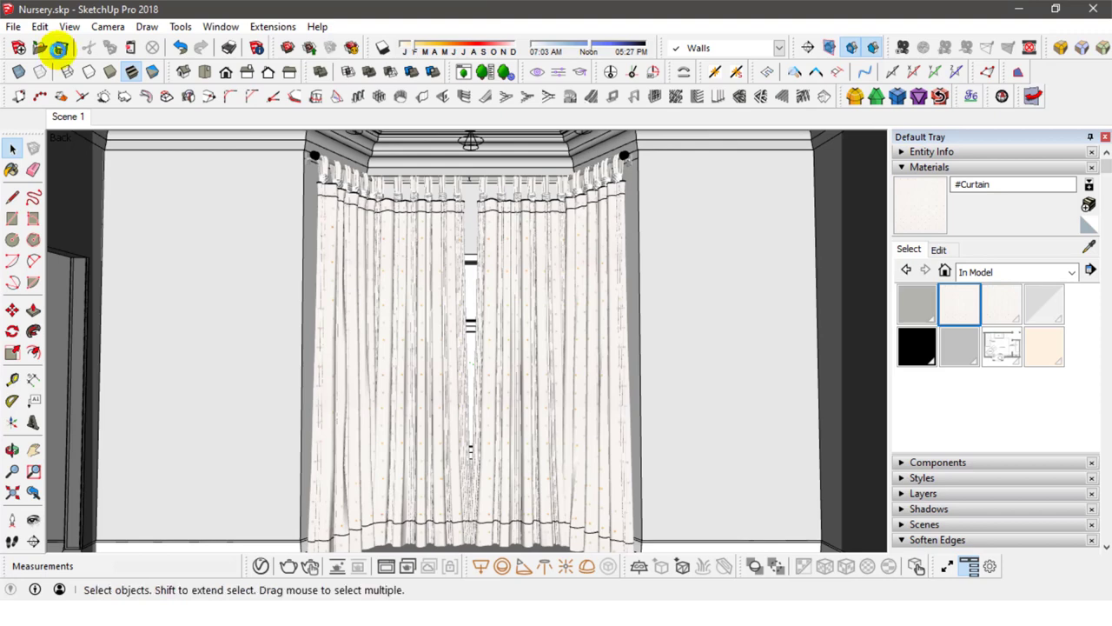
Run an interactive V-Ray render beside the moved Asset Editor, then restart it.
{"action": "left_click", "coordinate": [311, 566]}
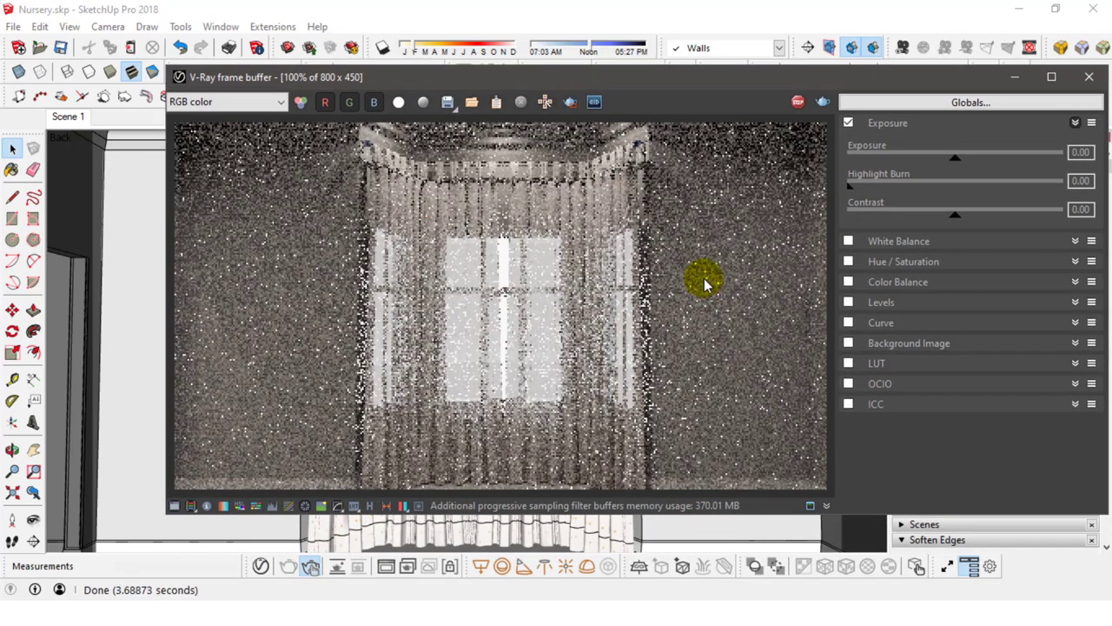
{"action": "left_click", "coordinate": [260, 565]}
{"action": "mouse_move", "coordinate": [526, 49]}
{"action": "left_mouse_down"}
{"action": "mouse_move", "coordinate": [871, 47]}
{"action": "mouse_move", "coordinate": [788, 25]}
{"action": "left_mouse_up"}
{"action": "left_click_drag", "start_coordinate": [1068, 424], "coordinate": [1062, 424]}
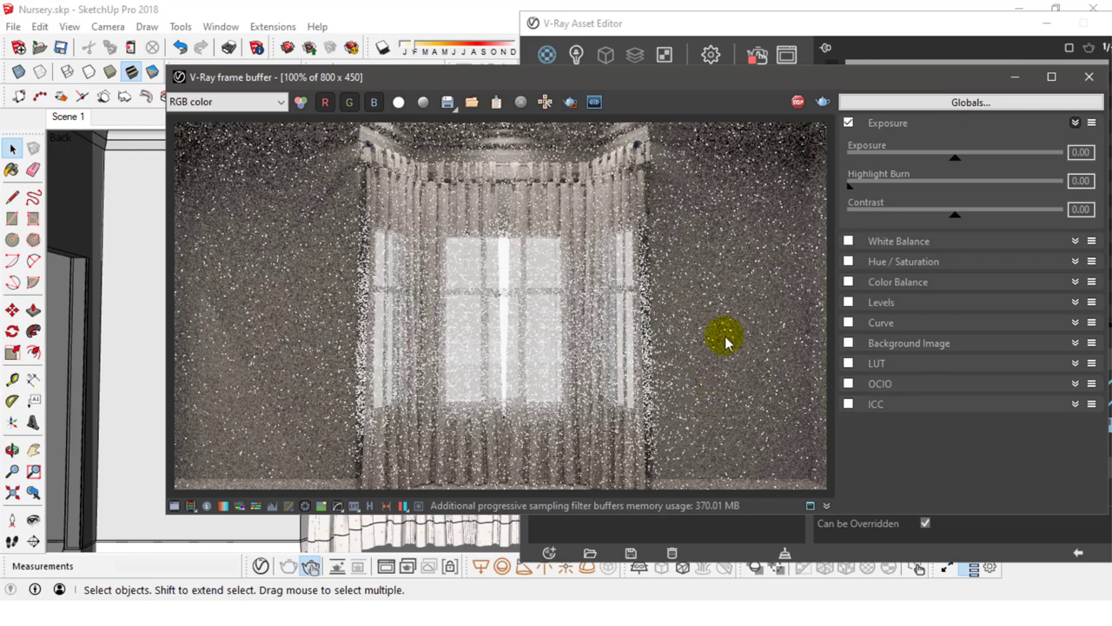
{"action": "left_click", "coordinate": [795, 102]}
{"action": "left_click", "coordinate": [757, 54]}
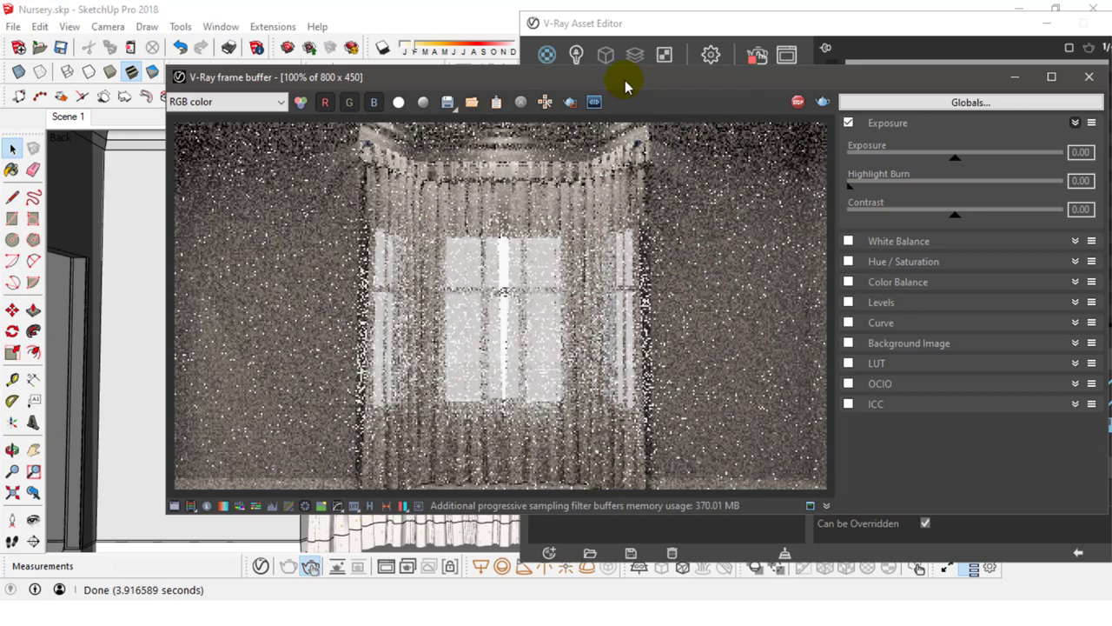
Set the frame buffer exposure to 1.72 and contrast to 0.15.
{"action": "left_click_drag", "start_coordinate": [624, 80], "coordinate": [602, 57]}
{"action": "left_click_drag", "start_coordinate": [932, 139], "coordinate": [960, 142]}
{"action": "left_click_drag", "start_coordinate": [930, 192], "coordinate": [957, 198]}
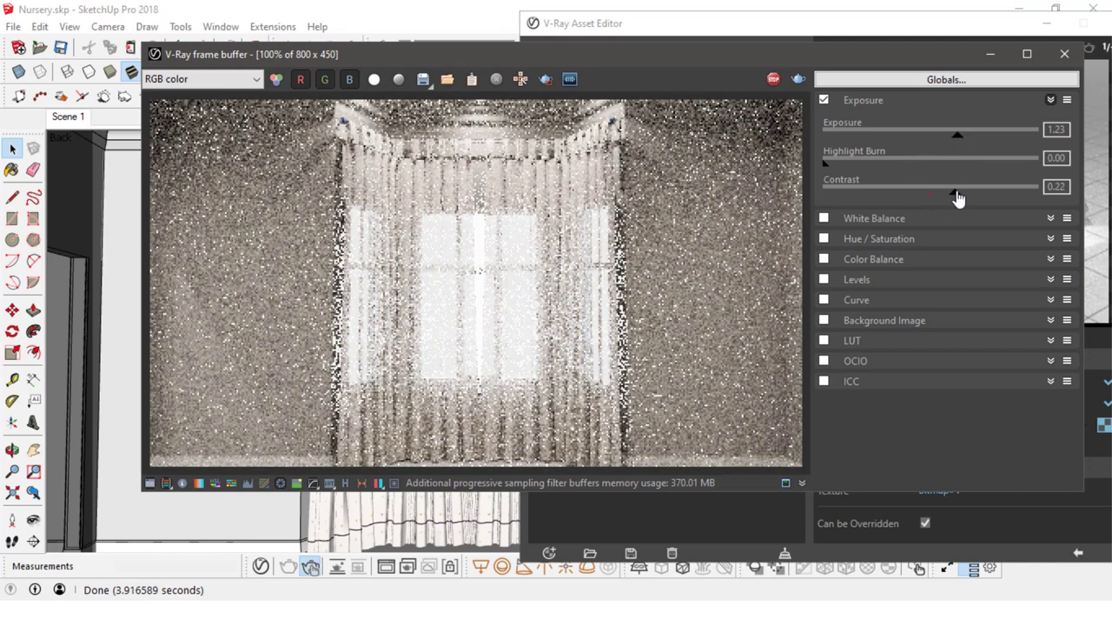
{"action": "mouse_move", "coordinate": [959, 142]}
{"action": "left_mouse_down"}
{"action": "mouse_move", "coordinate": [980, 141]}
{"action": "mouse_move", "coordinate": [969, 141]}
{"action": "left_mouse_up"}
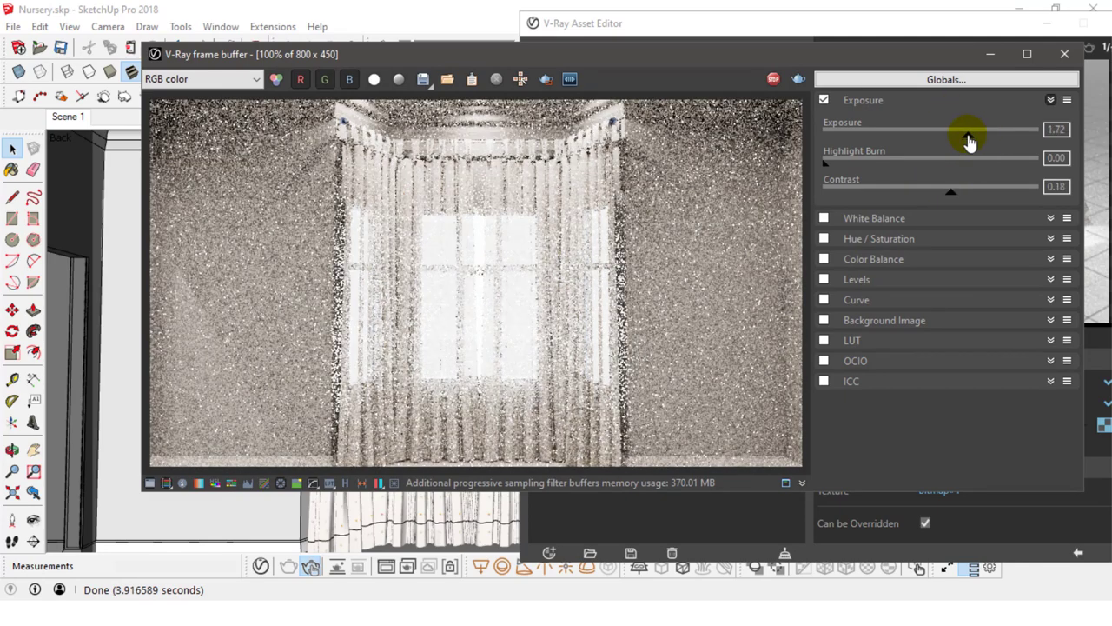
Move the frame buffer aside and re-render the last scene.
{"action": "left_click", "coordinate": [773, 79]}
{"action": "left_click_drag", "start_coordinate": [792, 56], "coordinate": [764, 120]}
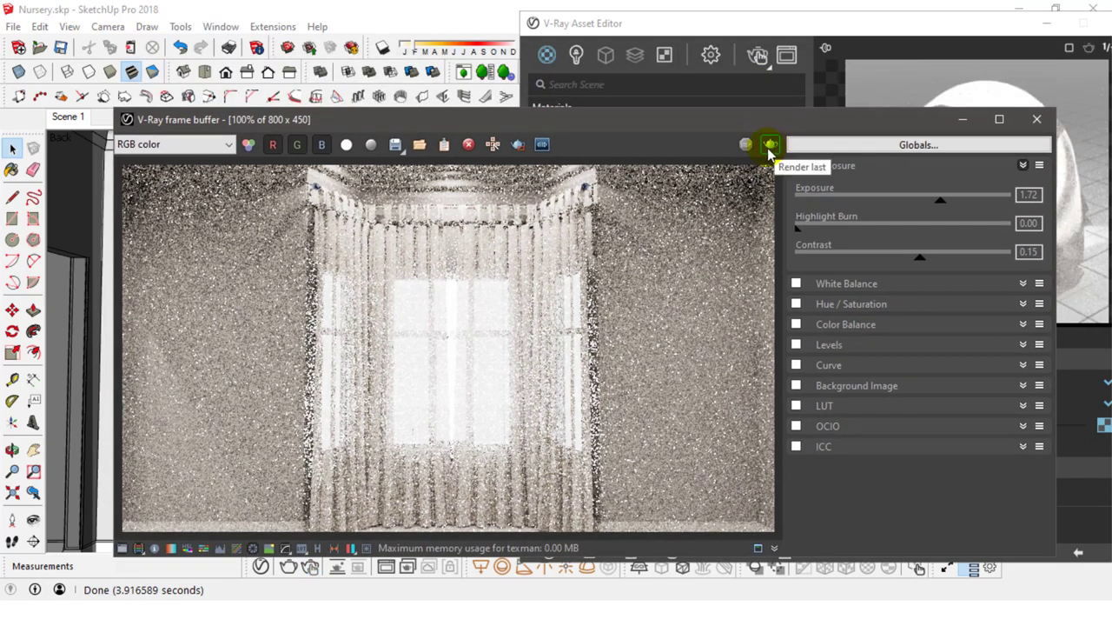
{"action": "left_click", "coordinate": [769, 146]}
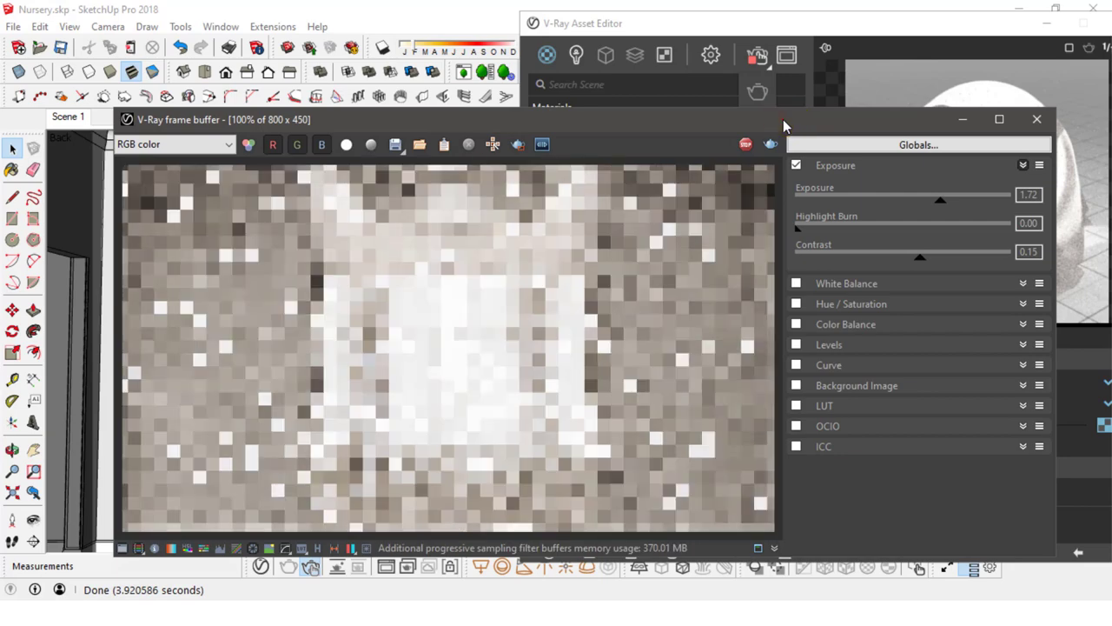
{"action": "mouse_move", "coordinate": [734, 119]}
{"action": "left_mouse_down"}
{"action": "mouse_move", "coordinate": [765, 89]}
{"action": "mouse_move", "coordinate": [742, 243]}
{"action": "left_mouse_up"}
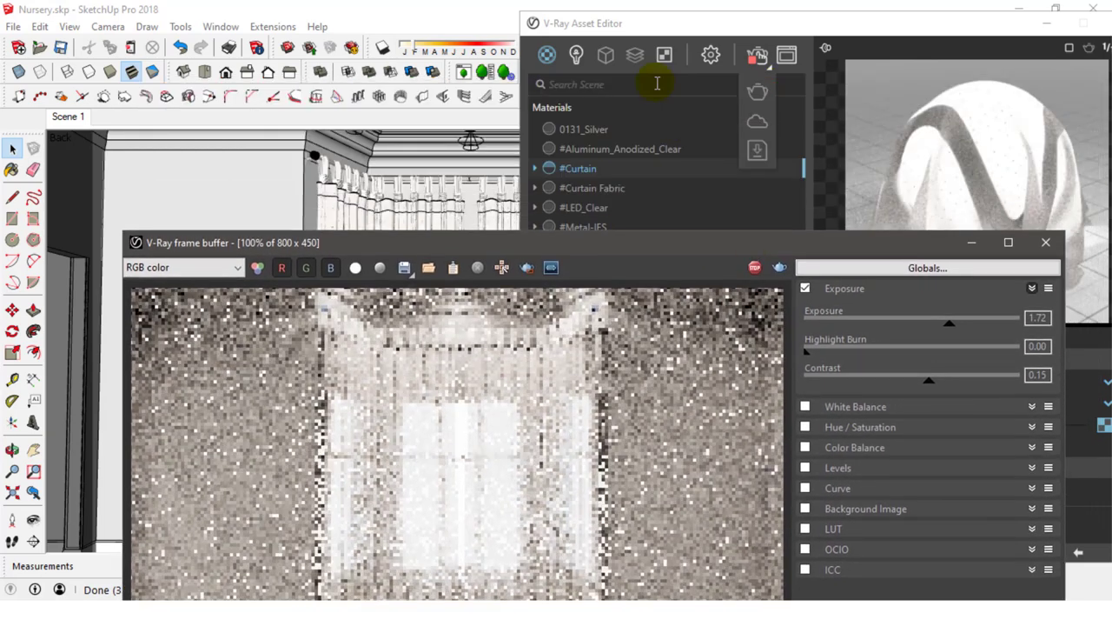
Turn off Interactive in the V-Ray render settings and start a new render.
{"action": "left_click", "coordinate": [711, 55]}
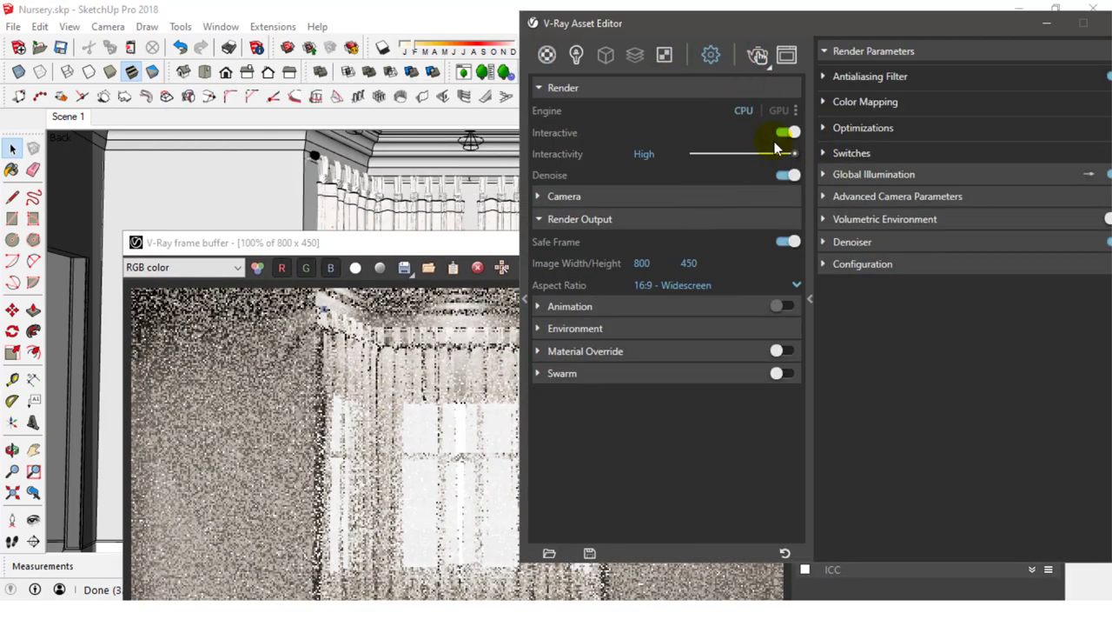
{"action": "left_click", "coordinate": [787, 132]}
{"action": "left_click", "coordinate": [449, 378]}
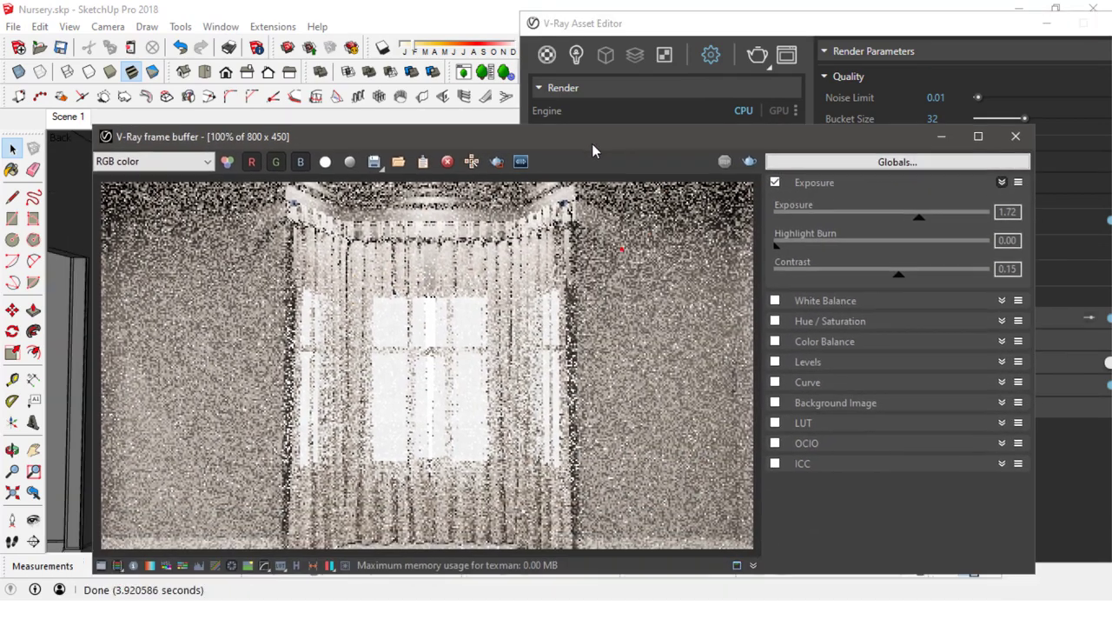
{"action": "left_click_drag", "start_coordinate": [584, 242], "coordinate": [601, 97]}
{"action": "left_click", "coordinate": [756, 54]}
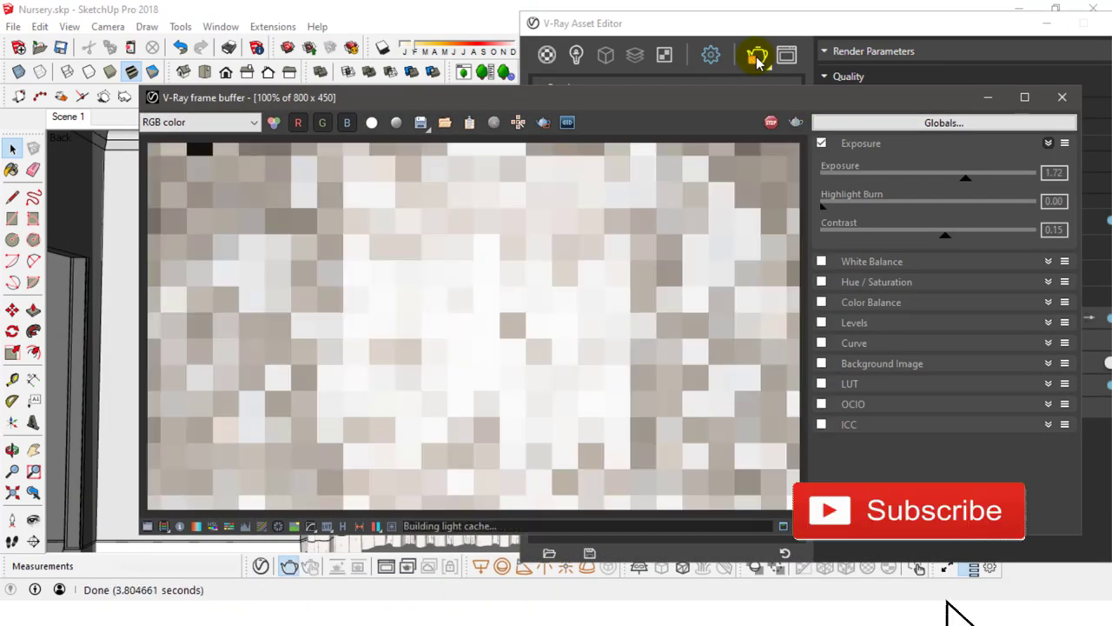
Reset the frame buffer exposure and contrast corrections to 0.
{"action": "left_click", "coordinate": [980, 35]}
{"action": "left_click", "coordinate": [1047, 23]}
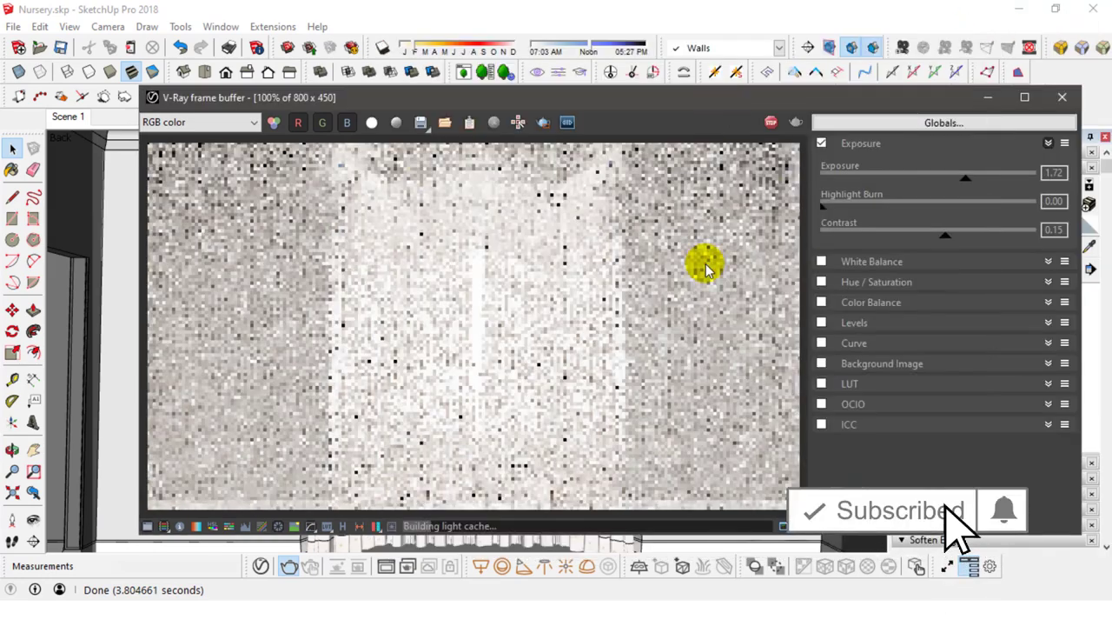
{"action": "left_click_drag", "start_coordinate": [968, 178], "coordinate": [927, 178]}
{"action": "left_click", "coordinate": [1054, 172]}
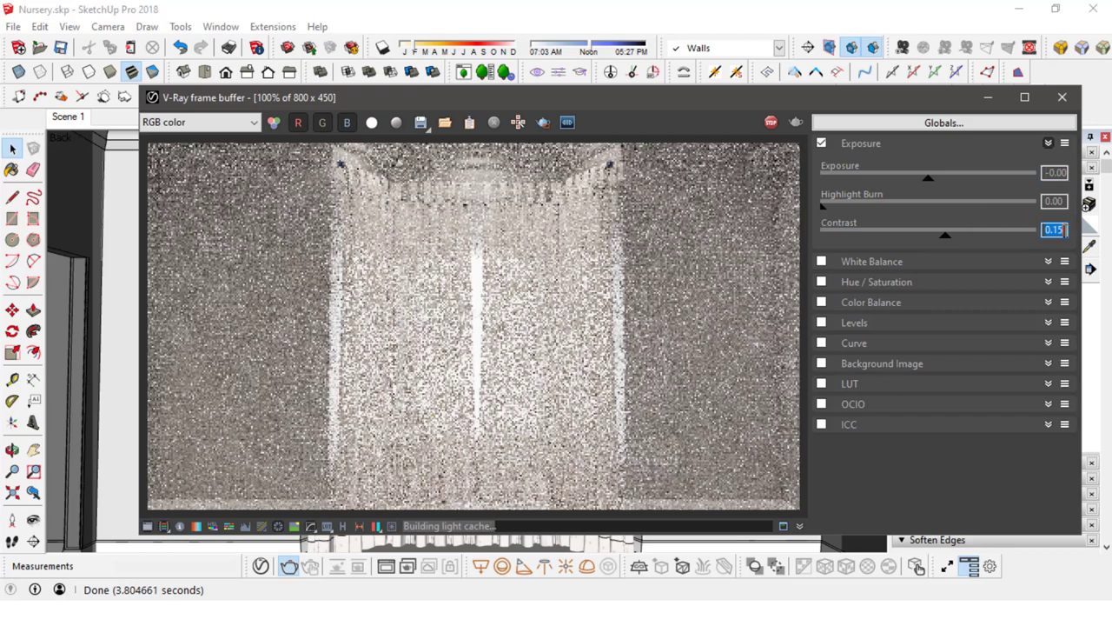
{"action": "type", "text": "0"}
{"action": "key", "text": "Return"}
{"action": "left_click", "coordinate": [698, 348]}
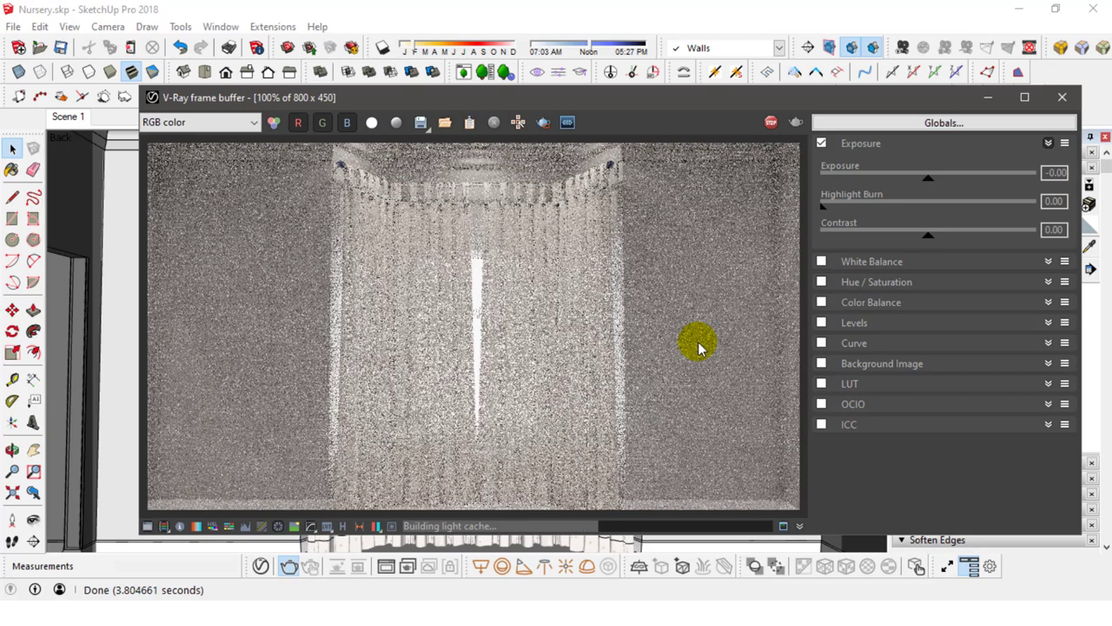
Open the V-Ray Asset Editor and inspect #Curtain's dotted bitmap texture.
{"action": "left_click", "coordinate": [258, 567]}
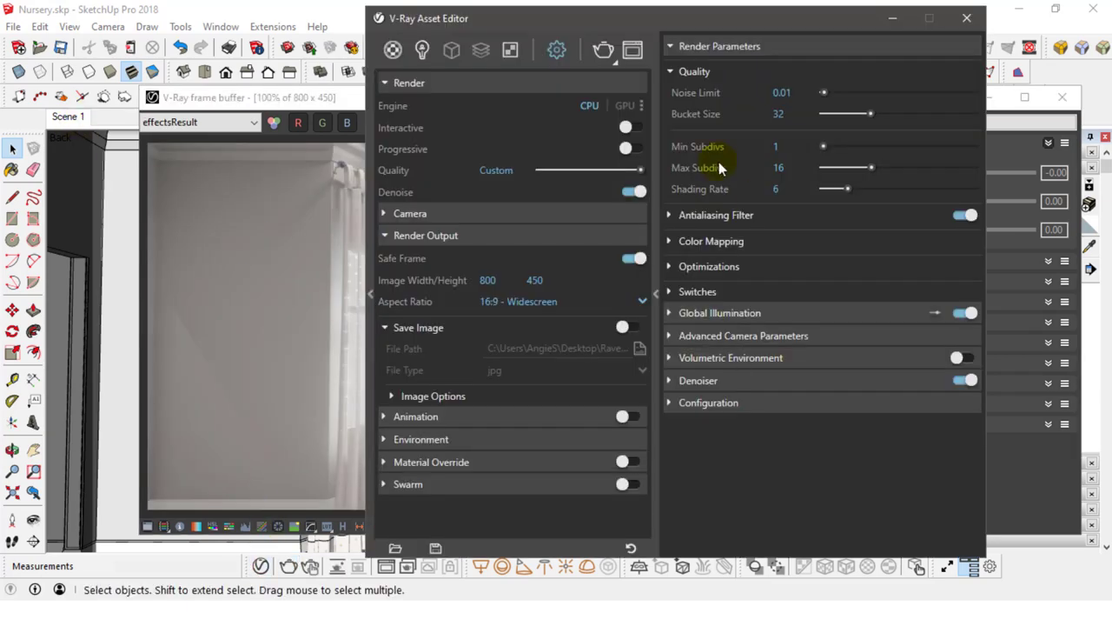
{"action": "left_click", "coordinate": [395, 50]}
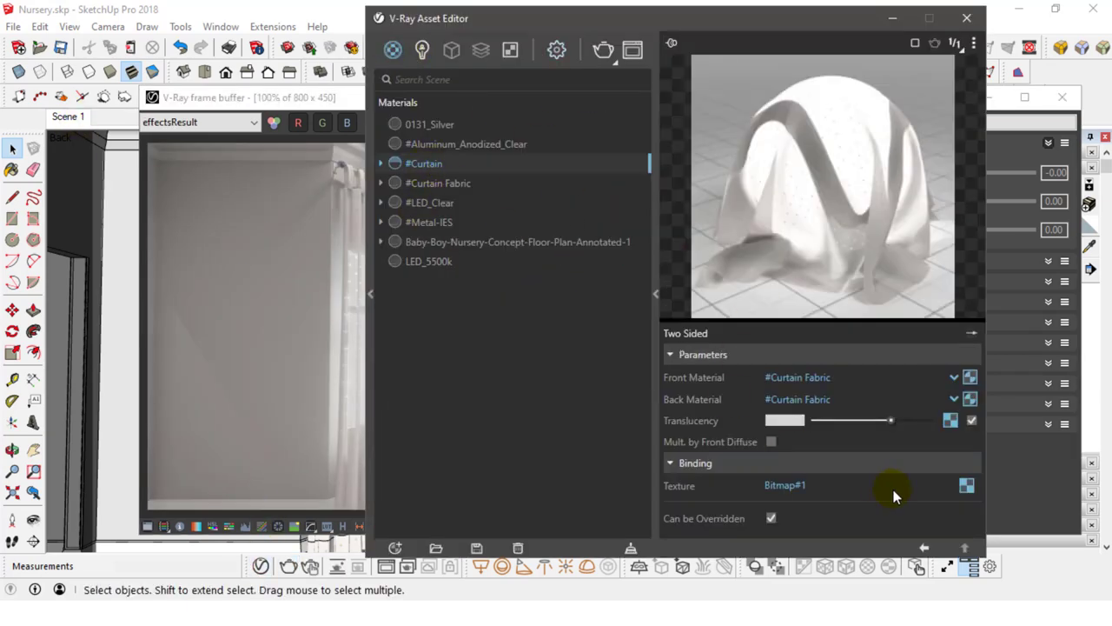
{"action": "left_click", "coordinate": [949, 420]}
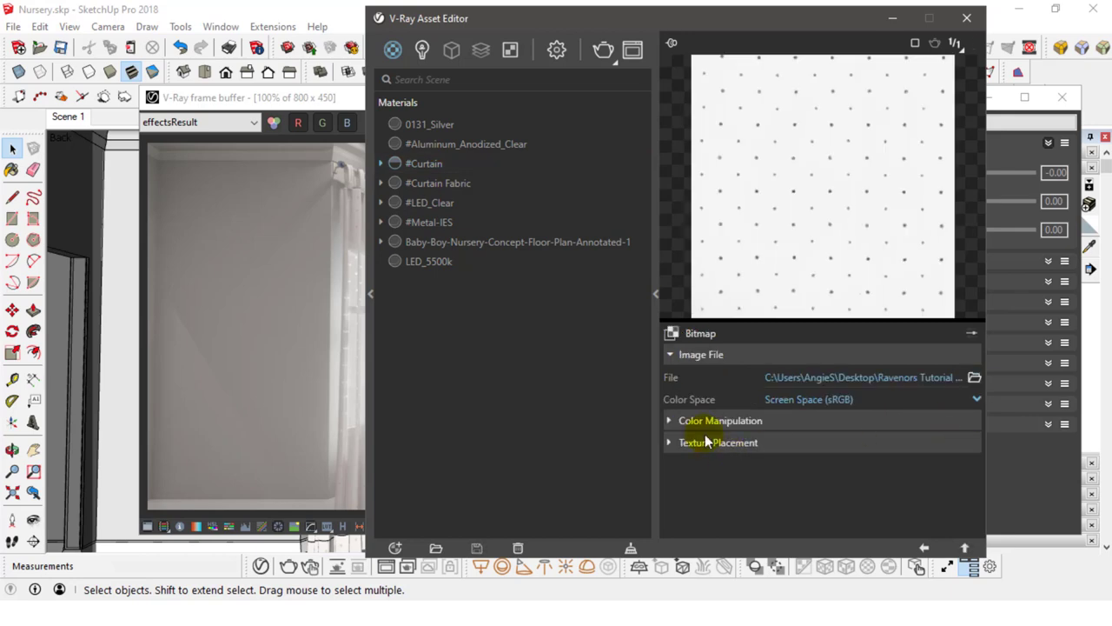
{"action": "left_click", "coordinate": [924, 548]}
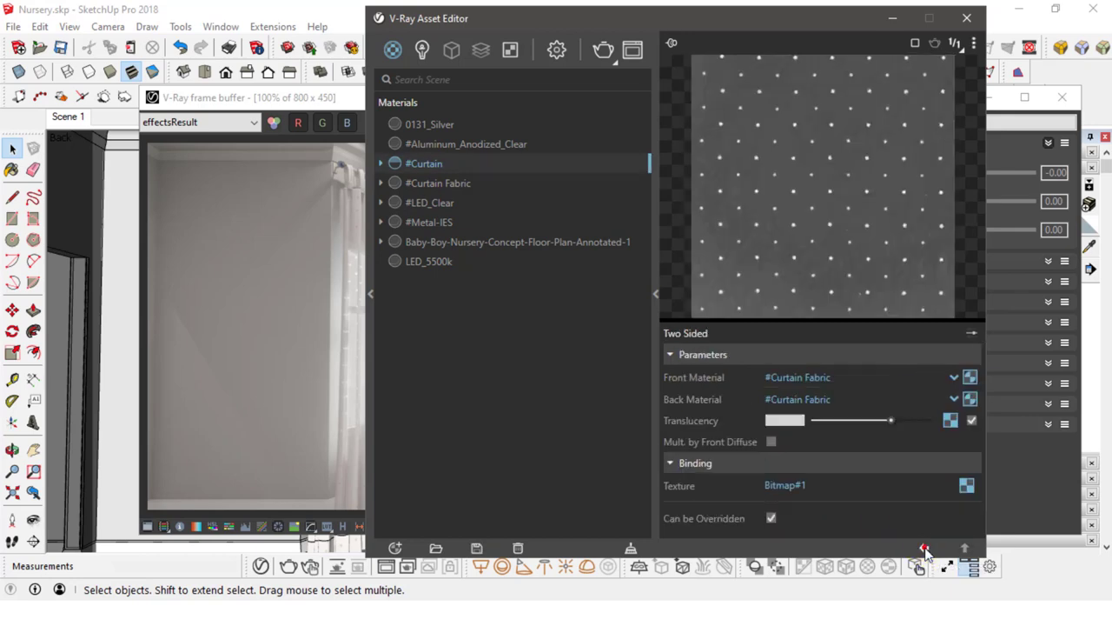
Check #Curtain Fabric's opacity bitmap, then lower #Curtain's translucency to mid grey.
{"action": "left_click", "coordinate": [435, 184]}
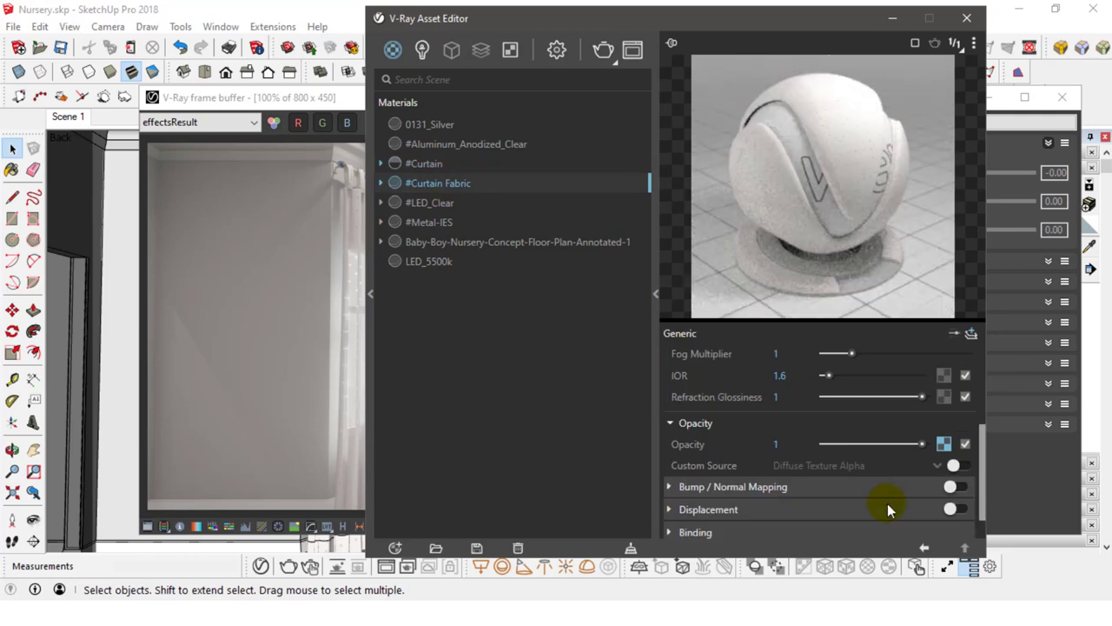
{"action": "left_click", "coordinate": [943, 439]}
{"action": "left_click", "coordinate": [776, 420]}
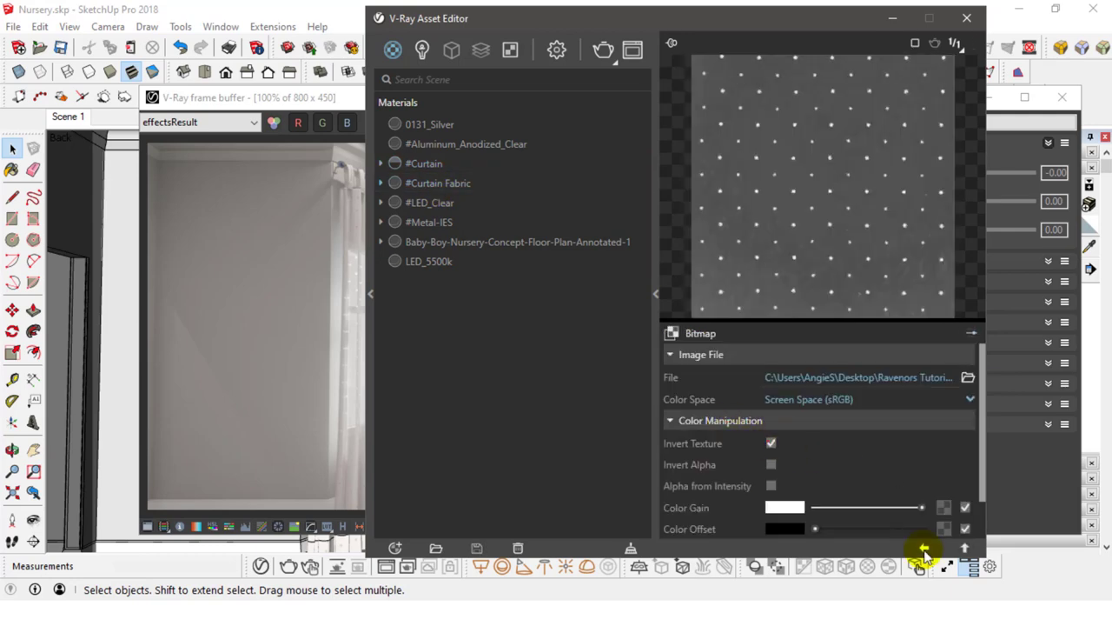
{"action": "left_click", "coordinate": [923, 547]}
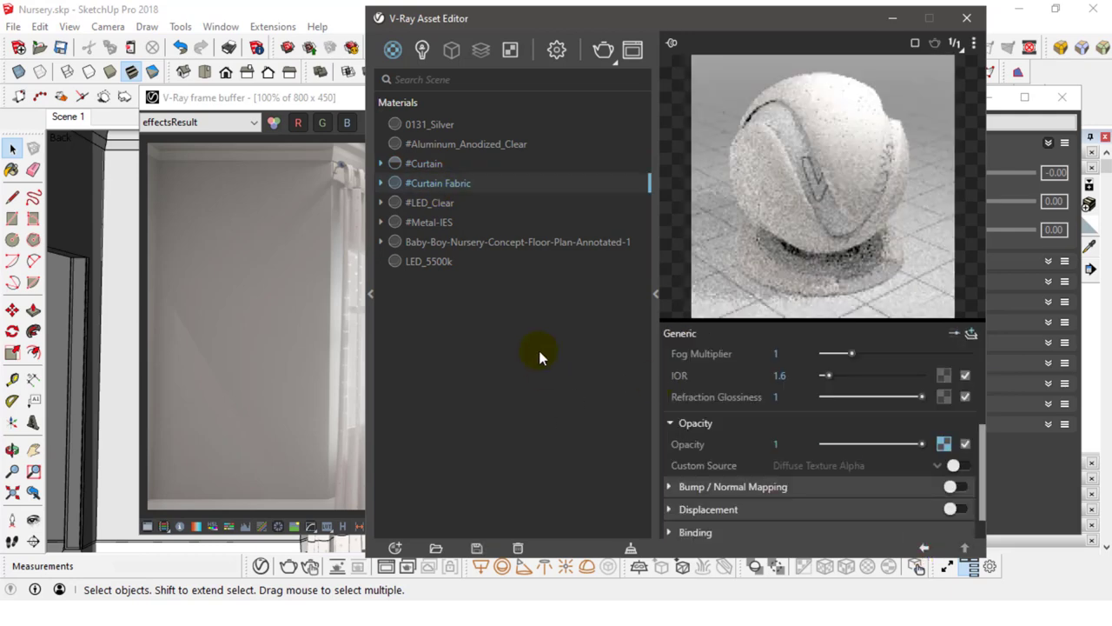
{"action": "left_click", "coordinate": [424, 163]}
{"action": "left_click_drag", "start_coordinate": [891, 421], "coordinate": [821, 426]}
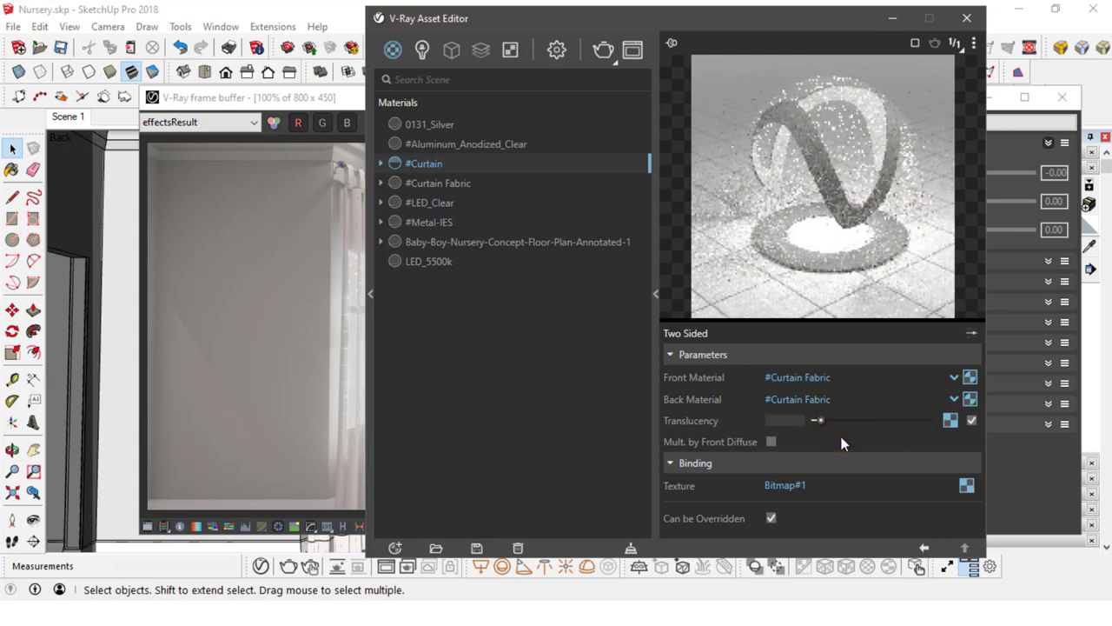
Check #Curtain Fabric's opacity texture, then swing #Curtain's translucency to white and down to black.
{"action": "left_click", "coordinate": [466, 191]}
{"action": "left_click", "coordinate": [943, 444]}
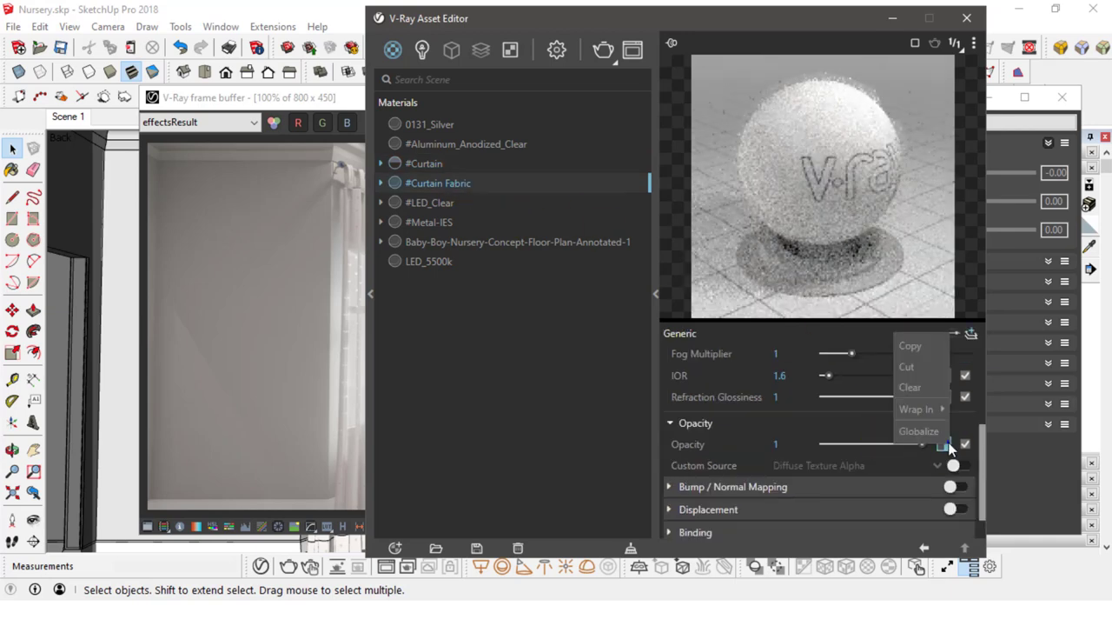
{"action": "left_click", "coordinate": [423, 165]}
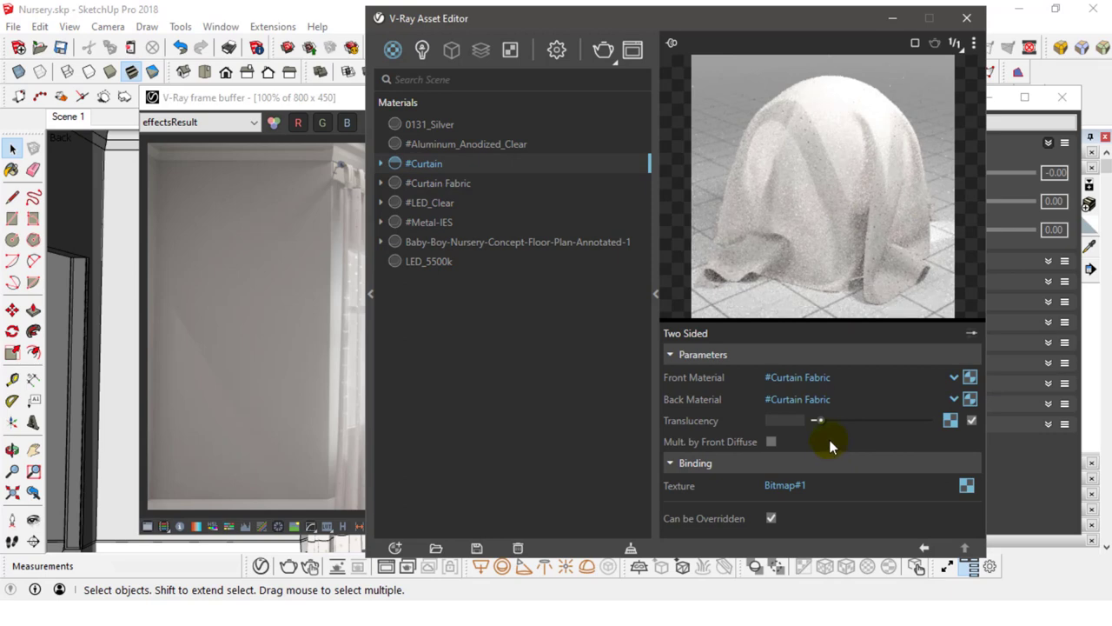
{"action": "left_click_drag", "start_coordinate": [820, 420], "coordinate": [895, 423]}
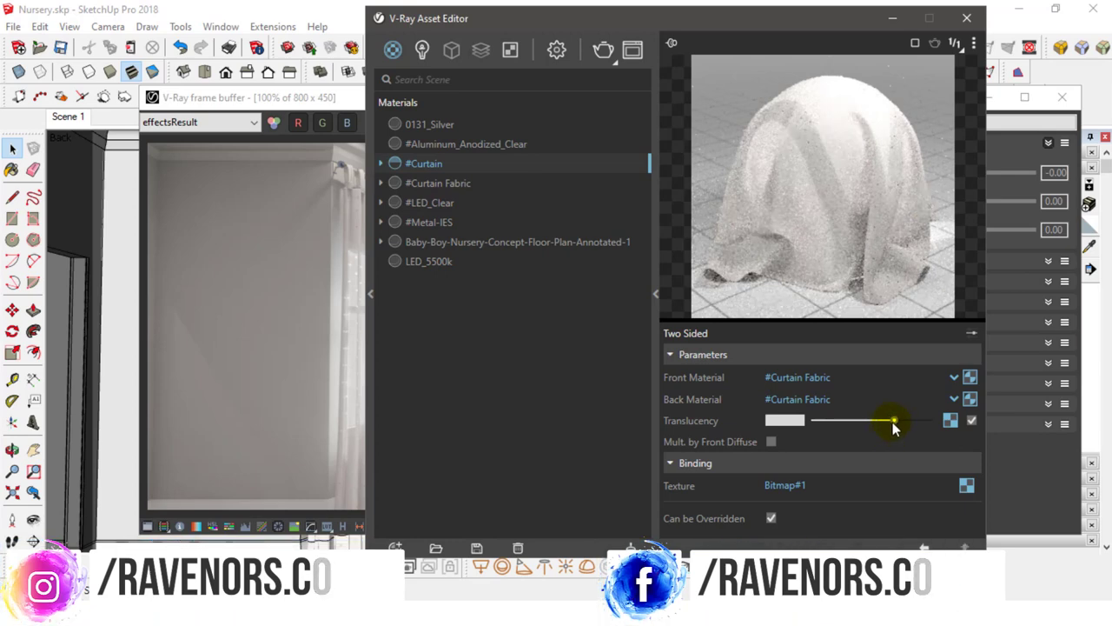
{"action": "left_click_drag", "start_coordinate": [894, 423], "coordinate": [802, 435]}
{"action": "left_click", "coordinate": [450, 184]}
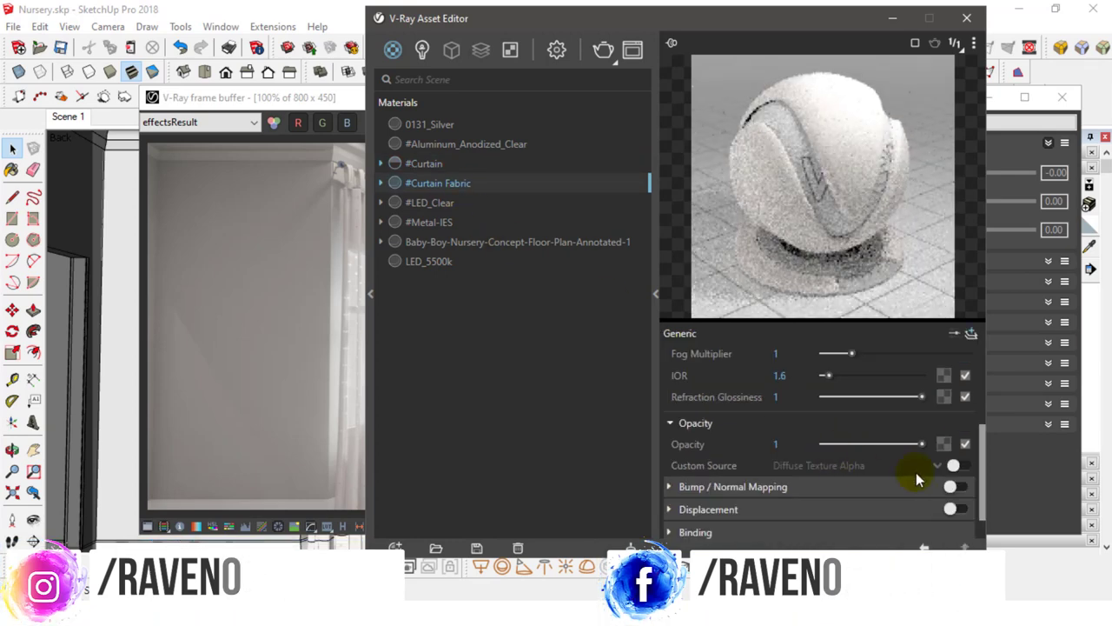
Load the dotted image as #Curtain Fabric's opacity texture, inverted in colour and alpha, and lower opacity.
{"action": "left_click", "coordinate": [943, 443]}
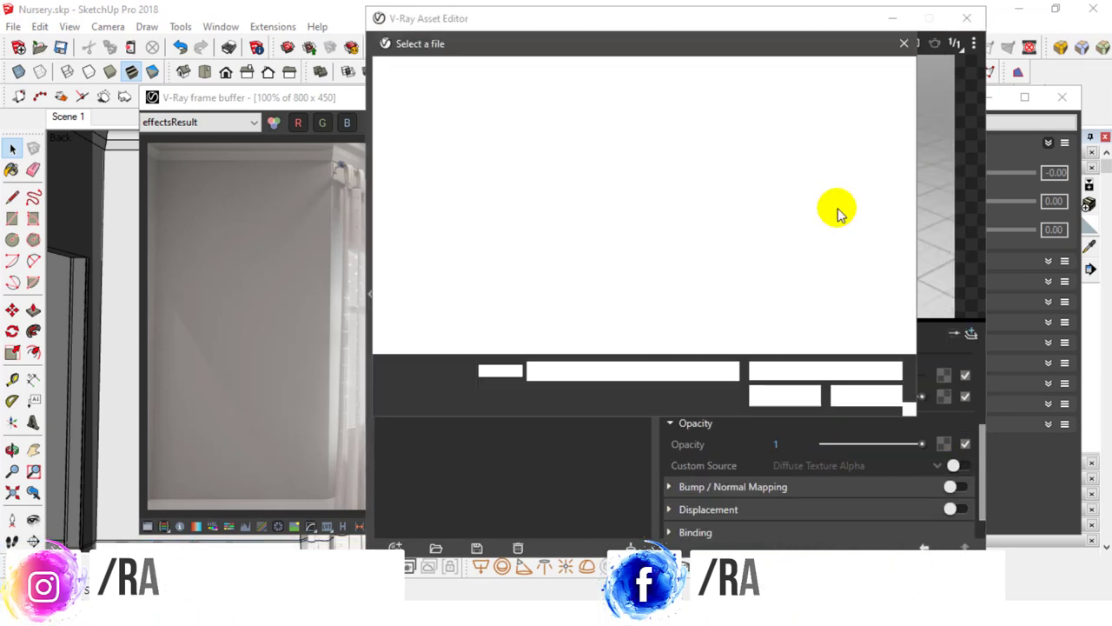
{"action": "left_click", "coordinate": [635, 157]}
{"action": "left_click", "coordinate": [770, 397]}
{"action": "left_click", "coordinate": [777, 420]}
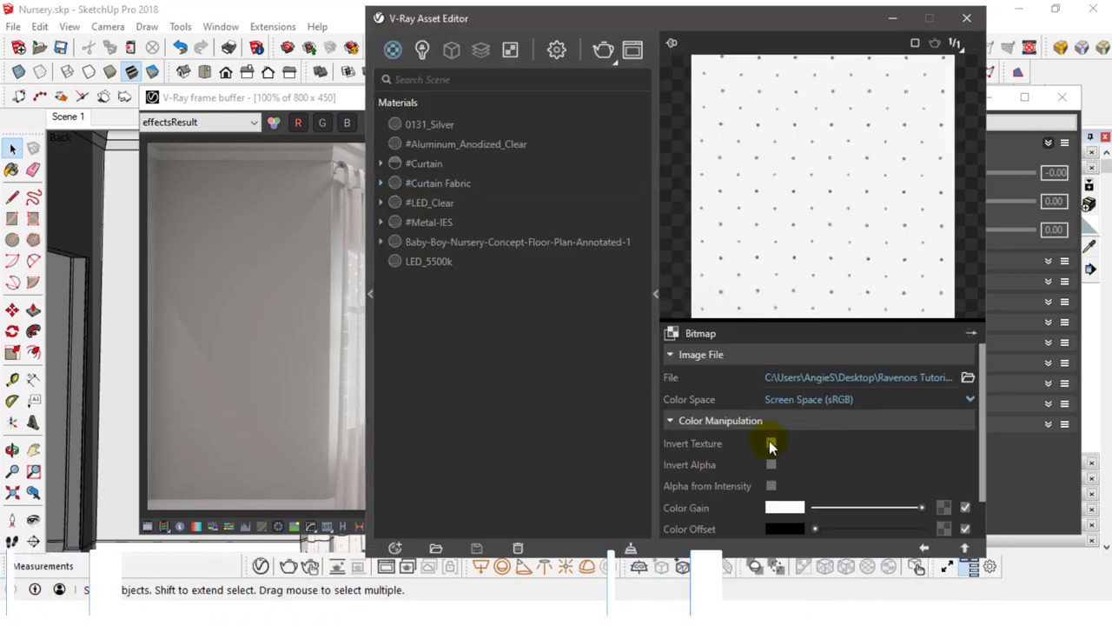
{"action": "left_click", "coordinate": [771, 443]}
{"action": "left_click", "coordinate": [770, 464]}
{"action": "left_click", "coordinate": [925, 547]}
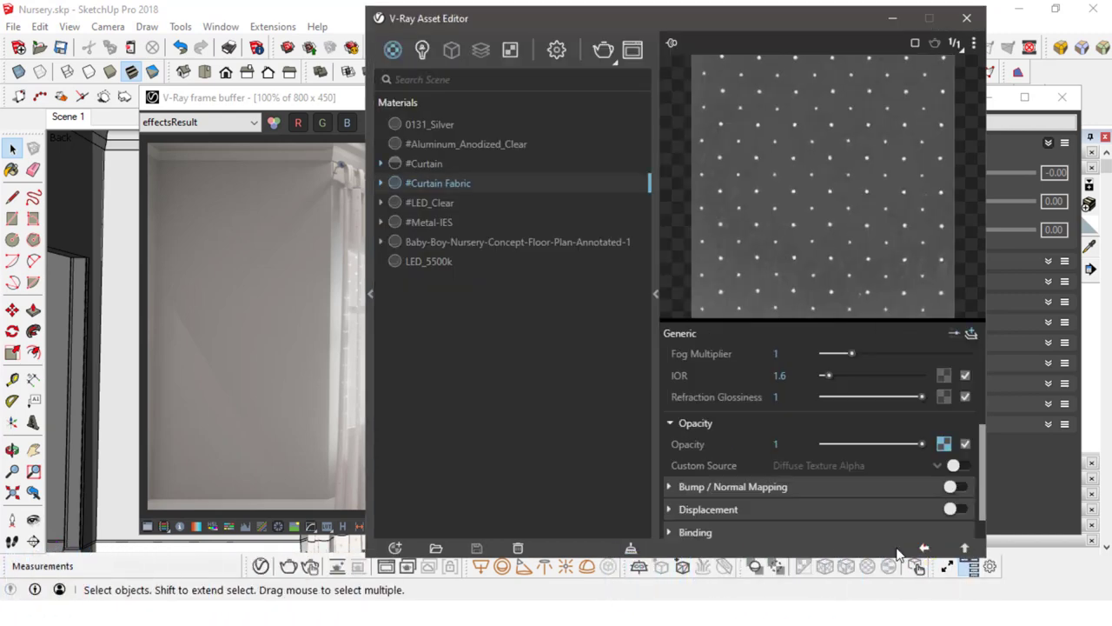
{"action": "mouse_move", "coordinate": [921, 444]}
{"action": "left_mouse_down"}
{"action": "mouse_move", "coordinate": [823, 444]}
{"action": "mouse_move", "coordinate": [834, 444]}
{"action": "left_mouse_up"}
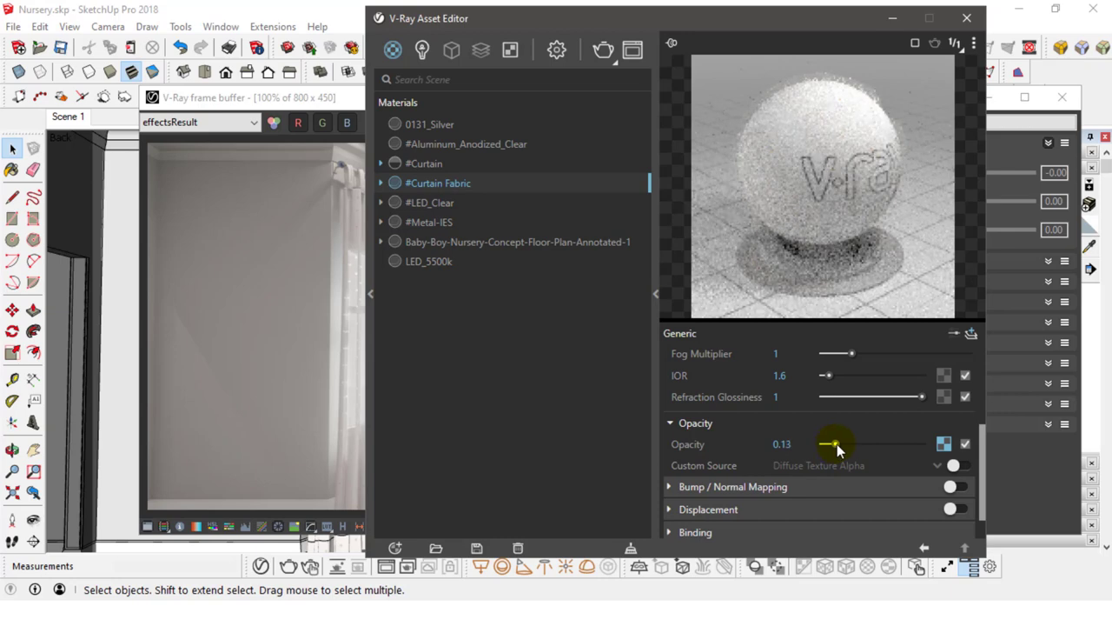
Enable Mult. by Front Diffuse on #Curtain and raise #Curtain Fabric's opacity to 1.
{"action": "left_click", "coordinate": [426, 170]}
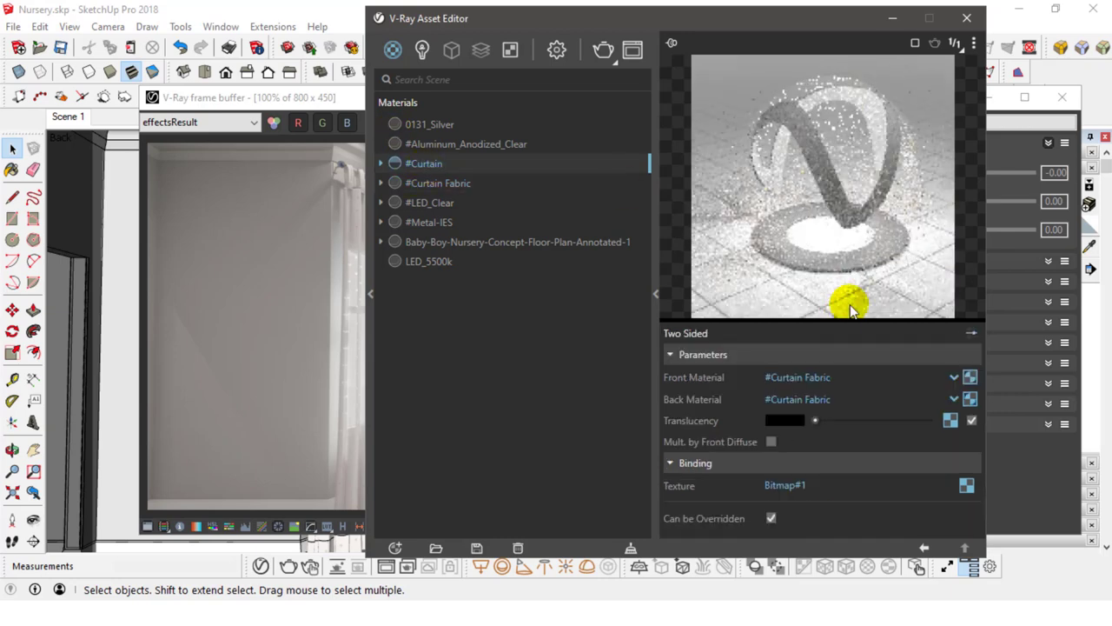
{"action": "left_click", "coordinate": [771, 443]}
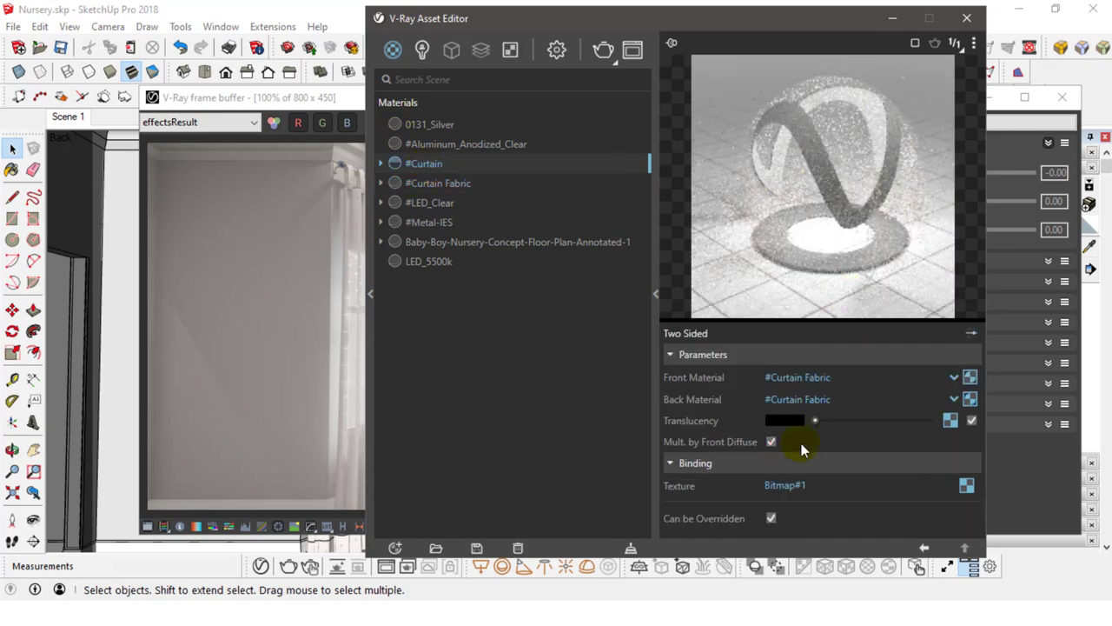
{"action": "left_click", "coordinate": [446, 186]}
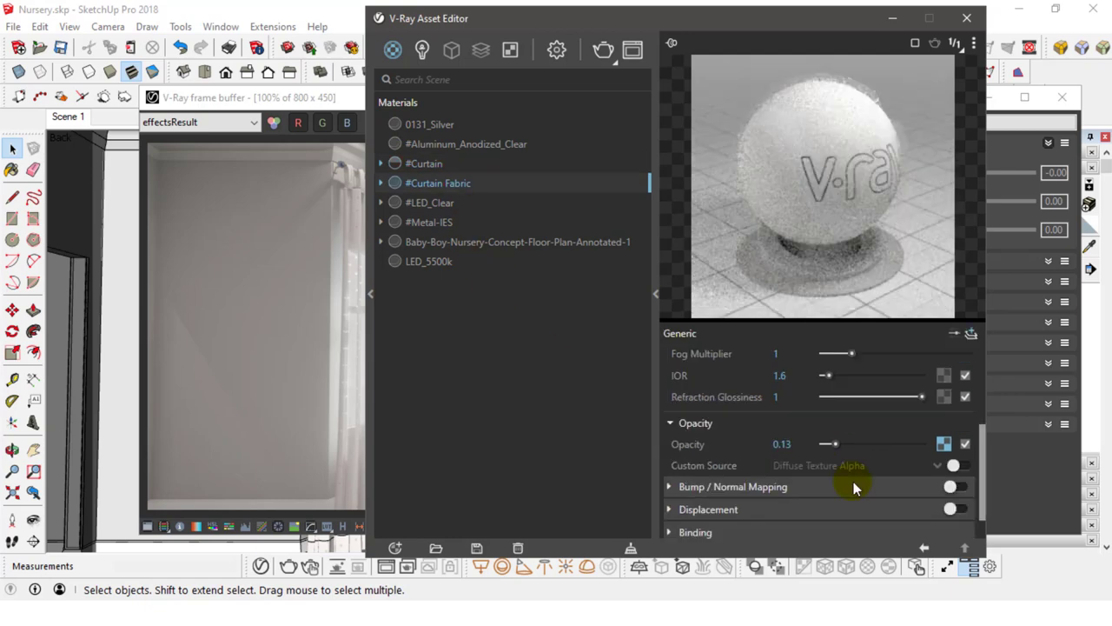
{"action": "left_click_drag", "start_coordinate": [844, 445], "coordinate": [945, 445]}
{"action": "left_click", "coordinate": [945, 445]}
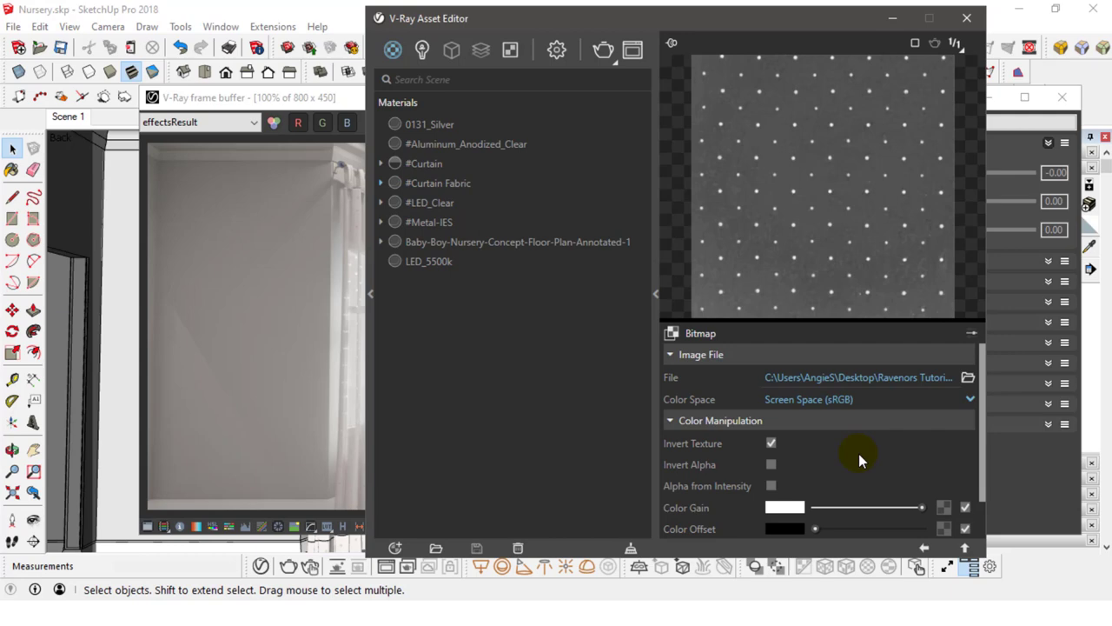
Give #Curtain Fabric a custom opacity source of Opacity Texture Alpha, with opacity 0.76.
{"action": "scroll", "coordinate": [912, 452], "scroll_direction": "down", "scroll_amount": 1}
{"action": "scroll", "coordinate": [877, 497], "scroll_direction": "down", "scroll_amount": 3}
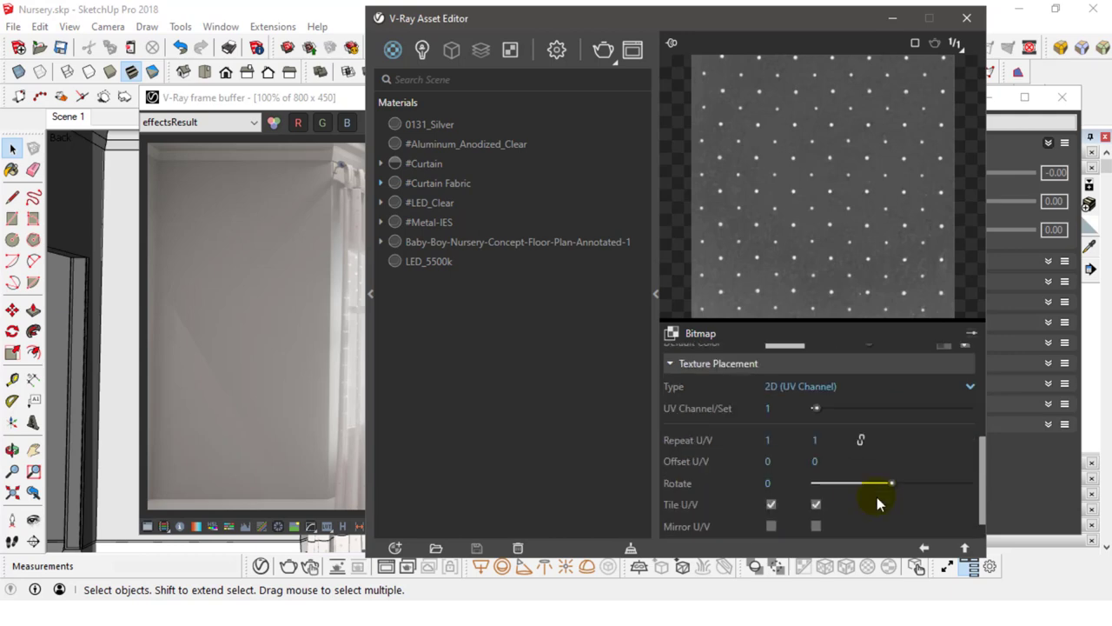
{"action": "scroll", "coordinate": [921, 480], "scroll_direction": "up", "scroll_amount": 4}
{"action": "scroll", "coordinate": [921, 481], "scroll_direction": "down", "scroll_amount": 5}
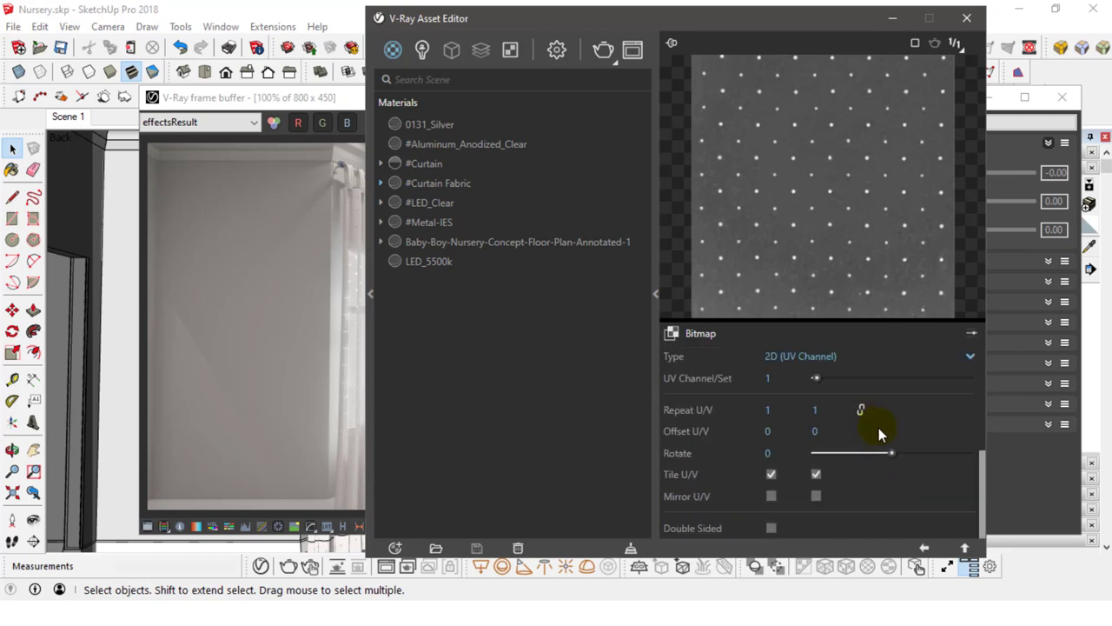
{"action": "scroll", "coordinate": [879, 428], "scroll_direction": "up", "scroll_amount": 5}
{"action": "left_click", "coordinate": [924, 547]}
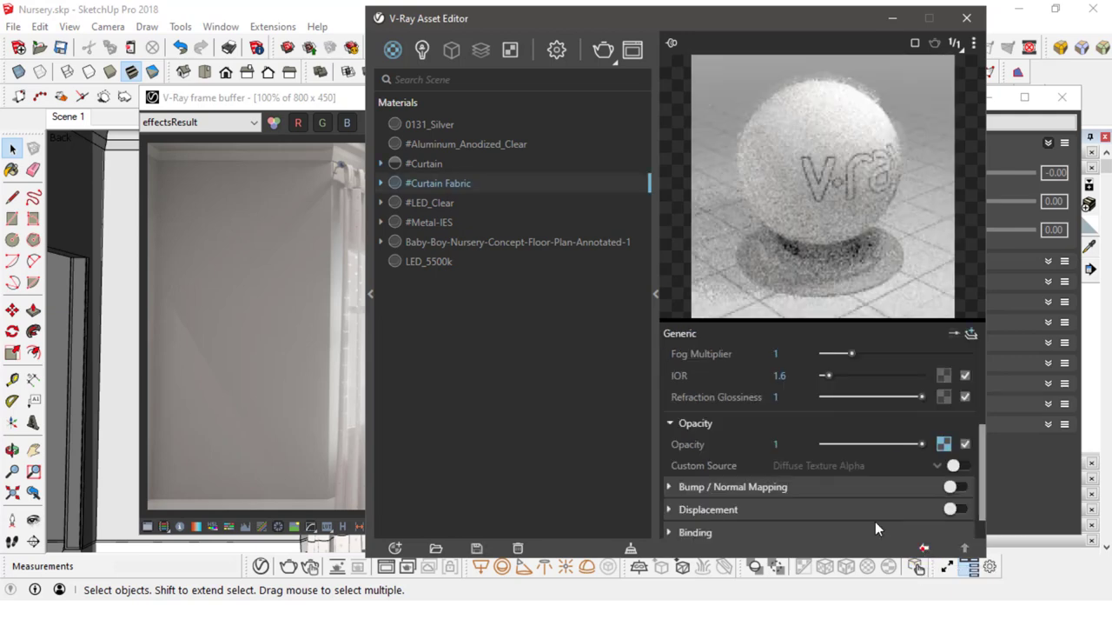
{"action": "left_click", "coordinate": [960, 465]}
{"action": "left_click", "coordinate": [917, 467]}
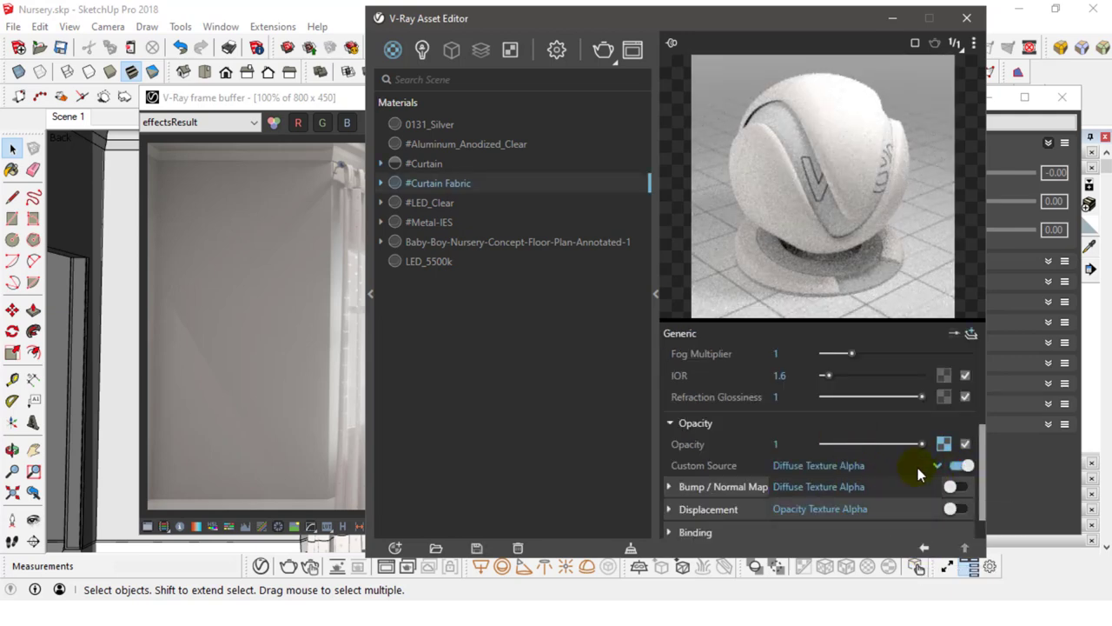
{"action": "left_click", "coordinate": [824, 508]}
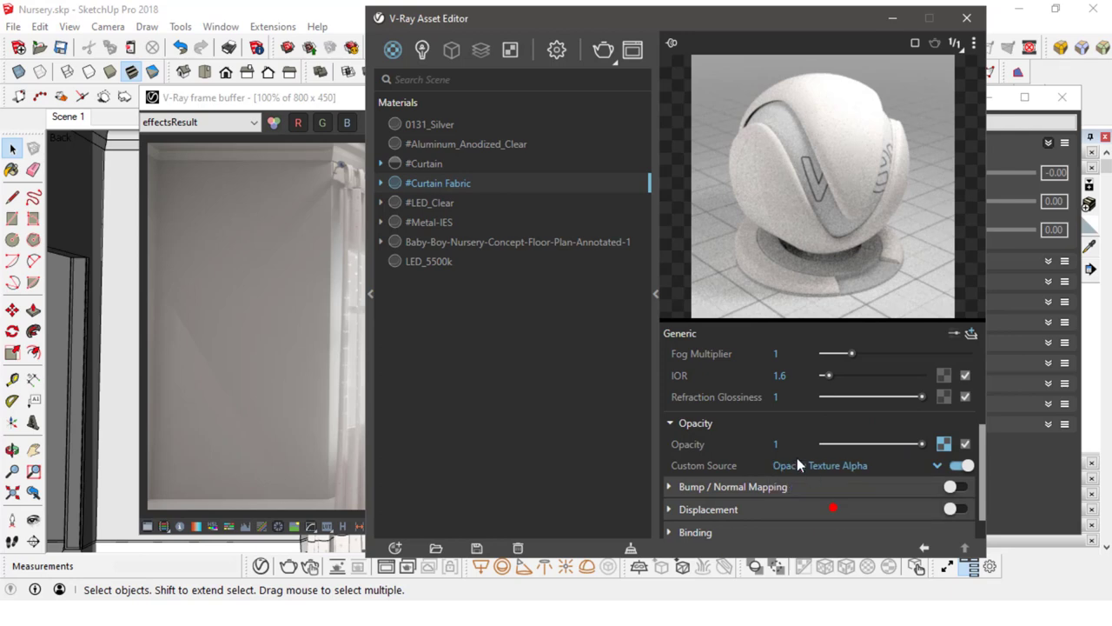
{"action": "left_click", "coordinate": [898, 448]}
{"action": "left_click", "coordinate": [430, 167]}
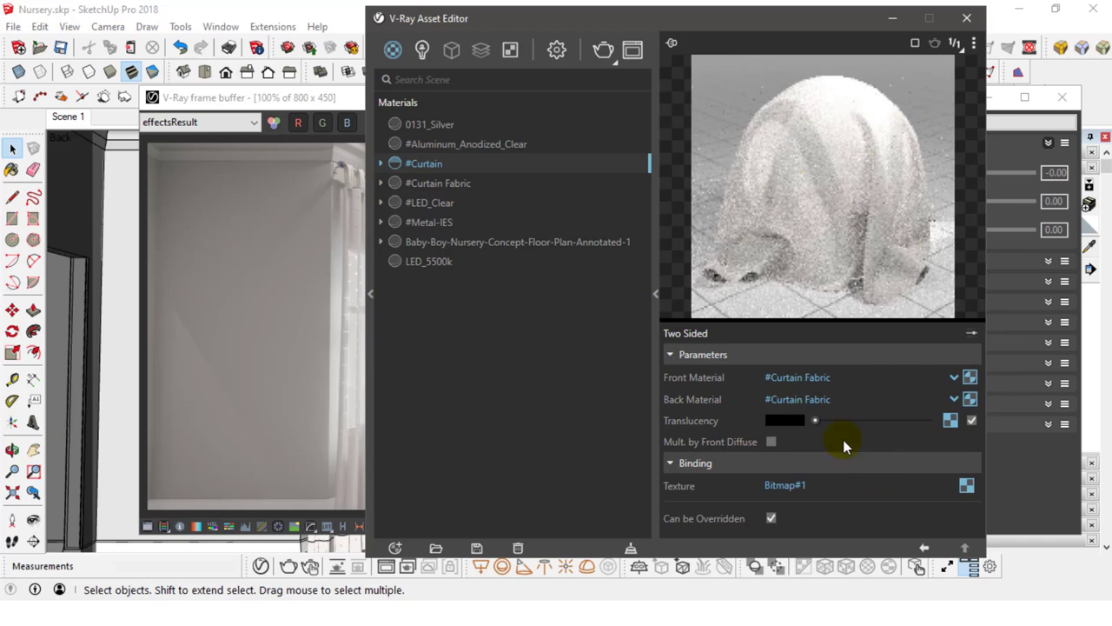
Set #Curtain's translucency to full white and review its bound bitmap texture.
{"action": "left_click_drag", "start_coordinate": [815, 420], "coordinate": [1003, 433]}
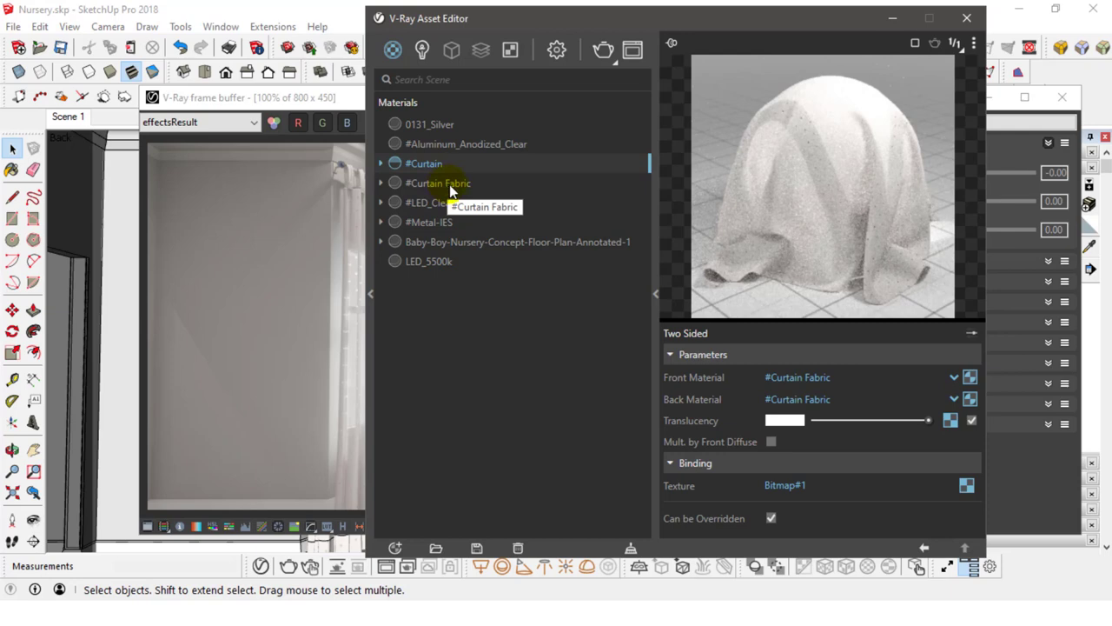
{"action": "left_click", "coordinate": [950, 420]}
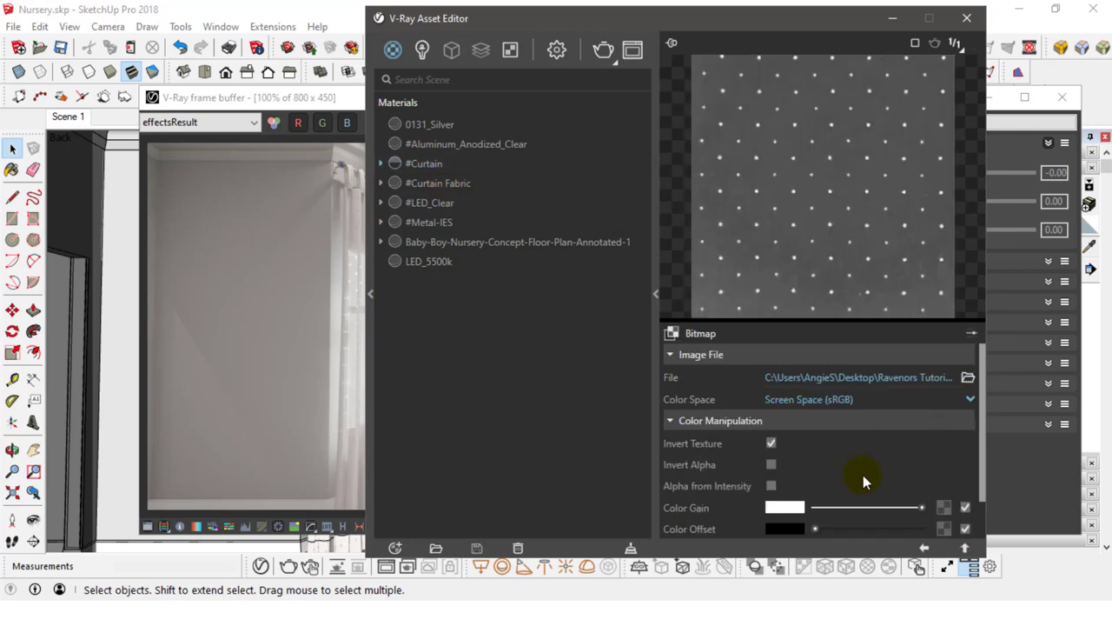
{"action": "scroll", "coordinate": [863, 474], "scroll_direction": "down", "scroll_amount": 2}
{"action": "scroll", "coordinate": [878, 447], "scroll_direction": "up", "scroll_amount": 2}
{"action": "scroll", "coordinate": [878, 447], "scroll_direction": "down", "scroll_amount": 5}
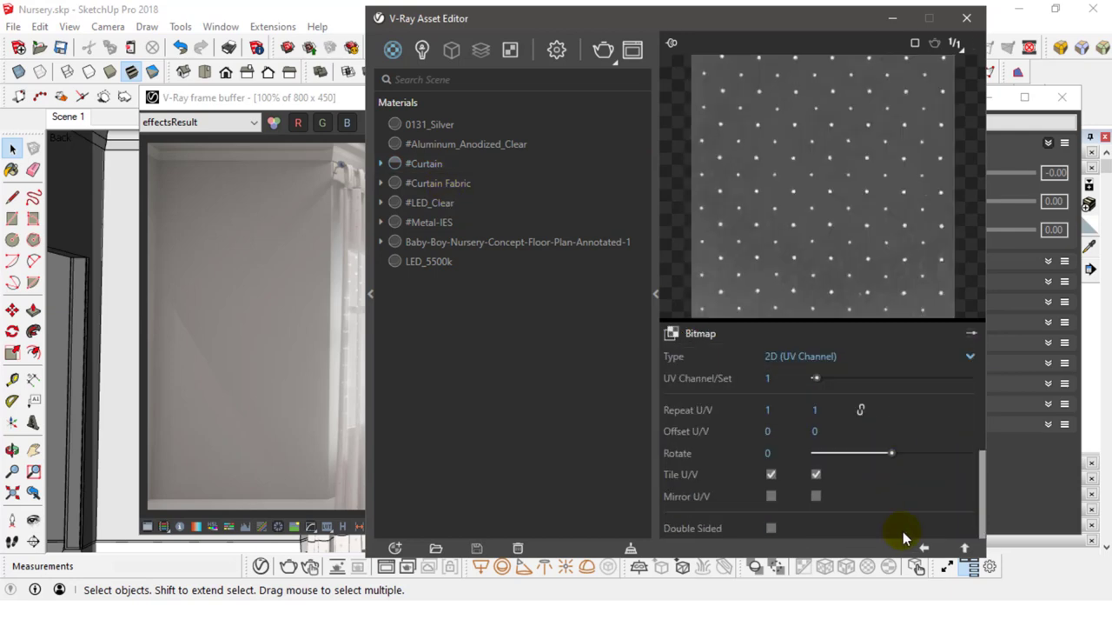
{"action": "left_click", "coordinate": [924, 548]}
{"action": "left_click", "coordinate": [966, 486]}
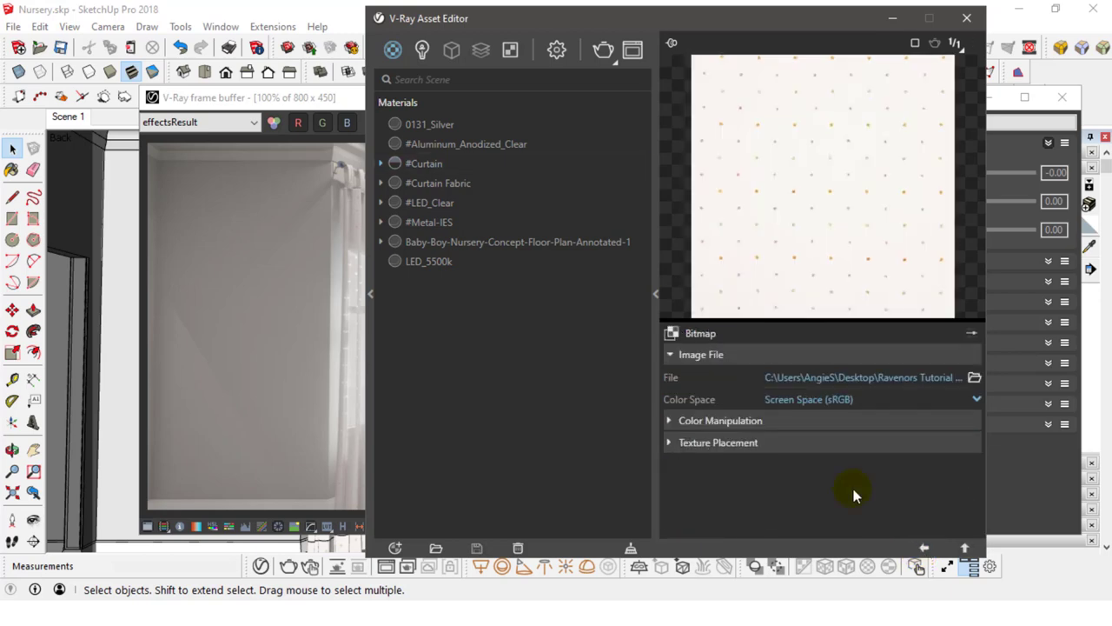
{"action": "scroll", "coordinate": [848, 476], "scroll_direction": "down", "scroll_amount": 3}
{"action": "left_click", "coordinate": [924, 547]}
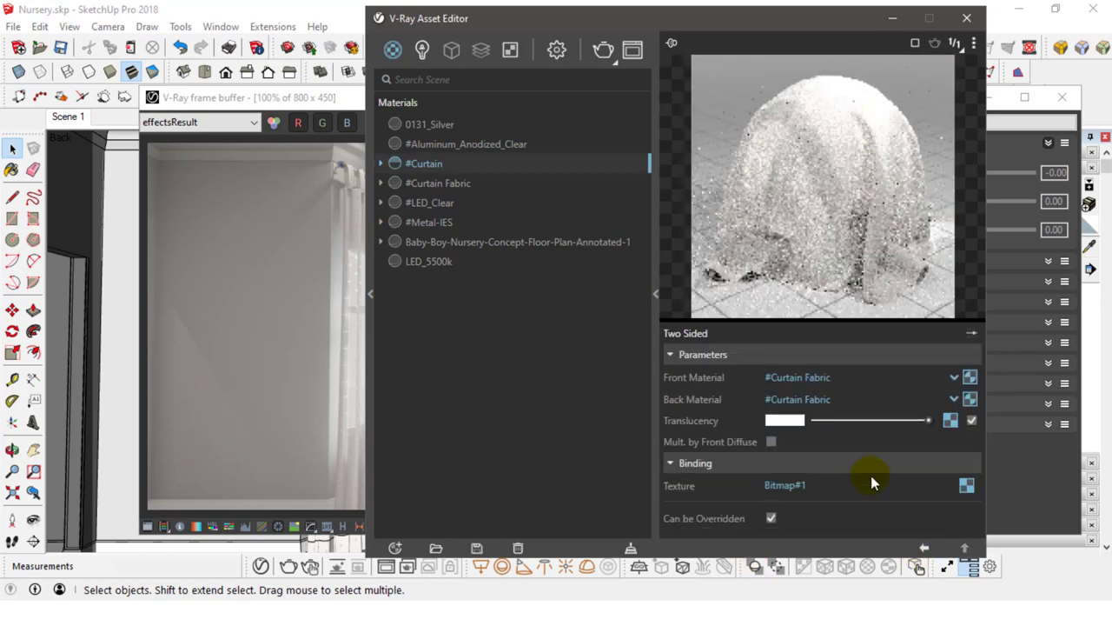
Raise #Curtain Fabric's opacity and recheck its opacity bitmap texture.
{"action": "left_click", "coordinate": [453, 189]}
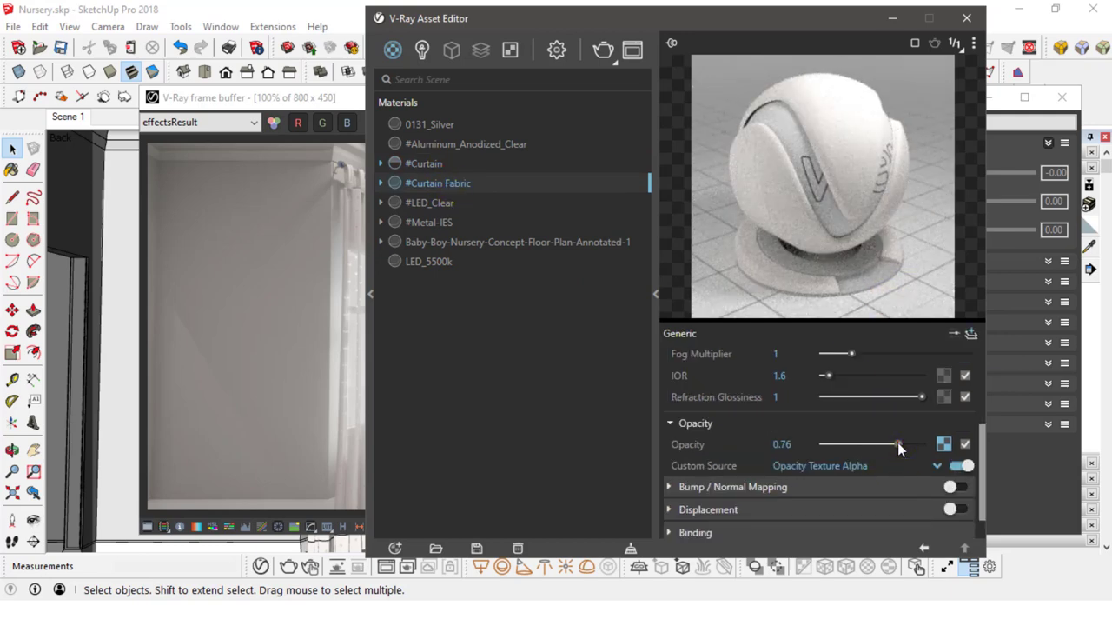
{"action": "mouse_move", "coordinate": [898, 445]}
{"action": "left_mouse_down"}
{"action": "mouse_move", "coordinate": [842, 446]}
{"action": "mouse_move", "coordinate": [942, 443]}
{"action": "left_mouse_up"}
{"action": "left_click", "coordinate": [943, 444]}
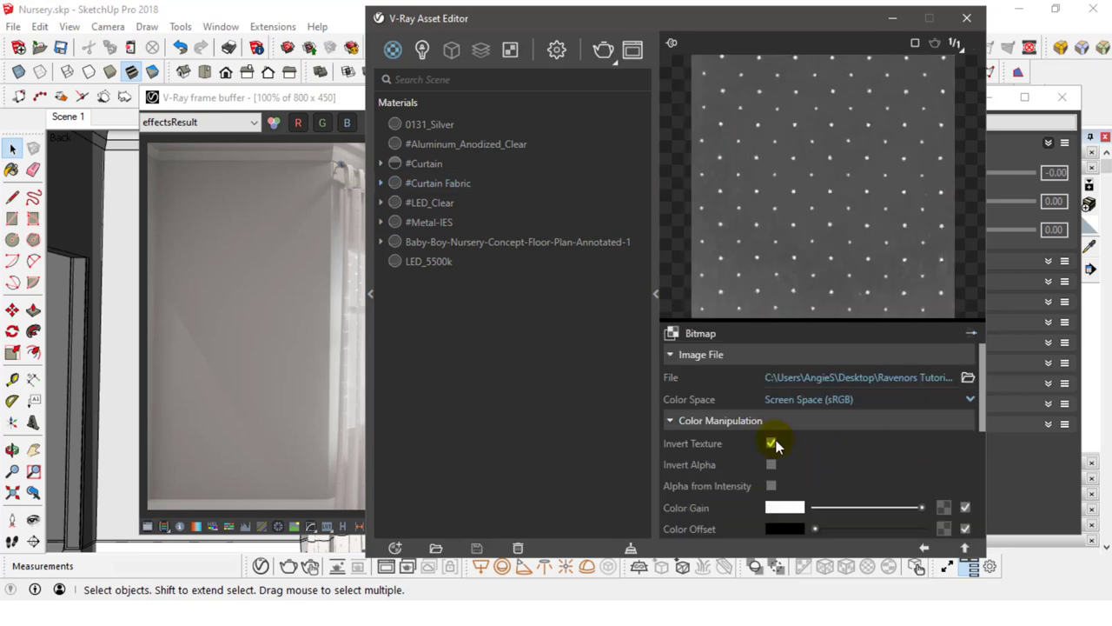
{"action": "left_click", "coordinate": [923, 547]}
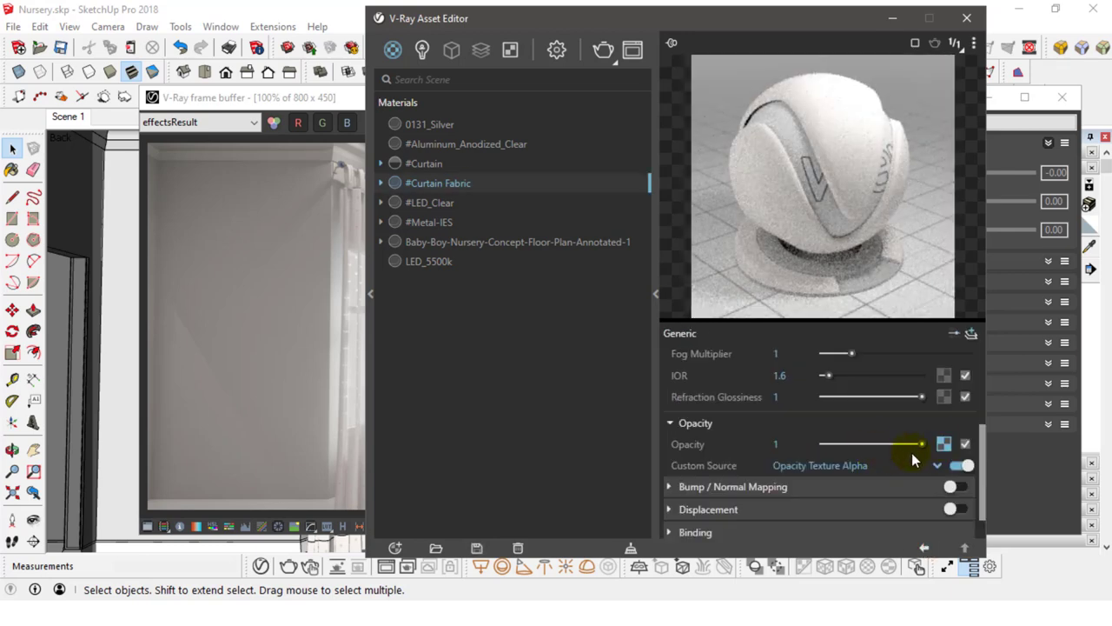
{"action": "left_click", "coordinate": [943, 445]}
{"action": "left_click", "coordinate": [924, 548]}
Recheck the settings of #Curtain's bound bitmap texture.
{"action": "left_click", "coordinate": [424, 163]}
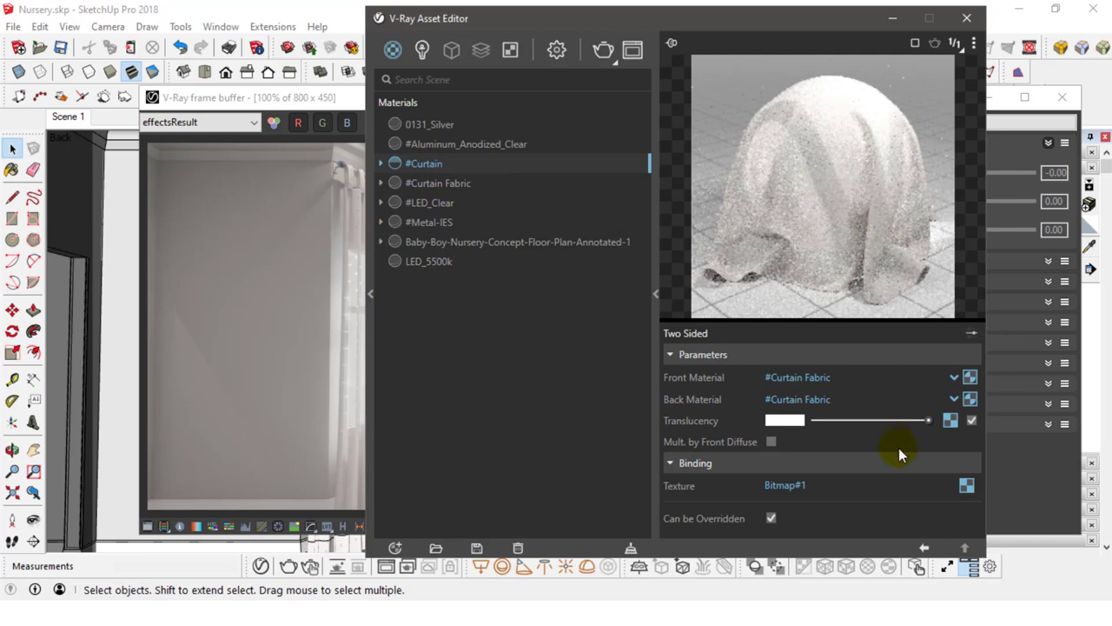
{"action": "left_click", "coordinate": [950, 421]}
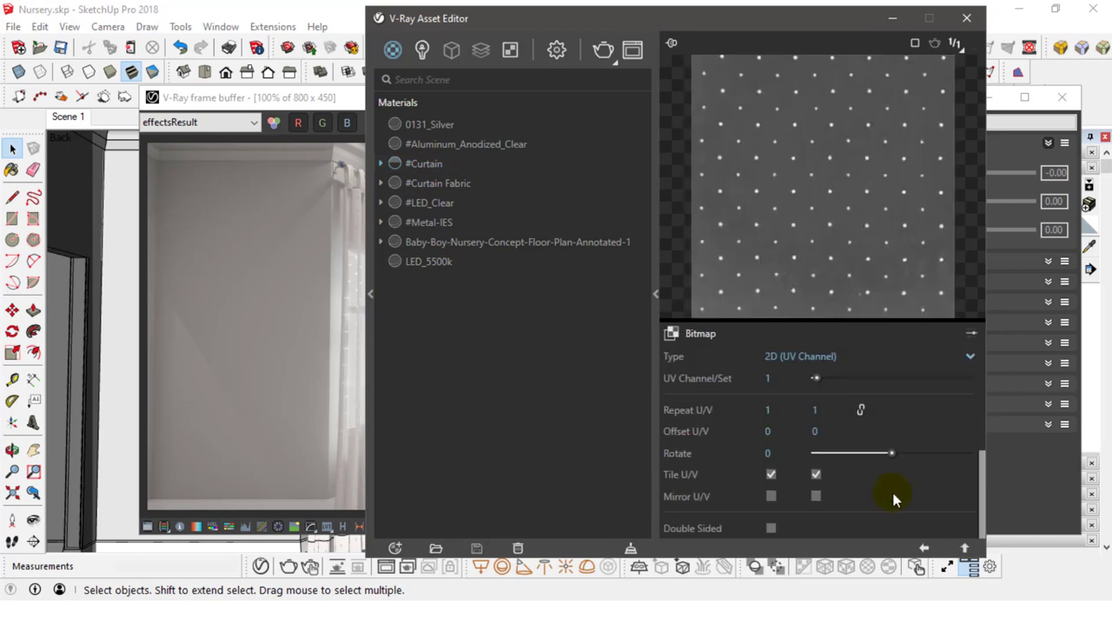
{"action": "left_click", "coordinate": [771, 527]}
{"action": "left_click", "coordinate": [924, 547]}
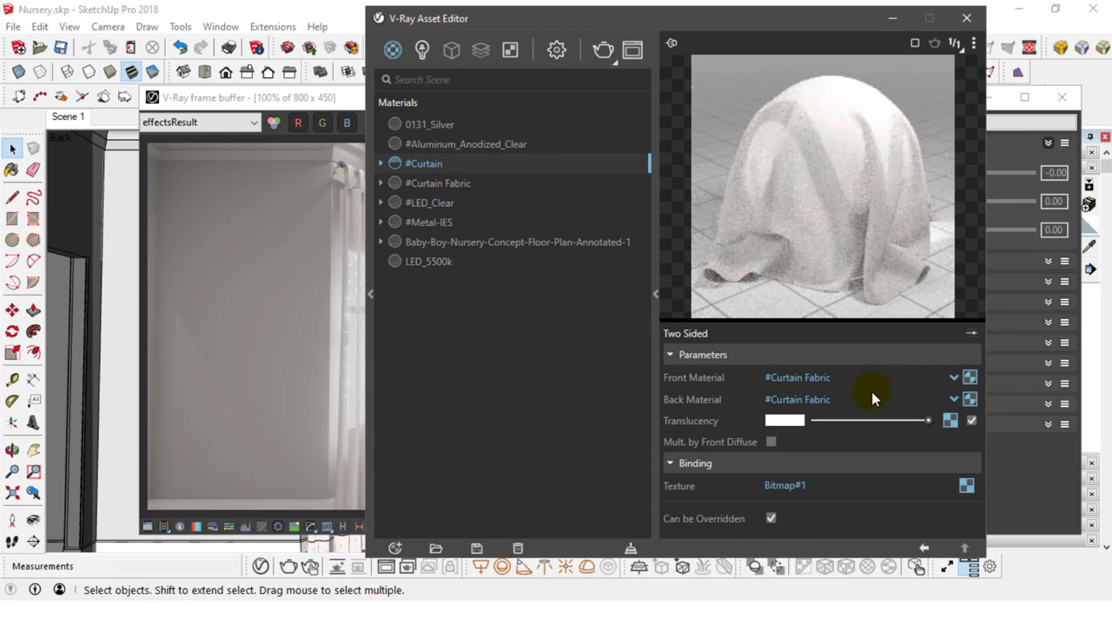
Review #Curtain Fabric's opacity bitmap once more, then render the nursery scene with V-Ray.
{"action": "left_click", "coordinate": [452, 183]}
{"action": "left_click", "coordinate": [941, 439]}
{"action": "left_click", "coordinate": [924, 548]}
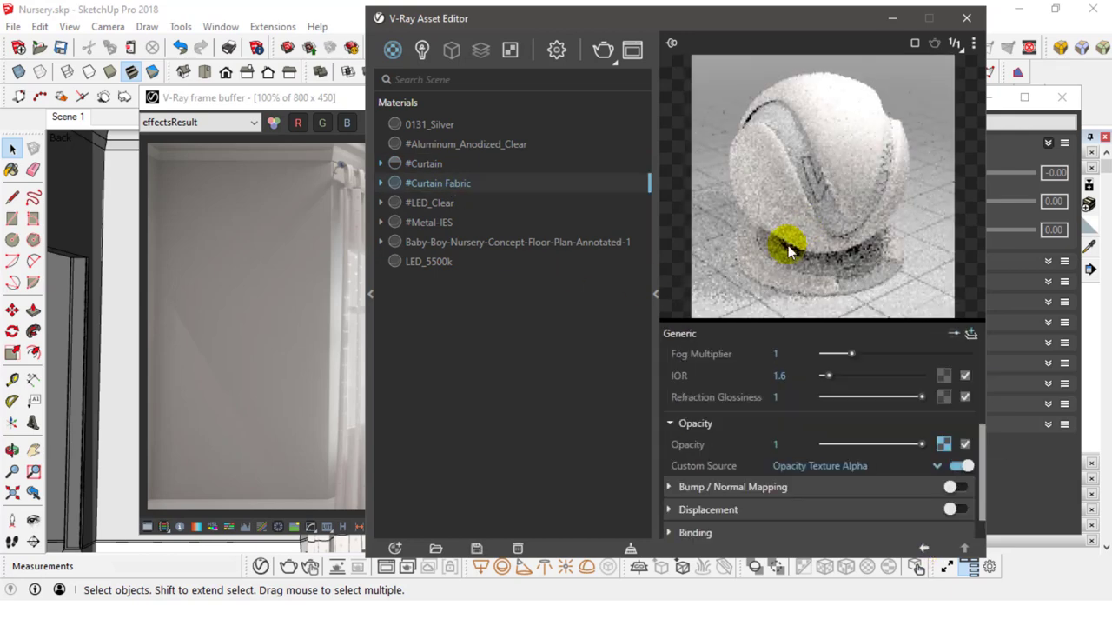
{"action": "left_click", "coordinate": [450, 164]}
{"action": "left_click", "coordinate": [605, 51]}
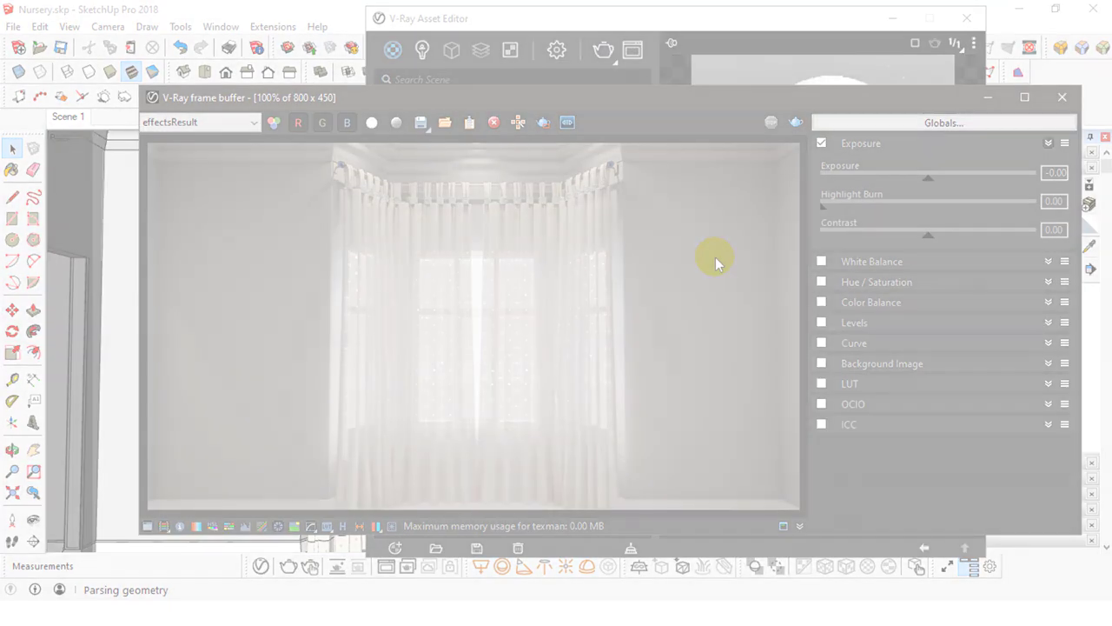